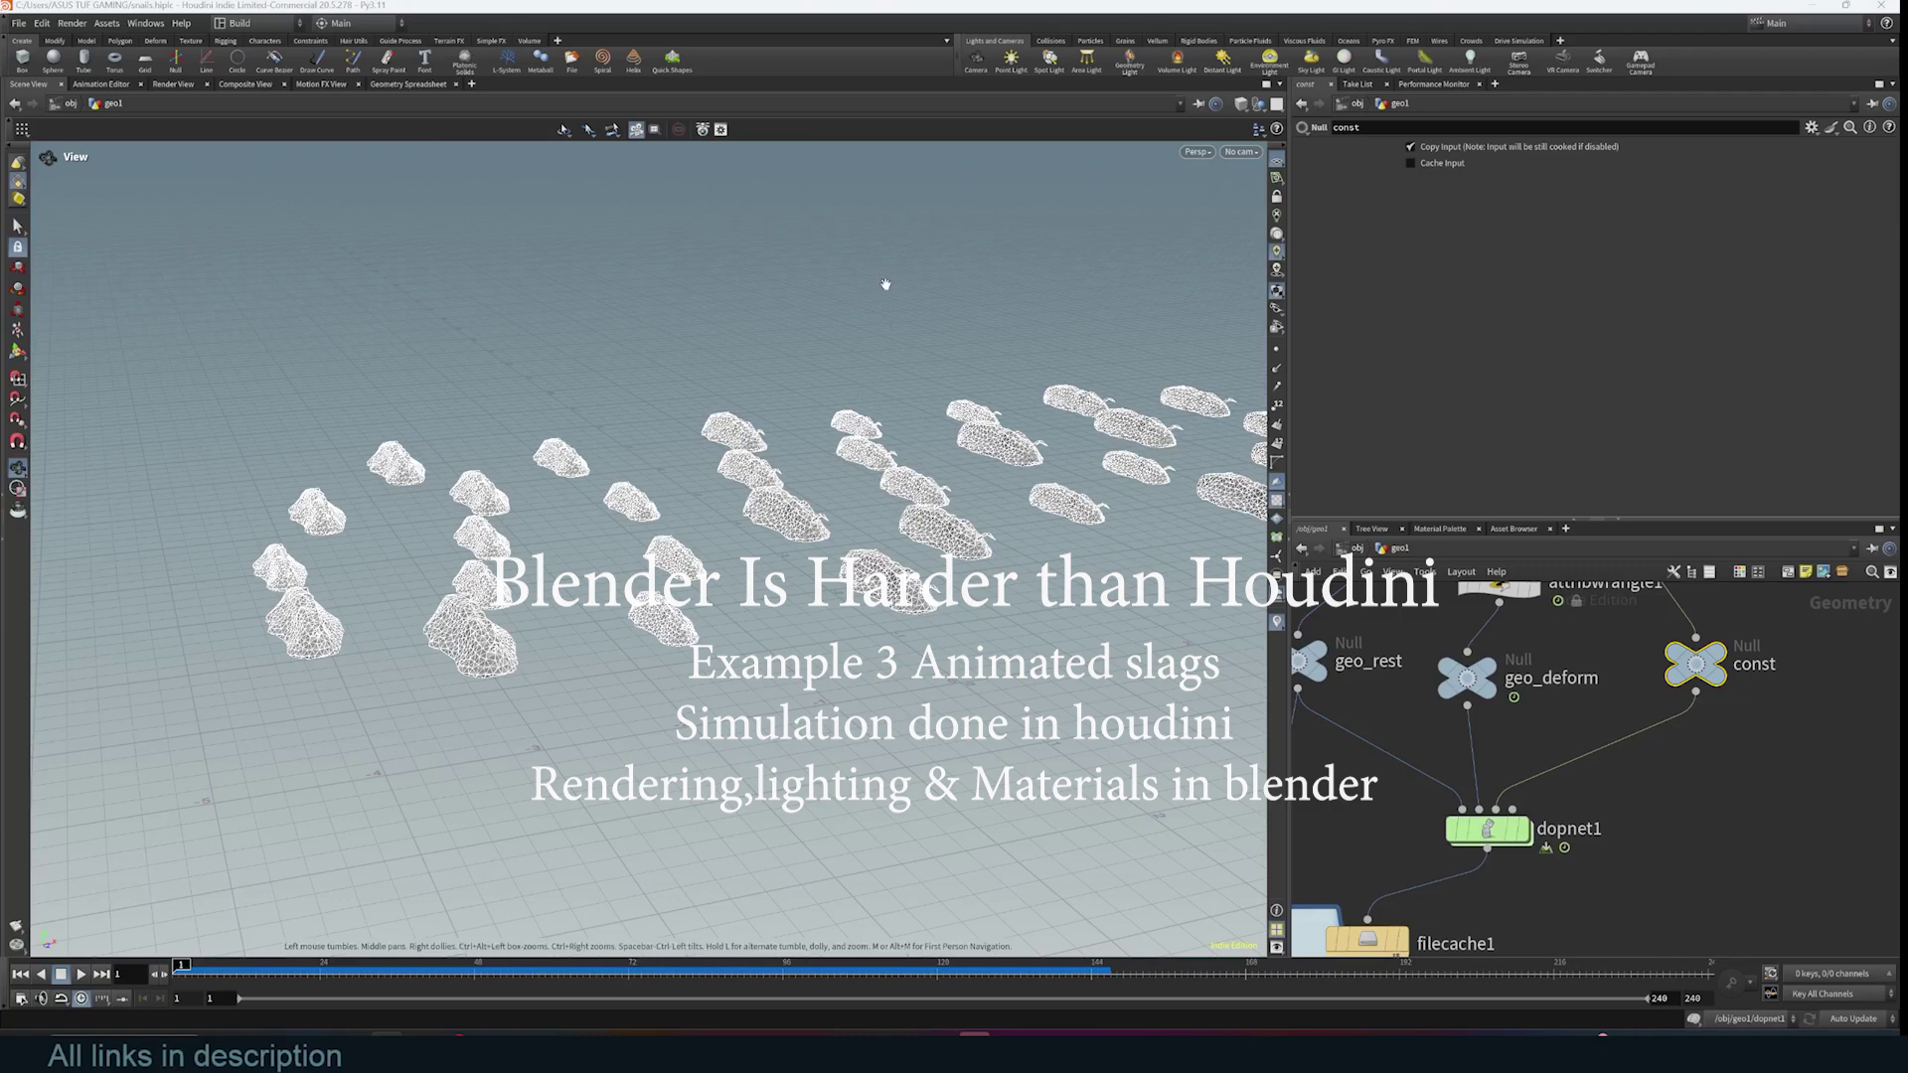
# - Switch to the WORM file in Blender and examine the slug mesh from different angles and distances
pyautogui.moveTo(899, 1037)
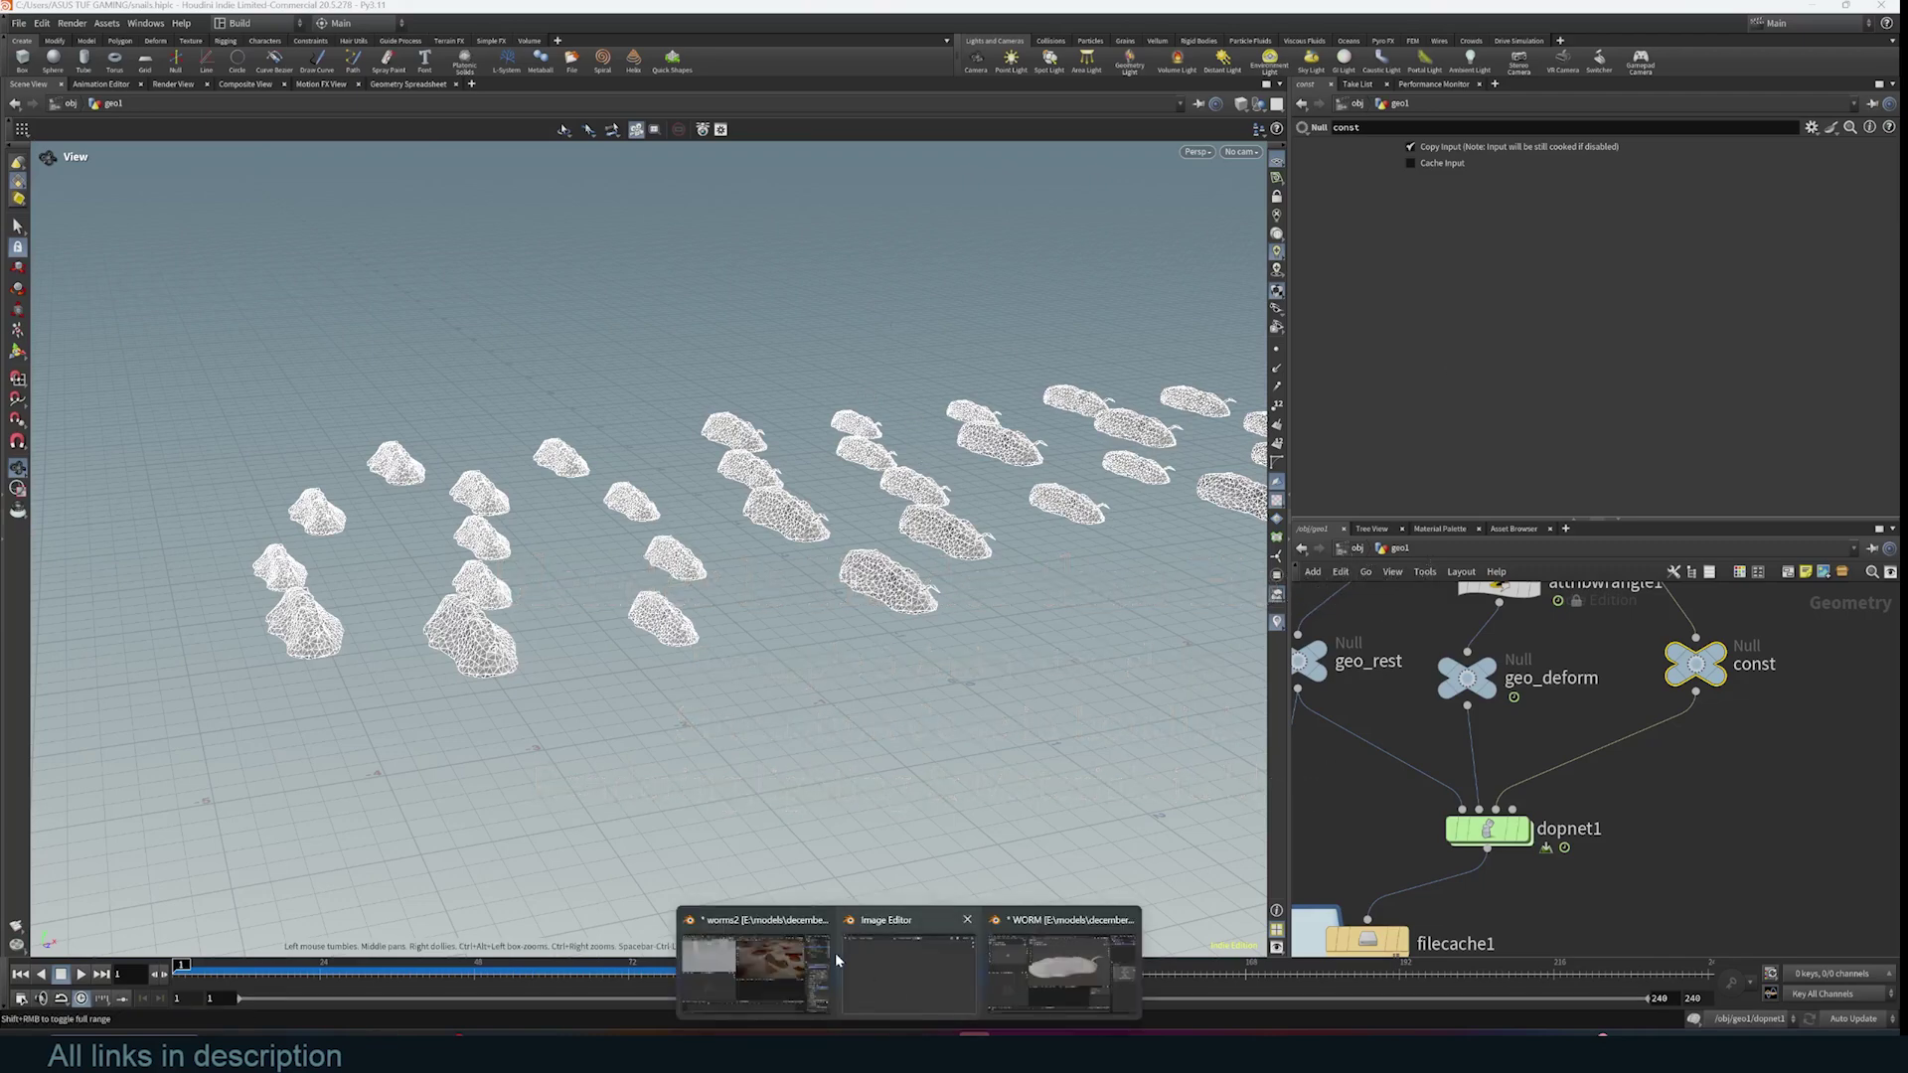
pyautogui.click(1020, 970)
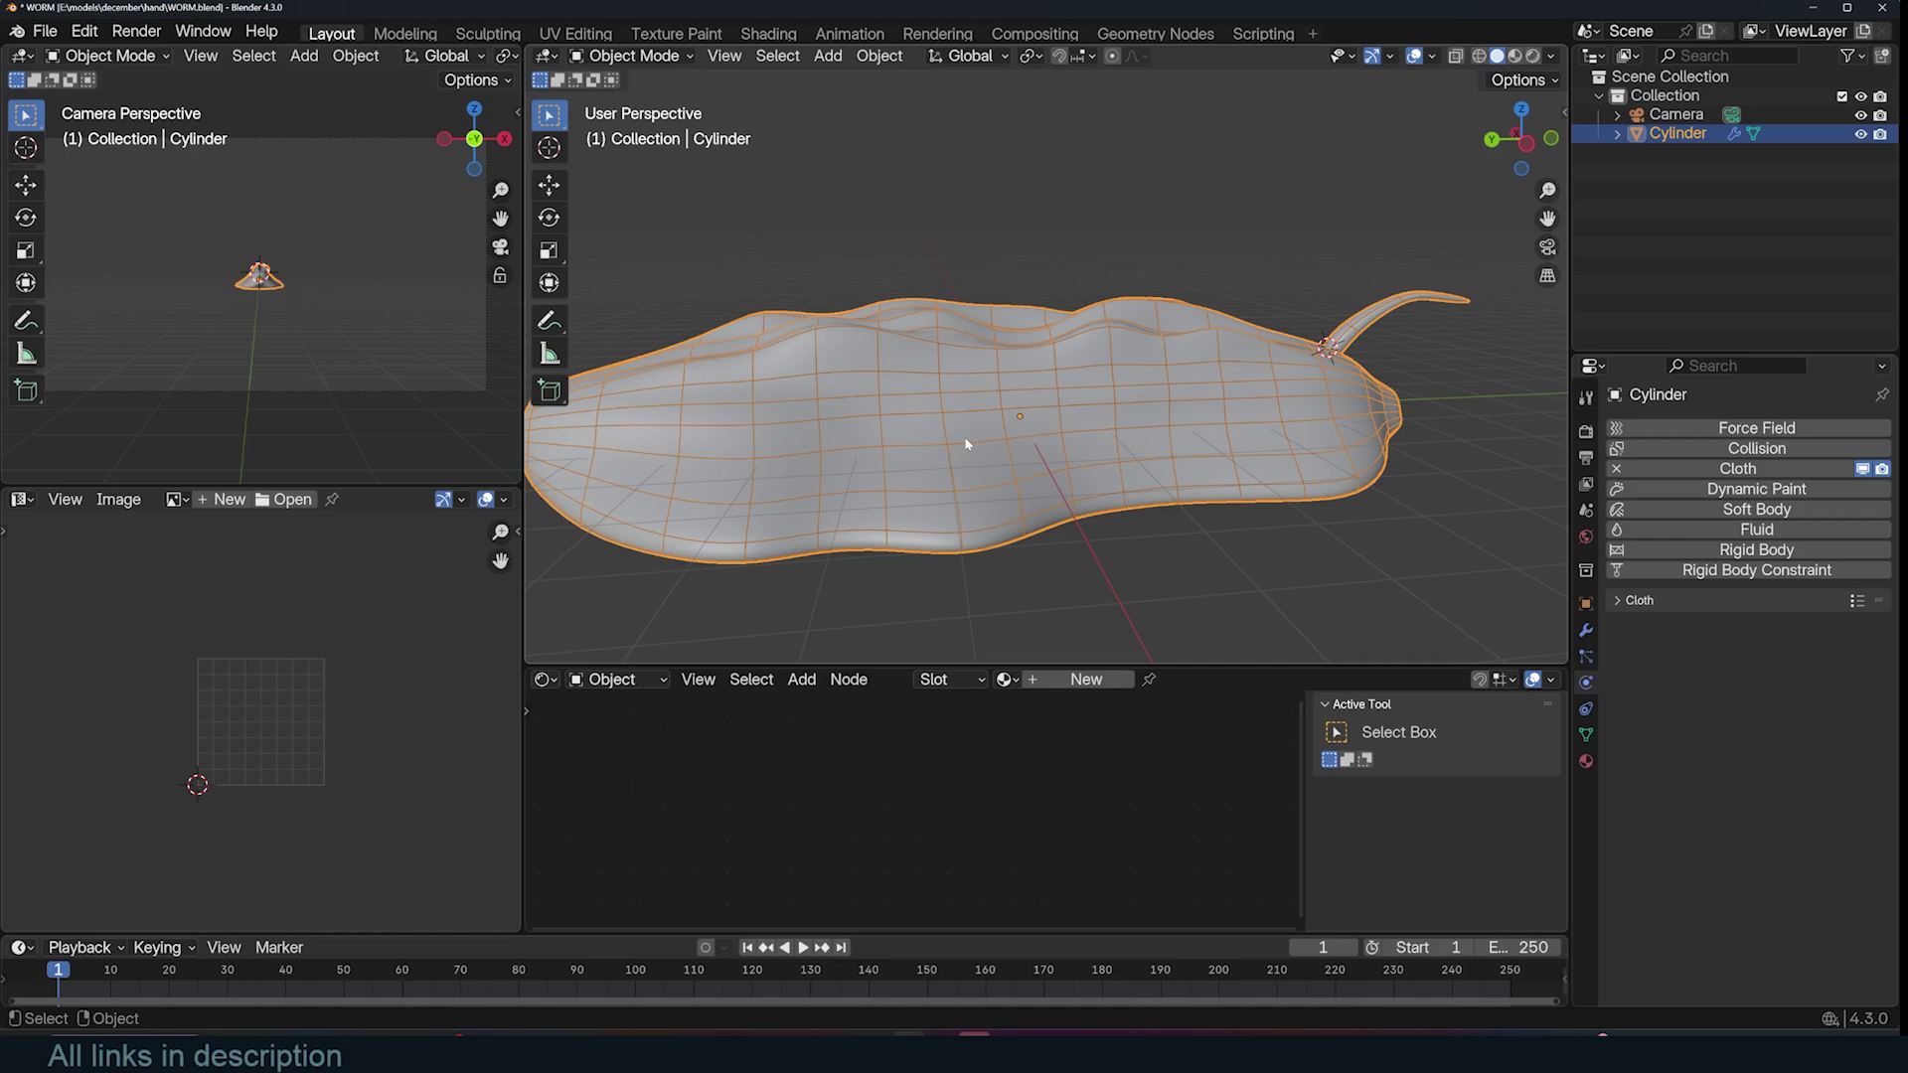
pyautogui.scroll(-6, 994, 427)
pyautogui.moveTo(1022, 413); pyautogui.dragTo(1273, 428, button='middle')
pyautogui.scroll(4, 1204, 486)
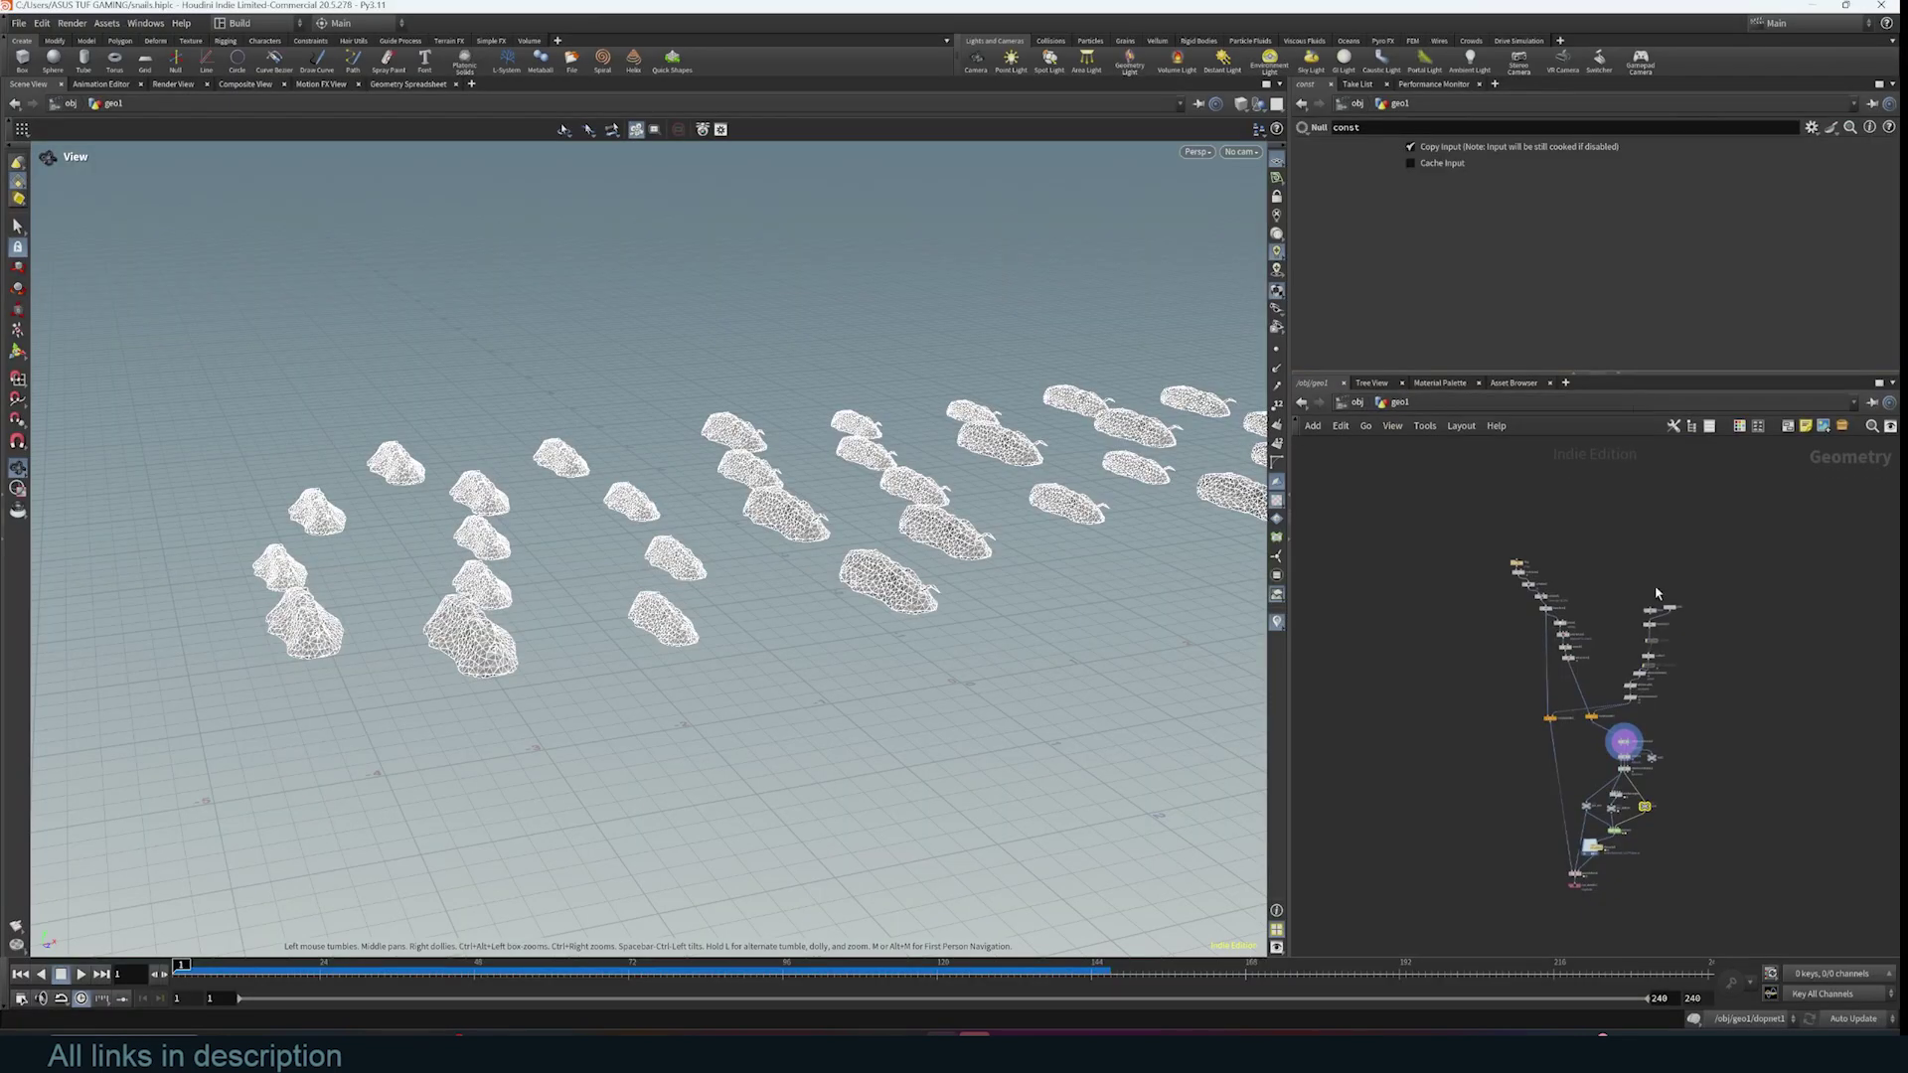
# - Switch back to Houdini and display the file1 node's slug geometry to examine it from the side
pyautogui.scroll(4, 1582, 629)
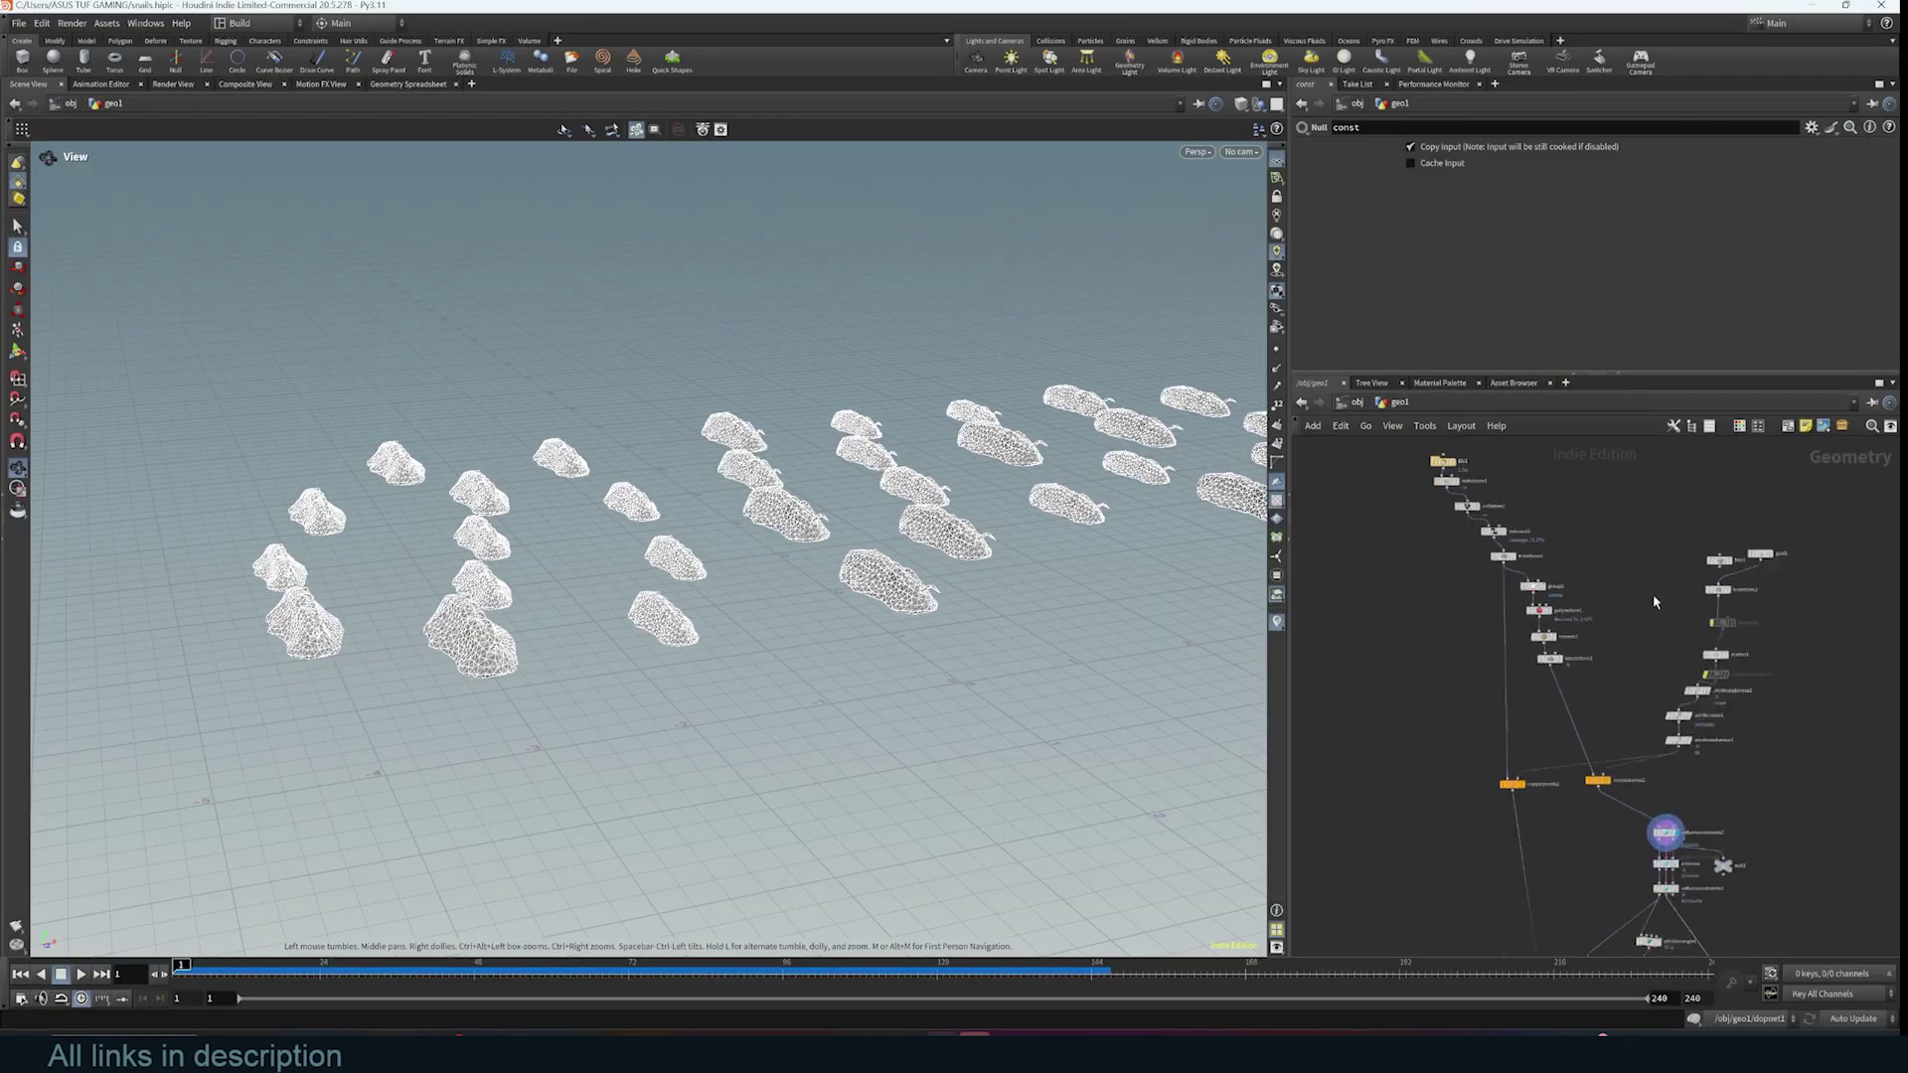
pyautogui.moveTo(1716, 773); pyautogui.dragTo(1760, 710, button='middle')
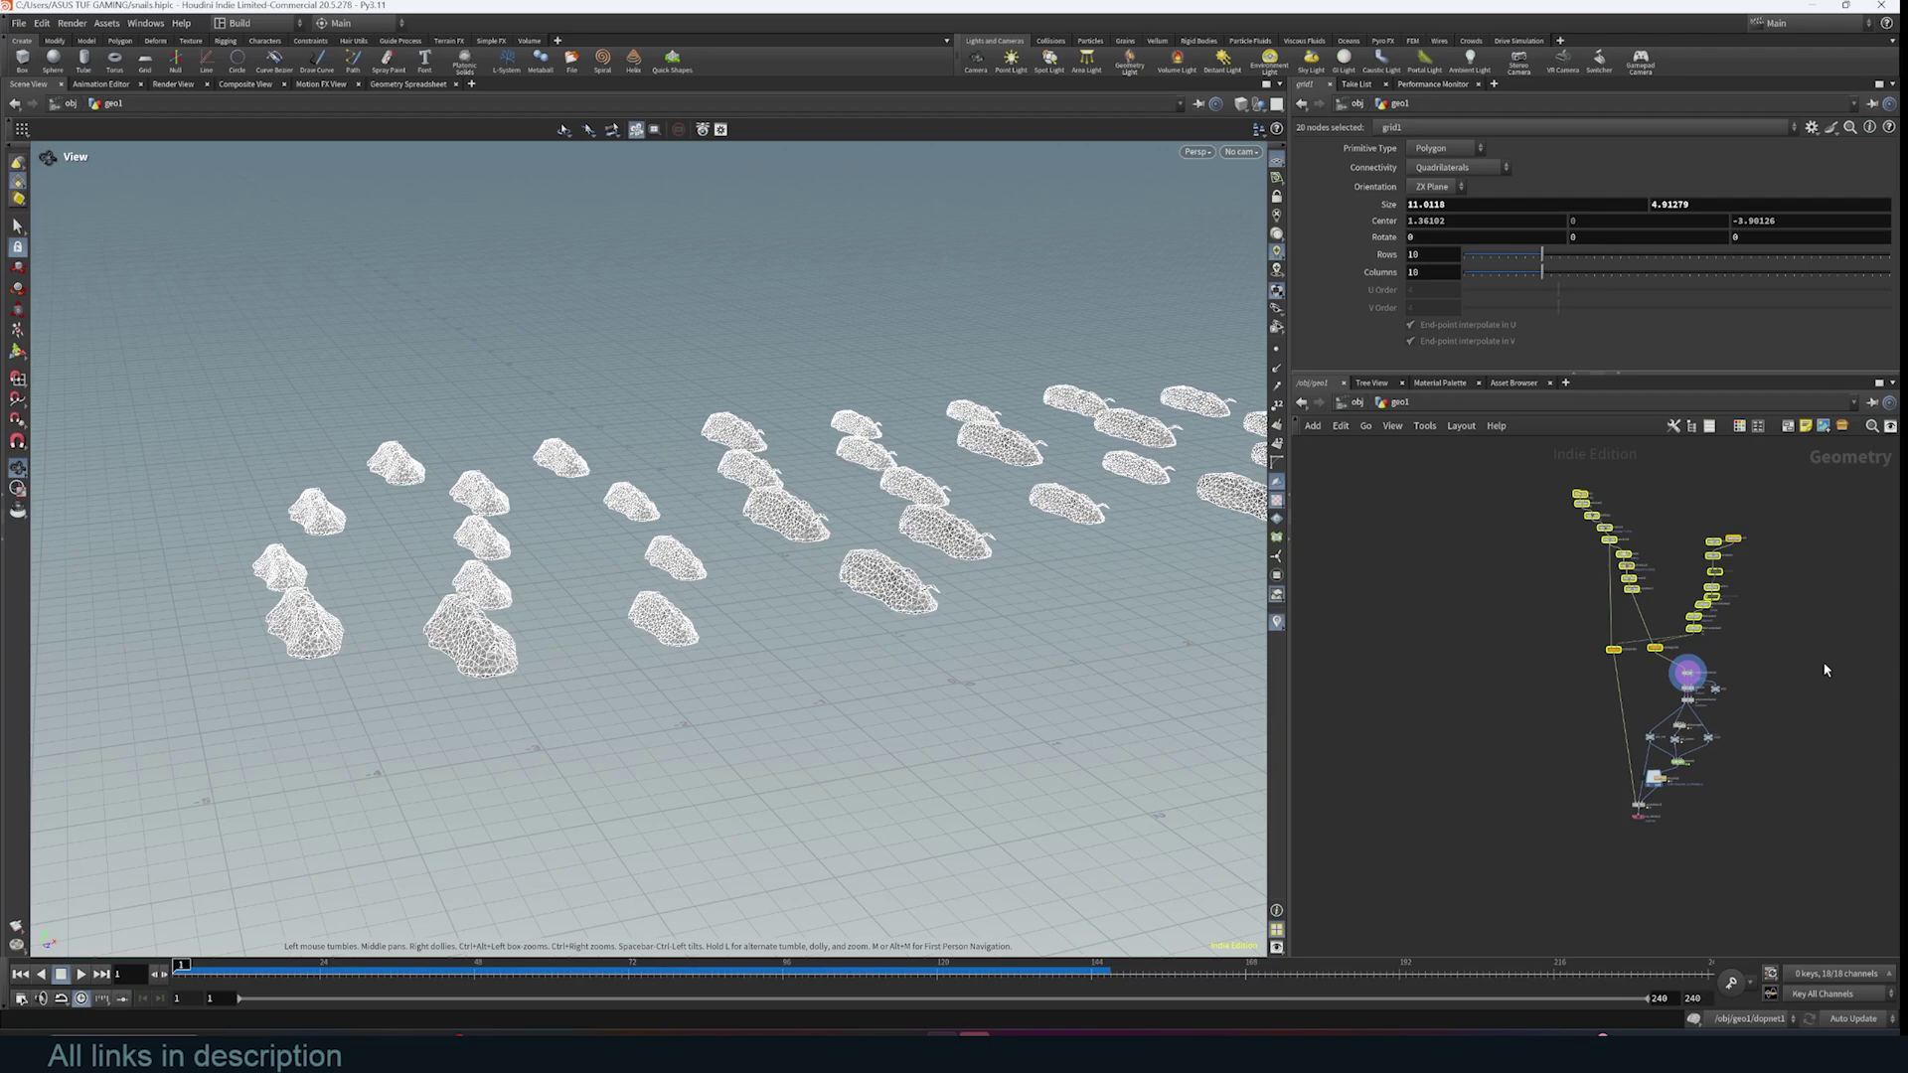
pyautogui.moveTo(1825, 670); pyautogui.dragTo(1810, 772, button='middle')
pyautogui.scroll(4, 1810, 771)
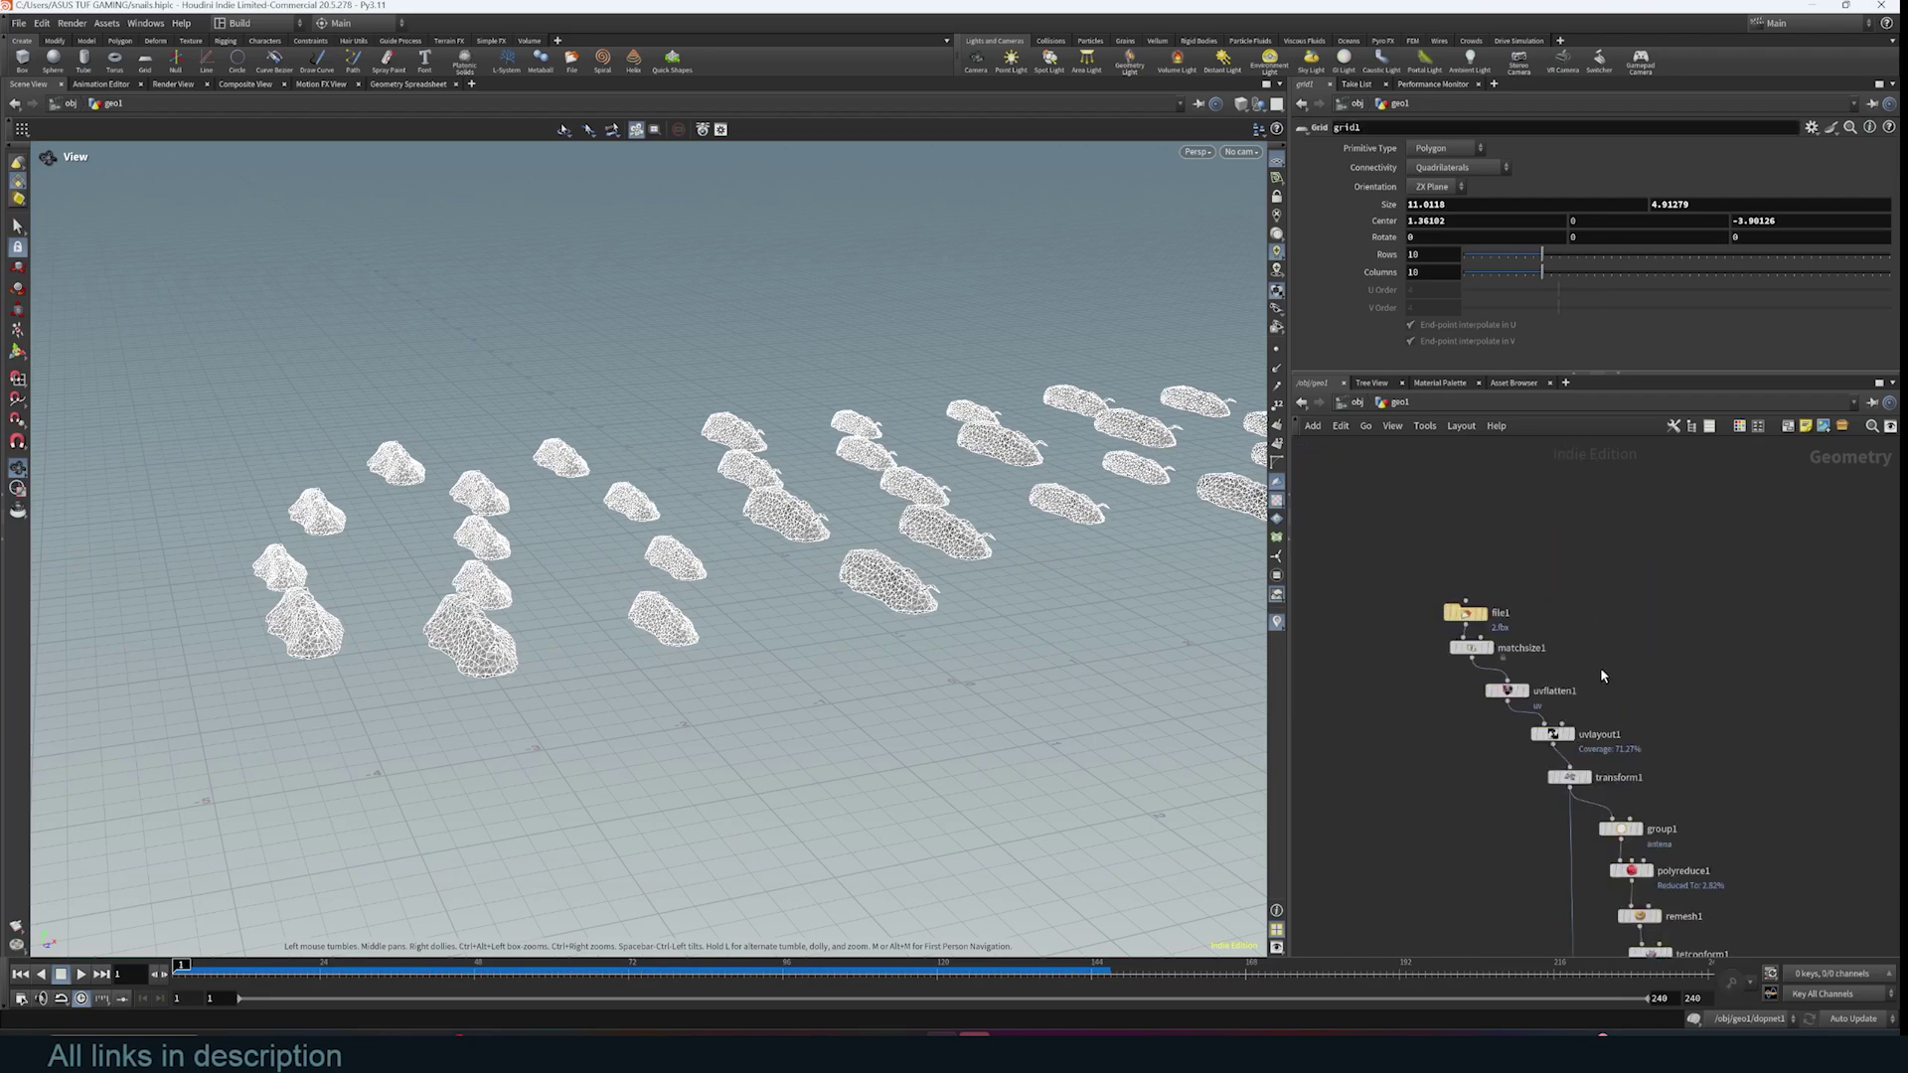
pyautogui.scroll(3, 1590, 654)
pyautogui.moveTo(1590, 654); pyautogui.dragTo(1671, 662, button='middle')
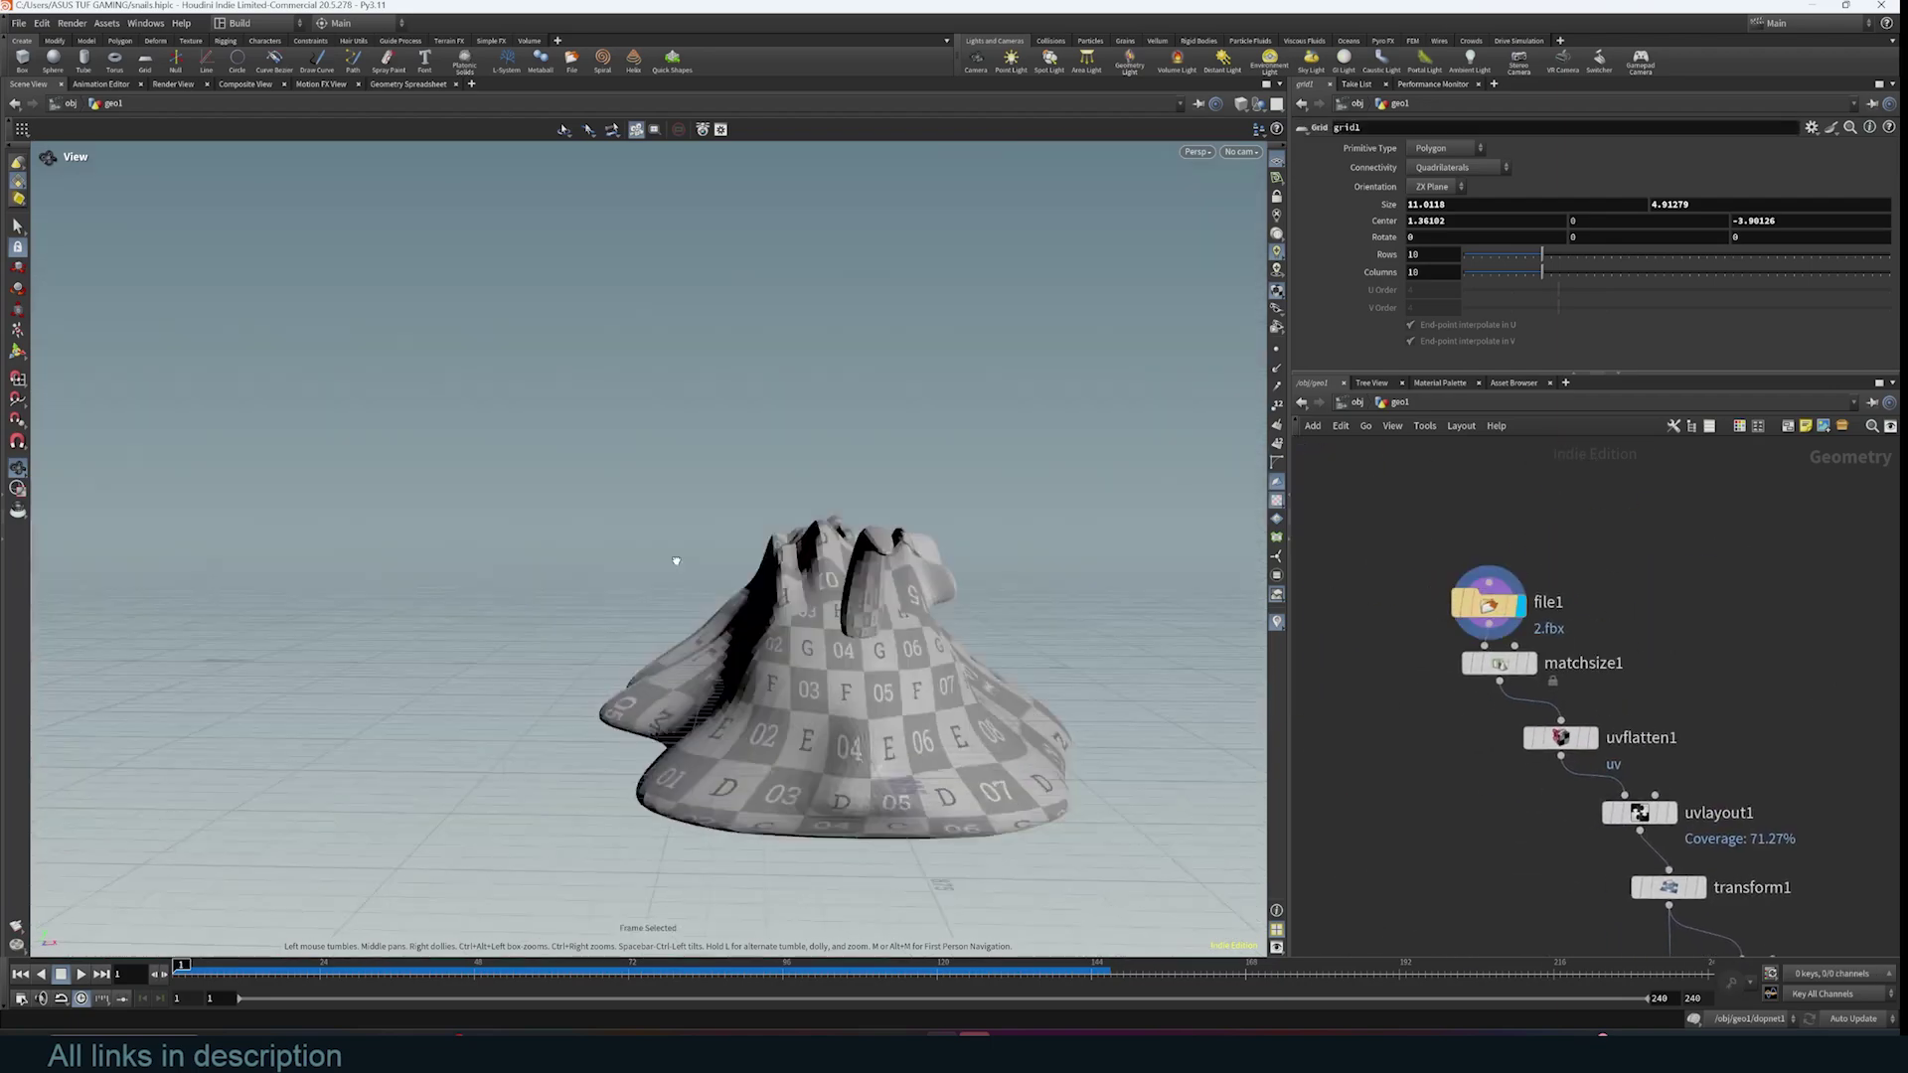
pyautogui.moveTo(673, 563); pyautogui.dragTo(960, 689)
# - Set the viewport shading to Flat Wire Shaded and inspect the imported slug's topology from several angles
pyautogui.click(1241, 103)
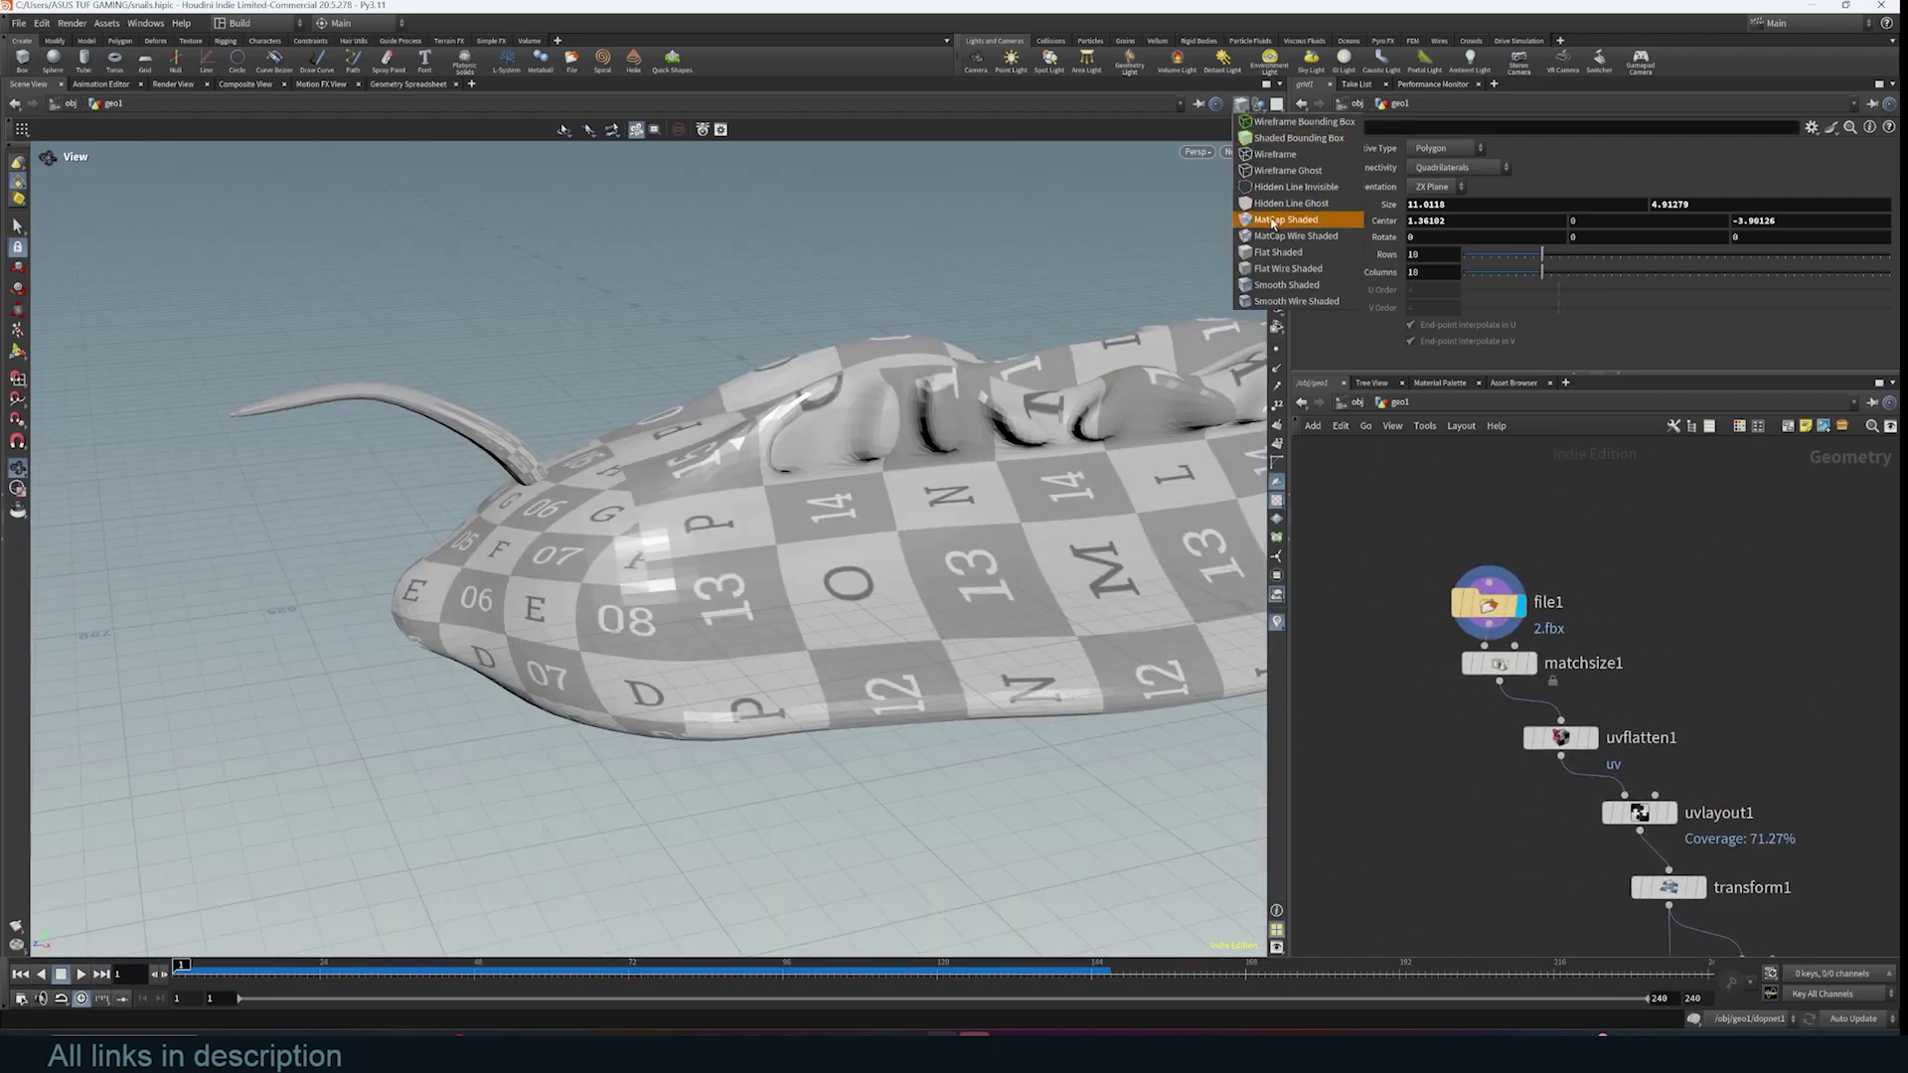
pyautogui.click(1272, 271)
pyautogui.moveTo(1093, 377); pyautogui.dragTo(1021, 457)
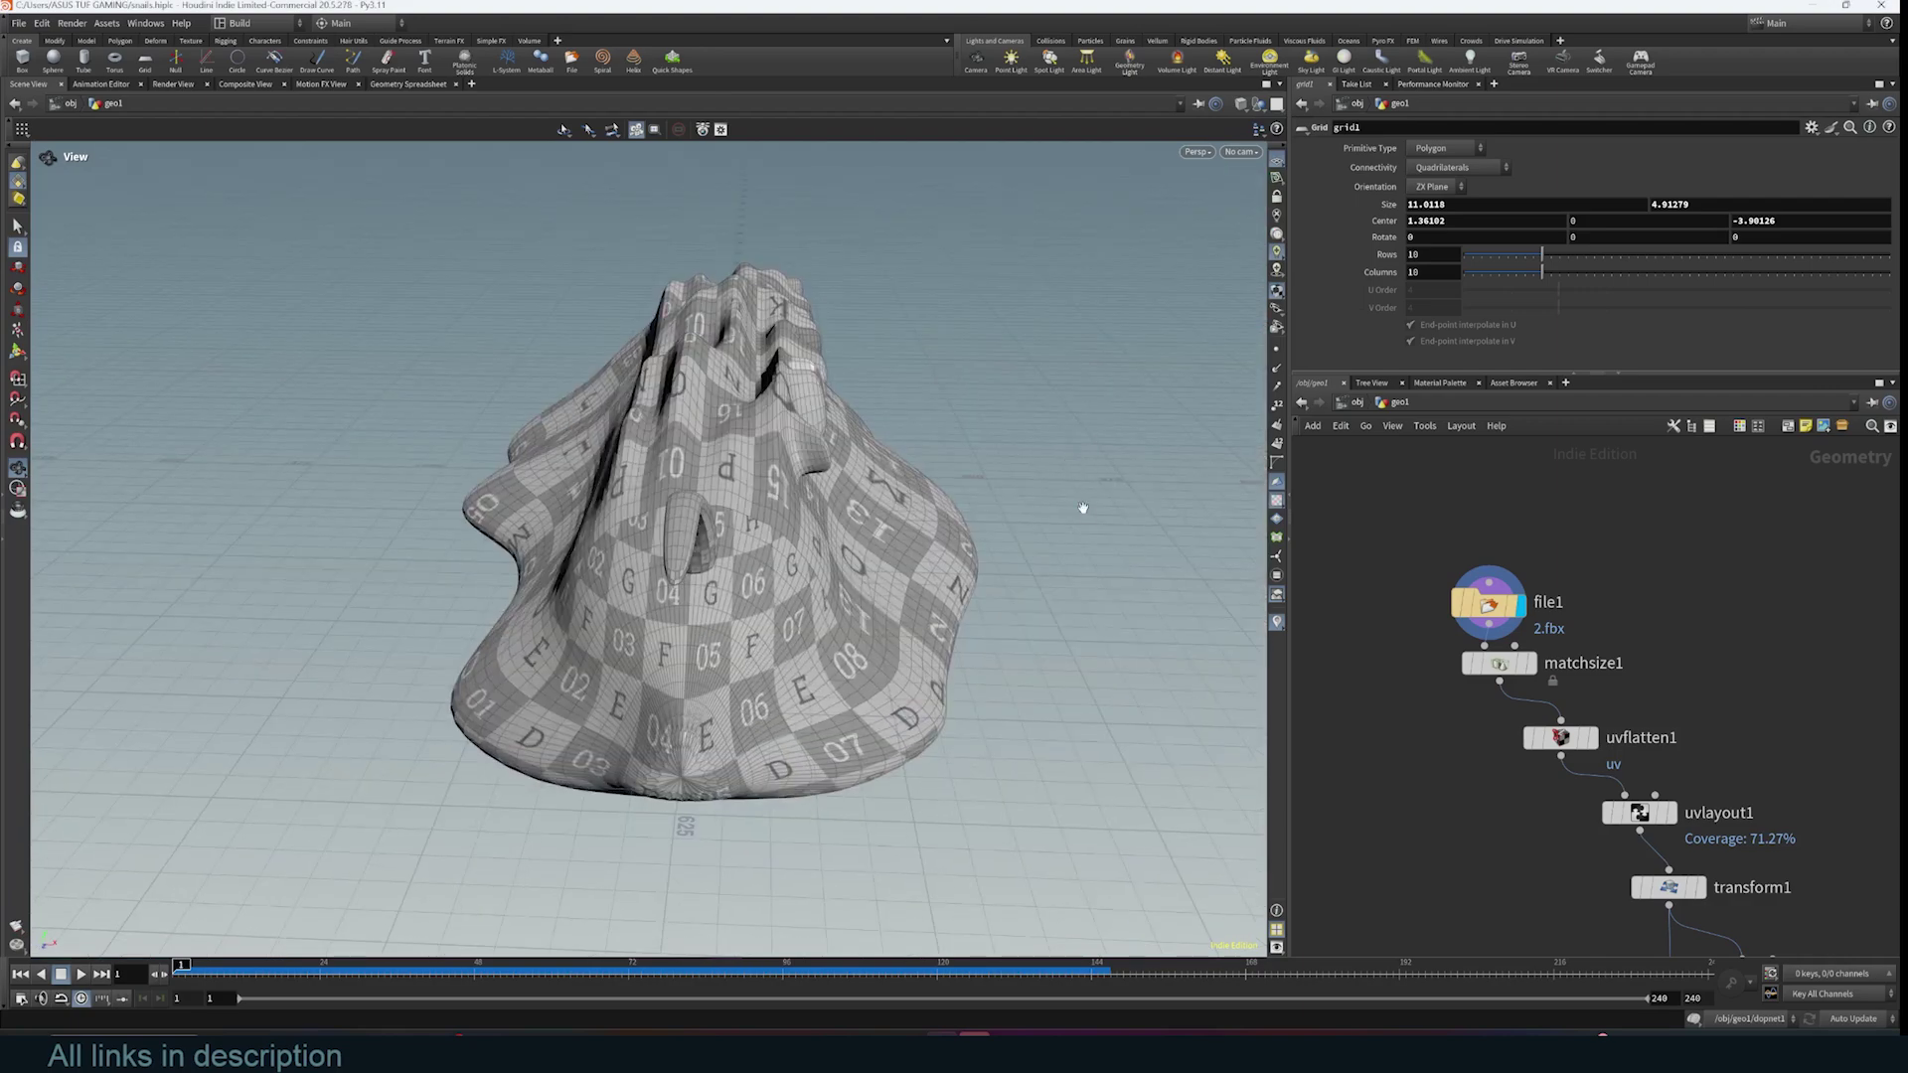
pyautogui.moveTo(1091, 469); pyautogui.dragTo(654, 630, button='right')
pyautogui.moveTo(653, 629); pyautogui.dragTo(833, 588)
pyautogui.moveTo(1095, 652); pyautogui.dragTo(849, 473)
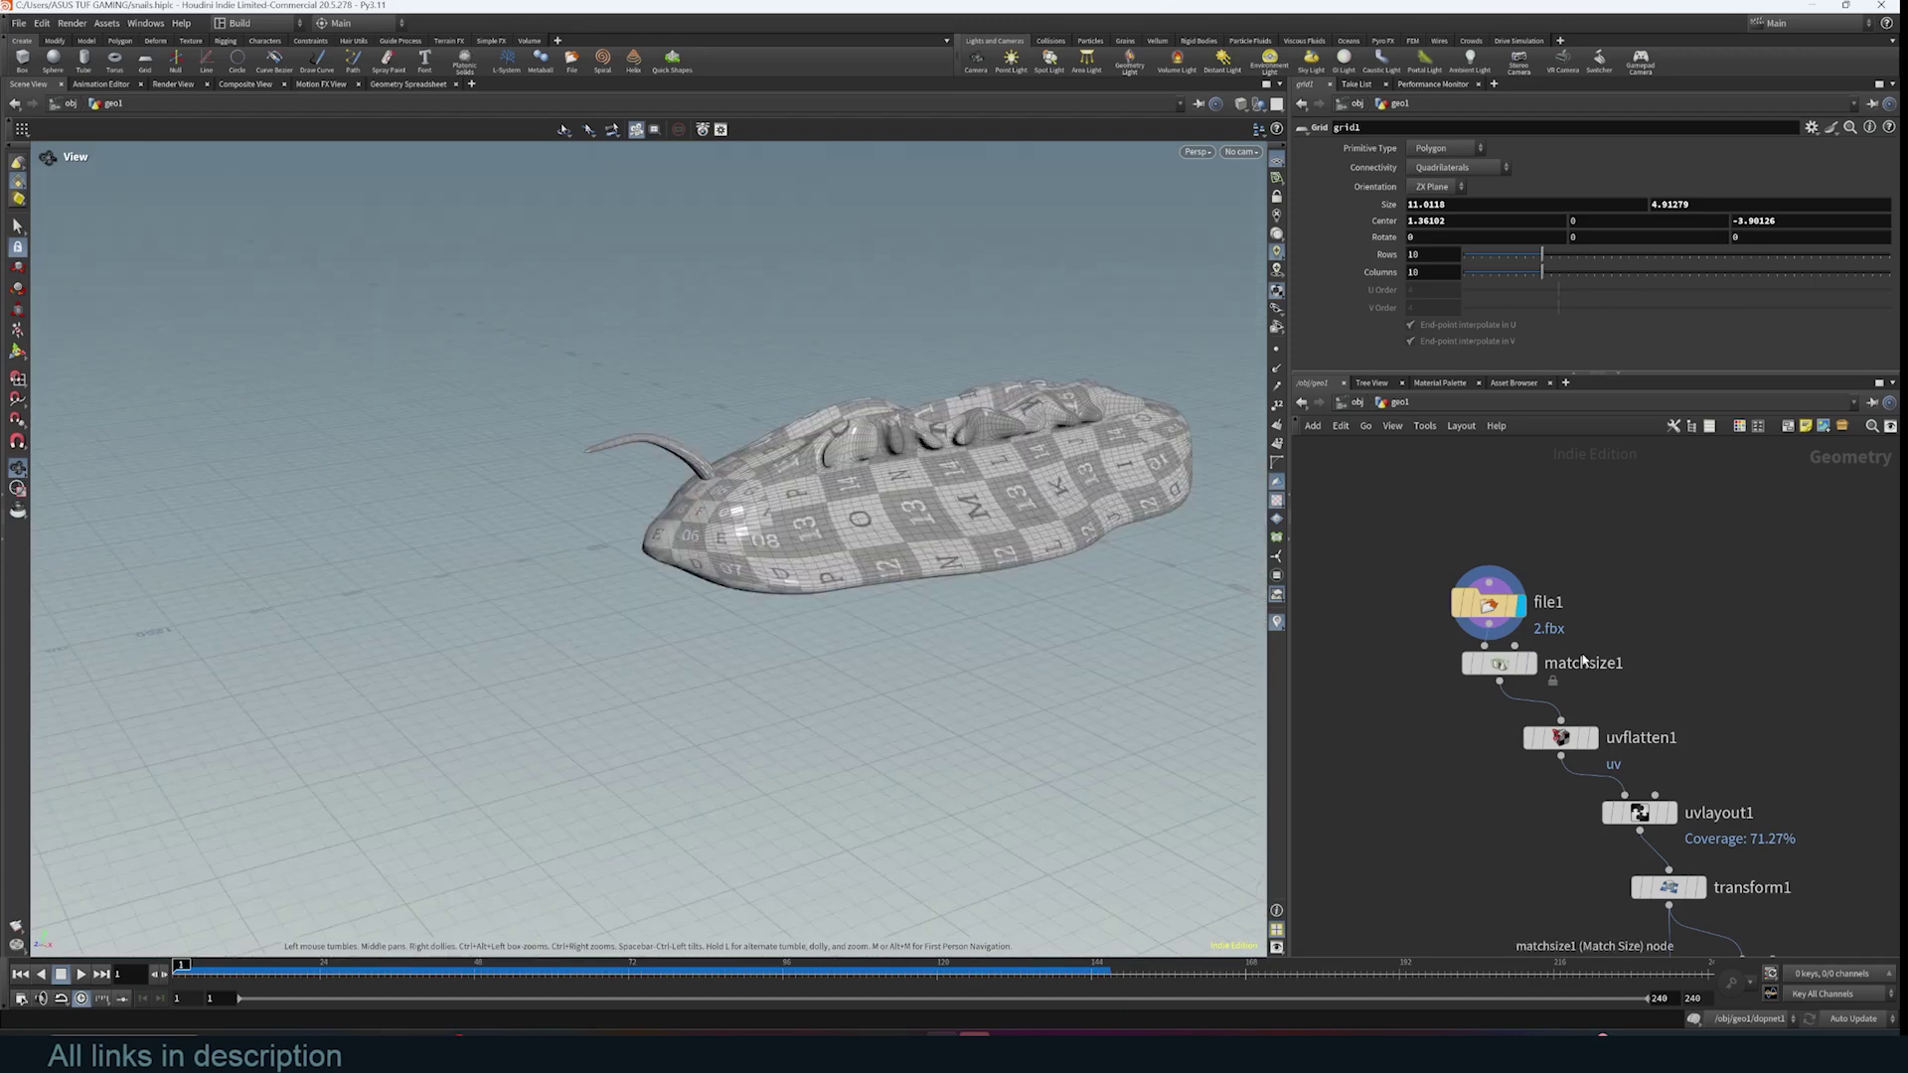
# - Display and select the matchsize1 node, then frame the slug to inspect its placement on the grid
pyautogui.click(1539, 664)
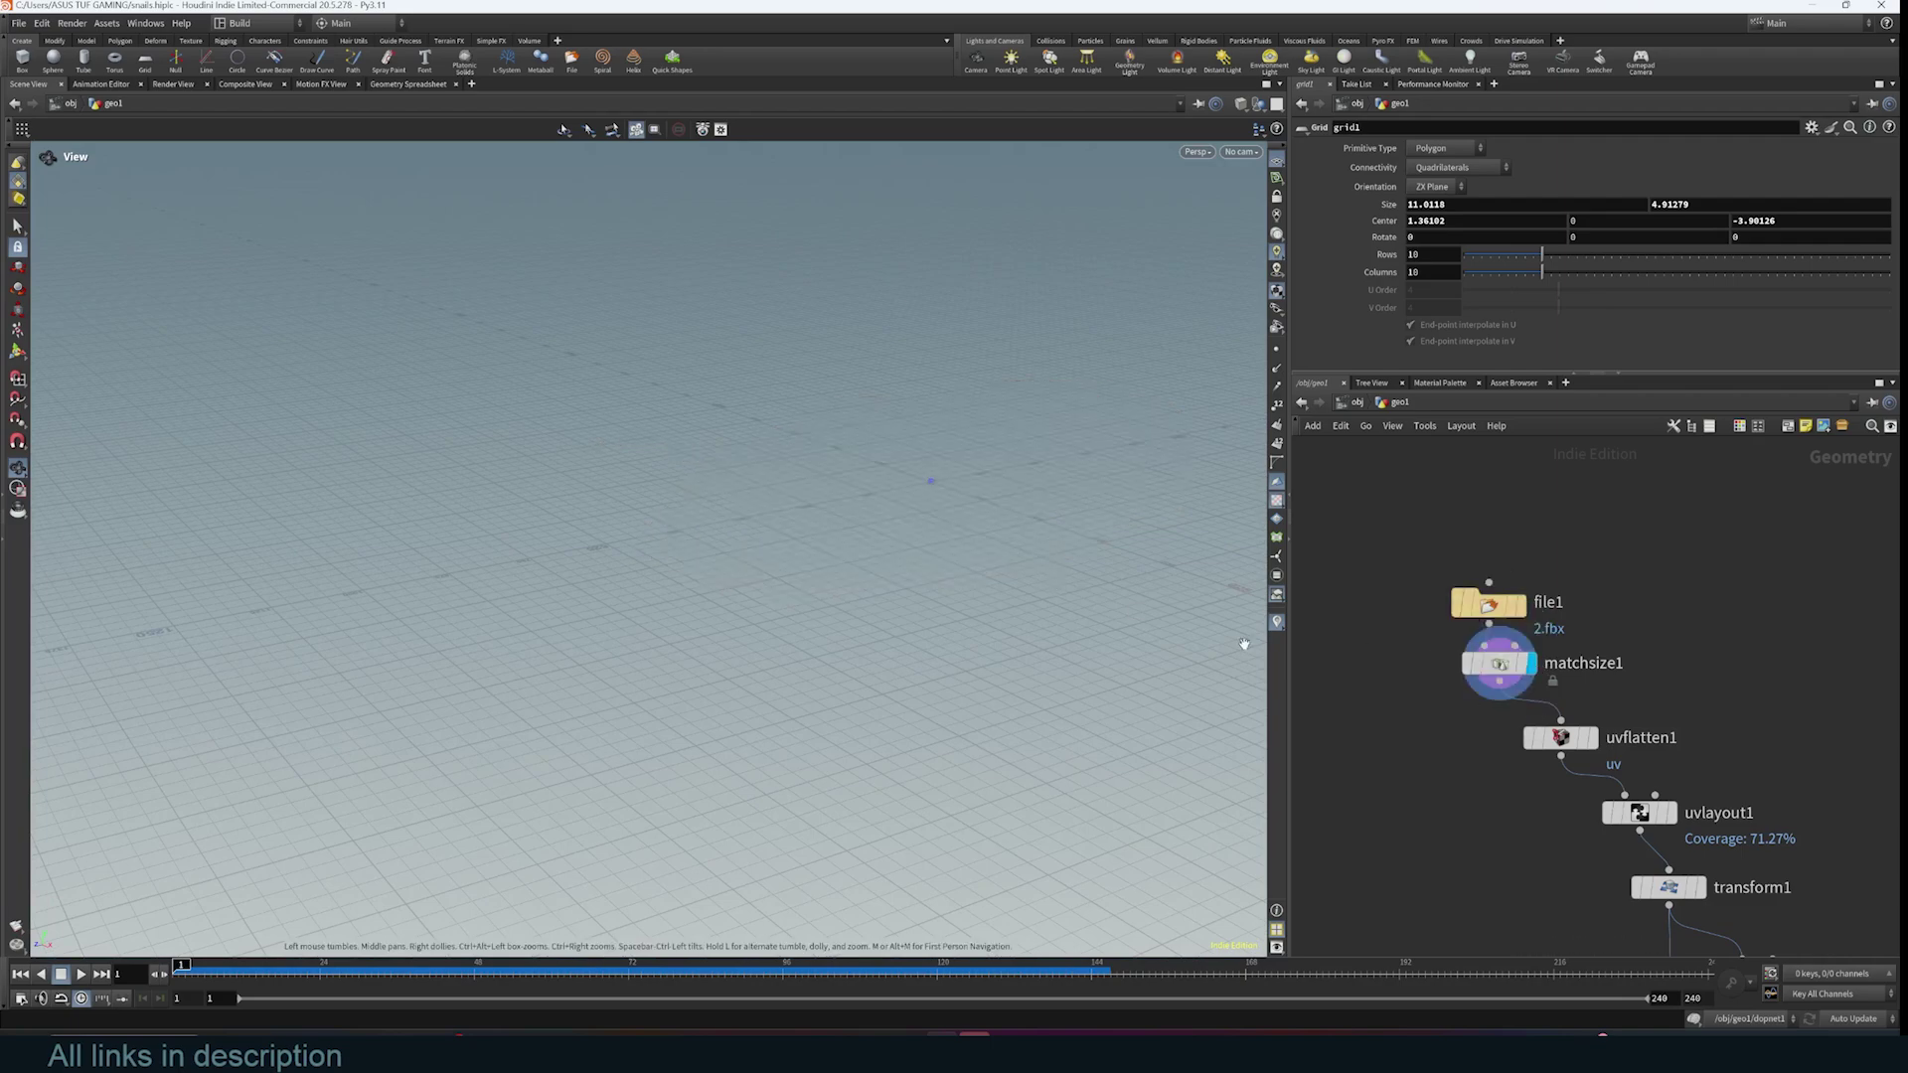
pyautogui.click(1499, 675)
pyautogui.press('f')
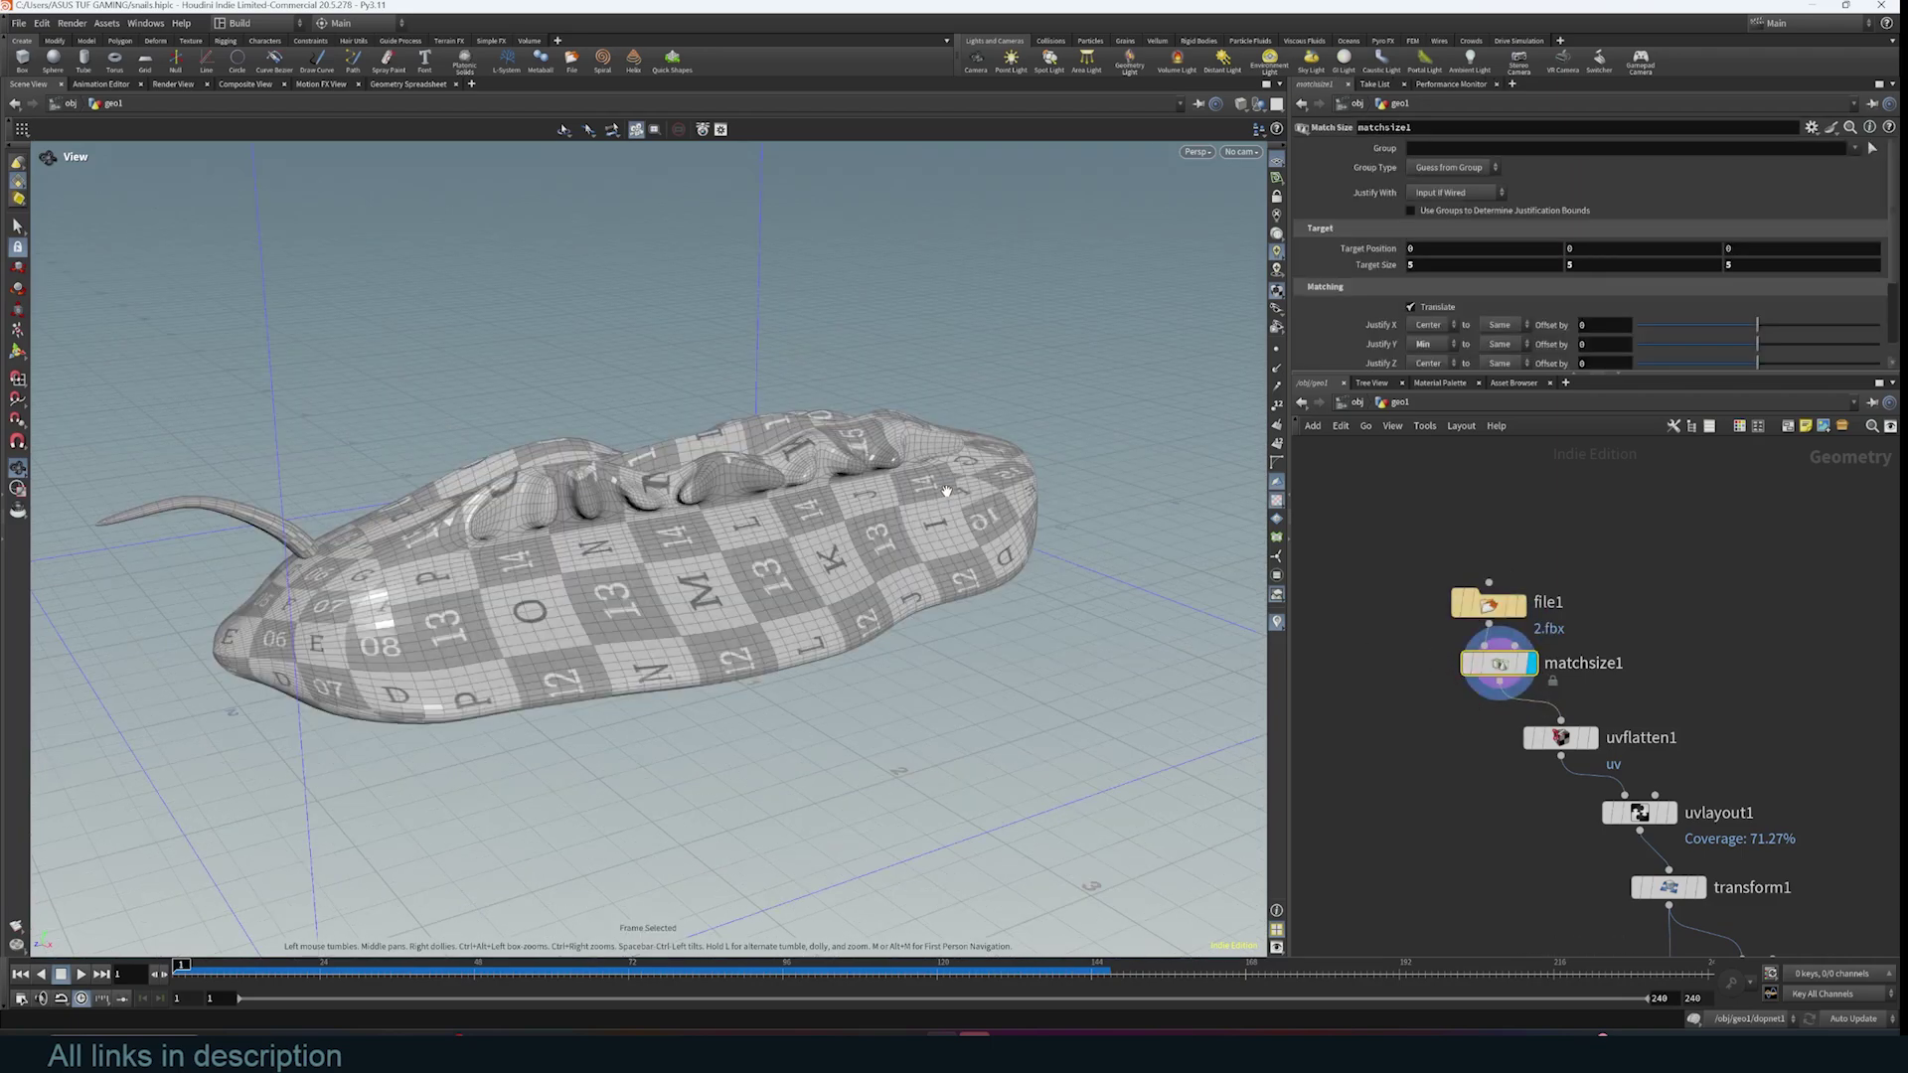
pyautogui.moveTo(753, 511); pyautogui.dragTo(718, 645)
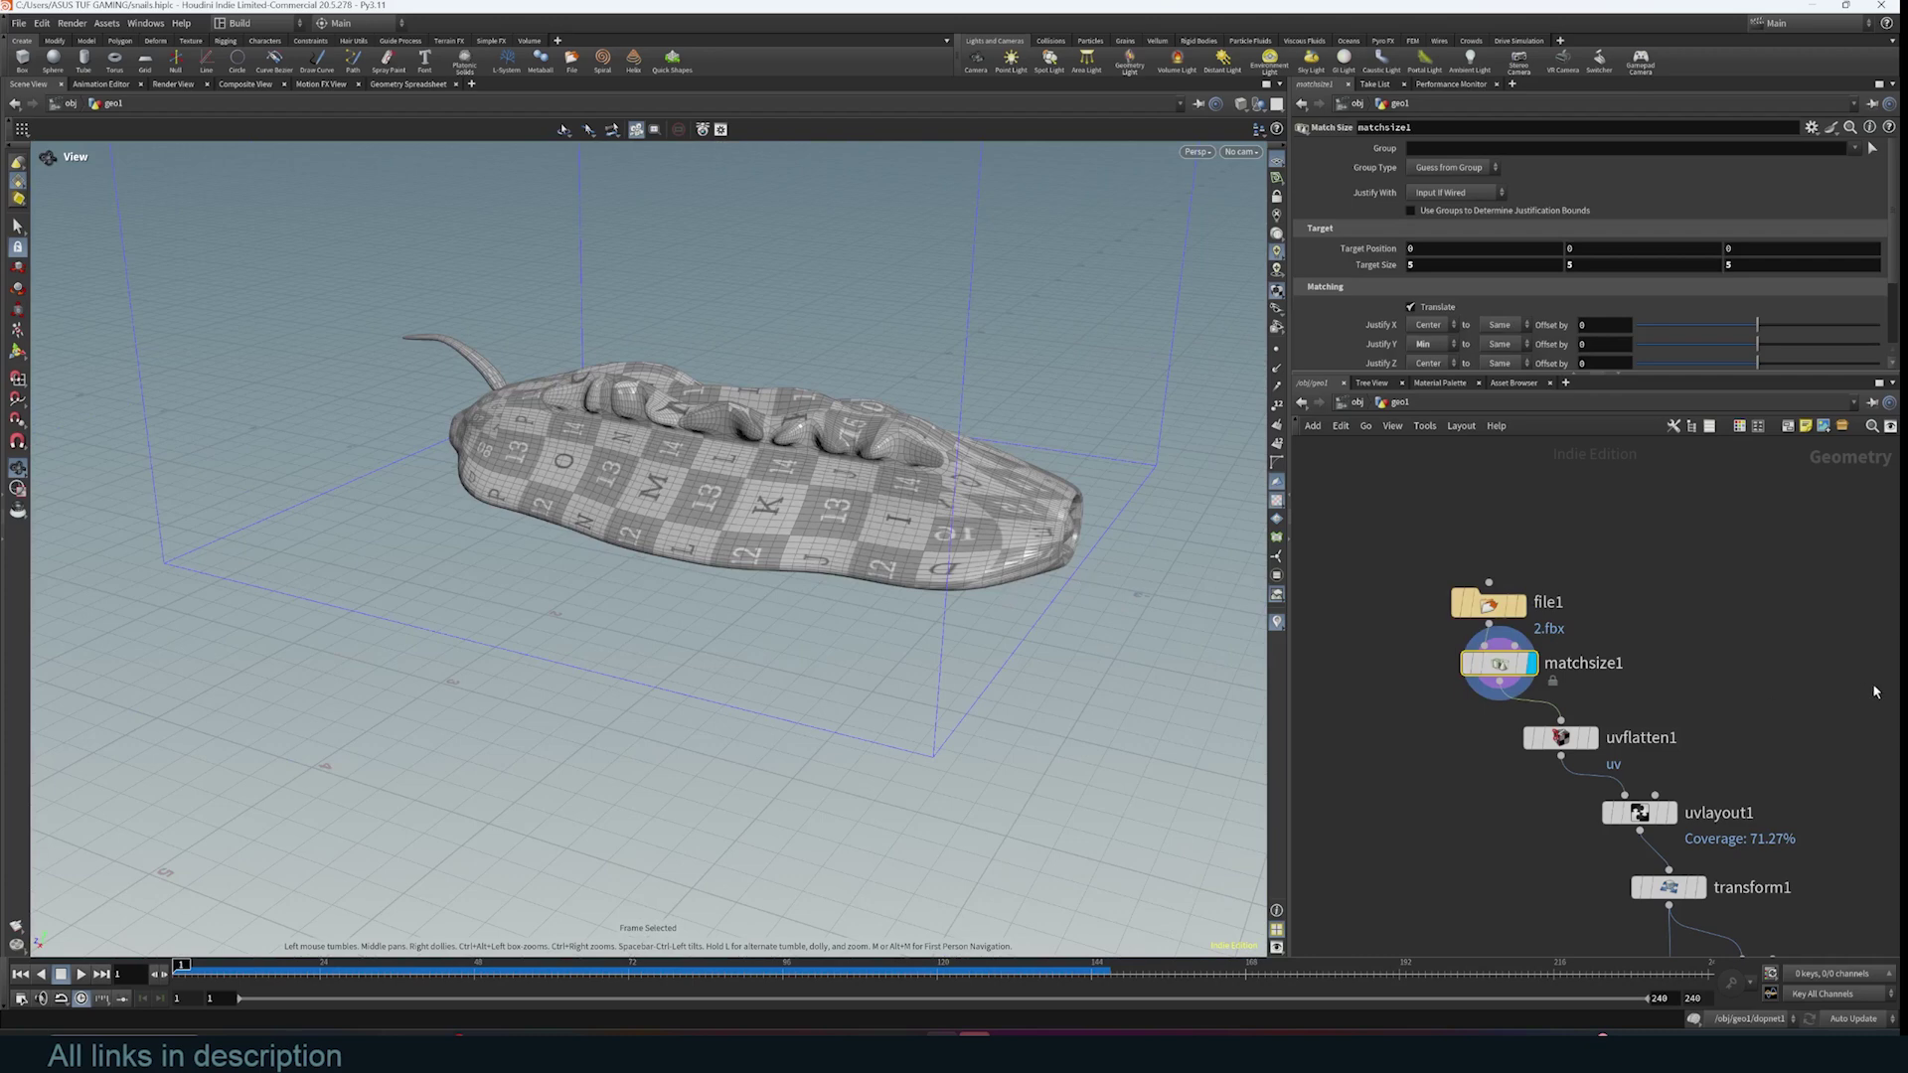
# - Display the uvflatten1 and uvlayout1 nodes in turn to compare the slug's UV checker pattern
pyautogui.click(1593, 738)
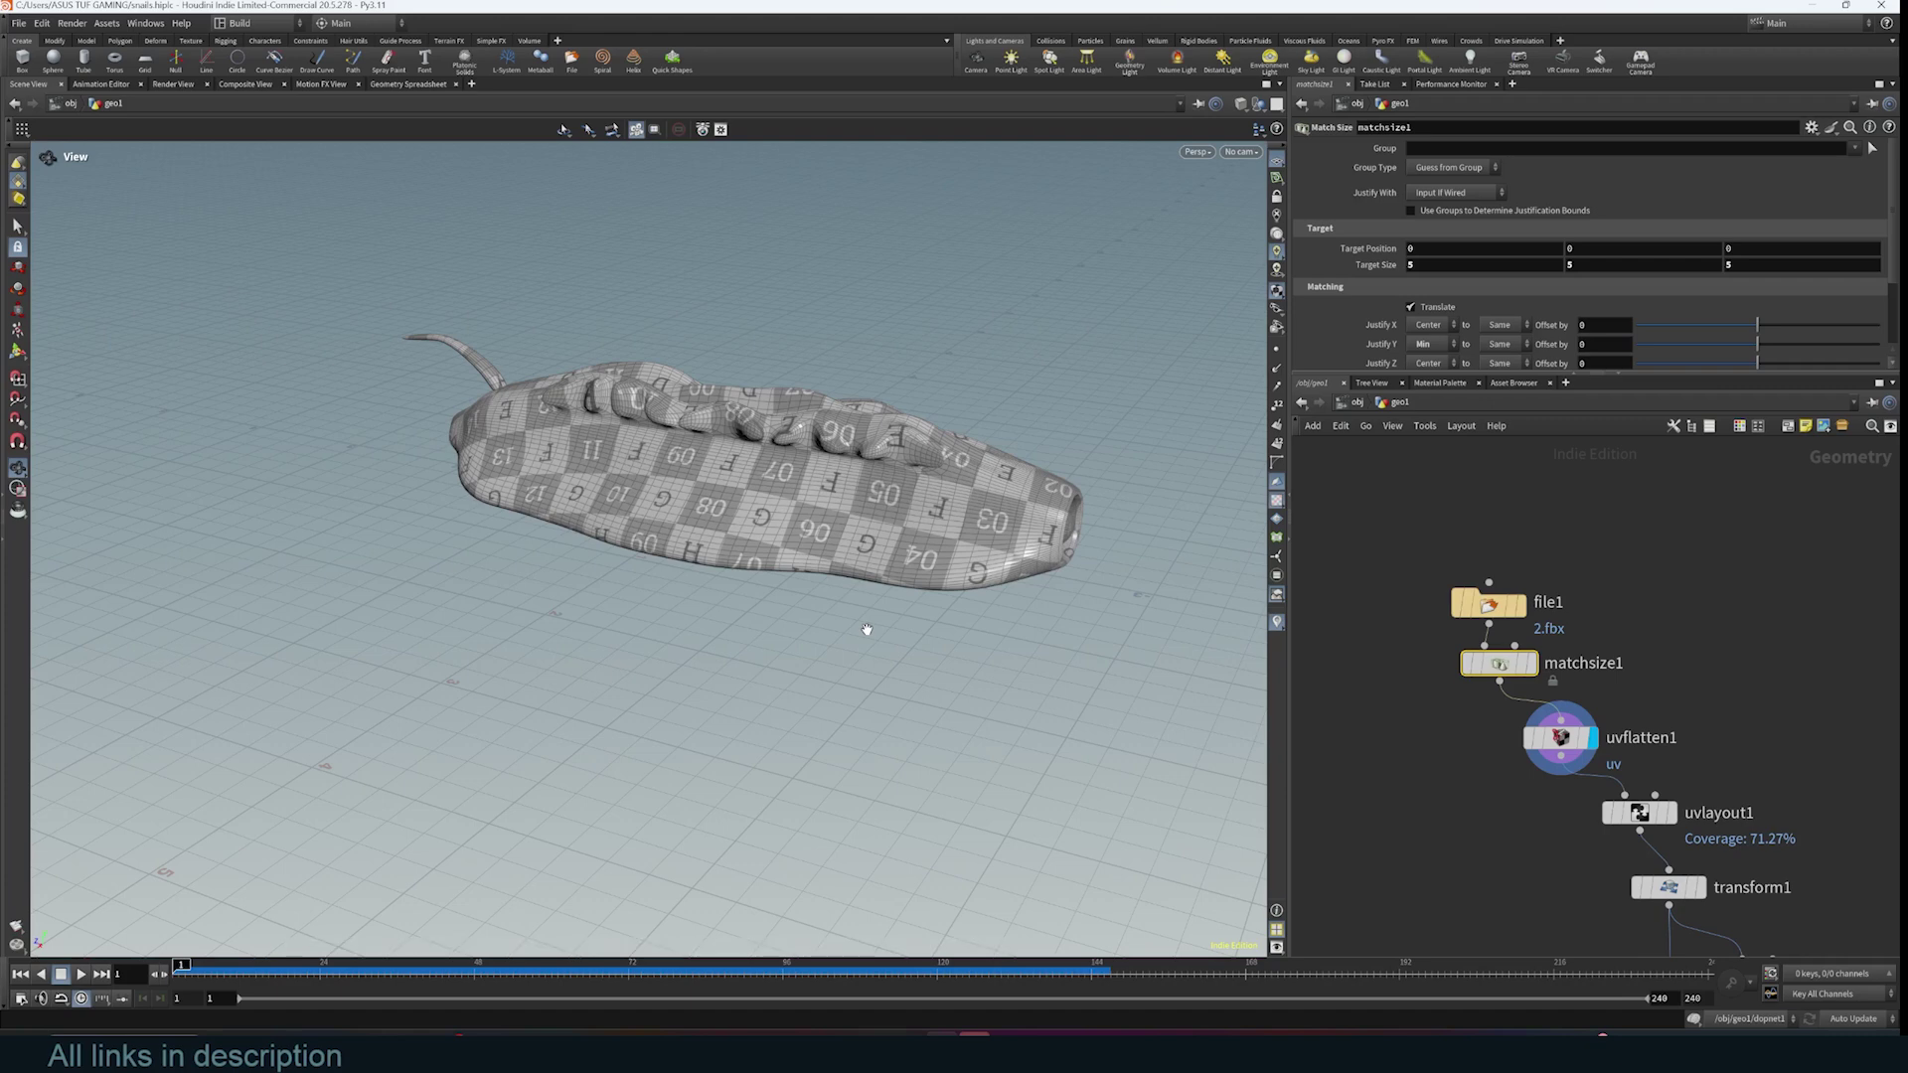
pyautogui.click(1674, 813)
pyautogui.moveTo(1711, 825); pyautogui.dragTo(1719, 677, button='middle')
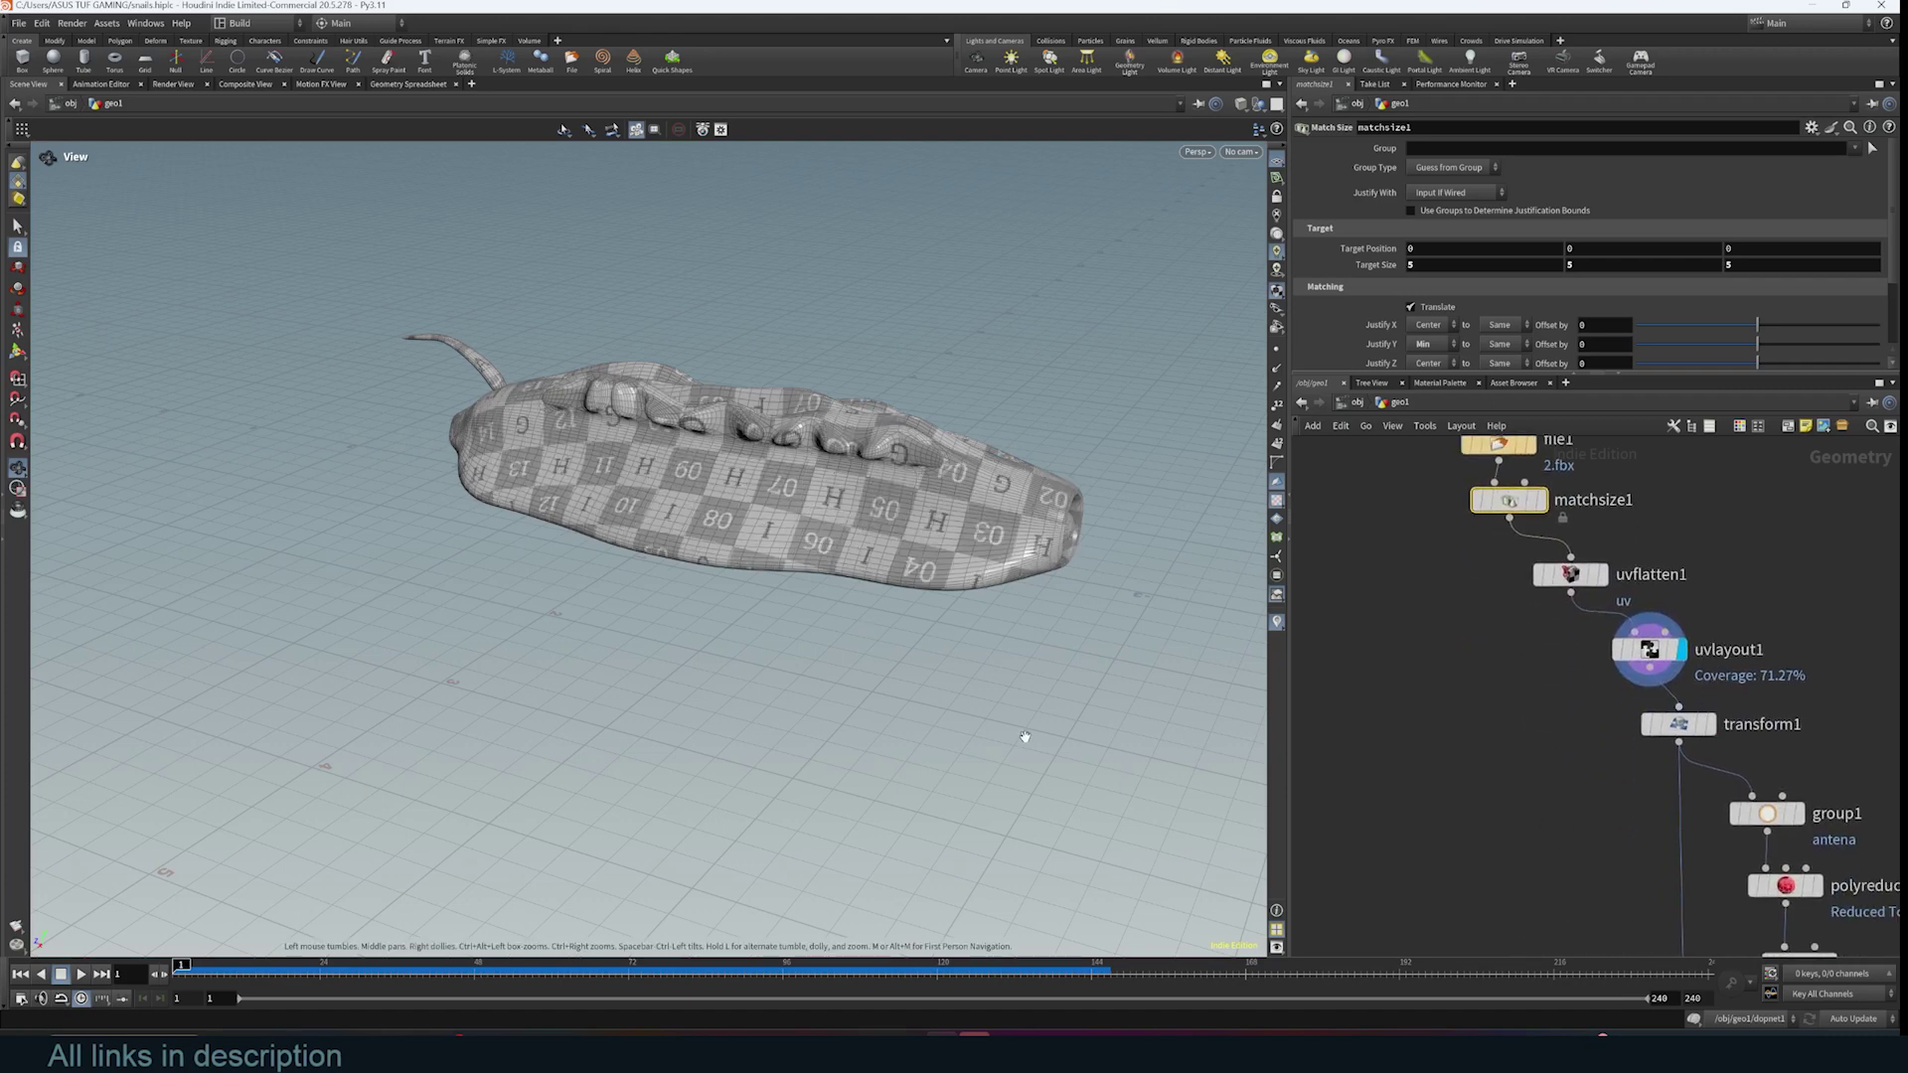
# - Display the transform1 node and examine the slug's position and orientation
pyautogui.click(1592, 628)
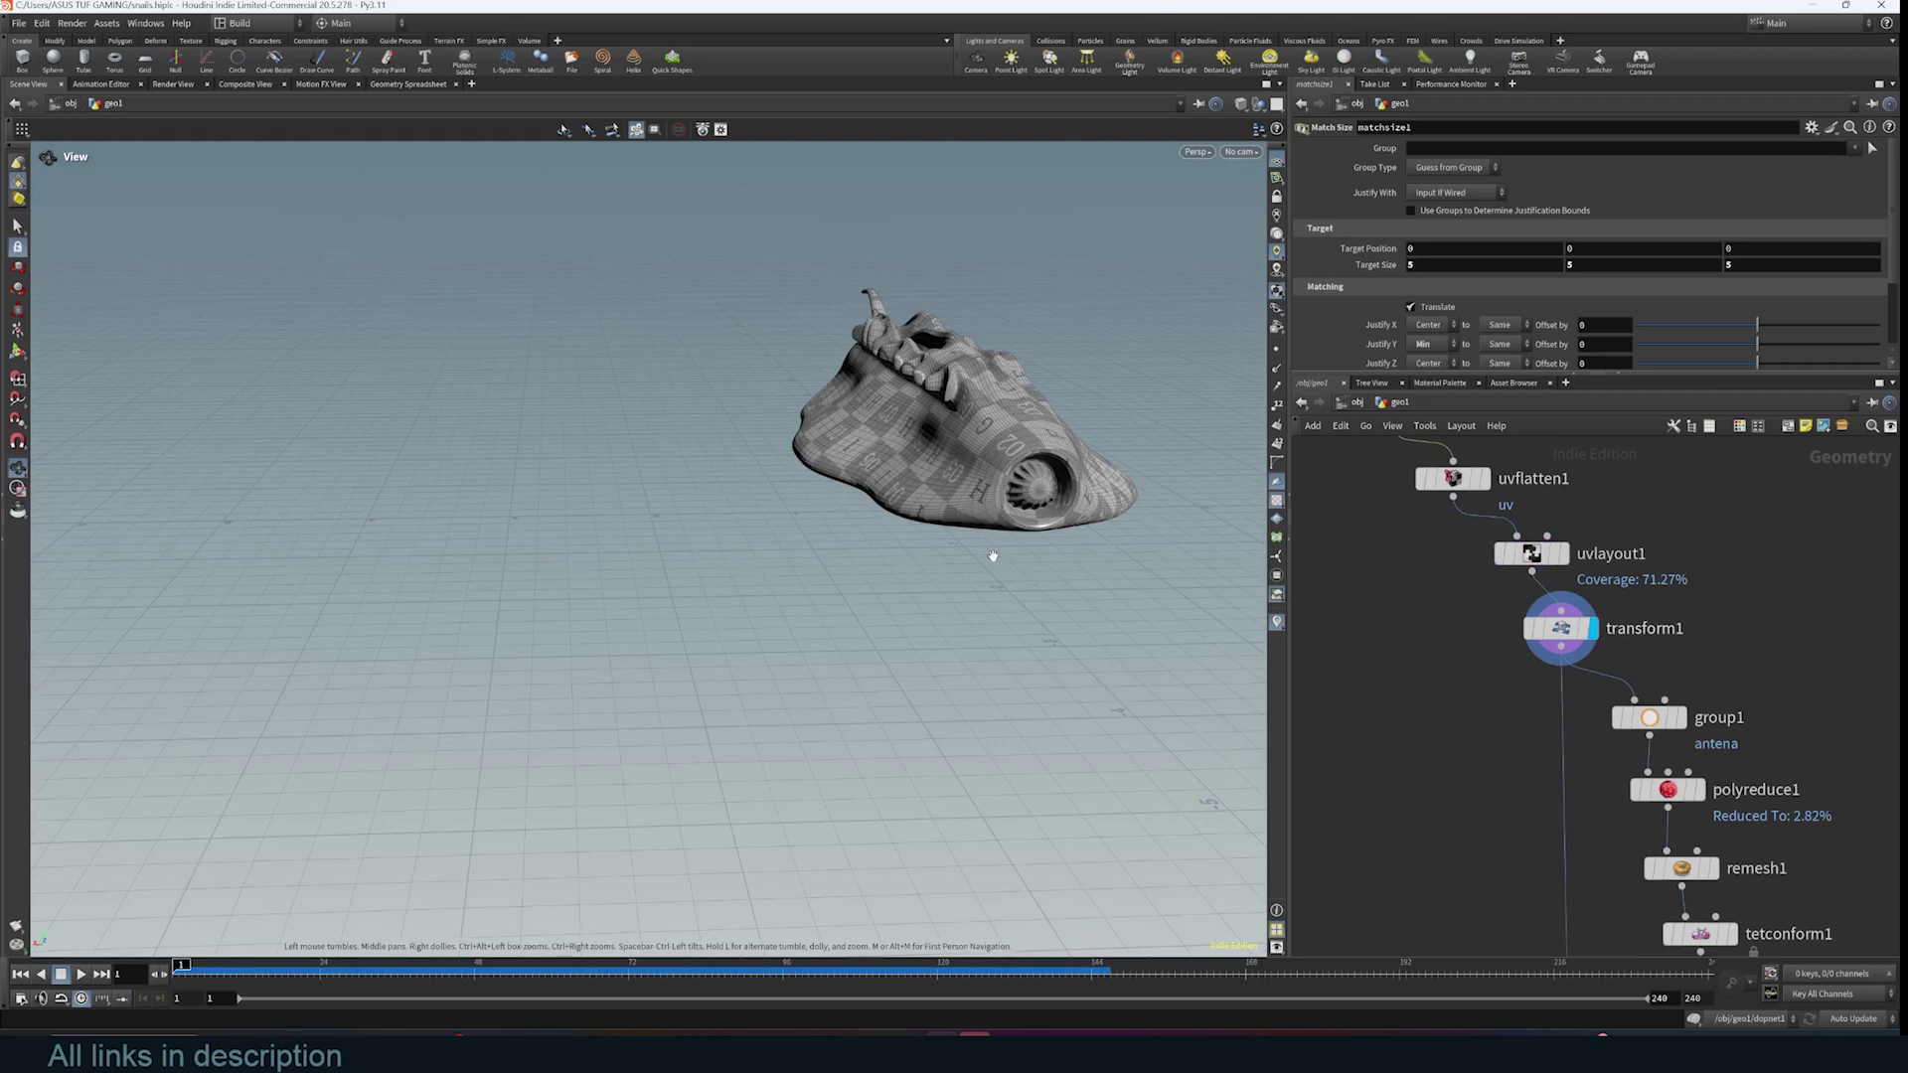
pyautogui.moveTo(1035, 613); pyautogui.dragTo(1077, 609)
pyautogui.moveTo(755, 619); pyautogui.dragTo(699, 580)
# - Display the group1 antenna selection and the polyreduce1 mesh to examine the slug's simplified geometry
pyautogui.click(1680, 717)
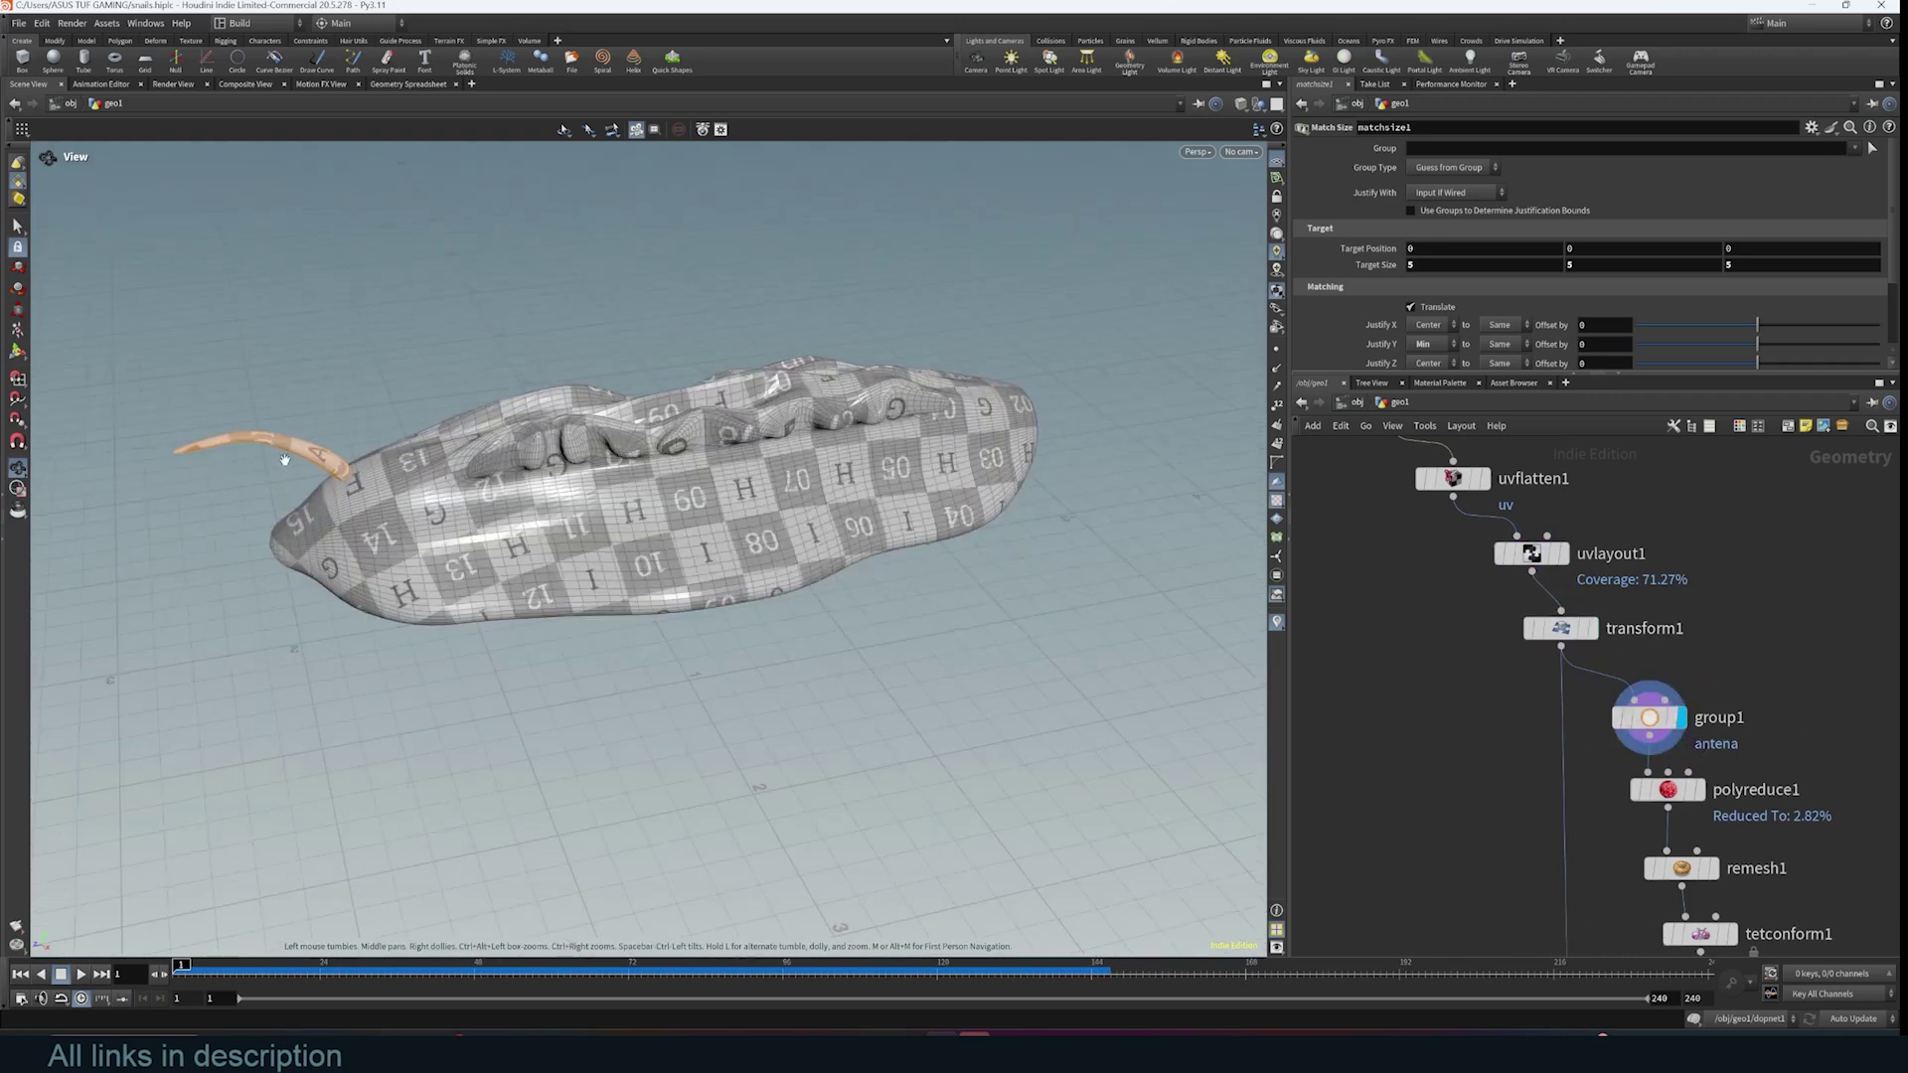
pyautogui.moveTo(1768, 767); pyautogui.dragTo(1727, 671, button='middle')
pyautogui.click(1657, 693)
pyautogui.moveTo(825, 621); pyautogui.dragTo(728, 562)
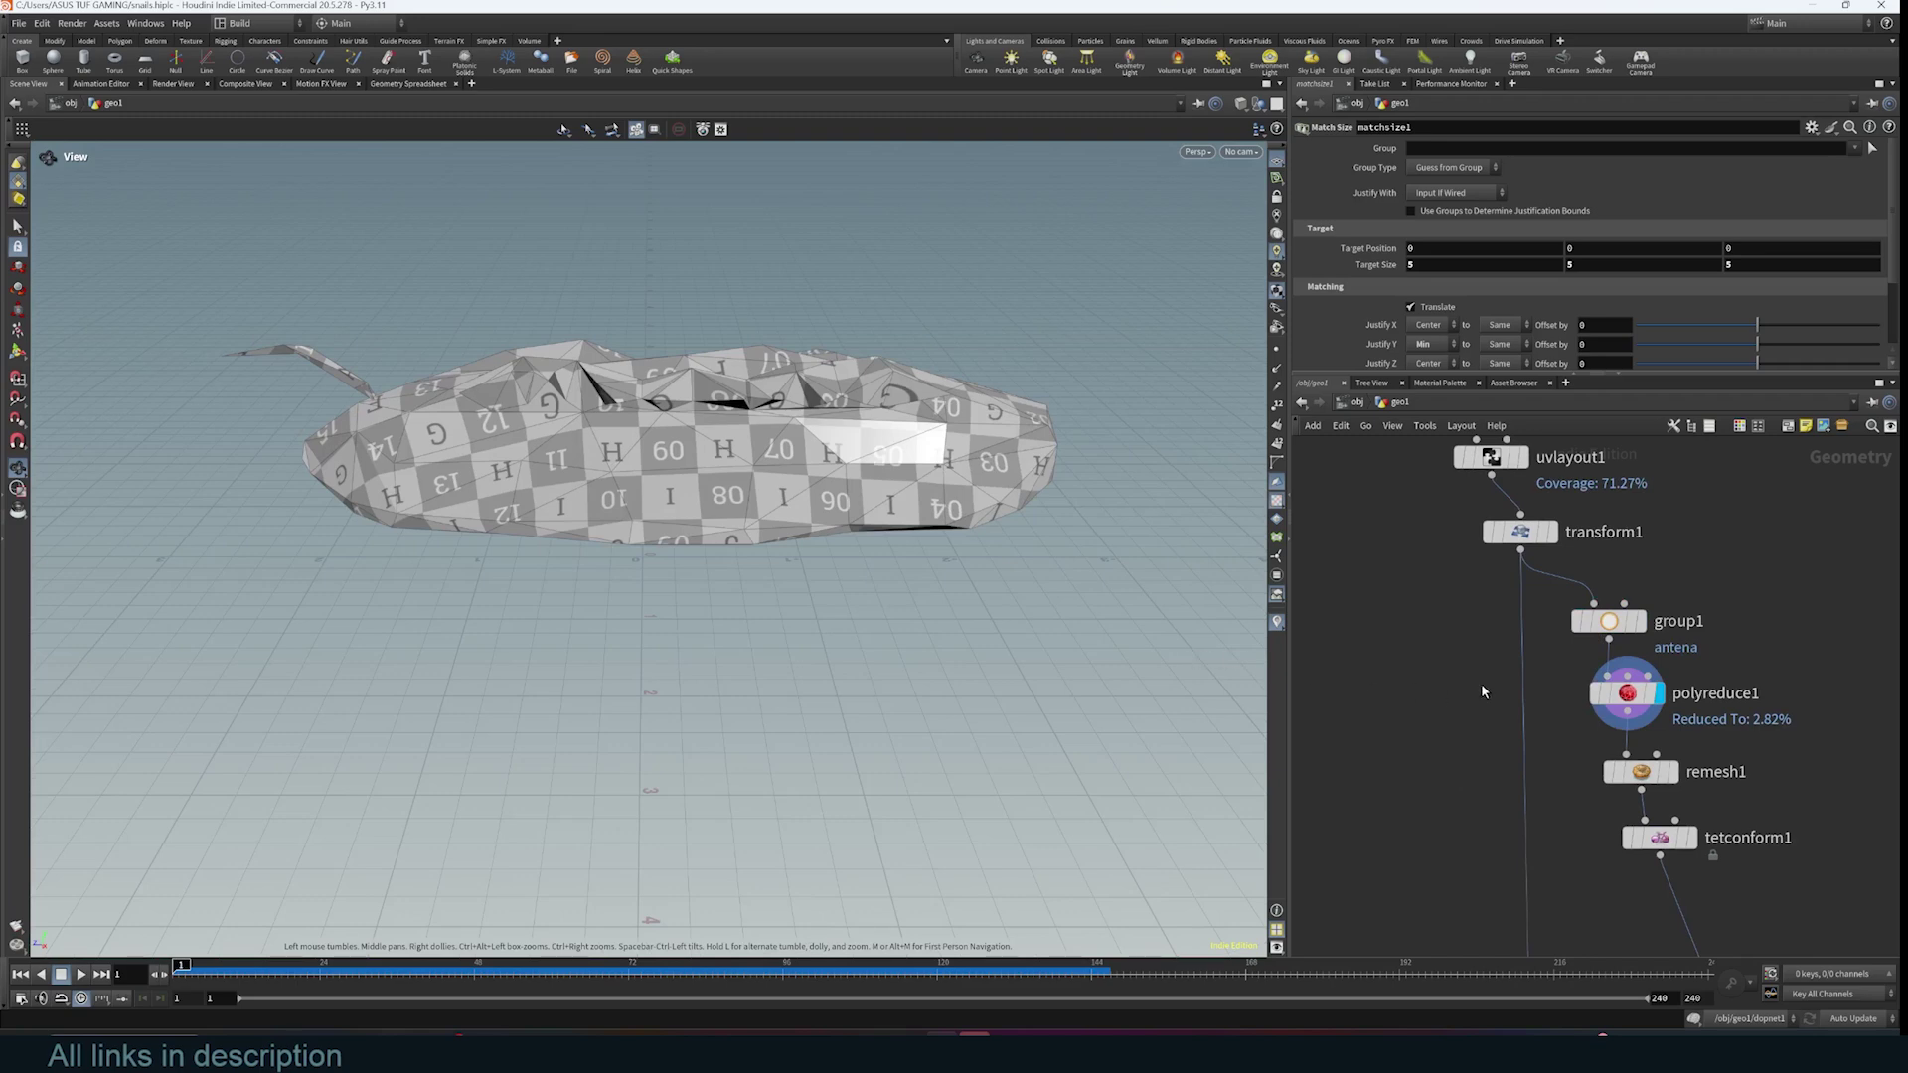
# - Review the slug's node chain from file1 down to tetconform1, leaving all node names as they are
pyautogui.moveTo(1483, 681); pyautogui.dragTo(1473, 873, button='middle')
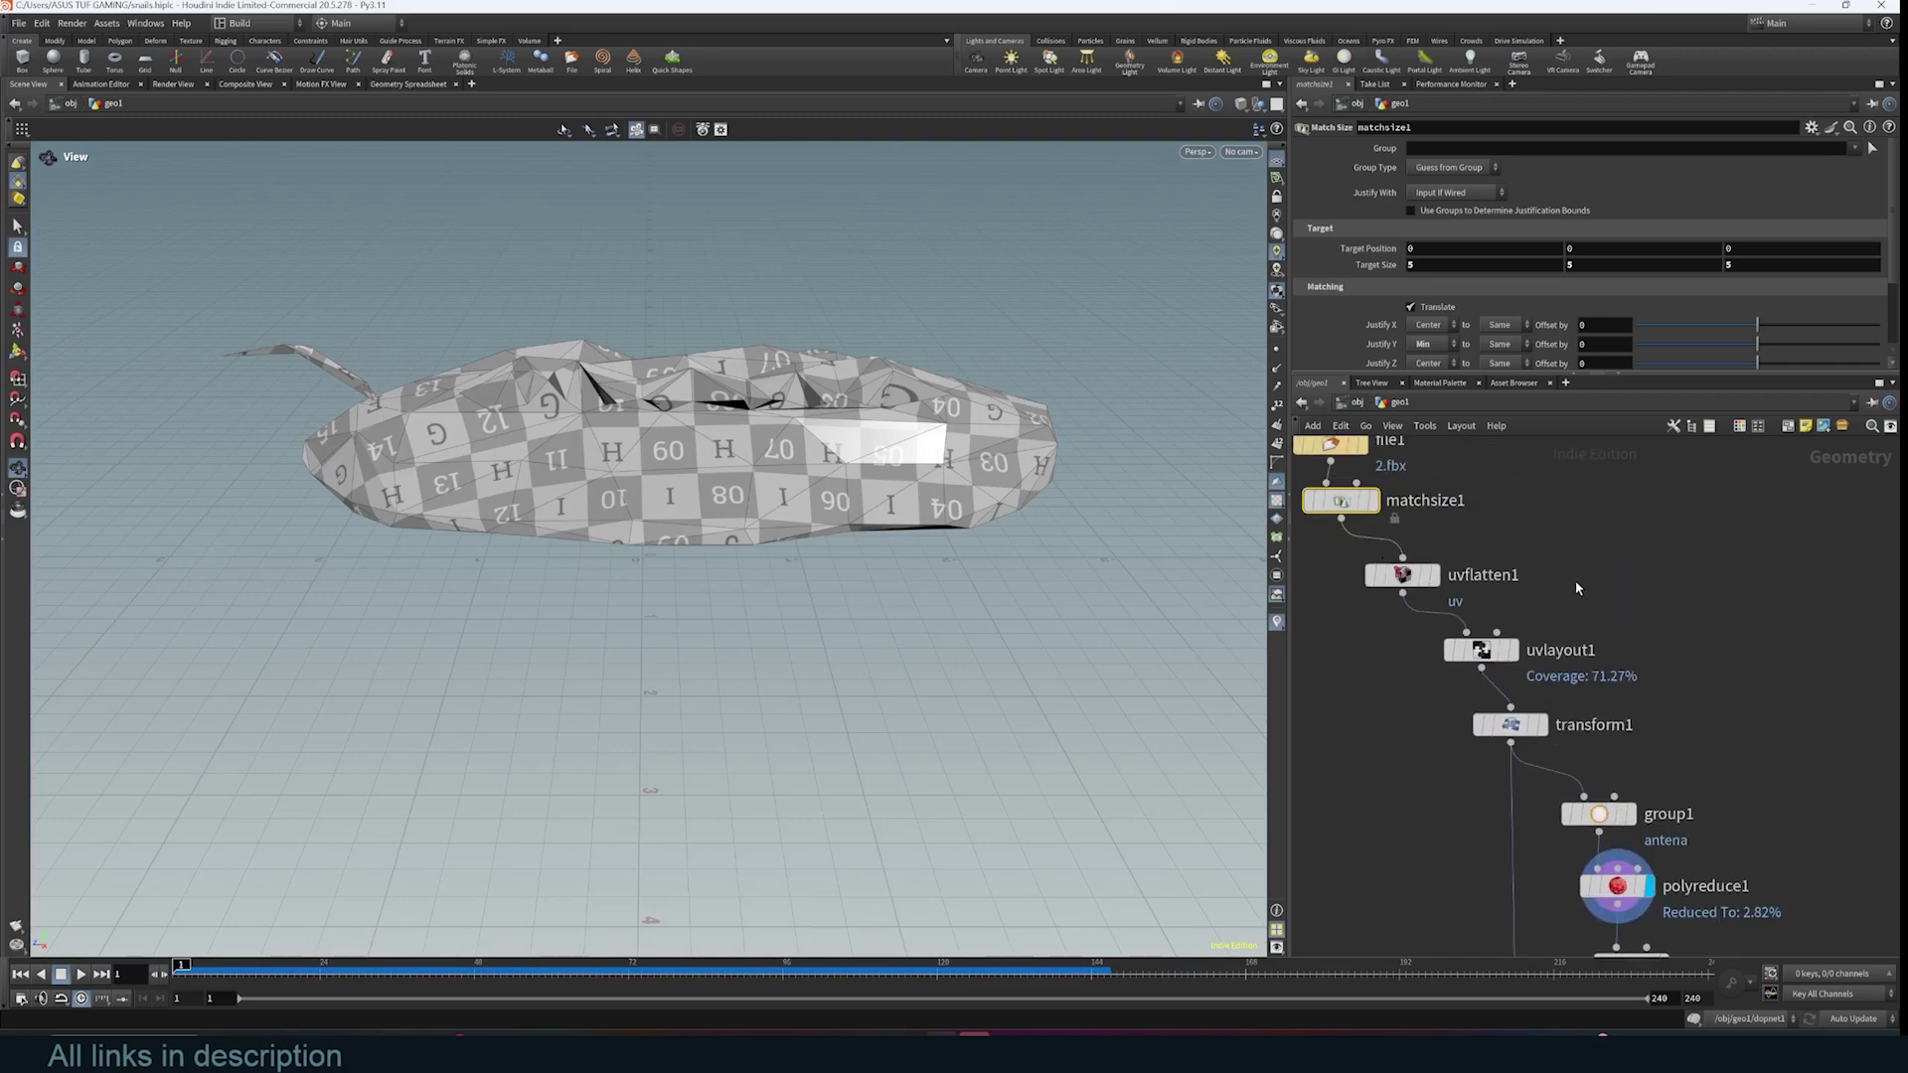
pyautogui.moveTo(1456, 545); pyautogui.dragTo(1494, 600, button='middle')
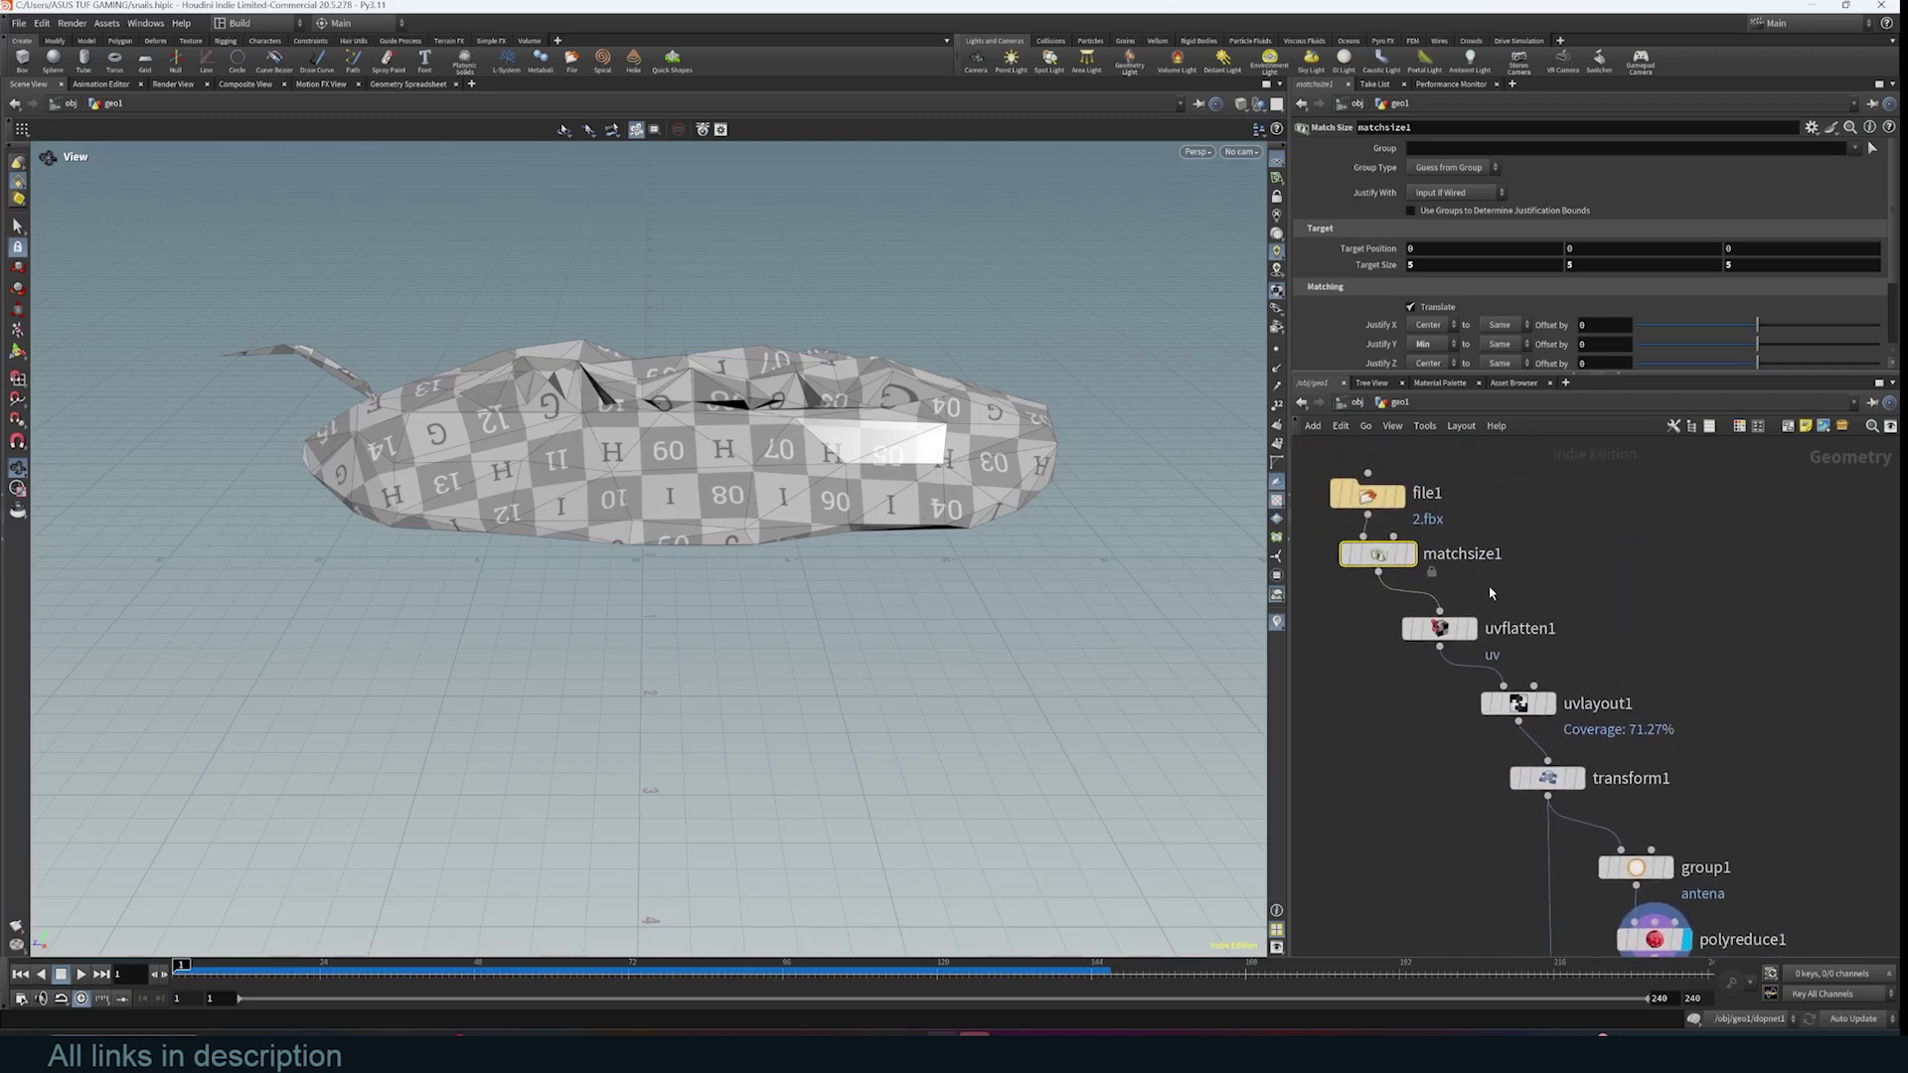
pyautogui.moveTo(1589, 677); pyautogui.dragTo(1612, 647, button='middle')
pyautogui.moveTo(1700, 733); pyautogui.dragTo(1612, 628, button='middle')
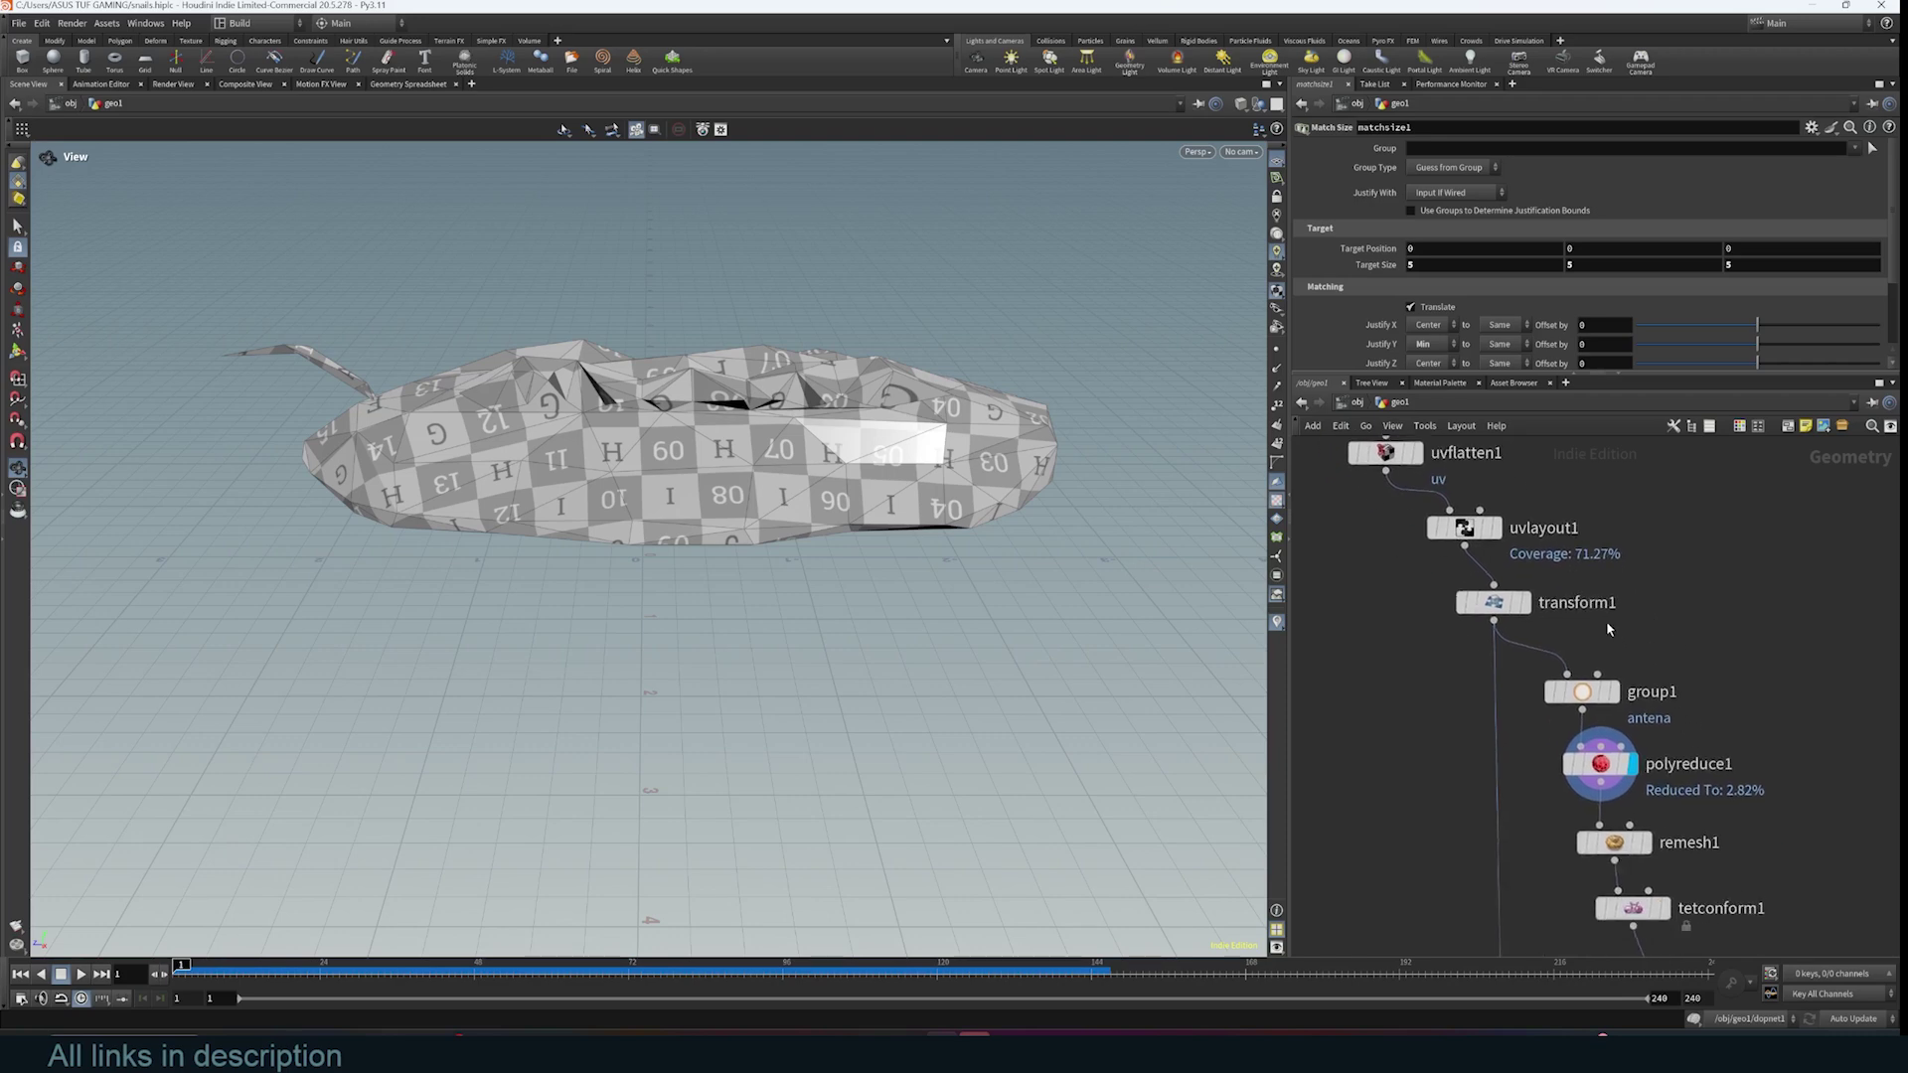
pyautogui.moveTo(1674, 717); pyautogui.dragTo(1670, 651, button='middle')
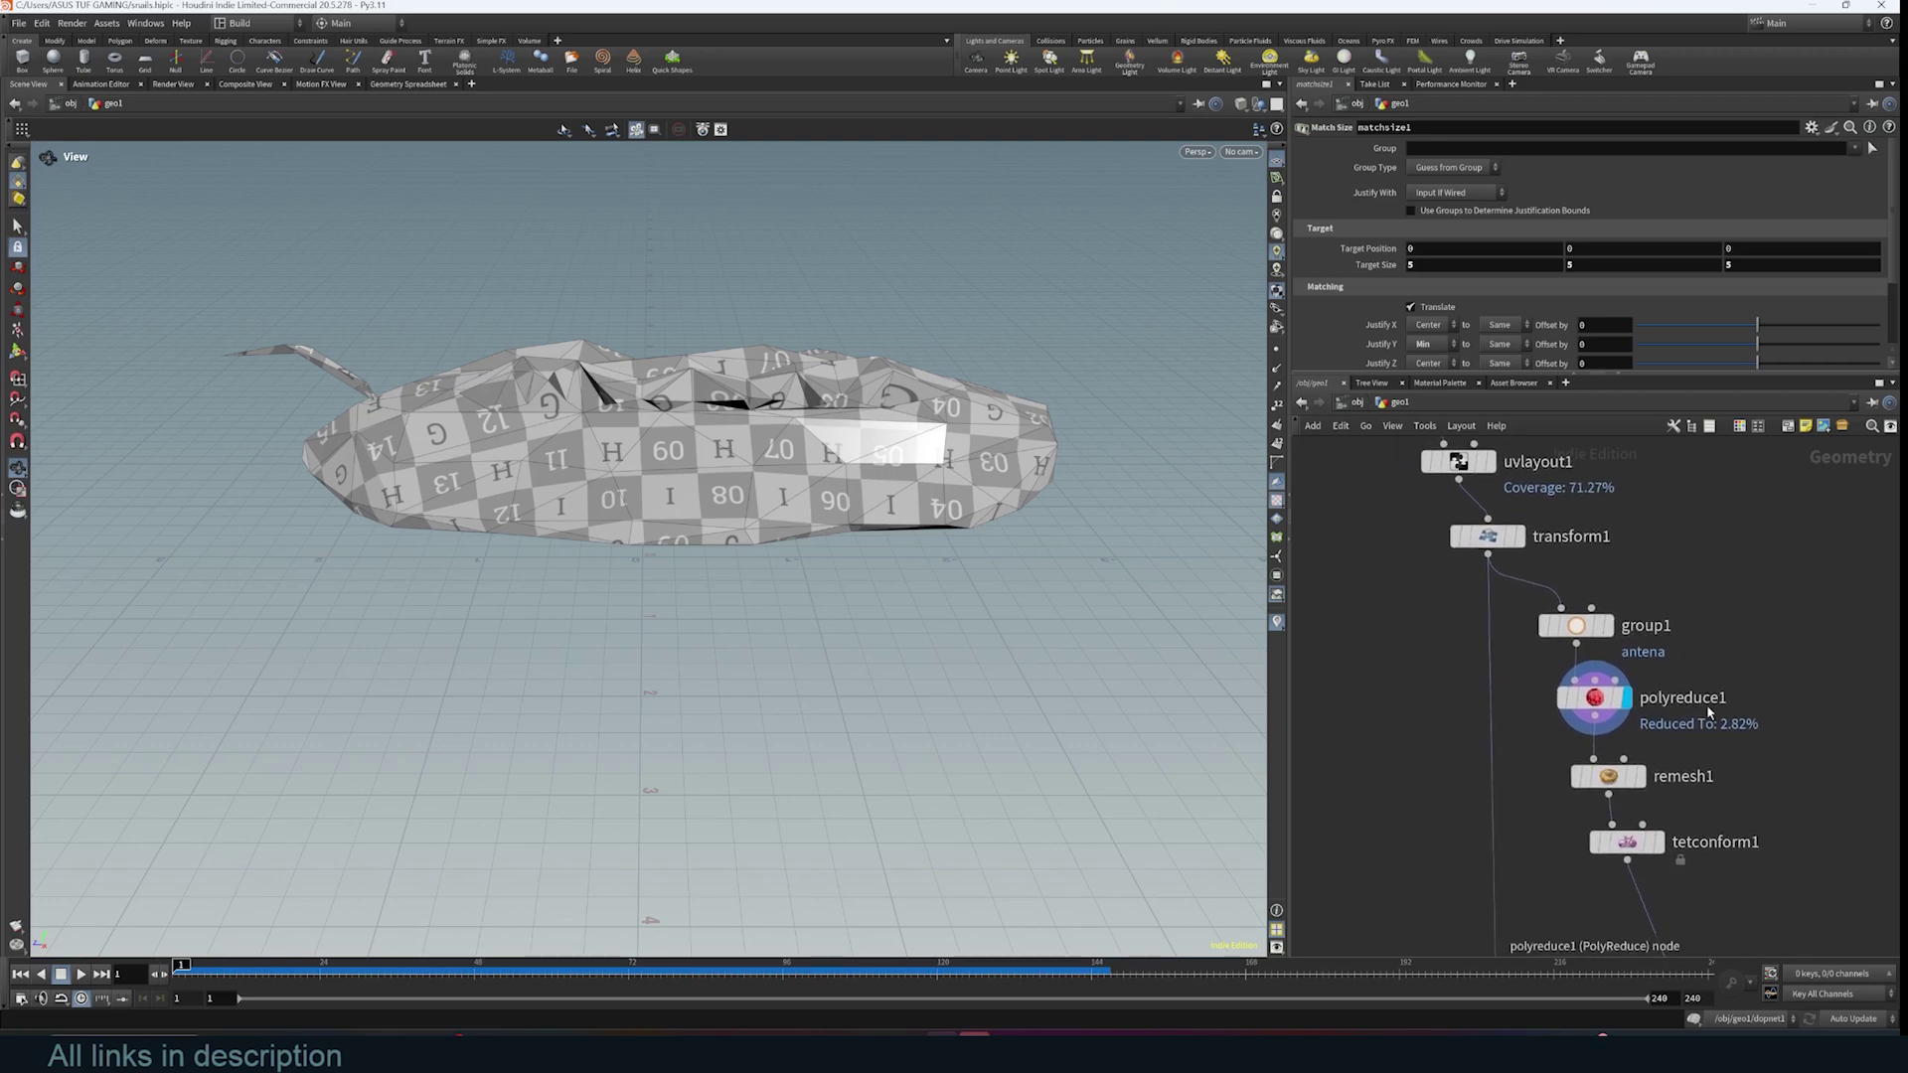
pyautogui.moveTo(1713, 760); pyautogui.dragTo(1716, 654, button='middle')
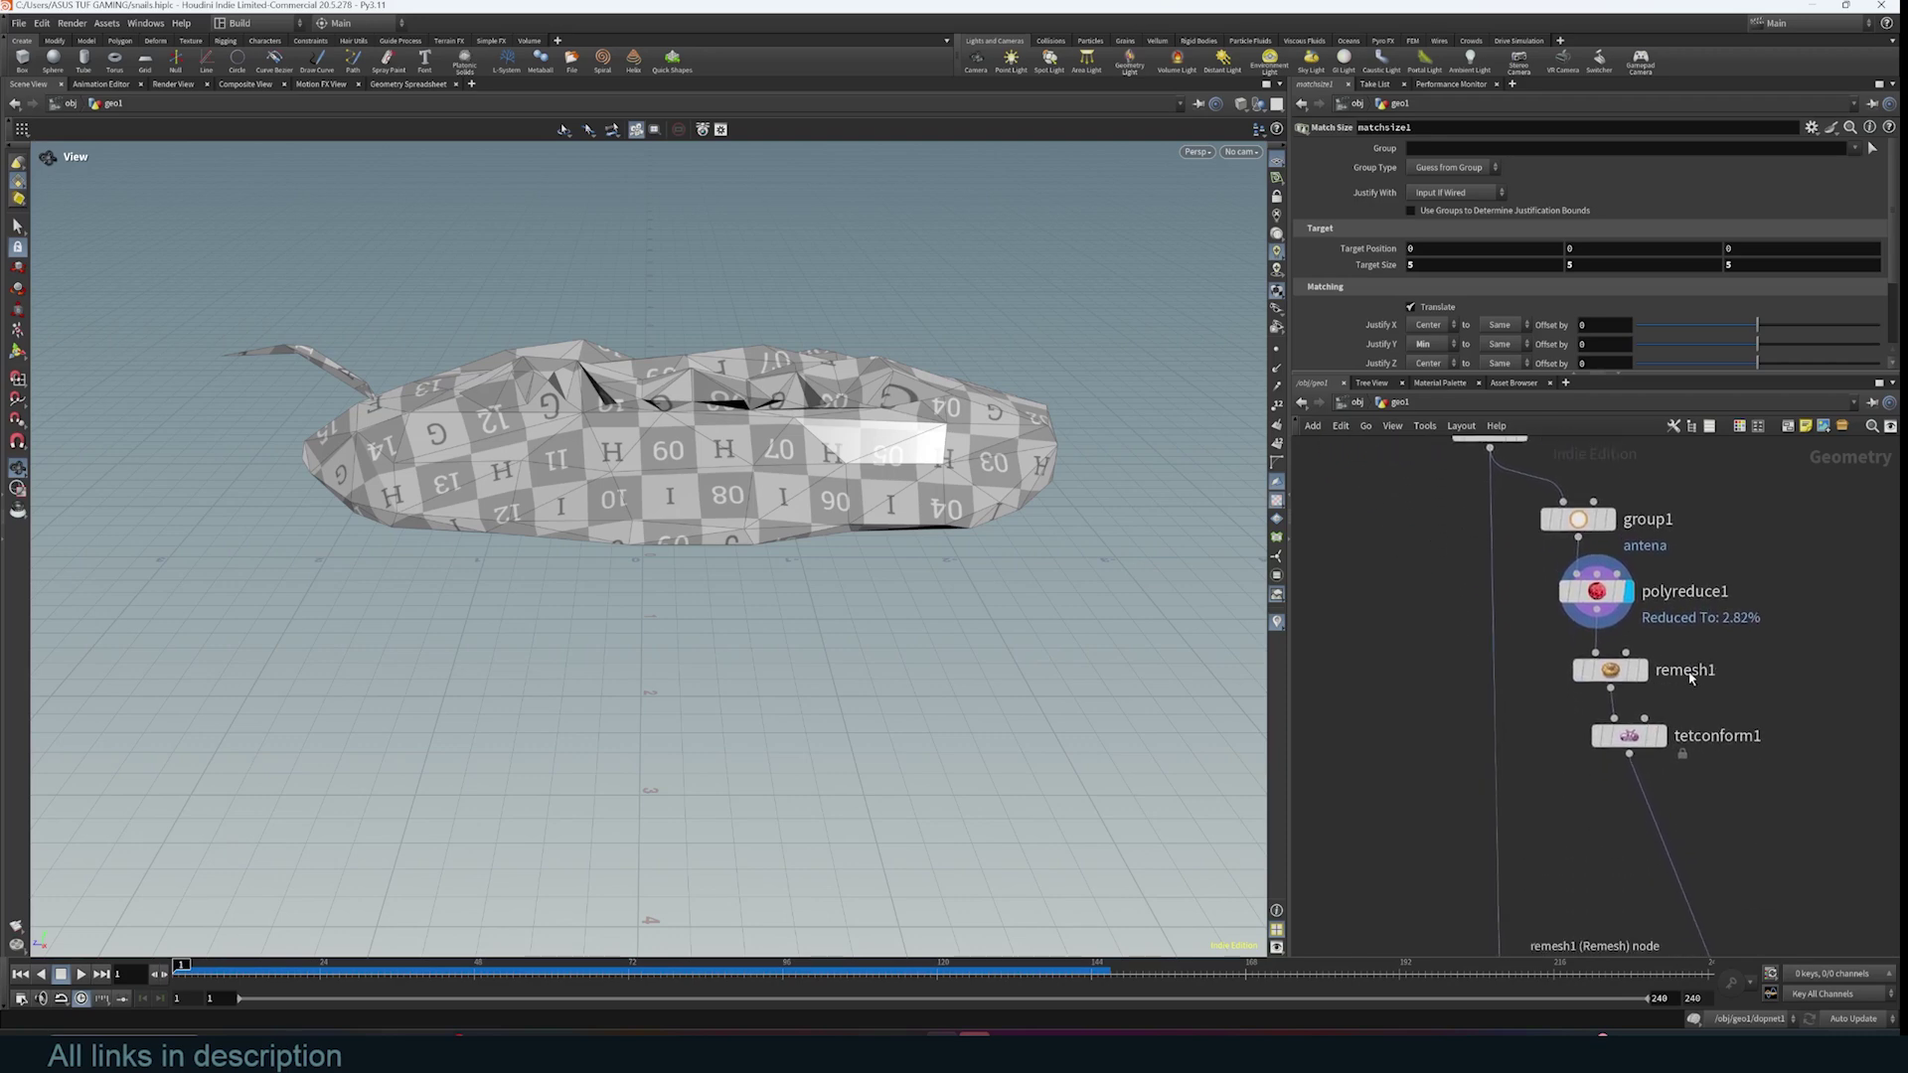
pyautogui.doubleClick(1727, 740)
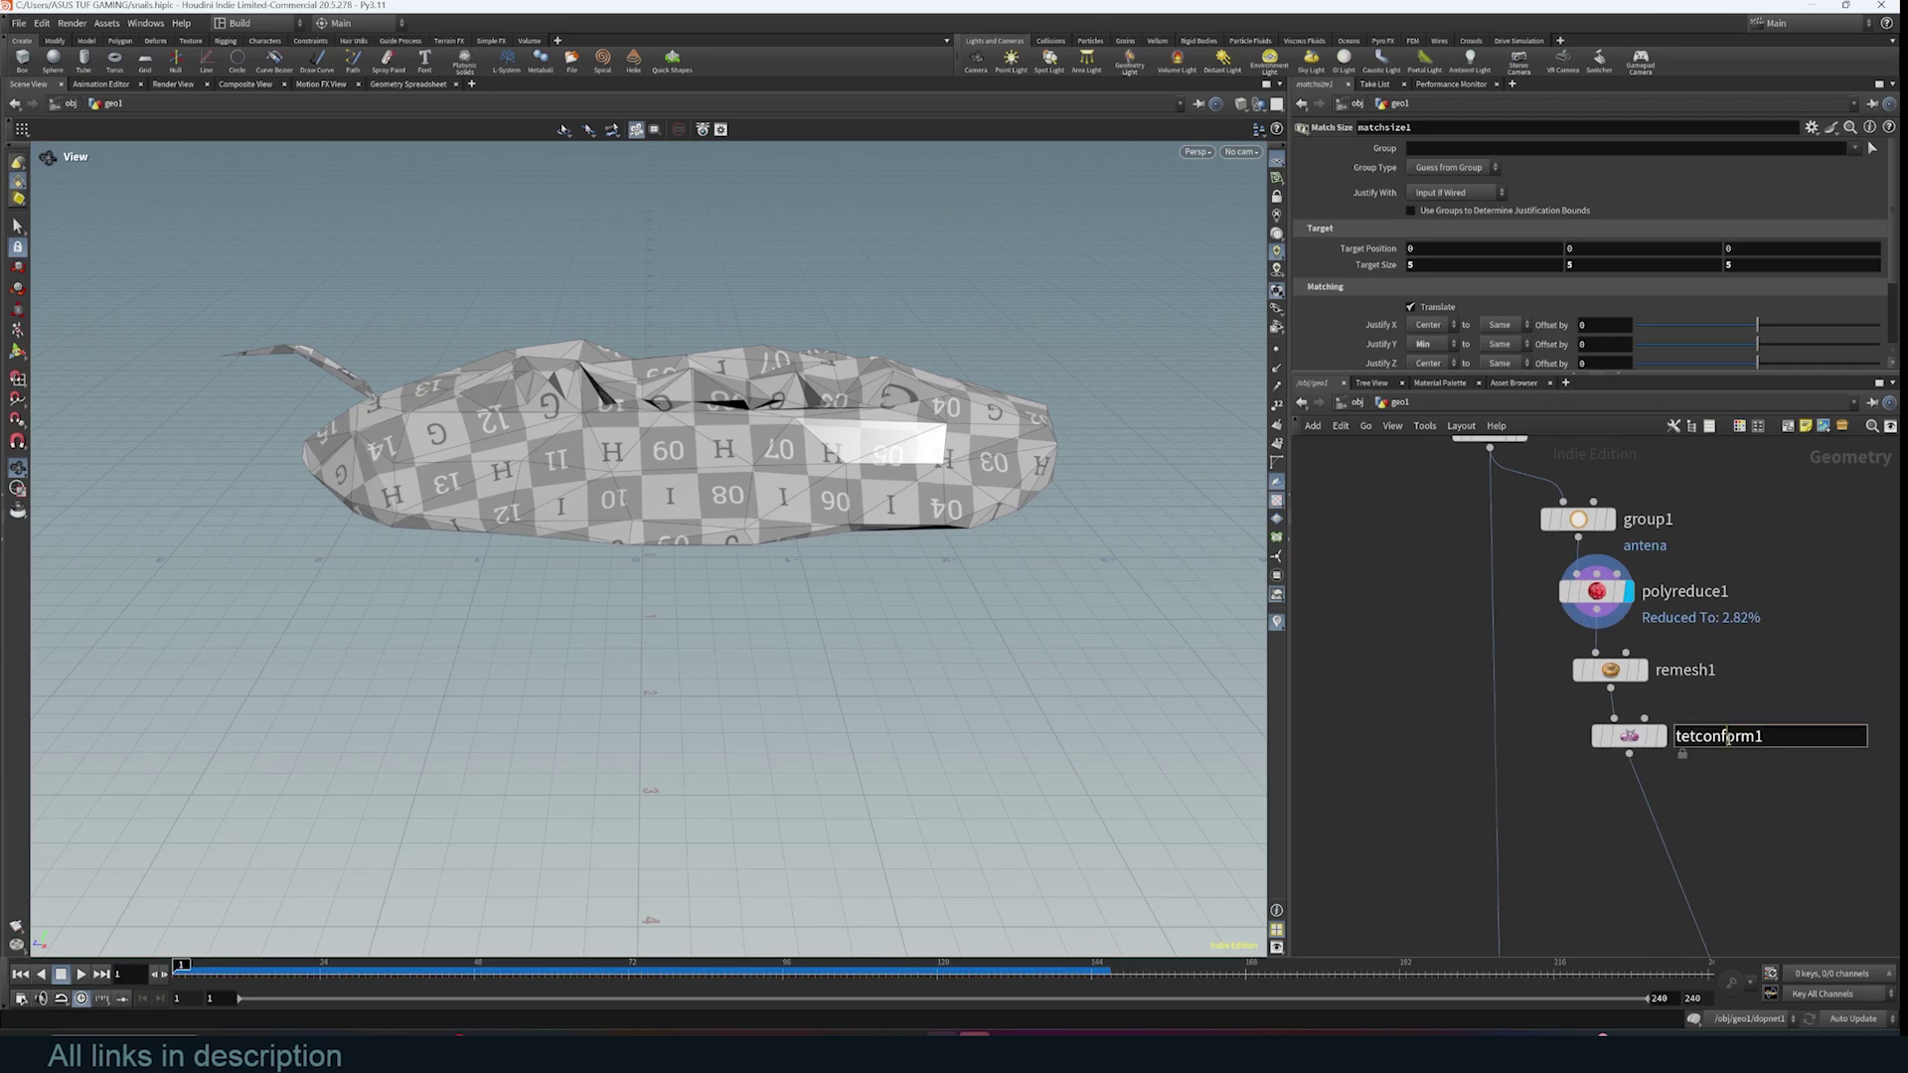
pyautogui.click(1742, 784)
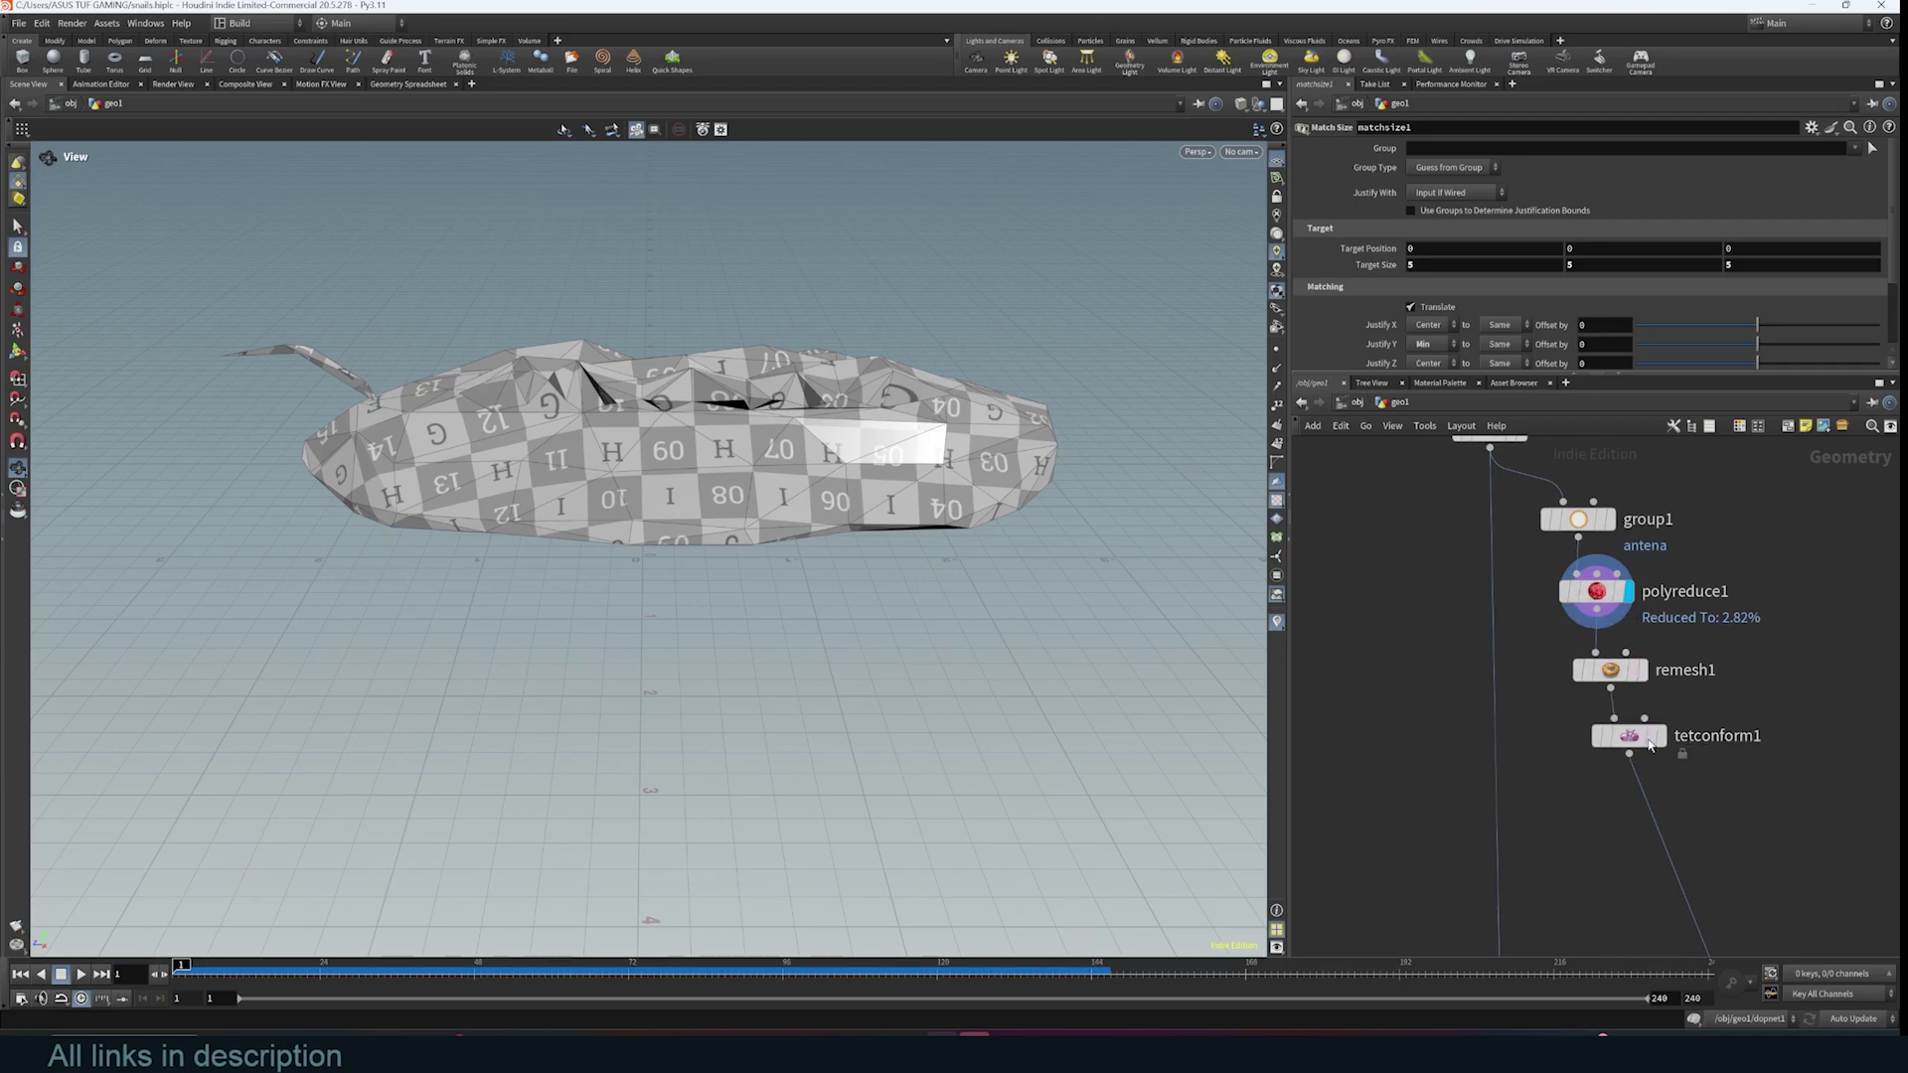
# - Display the remesh1 mesh and select the slug-processing branch, then the scatter branch starting from the grid, to examine the network's structure
pyautogui.moveTo(1667, 737)
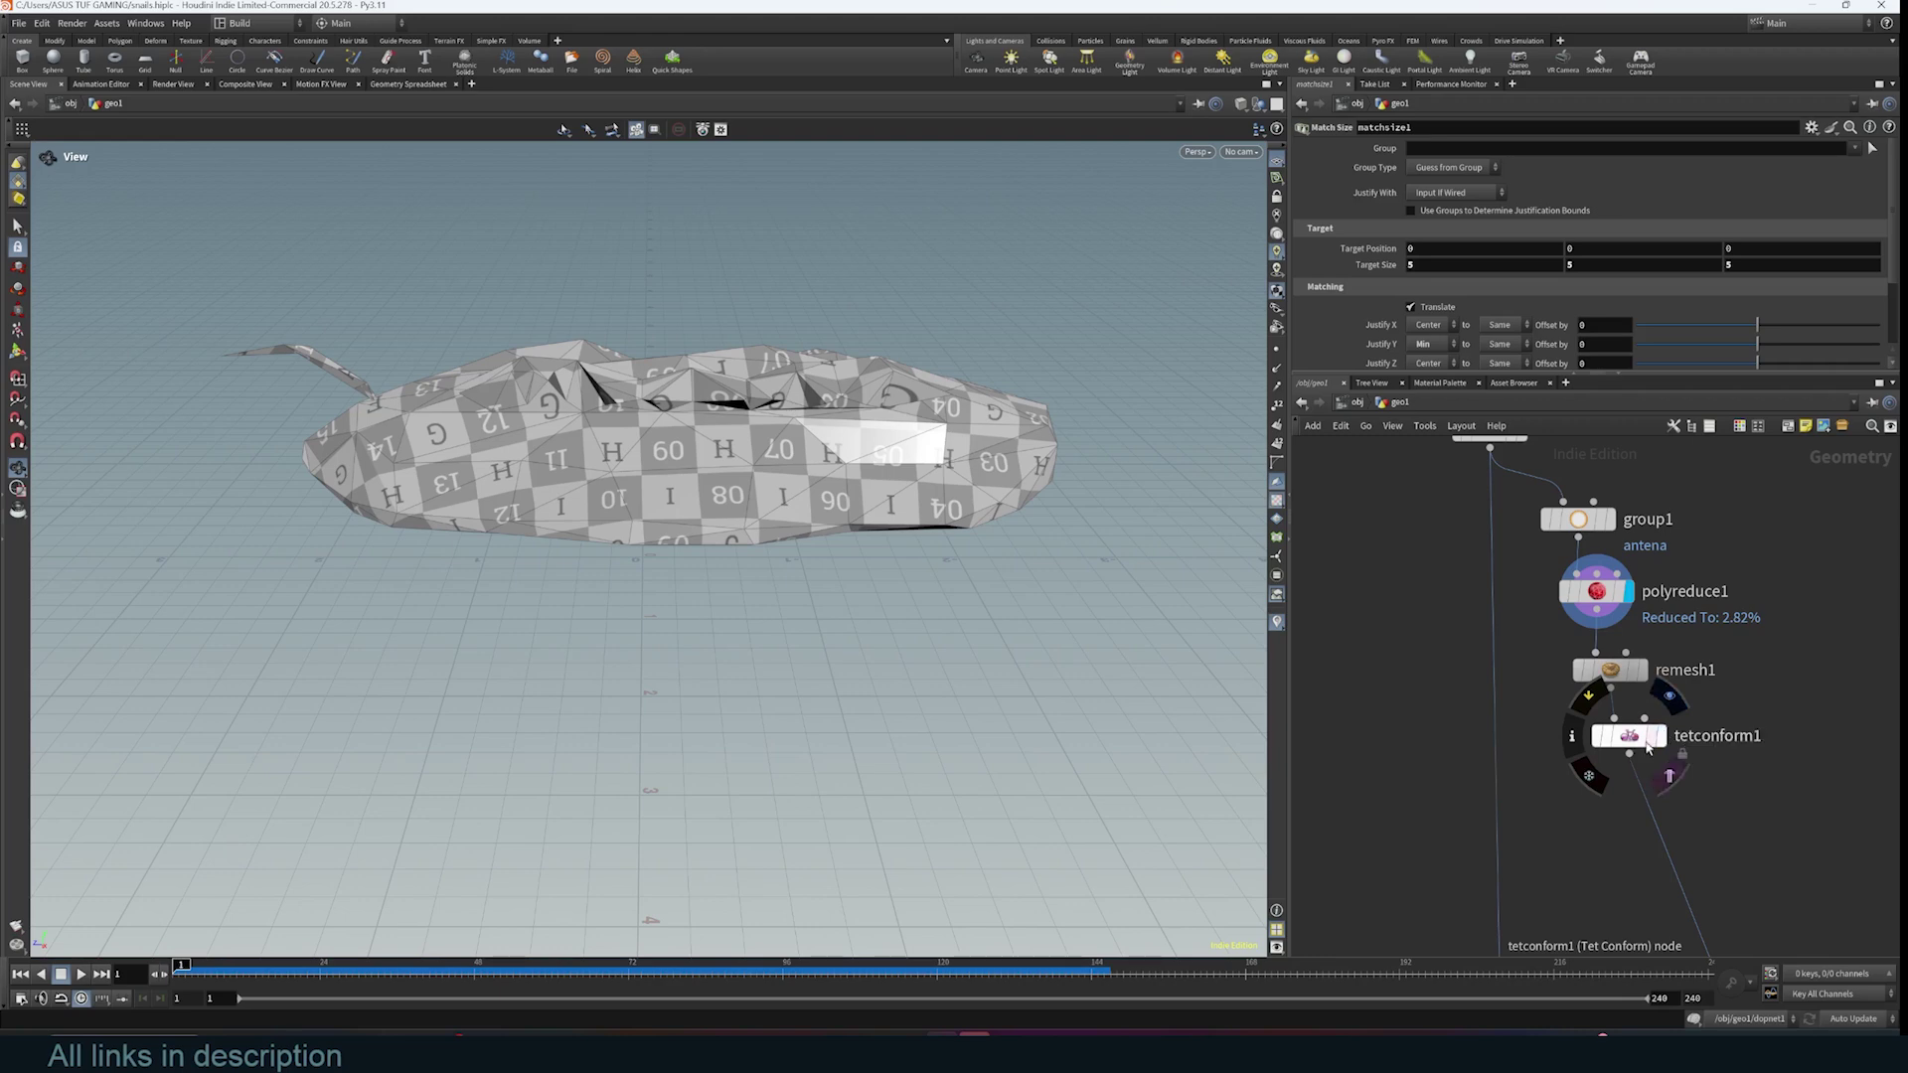
pyautogui.moveTo(1313, 478); pyautogui.dragTo(1543, 718)
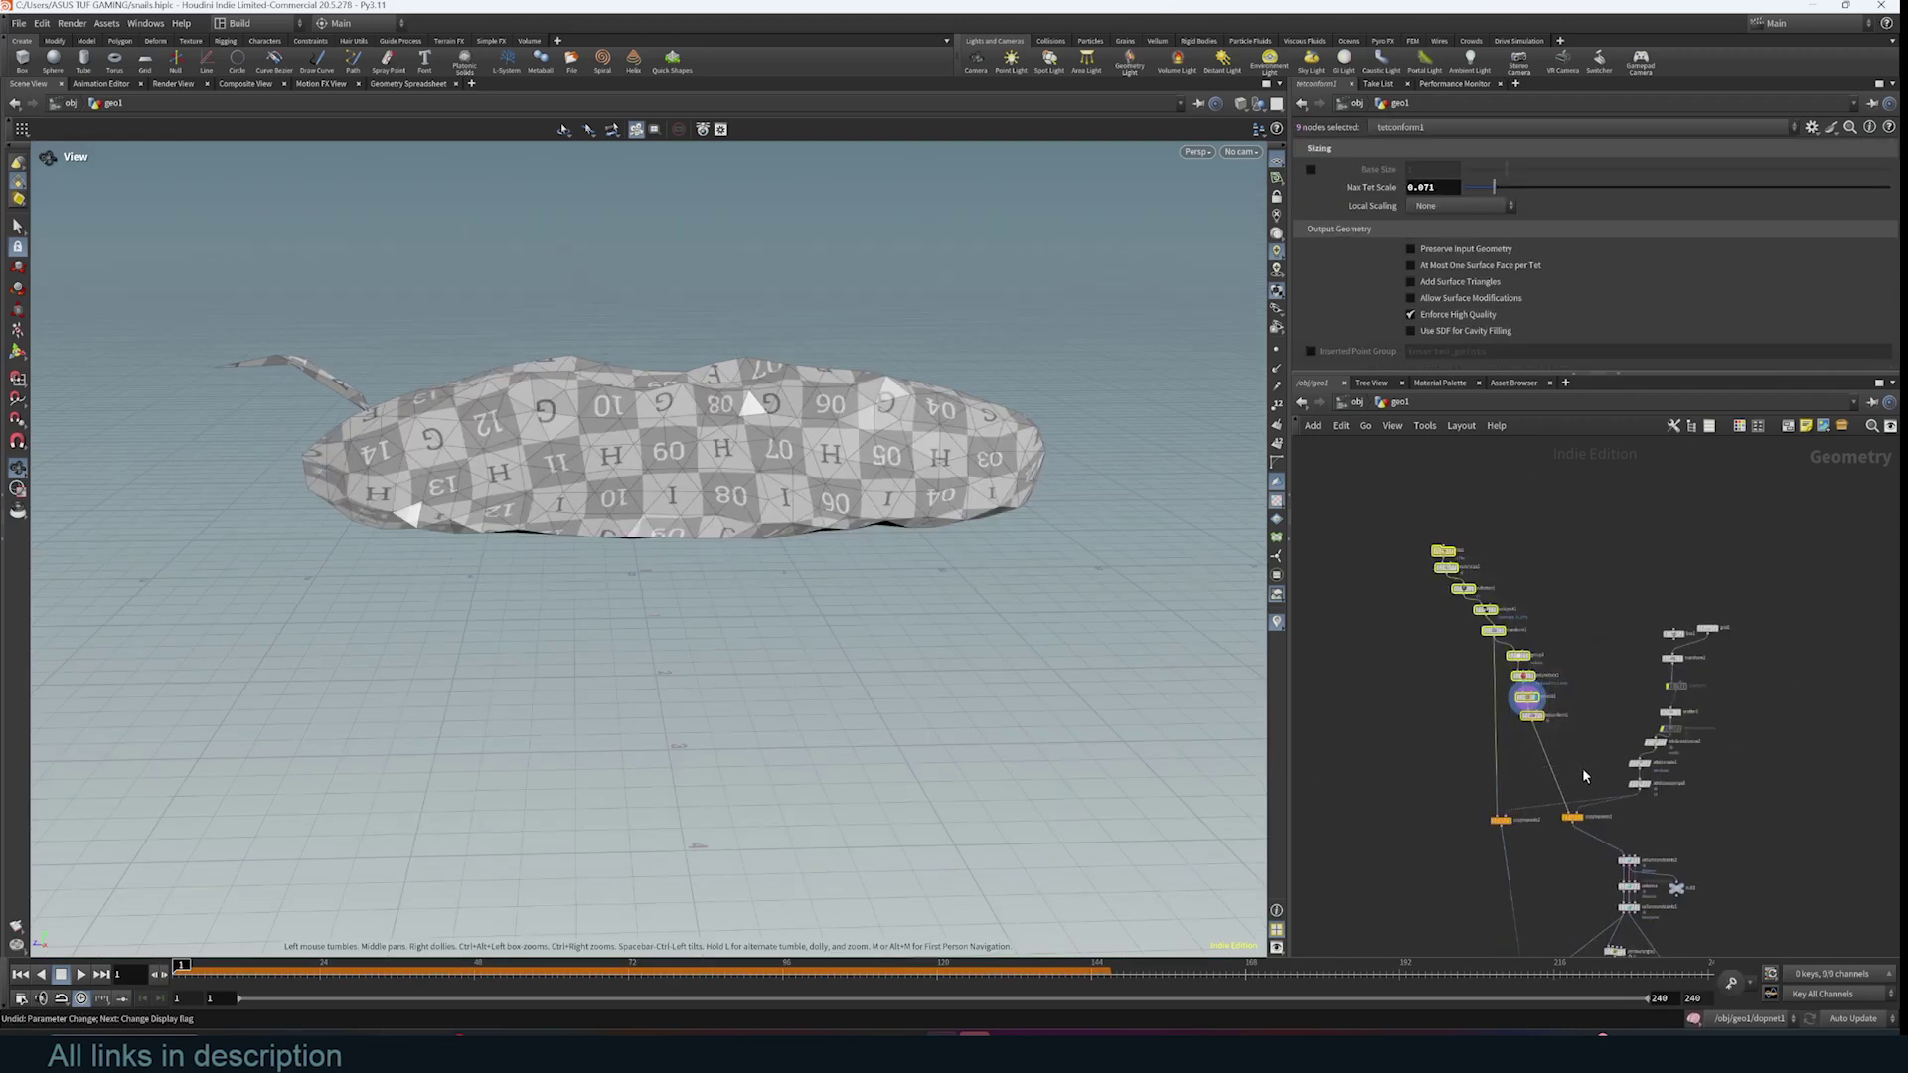
pyautogui.moveTo(1583, 769); pyautogui.dragTo(1555, 692, button='middle')
pyautogui.moveTo(1779, 506); pyautogui.dragTo(1588, 720)
pyautogui.scroll(3, 1588, 720)
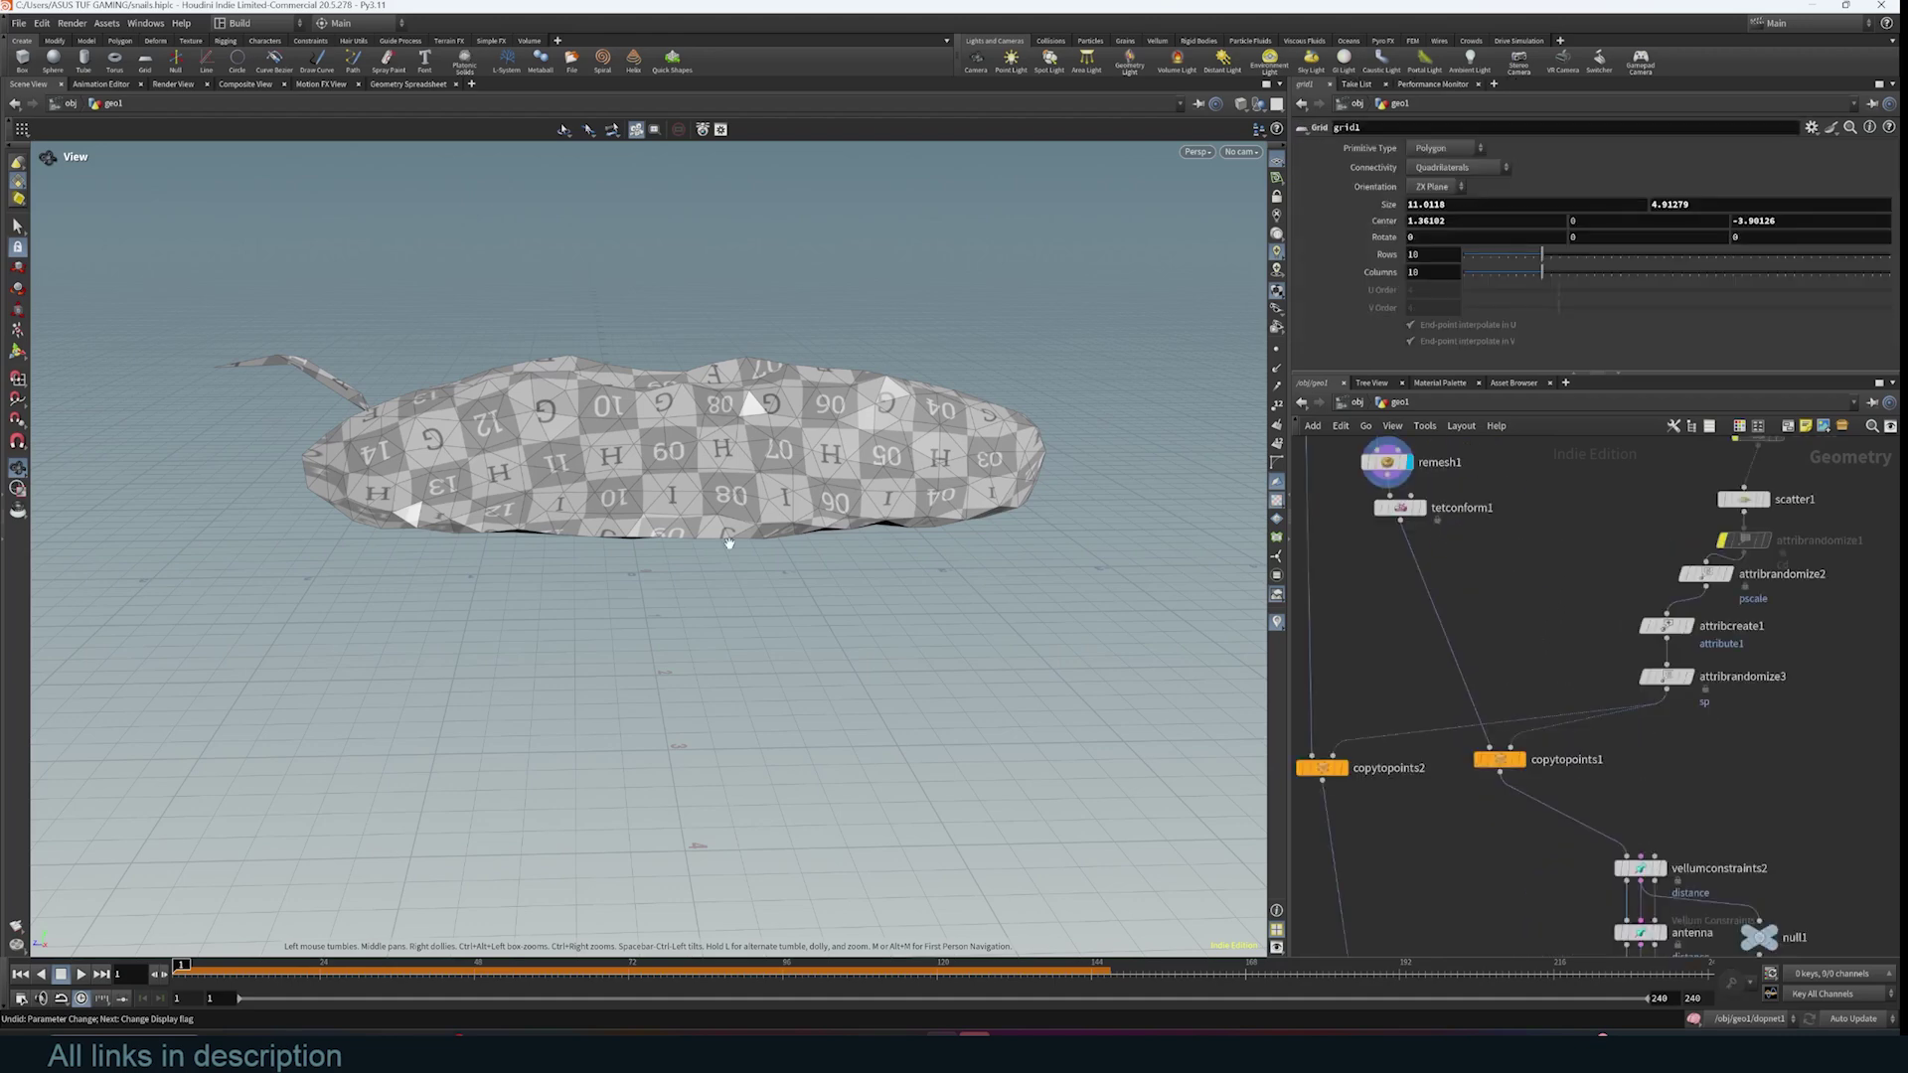
# - Display the copytopoints1 node and examine the slug copies distributed over the ground
pyautogui.click(1518, 760)
pyautogui.scroll(-2, 980, 577)
pyautogui.moveTo(1044, 607); pyautogui.dragTo(589, 653, button='middle')
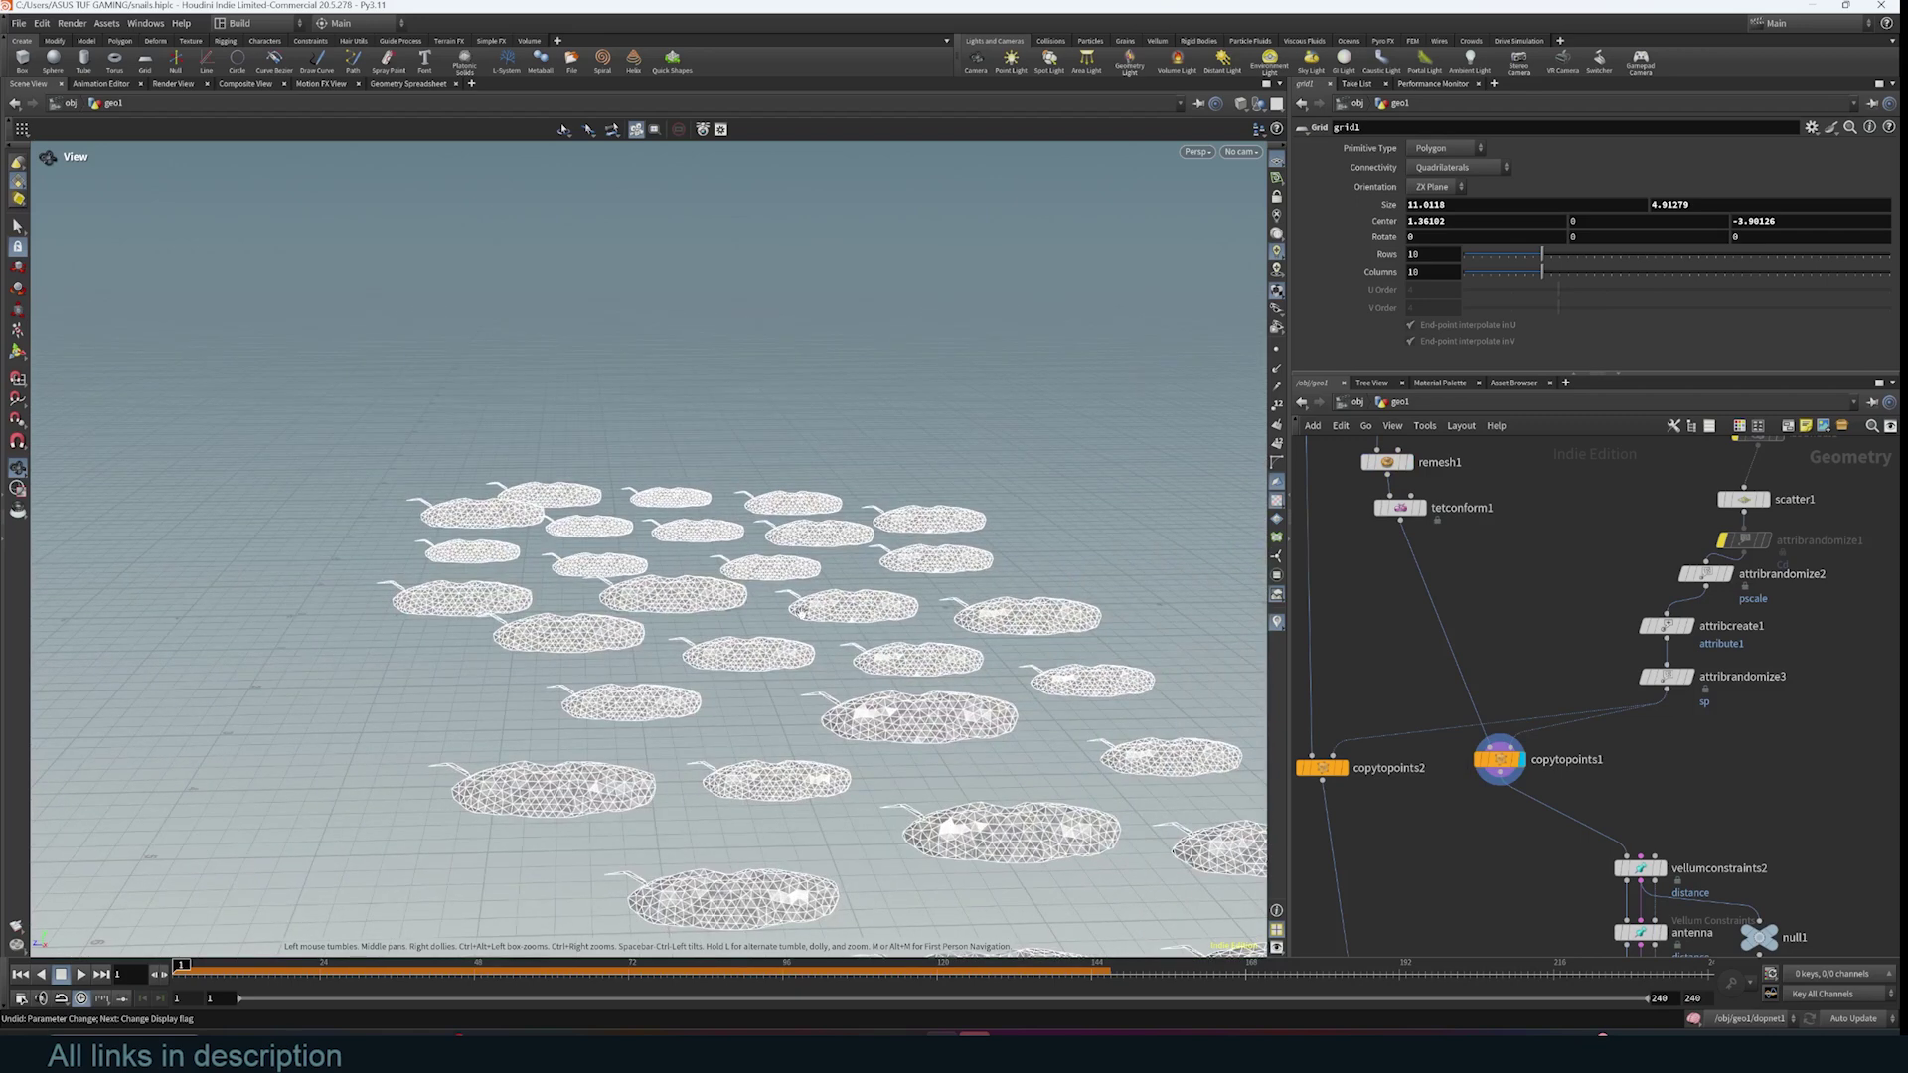
# - Display grid1, transform2, scatter1 and attribrandomize2 in turn to examine how the copy points are generated
pyautogui.moveTo(1674, 521); pyautogui.dragTo(1520, 707, button='middle')
pyautogui.click(1707, 480)
pyautogui.moveTo(1705, 601); pyautogui.dragTo(1749, 538, button='middle')
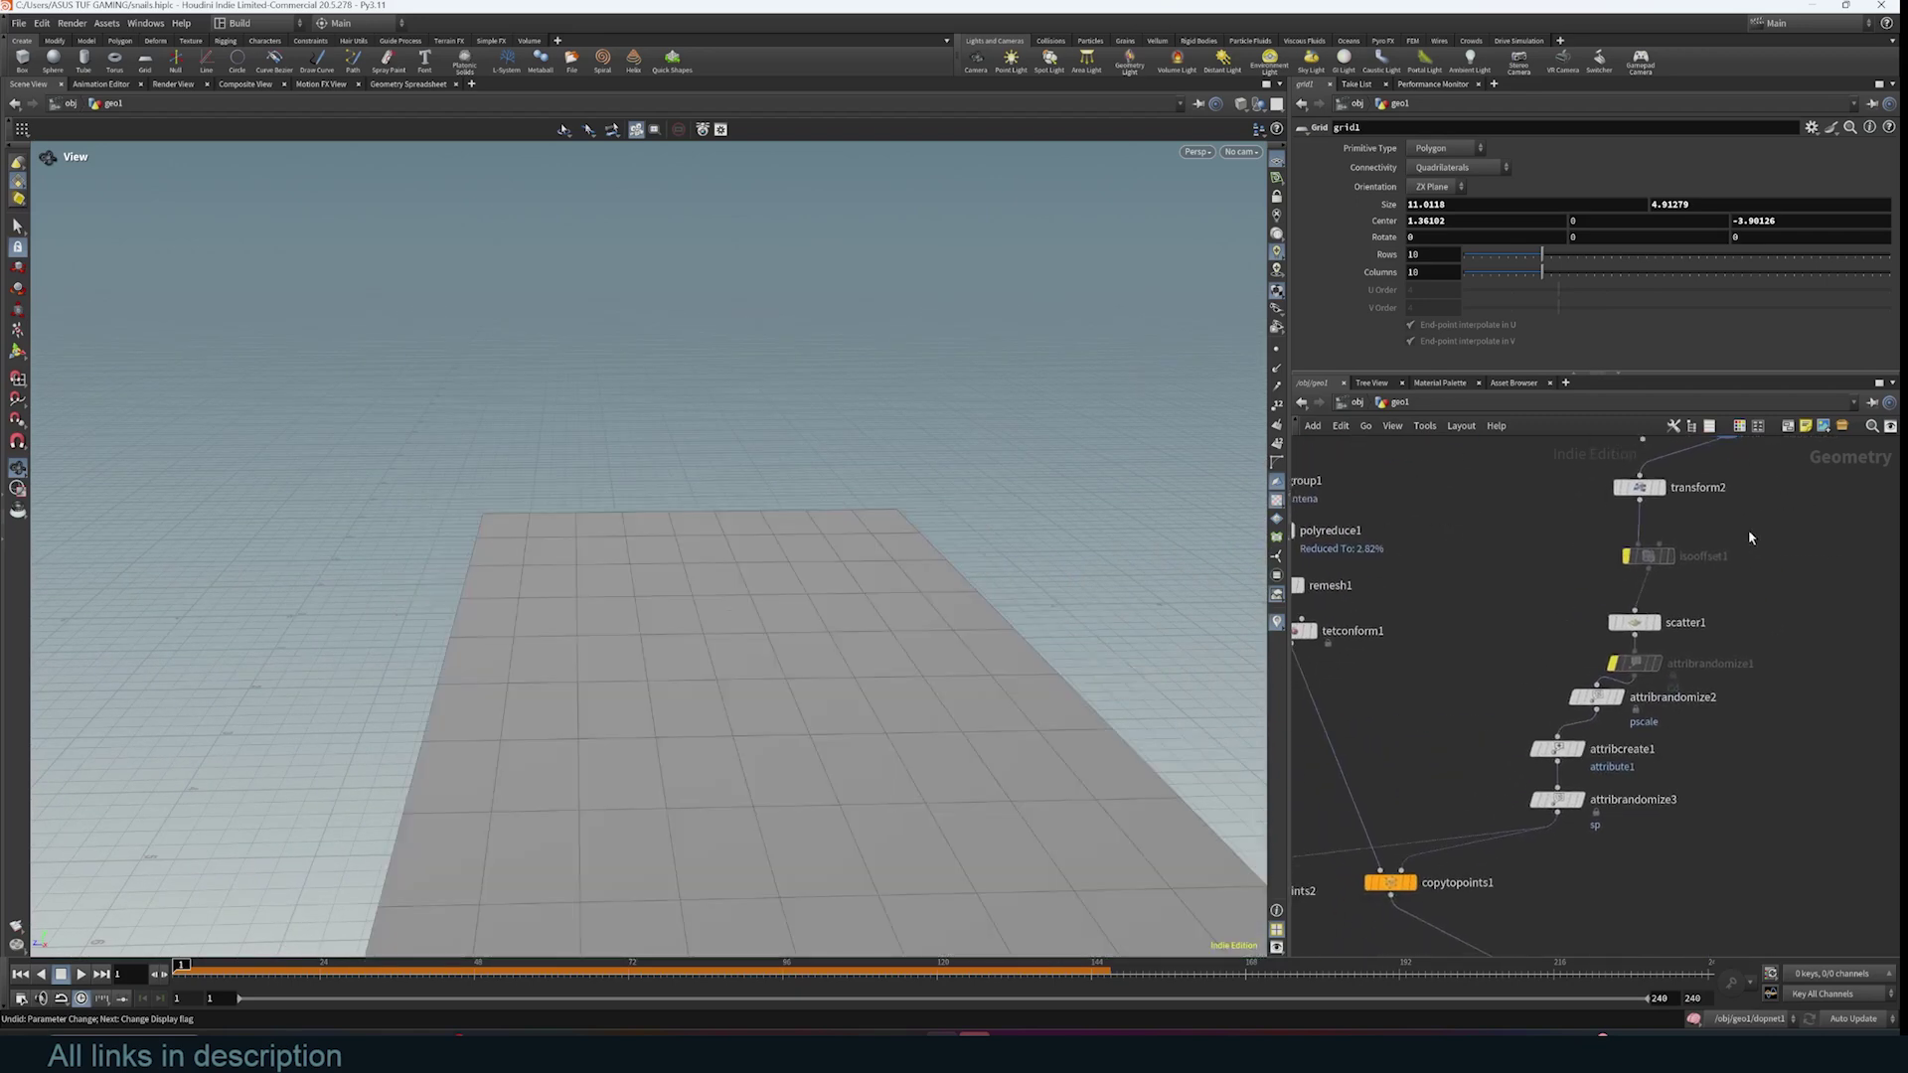
pyautogui.click(1661, 488)
pyautogui.moveTo(1670, 615); pyautogui.dragTo(1744, 555, button='middle')
pyautogui.click(1689, 563)
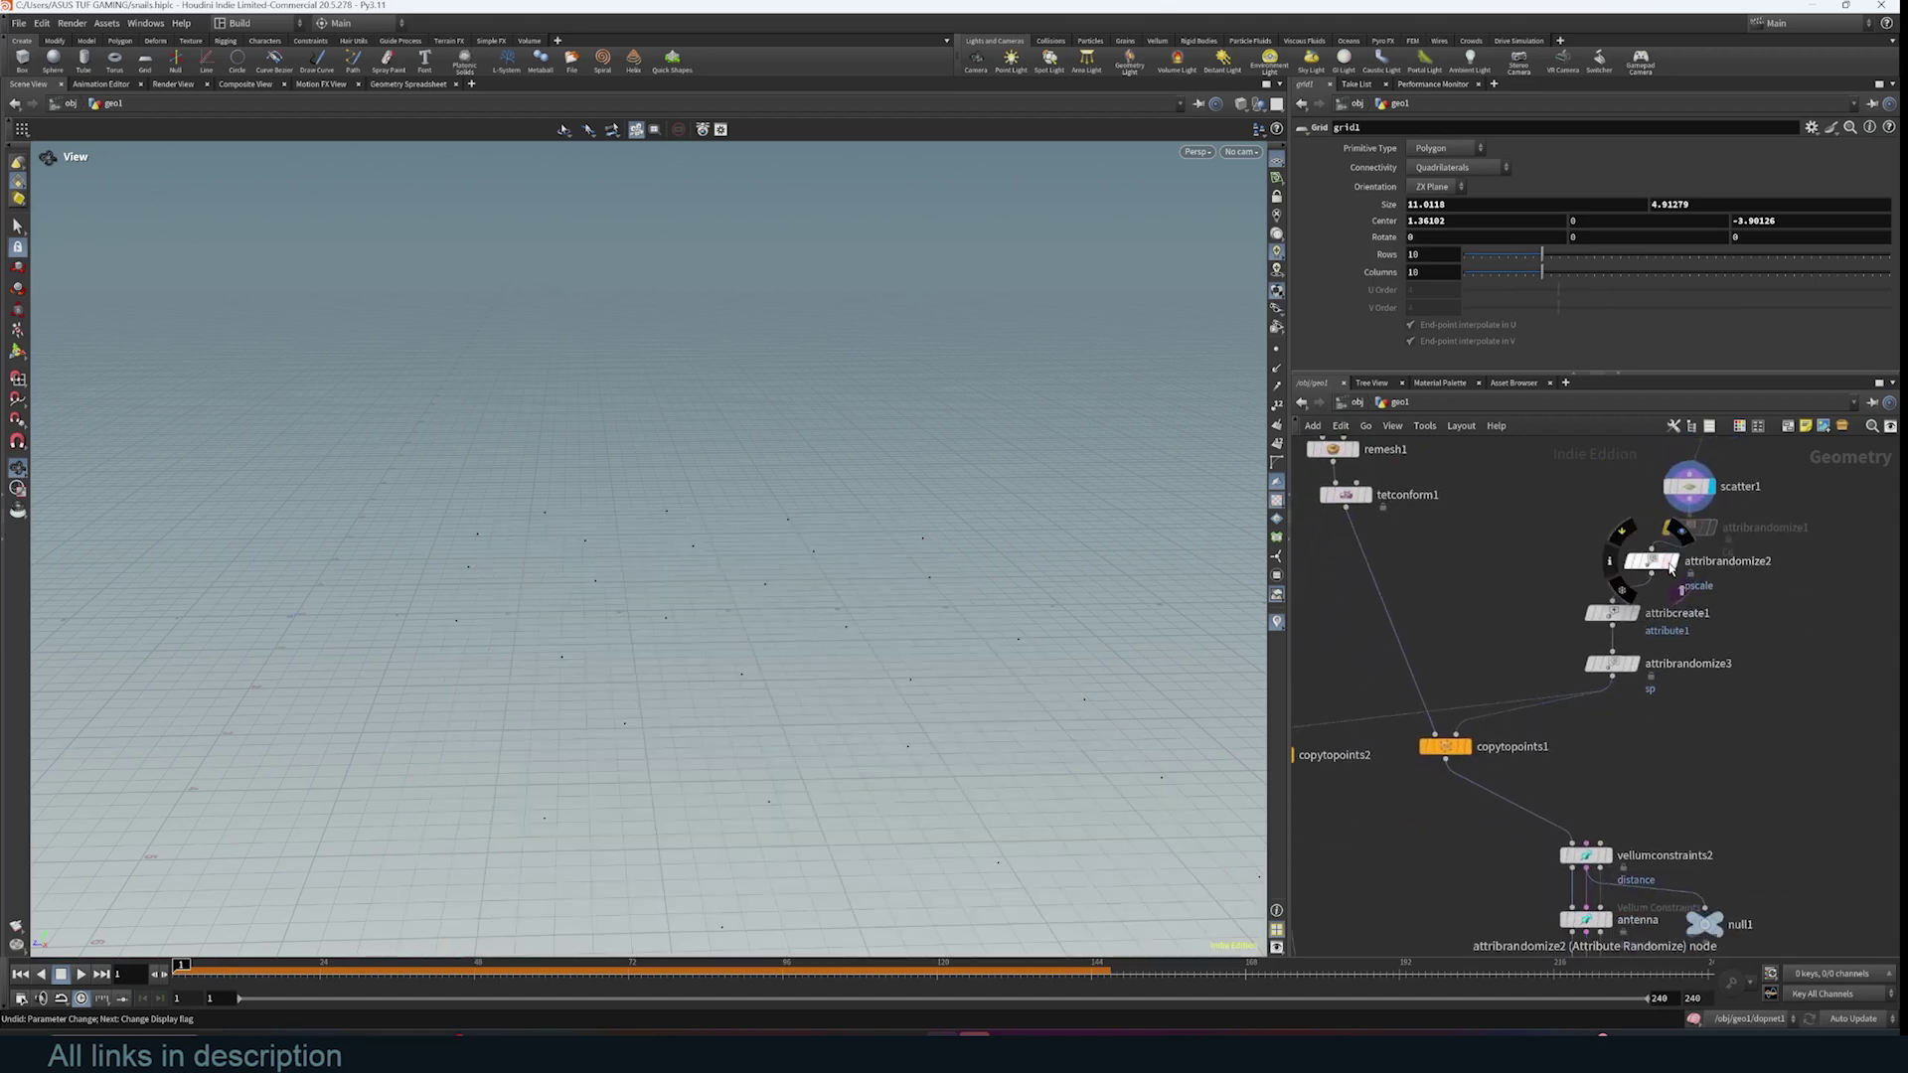
pyautogui.click(1674, 566)
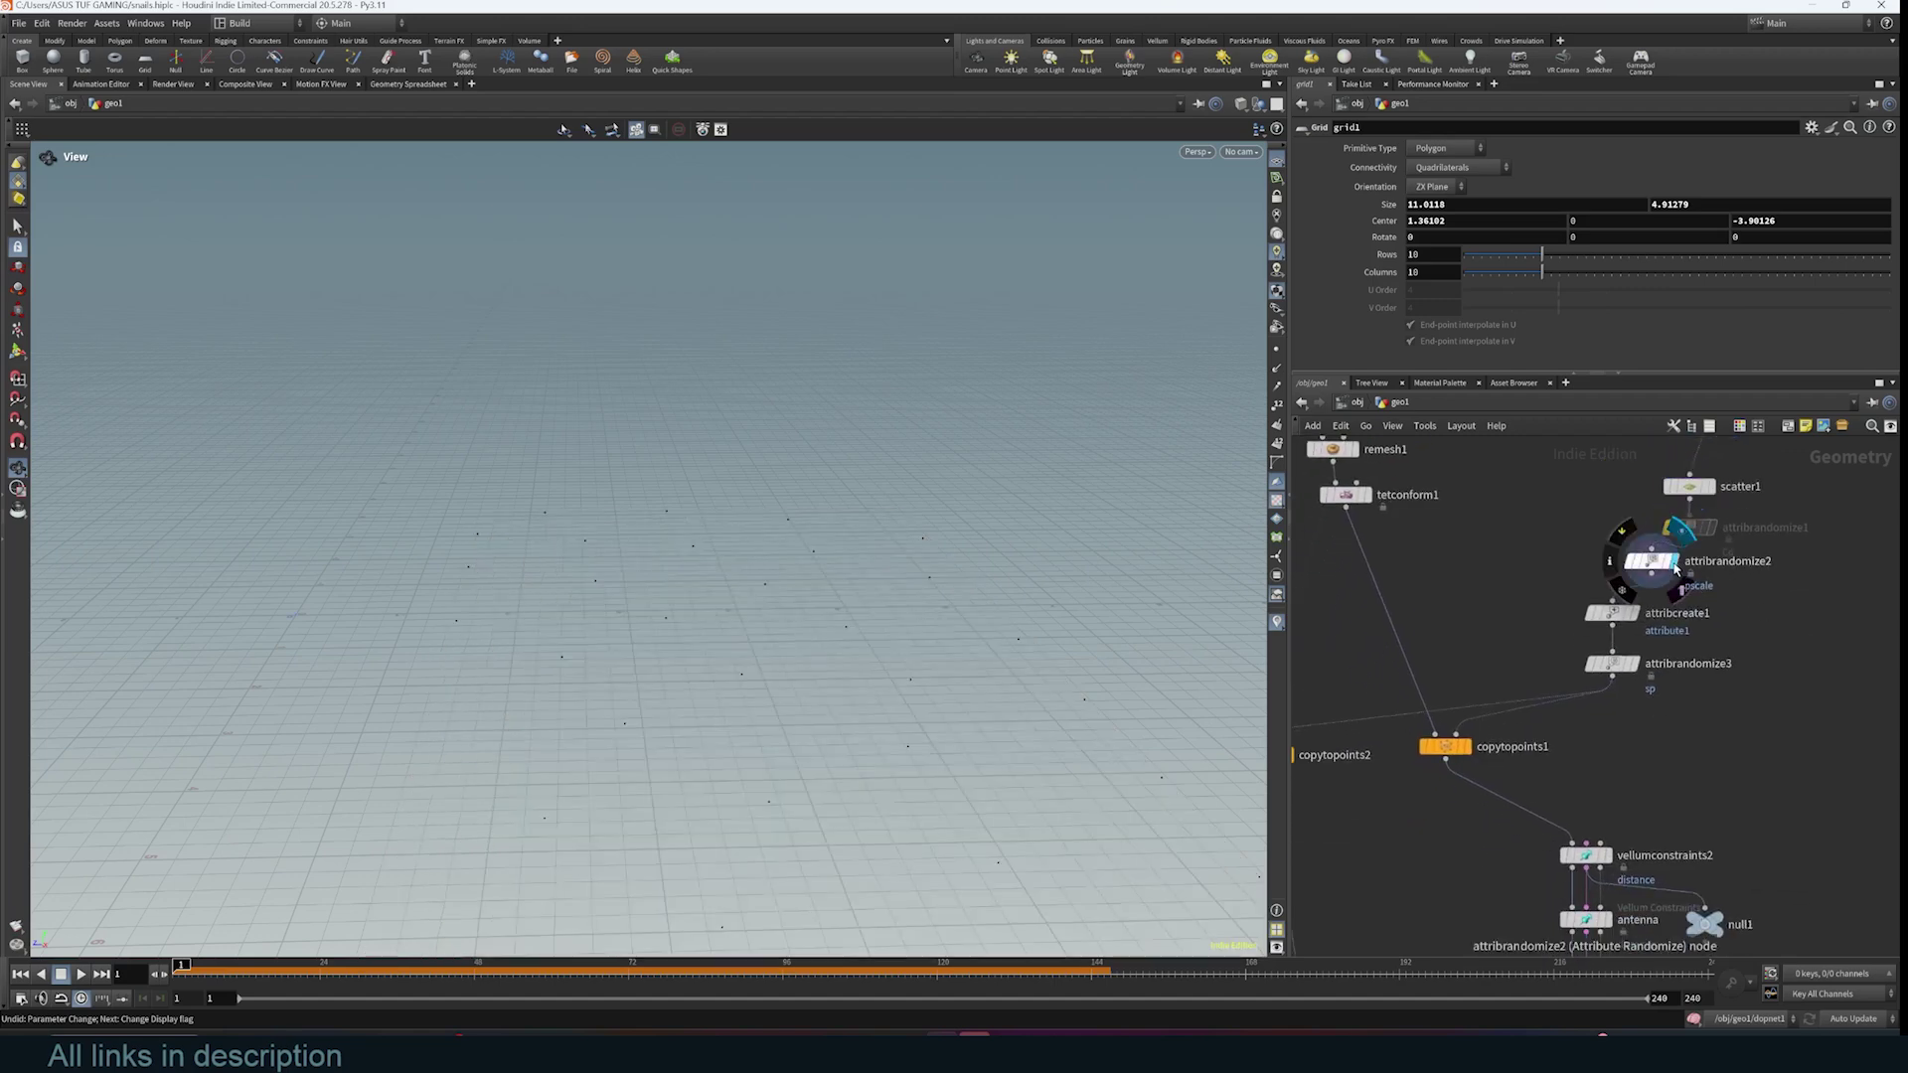
# - Display copytopoints1 again and set the minimum pscale values in attribrandomize2 to 0.1 to widen the slugs' size variation
pyautogui.click(1463, 747)
pyautogui.moveTo(857, 710); pyautogui.dragTo(892, 684)
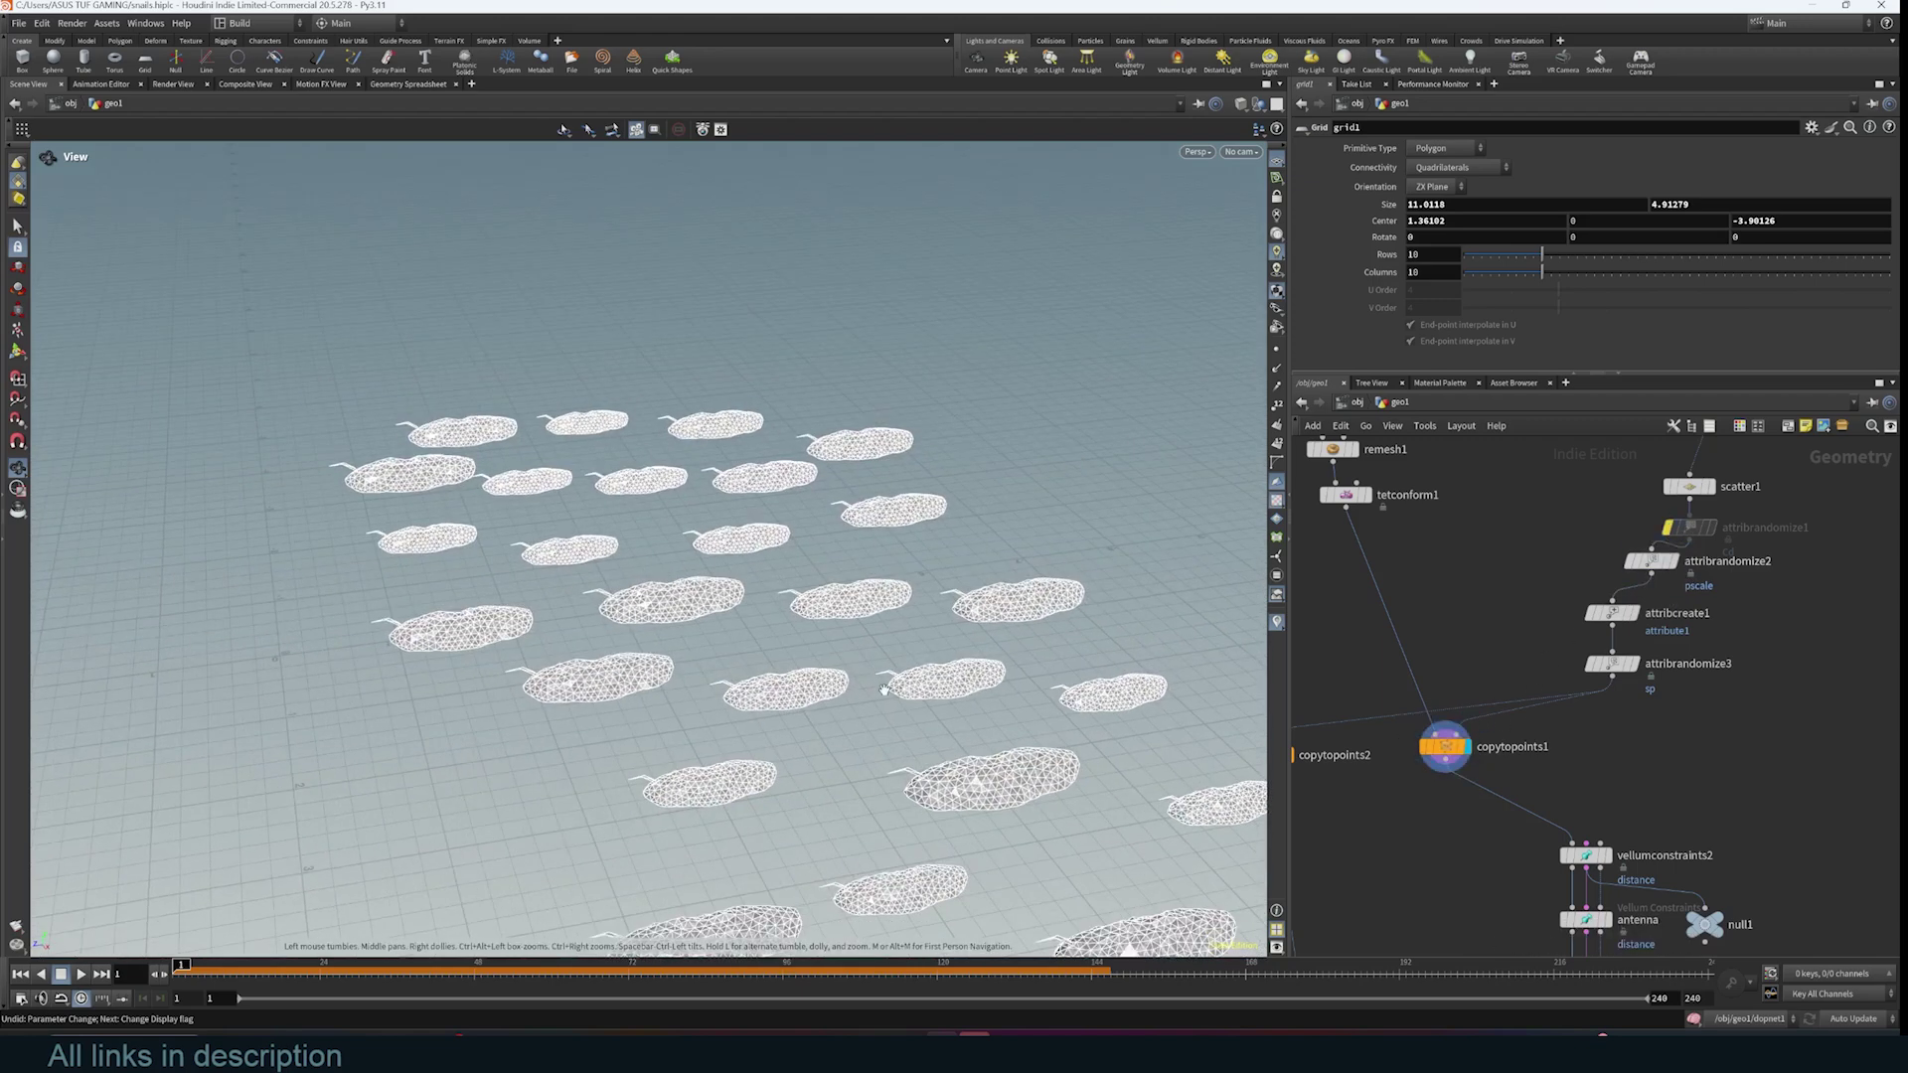
pyautogui.click(1650, 562)
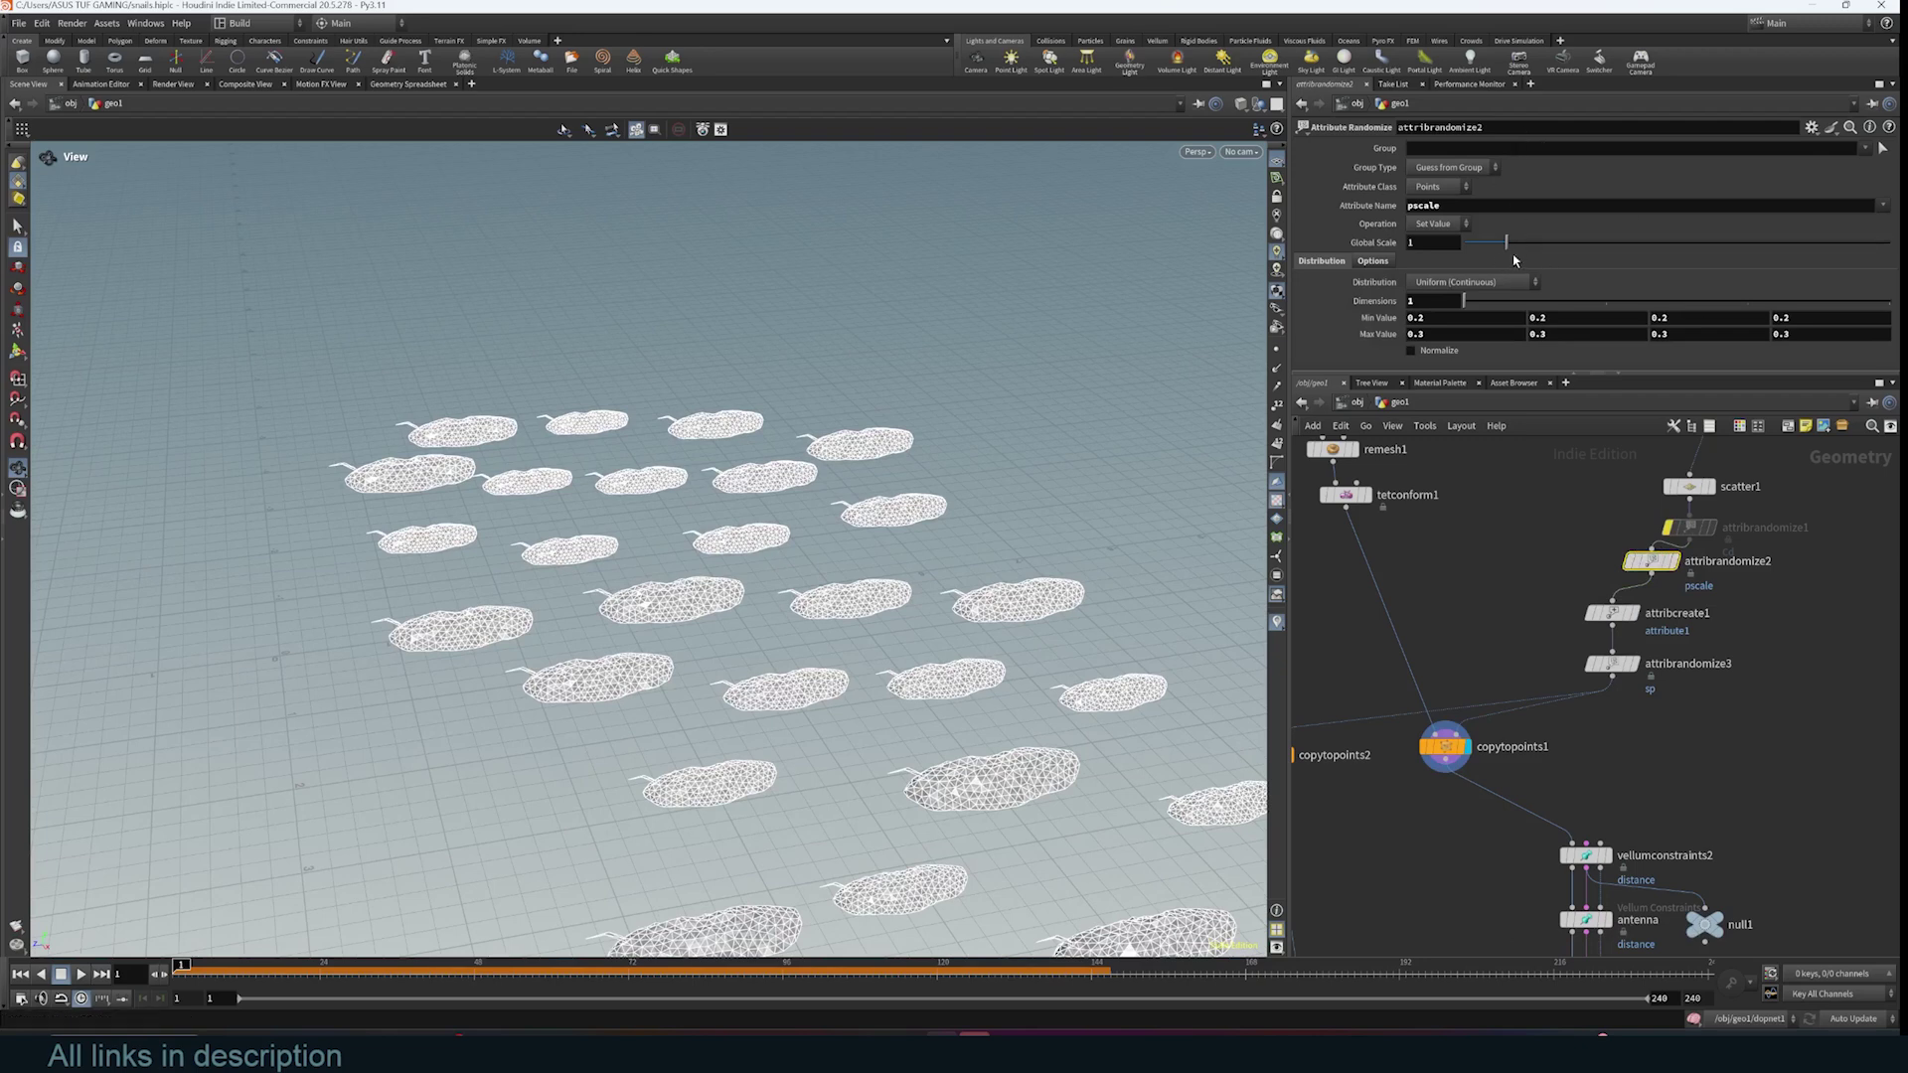
pyautogui.moveTo(1390, 318); pyautogui.dragTo(1372, 320, button='middle')
pyautogui.scroll(4, 1787, 618)
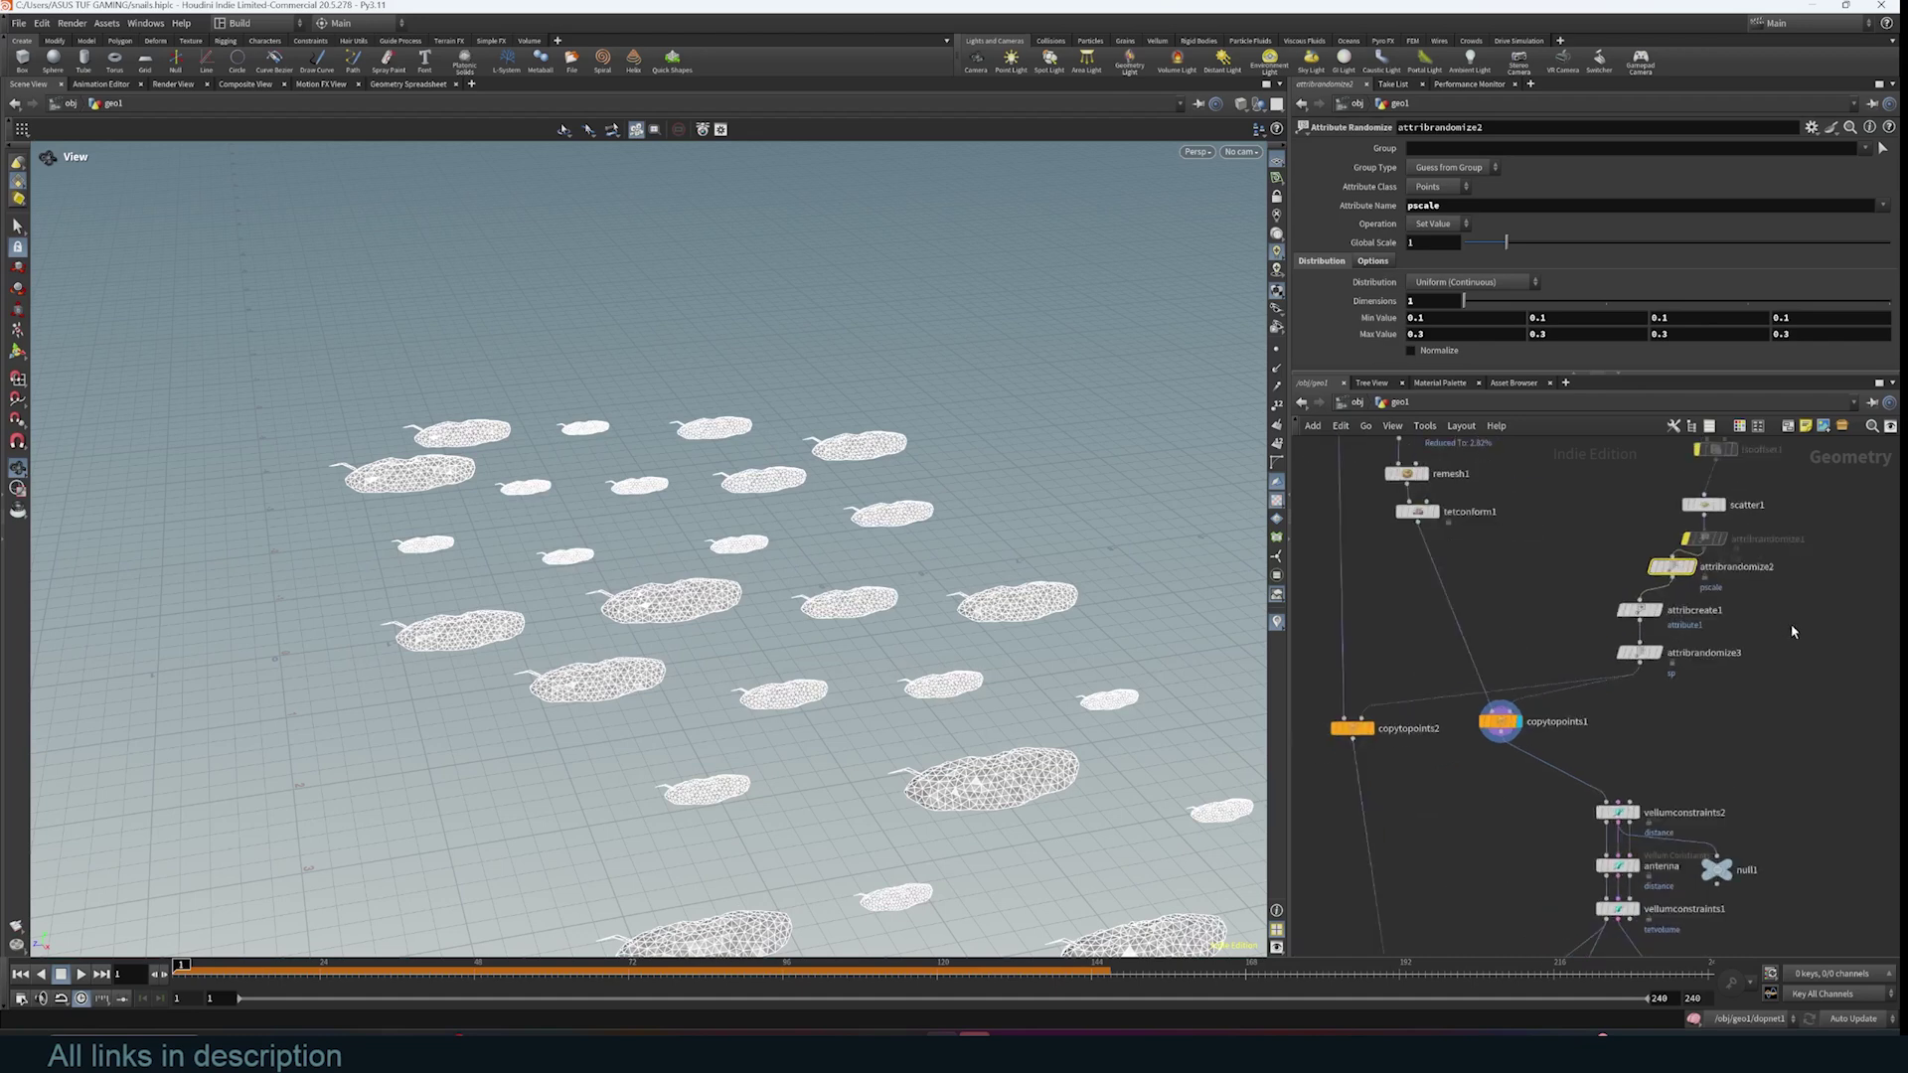
# - Select attribcreate1 and attribrandomize3 together to examine how the sp attribute is created and randomized
pyautogui.click(1538, 604)
pyautogui.keyDown('shift'); pyautogui.click(1534, 672); pyautogui.keyUp('shift')
pyautogui.moveTo(1723, 637); pyautogui.dragTo(1714, 630, button='middle')
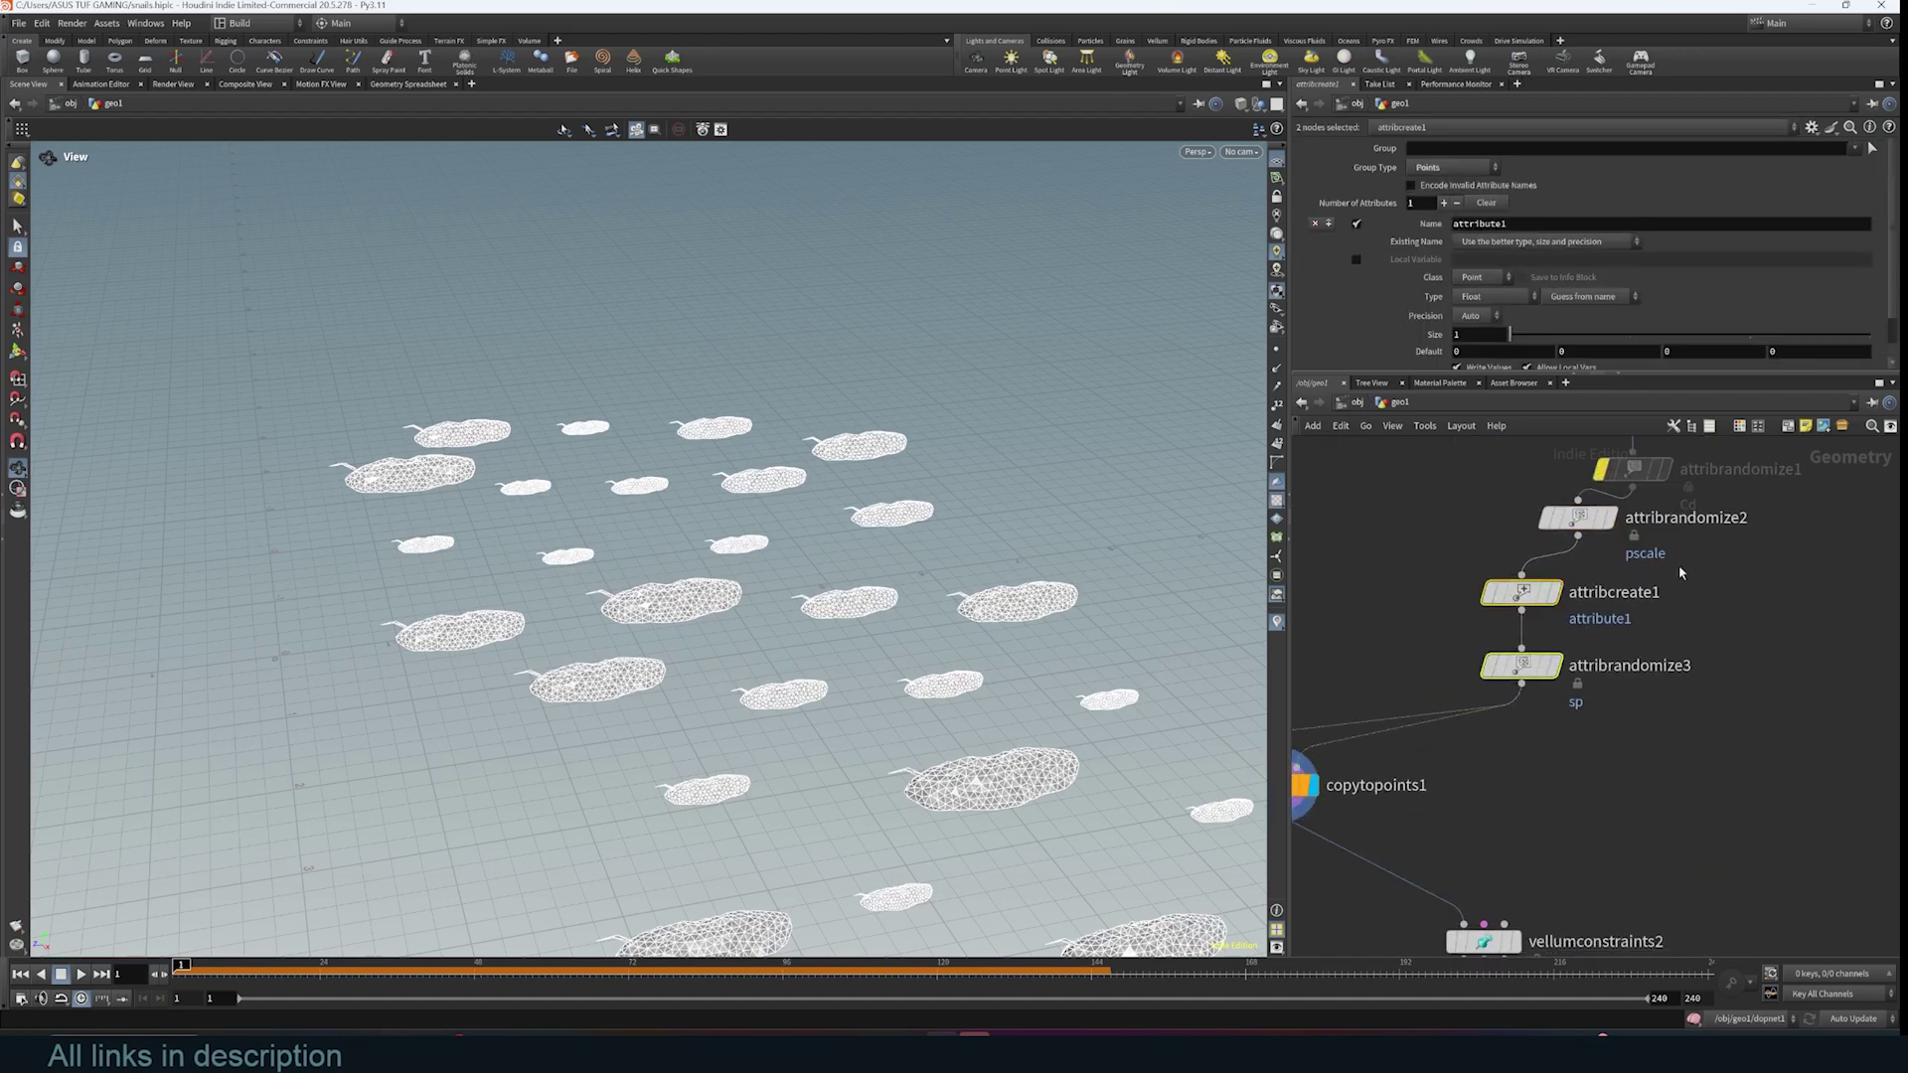
pyautogui.moveTo(1689, 570); pyautogui.dragTo(1481, 693)
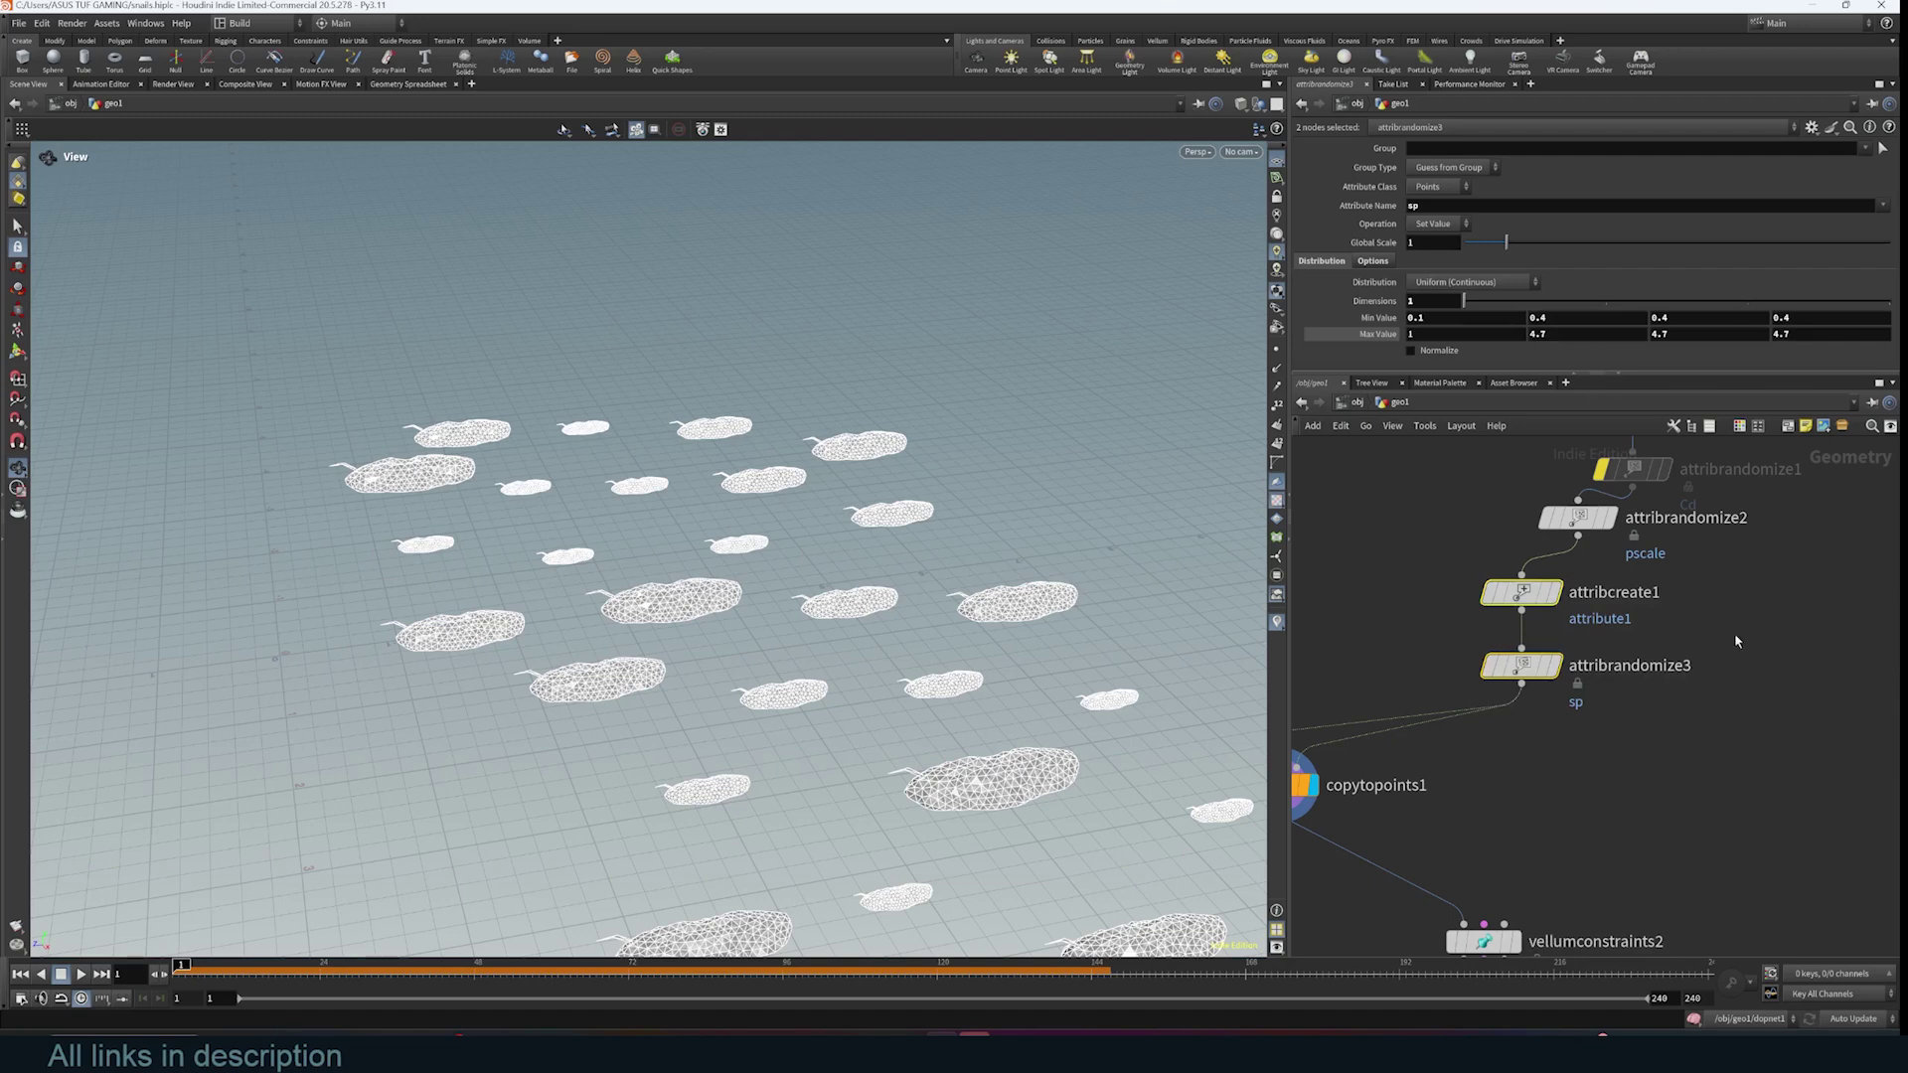
# - Select the slug-preparation and scatter branches above the copy nodes to examine the upstream part of the network
pyautogui.scroll(-6, 1650, 596)
pyautogui.moveTo(1407, 447); pyautogui.dragTo(1704, 730)
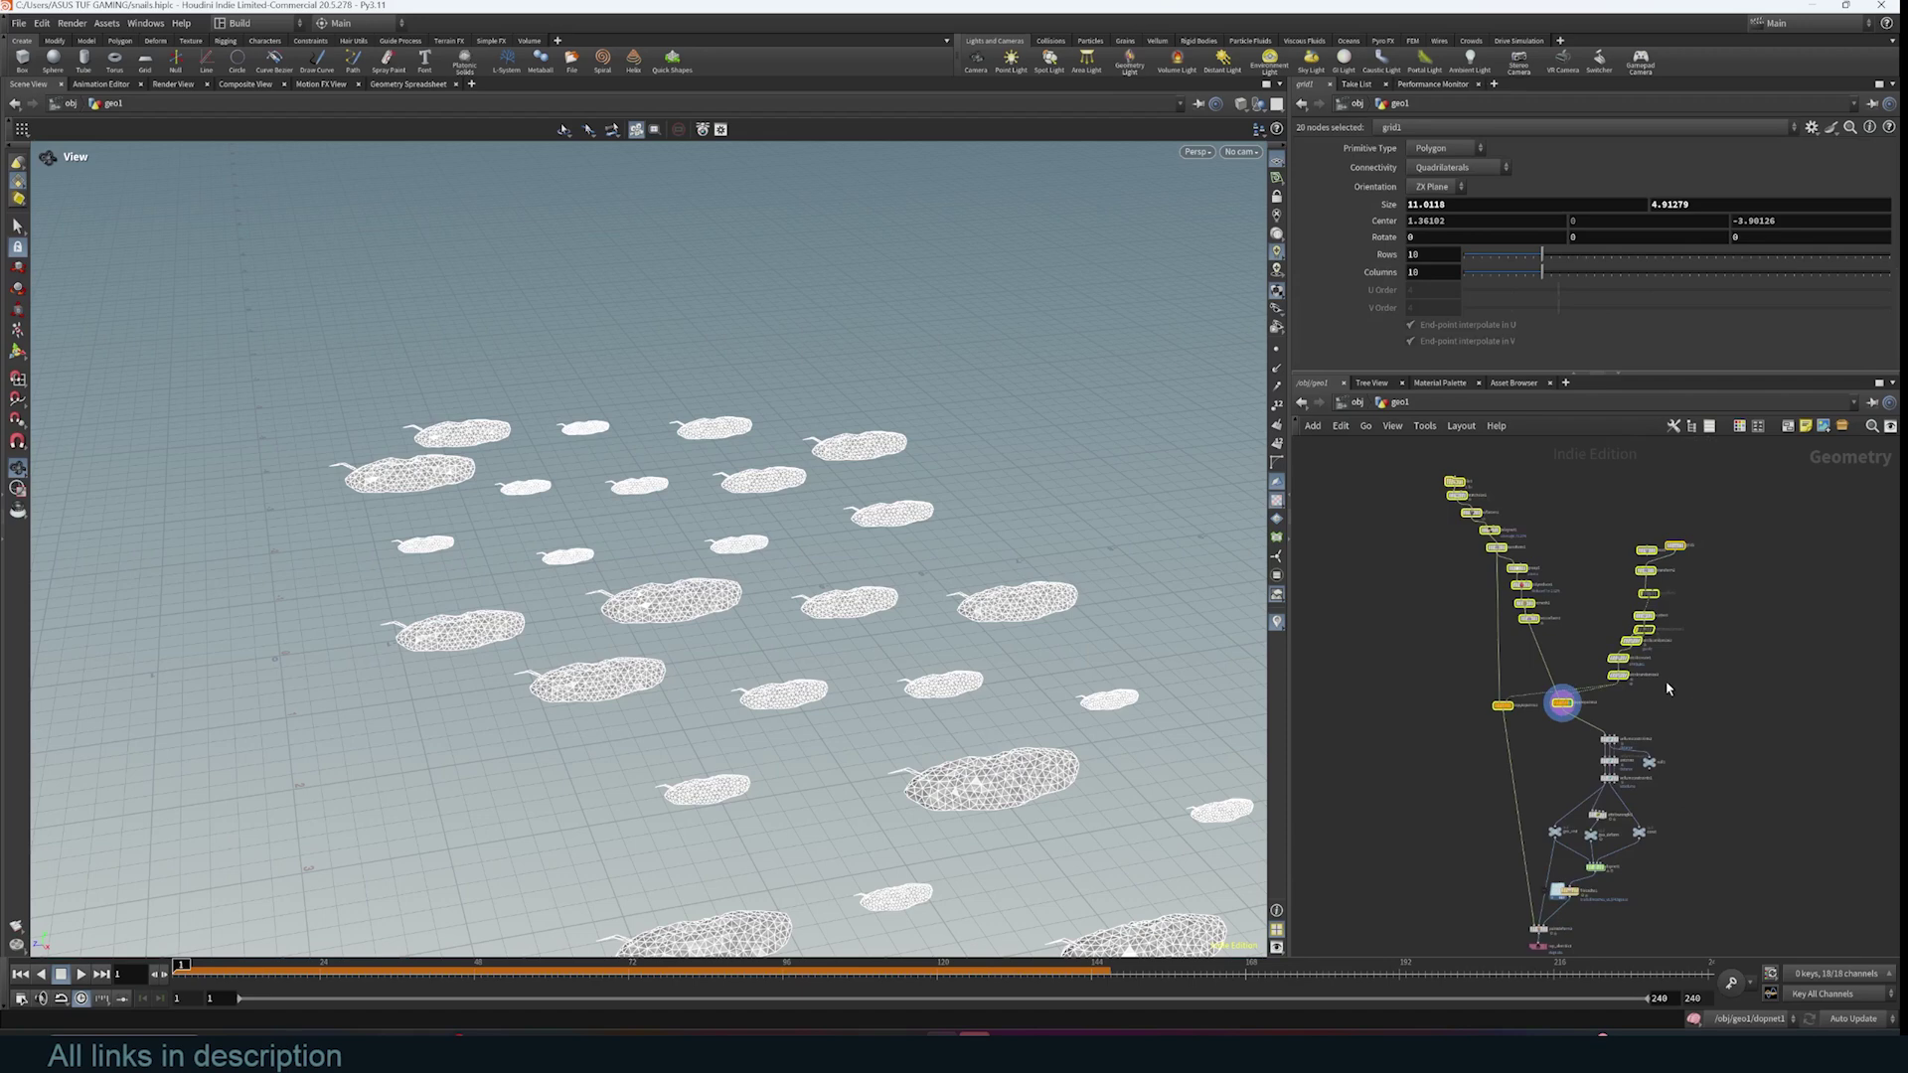
pyautogui.scroll(1, 1668, 688)
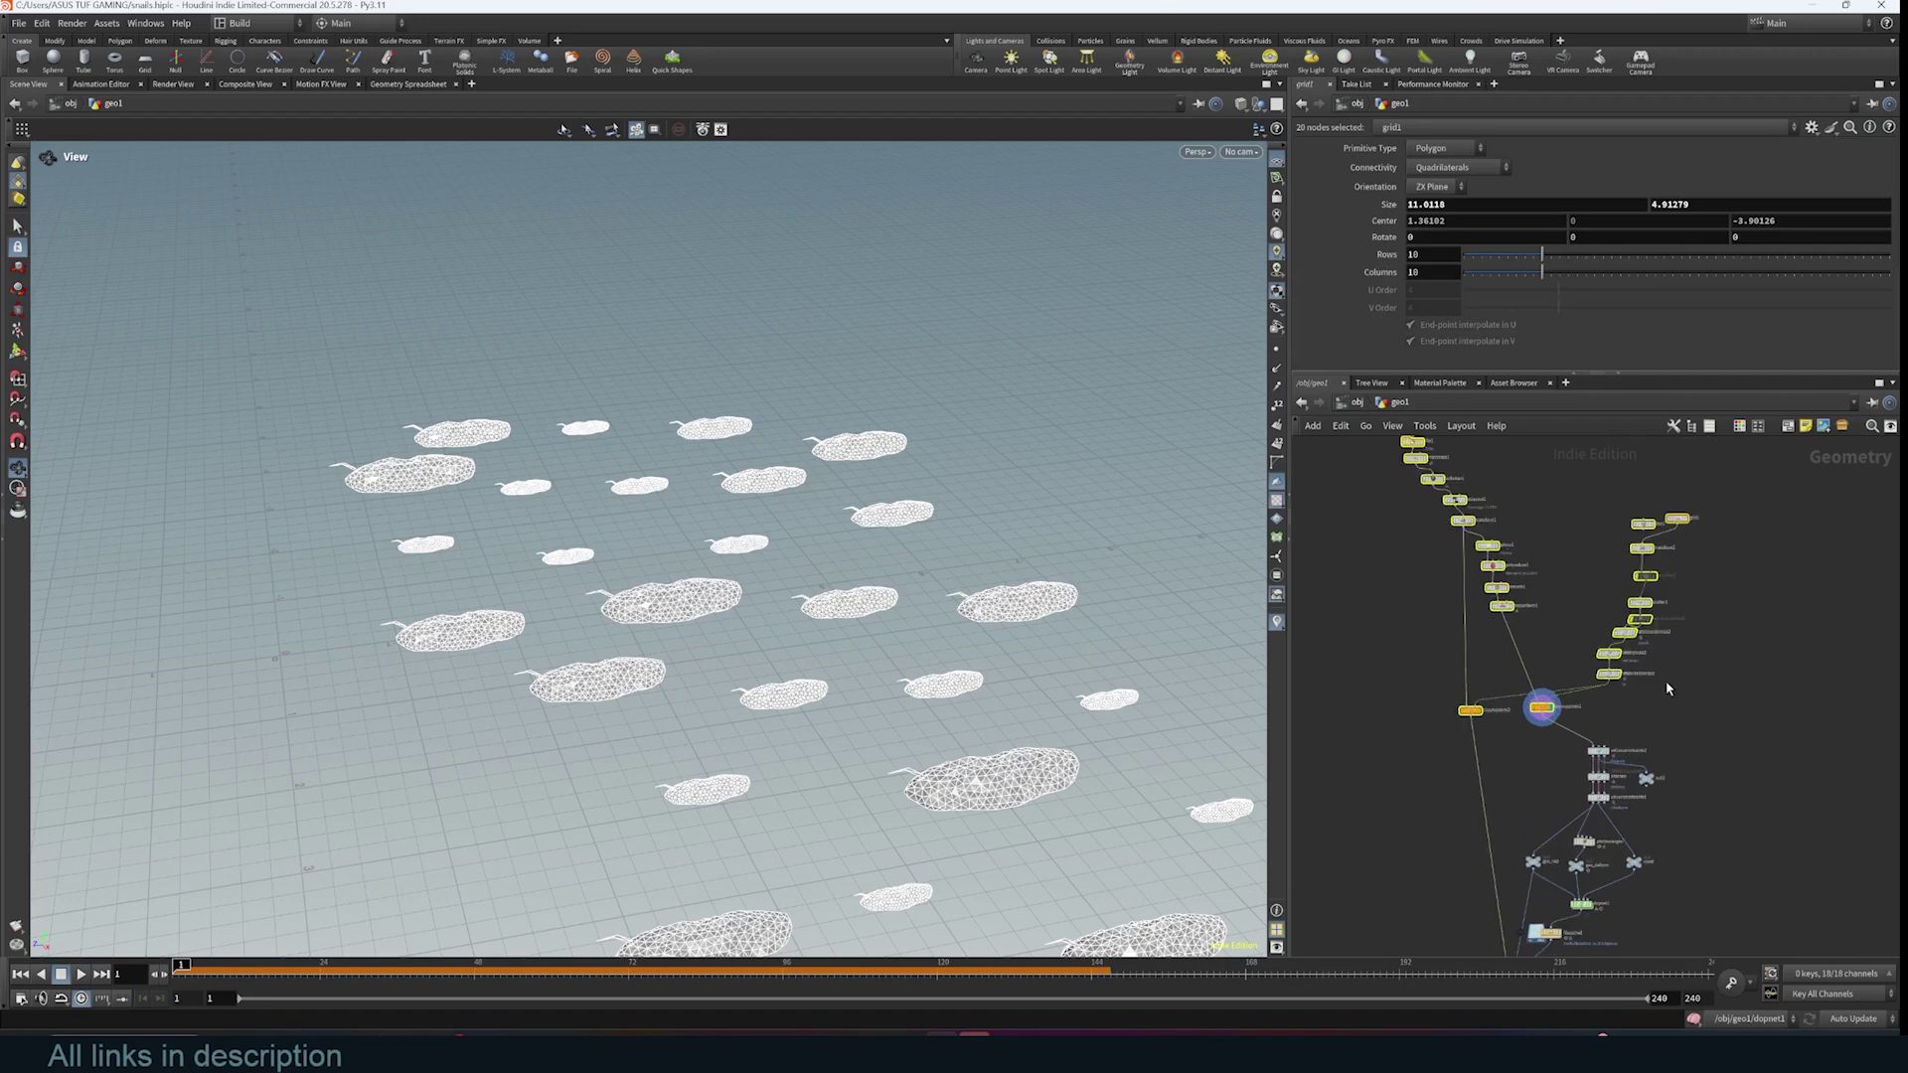
pyautogui.scroll(3, 1663, 769)
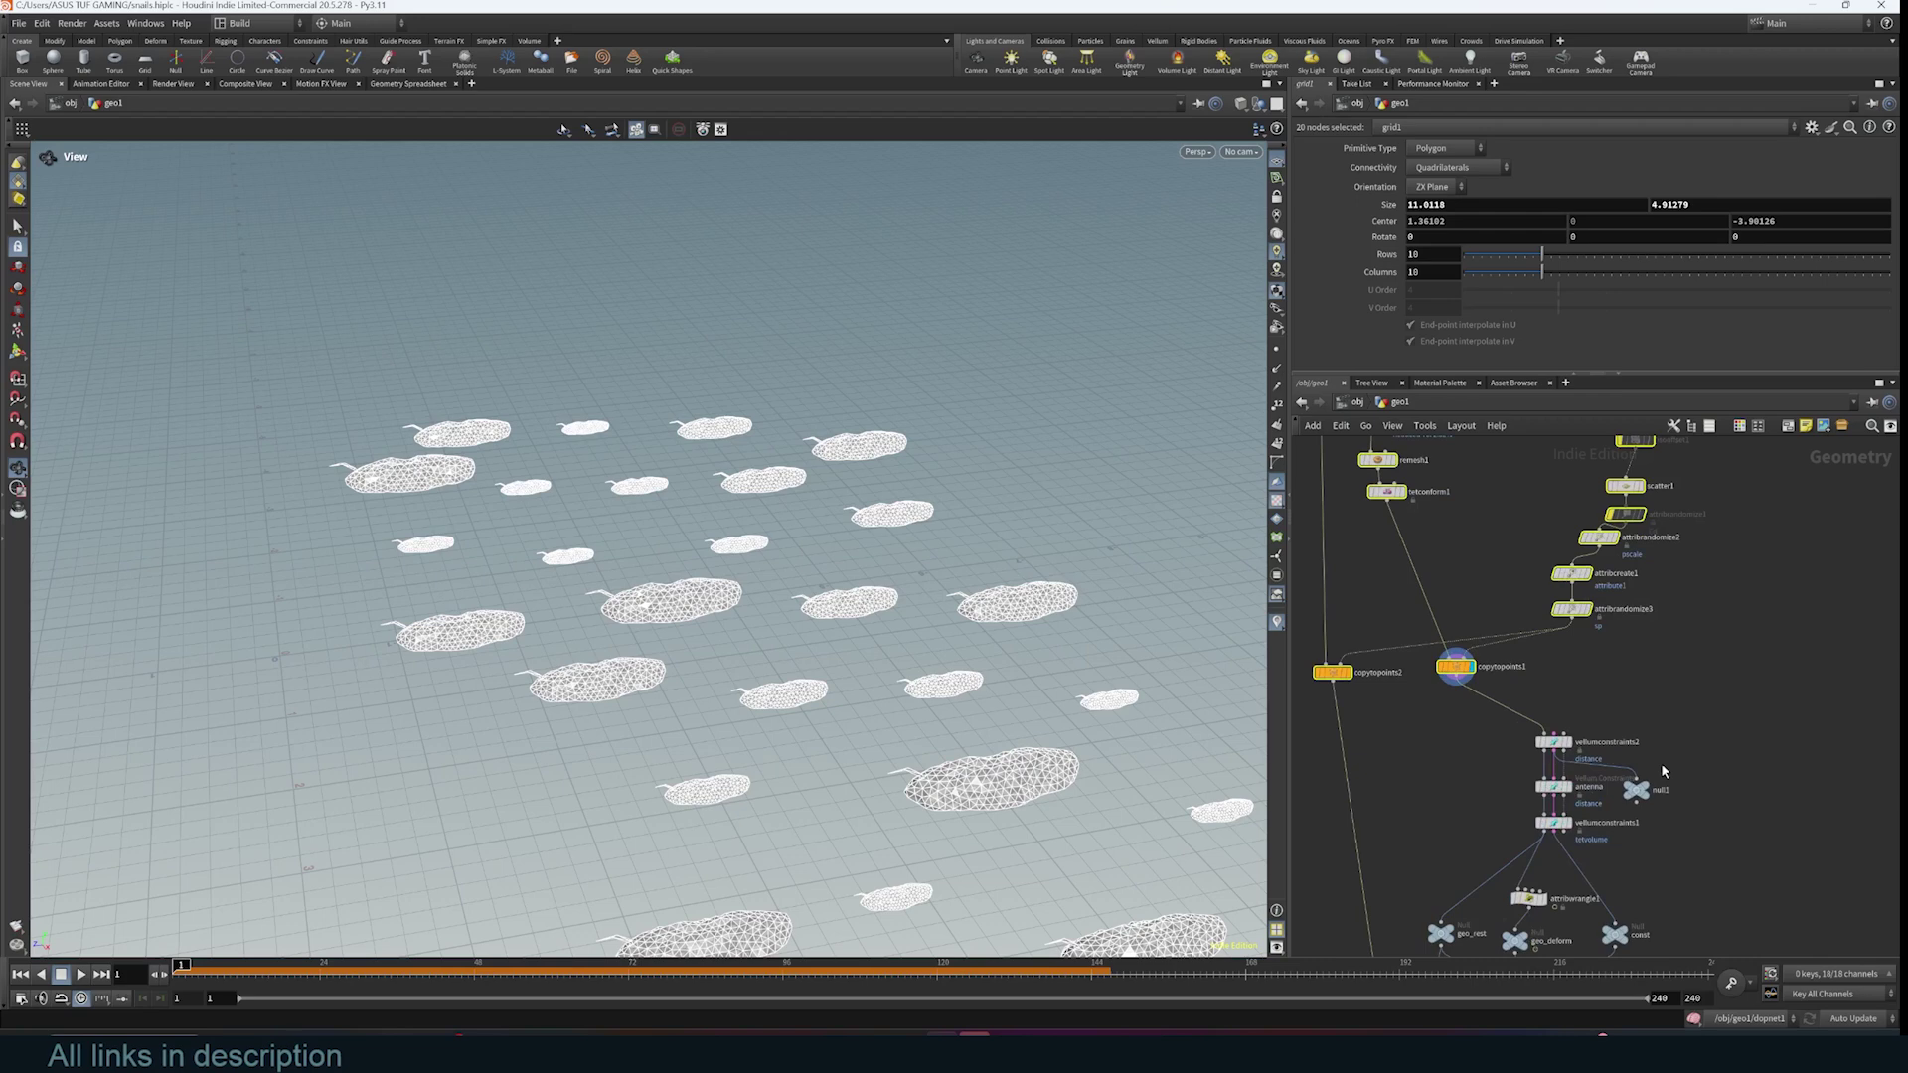
# - Select the simulation nodes from the vellum constraints down to dopnet1 to examine that part of the network
pyautogui.moveTo(1711, 777); pyautogui.dragTo(1732, 553, button='middle')
pyautogui.scroll(-1, 1732, 552)
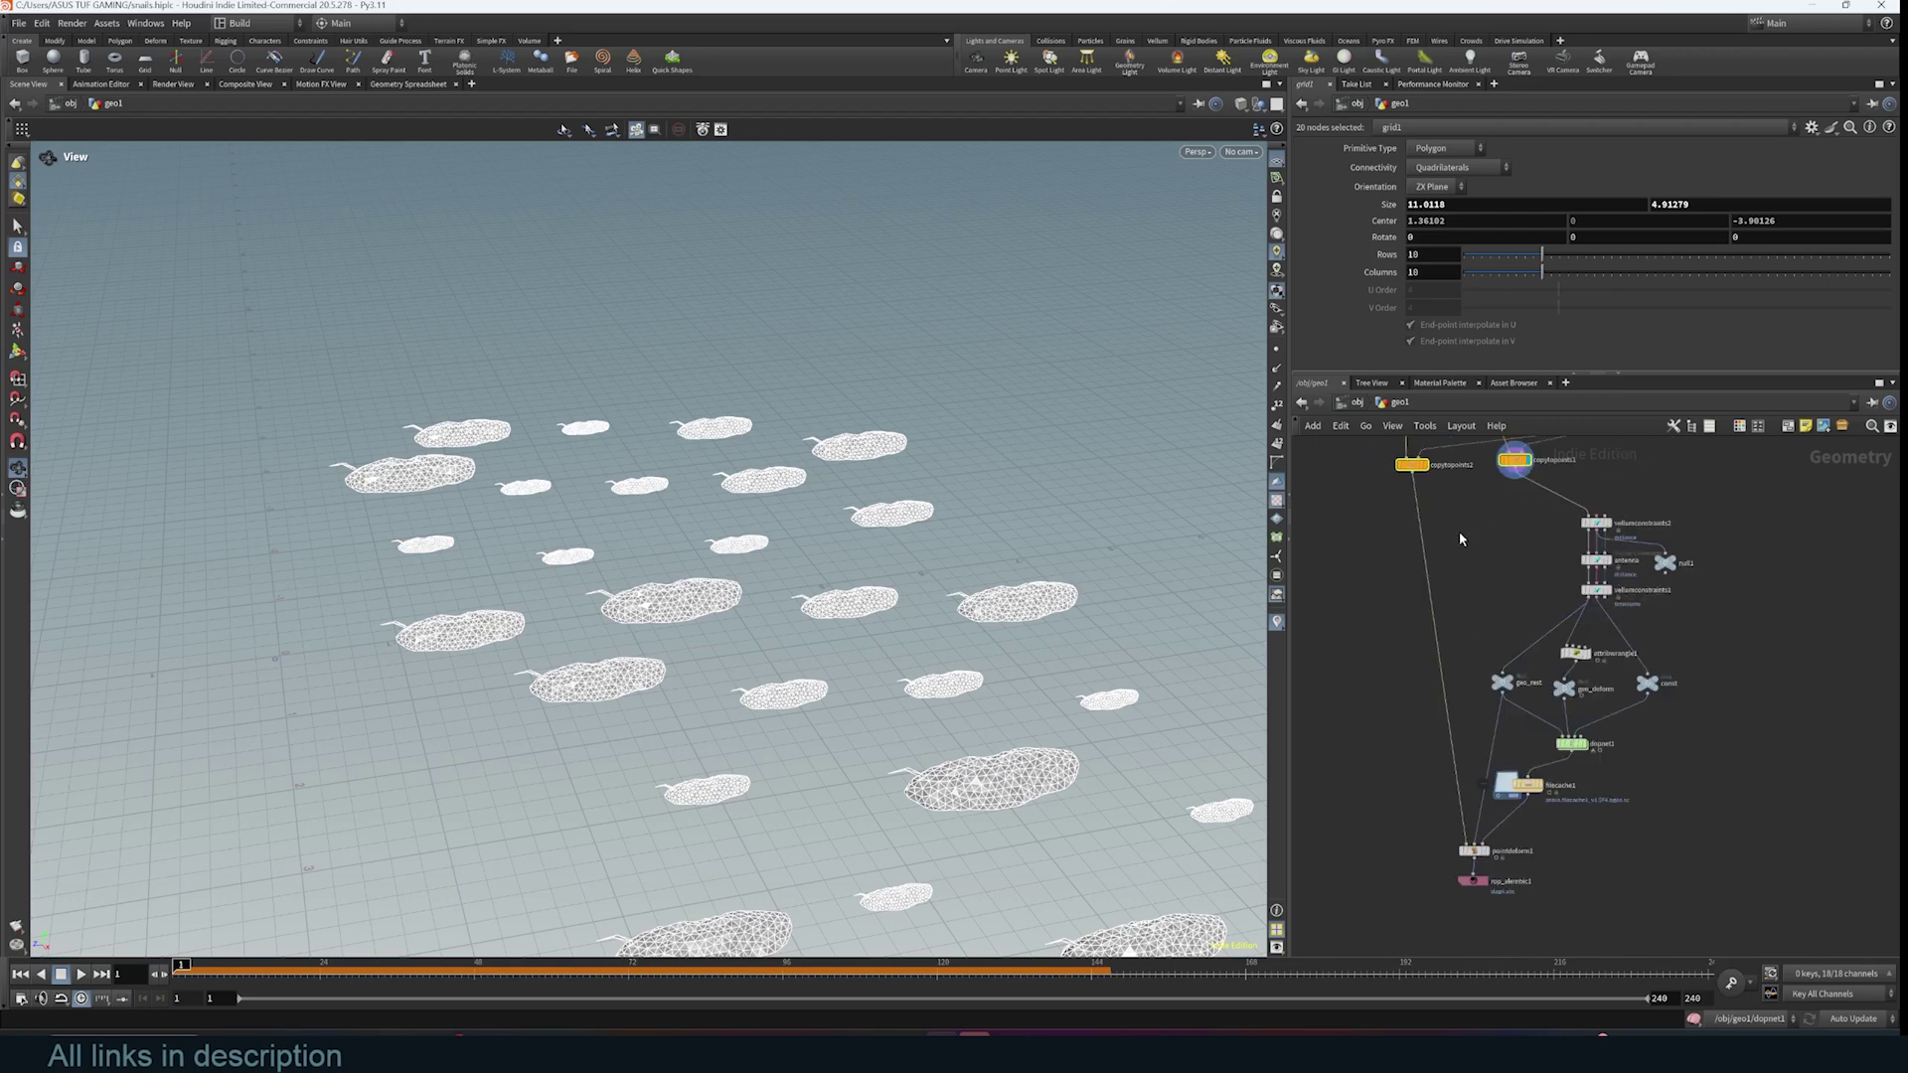
pyautogui.moveTo(1457, 512); pyautogui.dragTo(1785, 771)
pyautogui.scroll(4, 1810, 807)
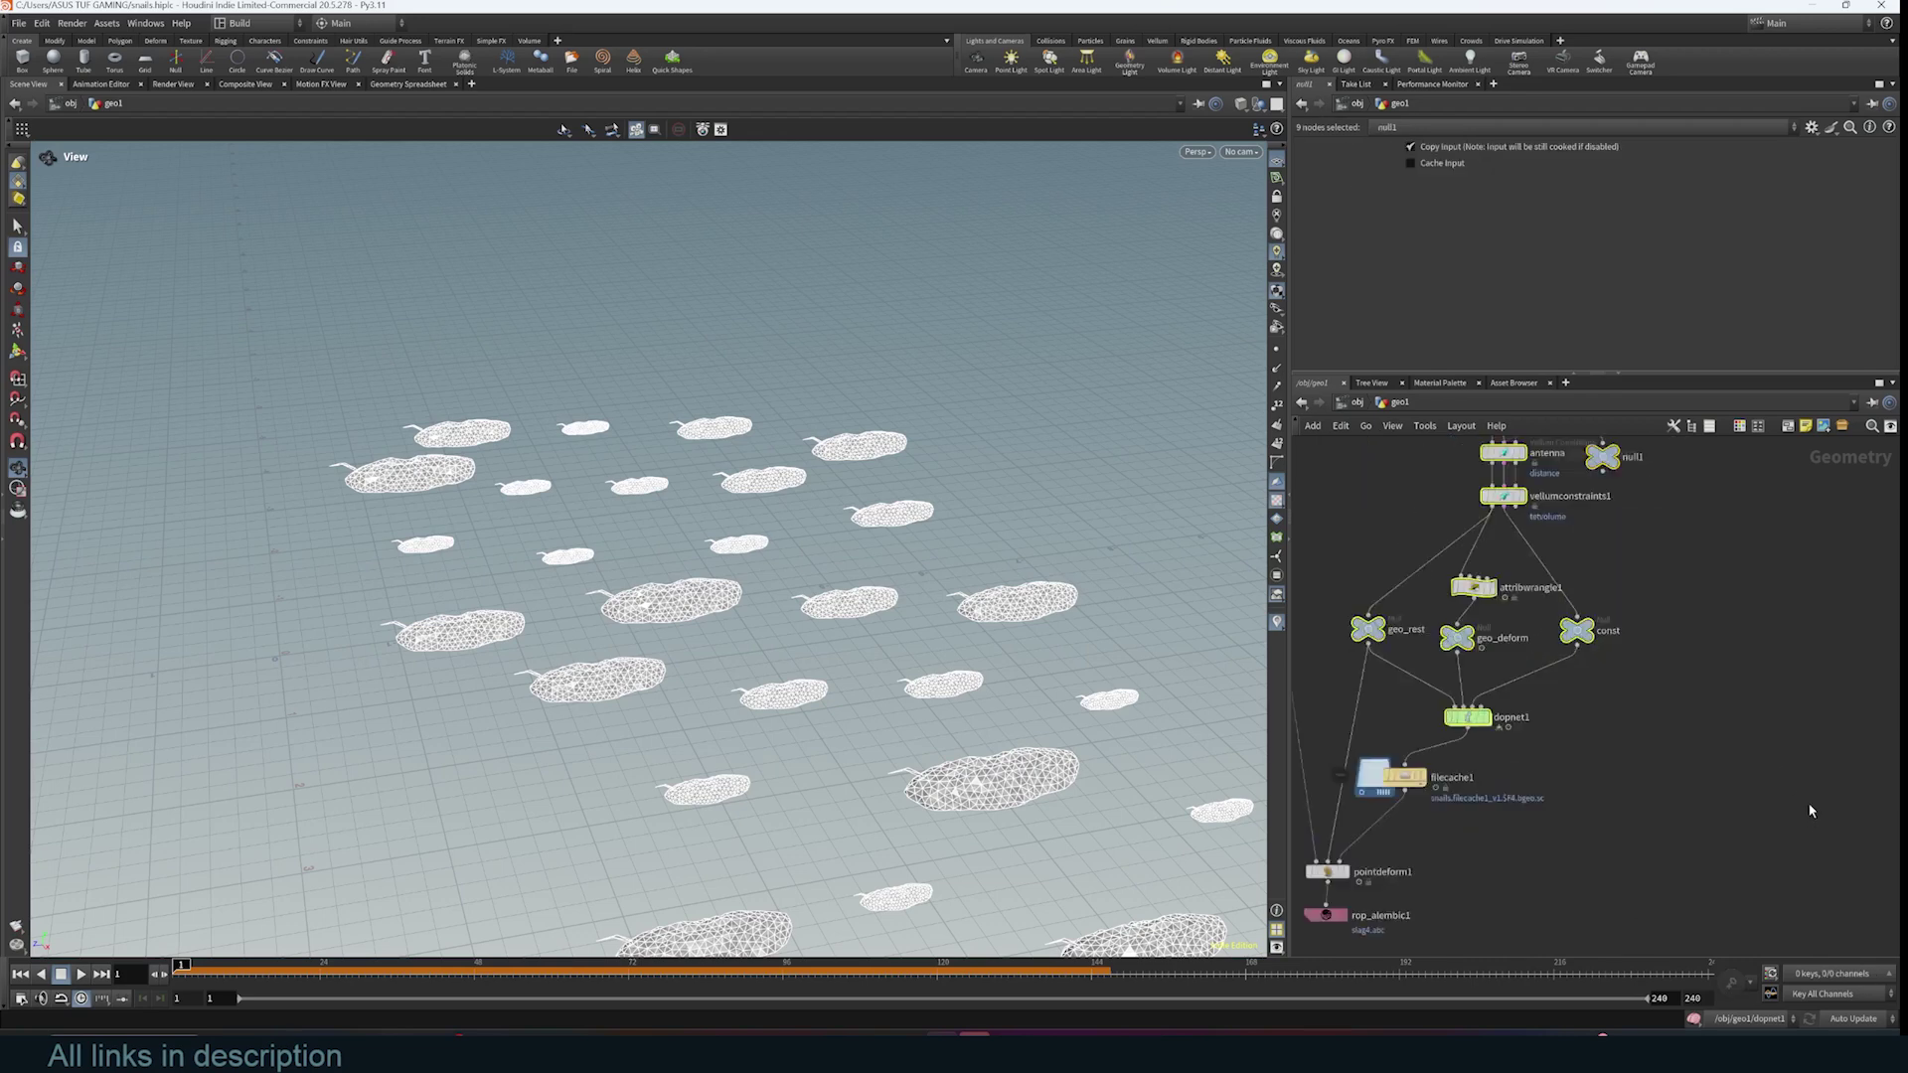
pyautogui.moveTo(1614, 441); pyautogui.dragTo(1815, 775, button='middle')
pyautogui.scroll(2, 1818, 774)
# - Open the vellumconstraints2 parameters, then switch to Blender and expand the slug's Cloth settings for comparison
pyautogui.click(1479, 582)
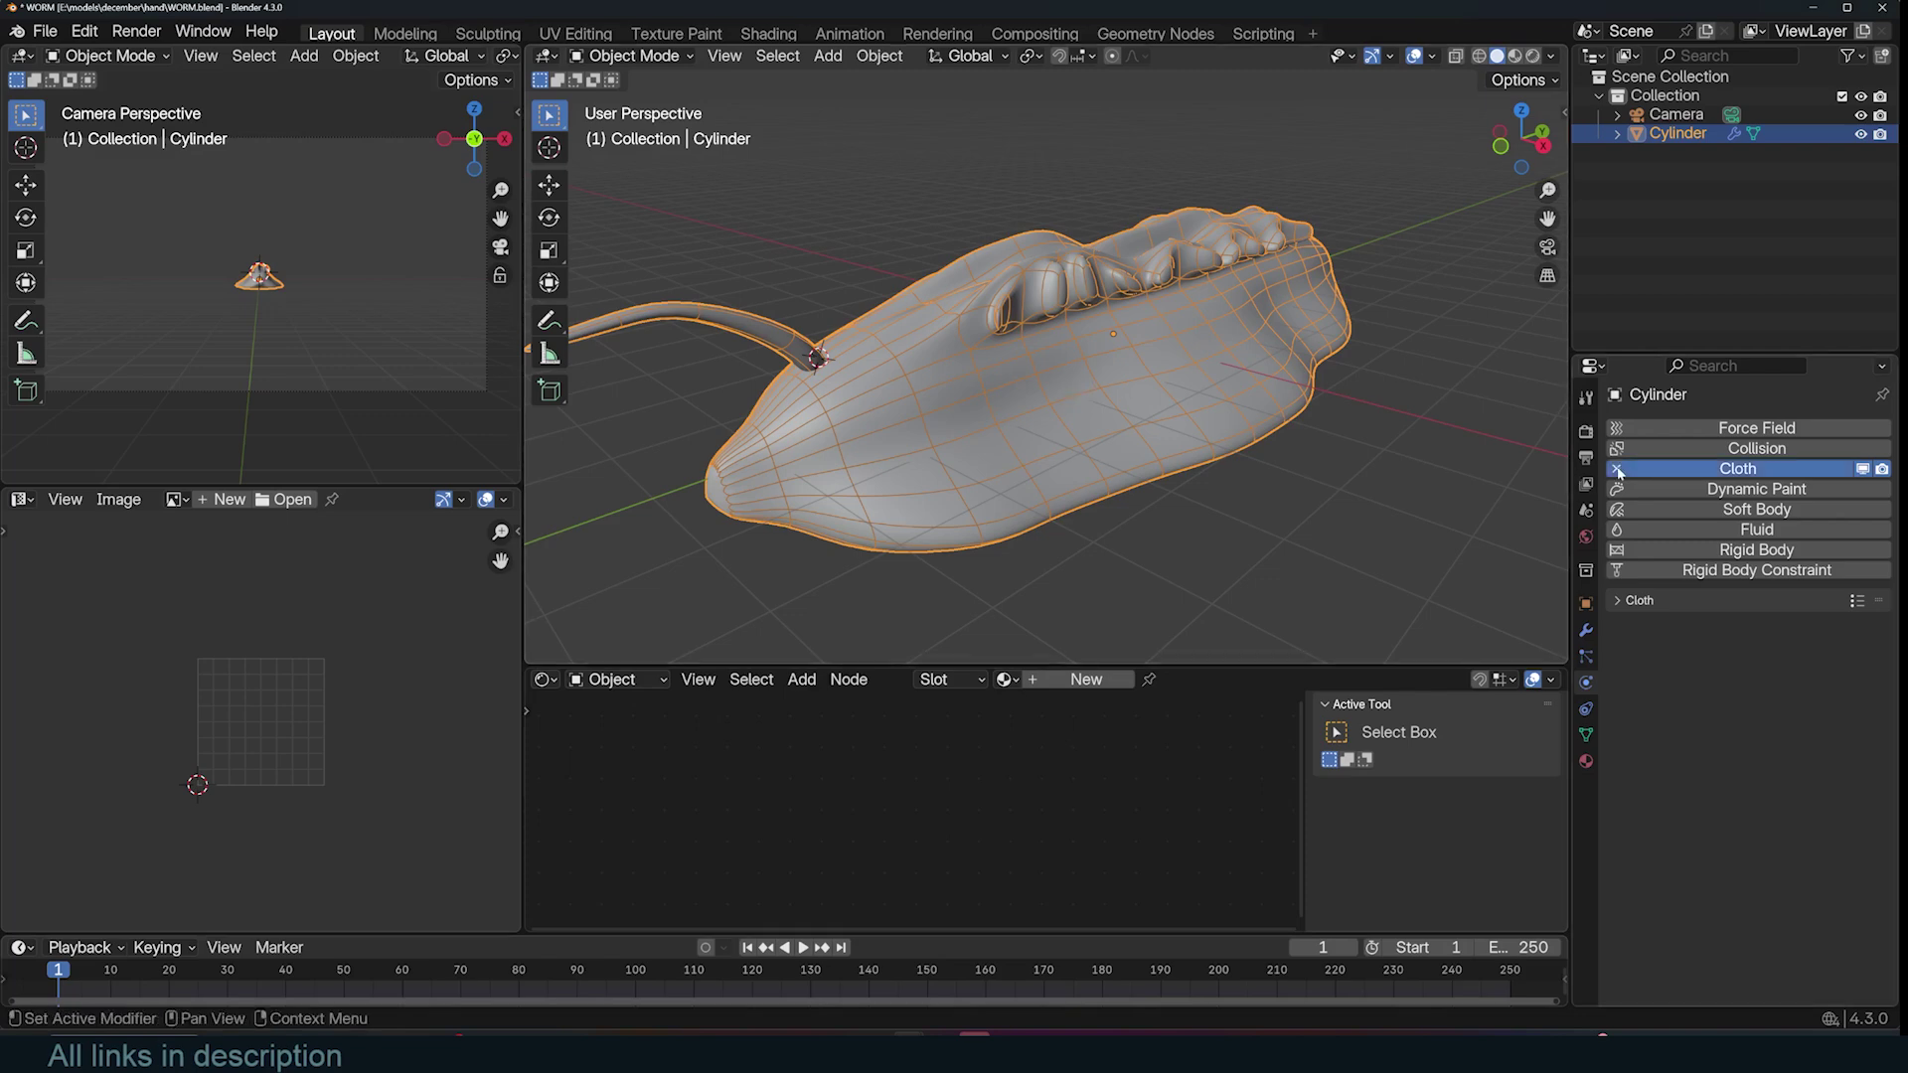
pyautogui.click(1640, 600)
pyautogui.moveTo(909, 1054)
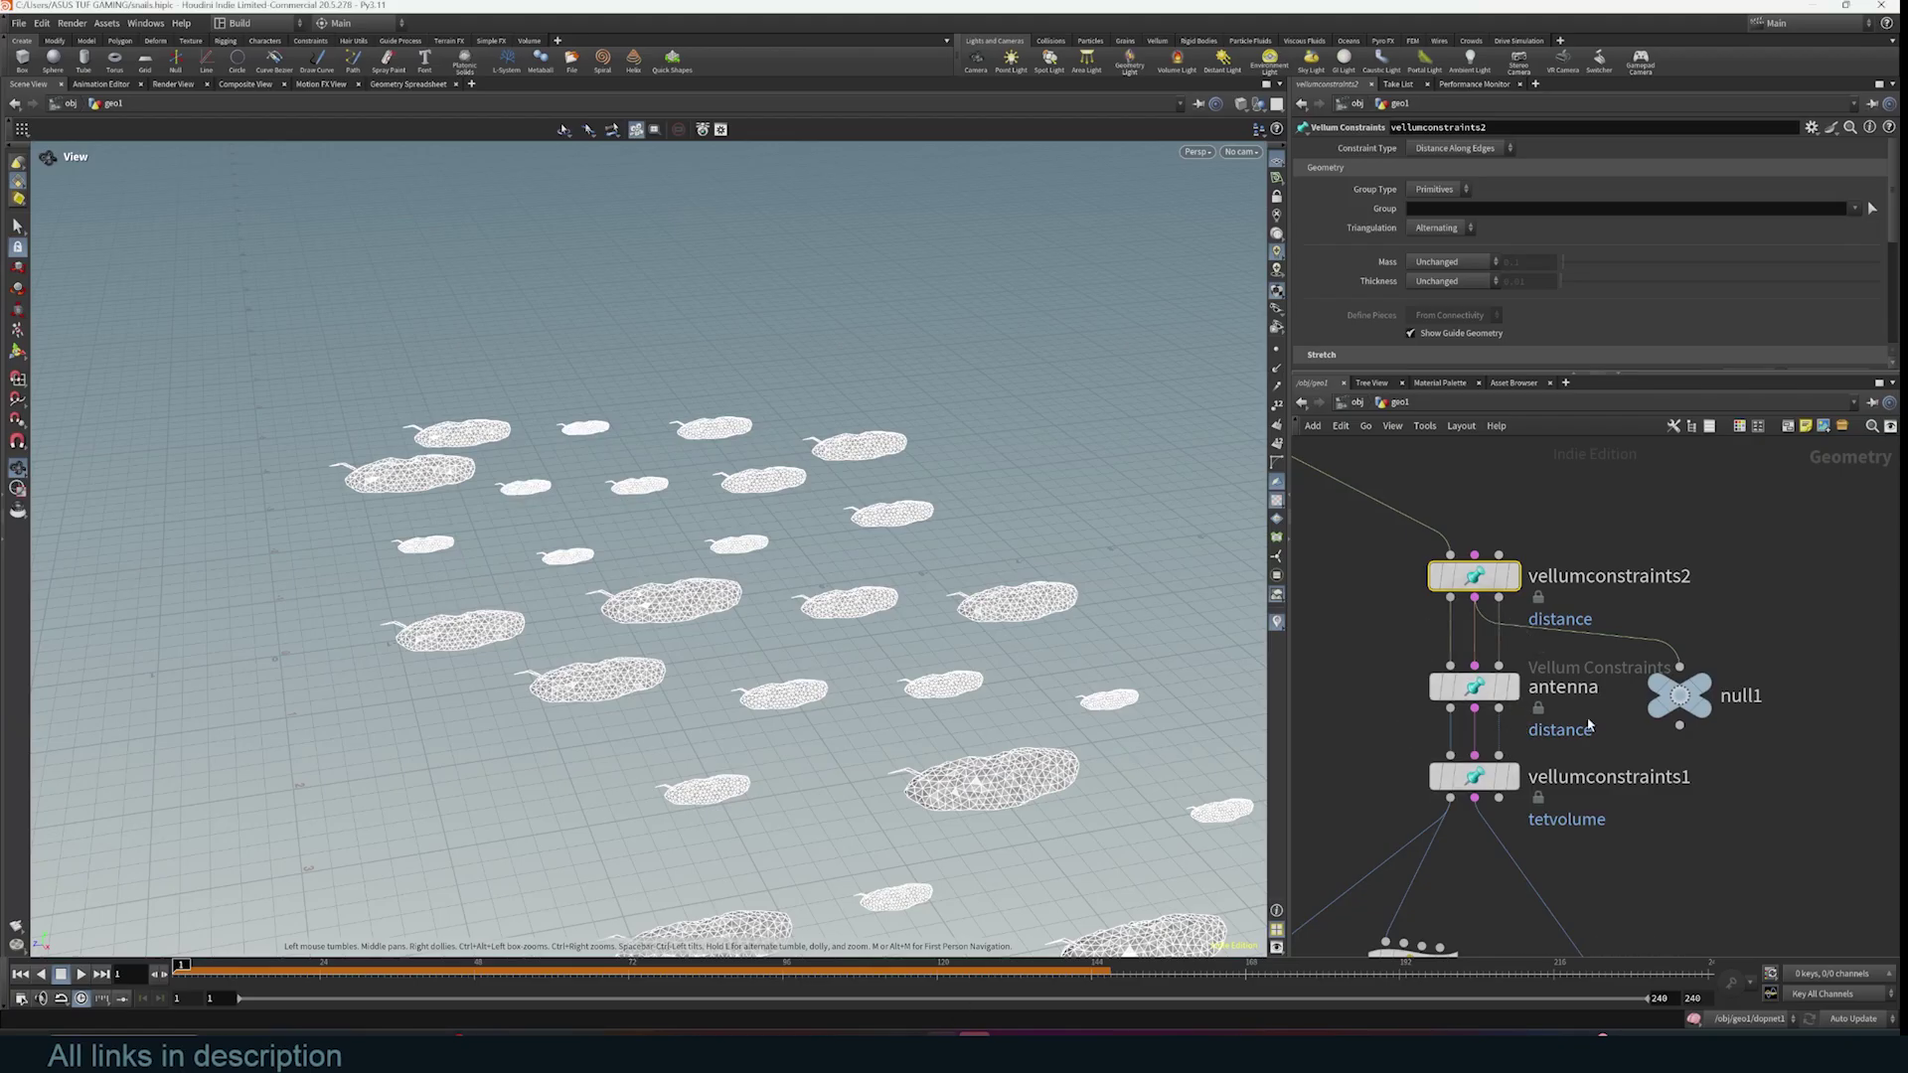
# - In Houdini, shift the antenna node slightly aside, examine its available constraint types and reselect vellumconstraints2
pyautogui.moveTo(1474, 686); pyautogui.dragTo(1515, 688)
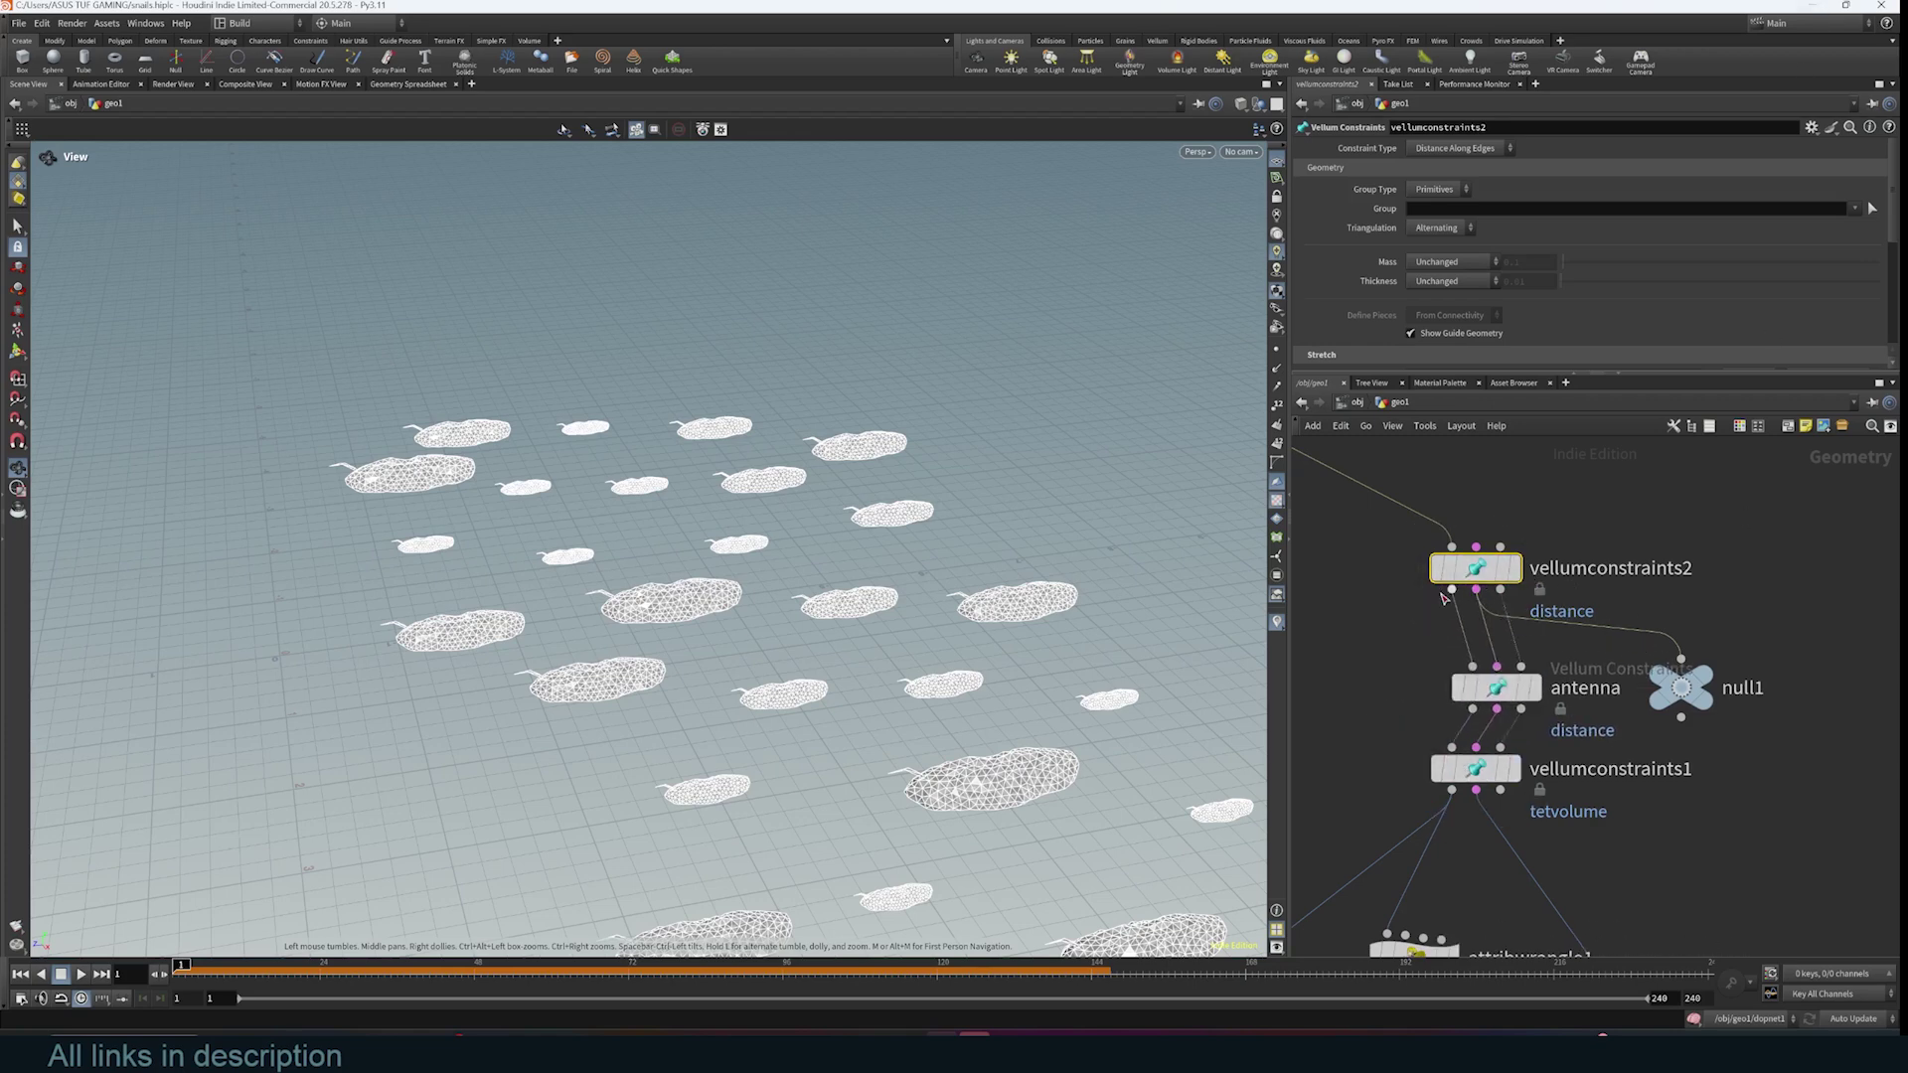
pyautogui.click(1459, 149)
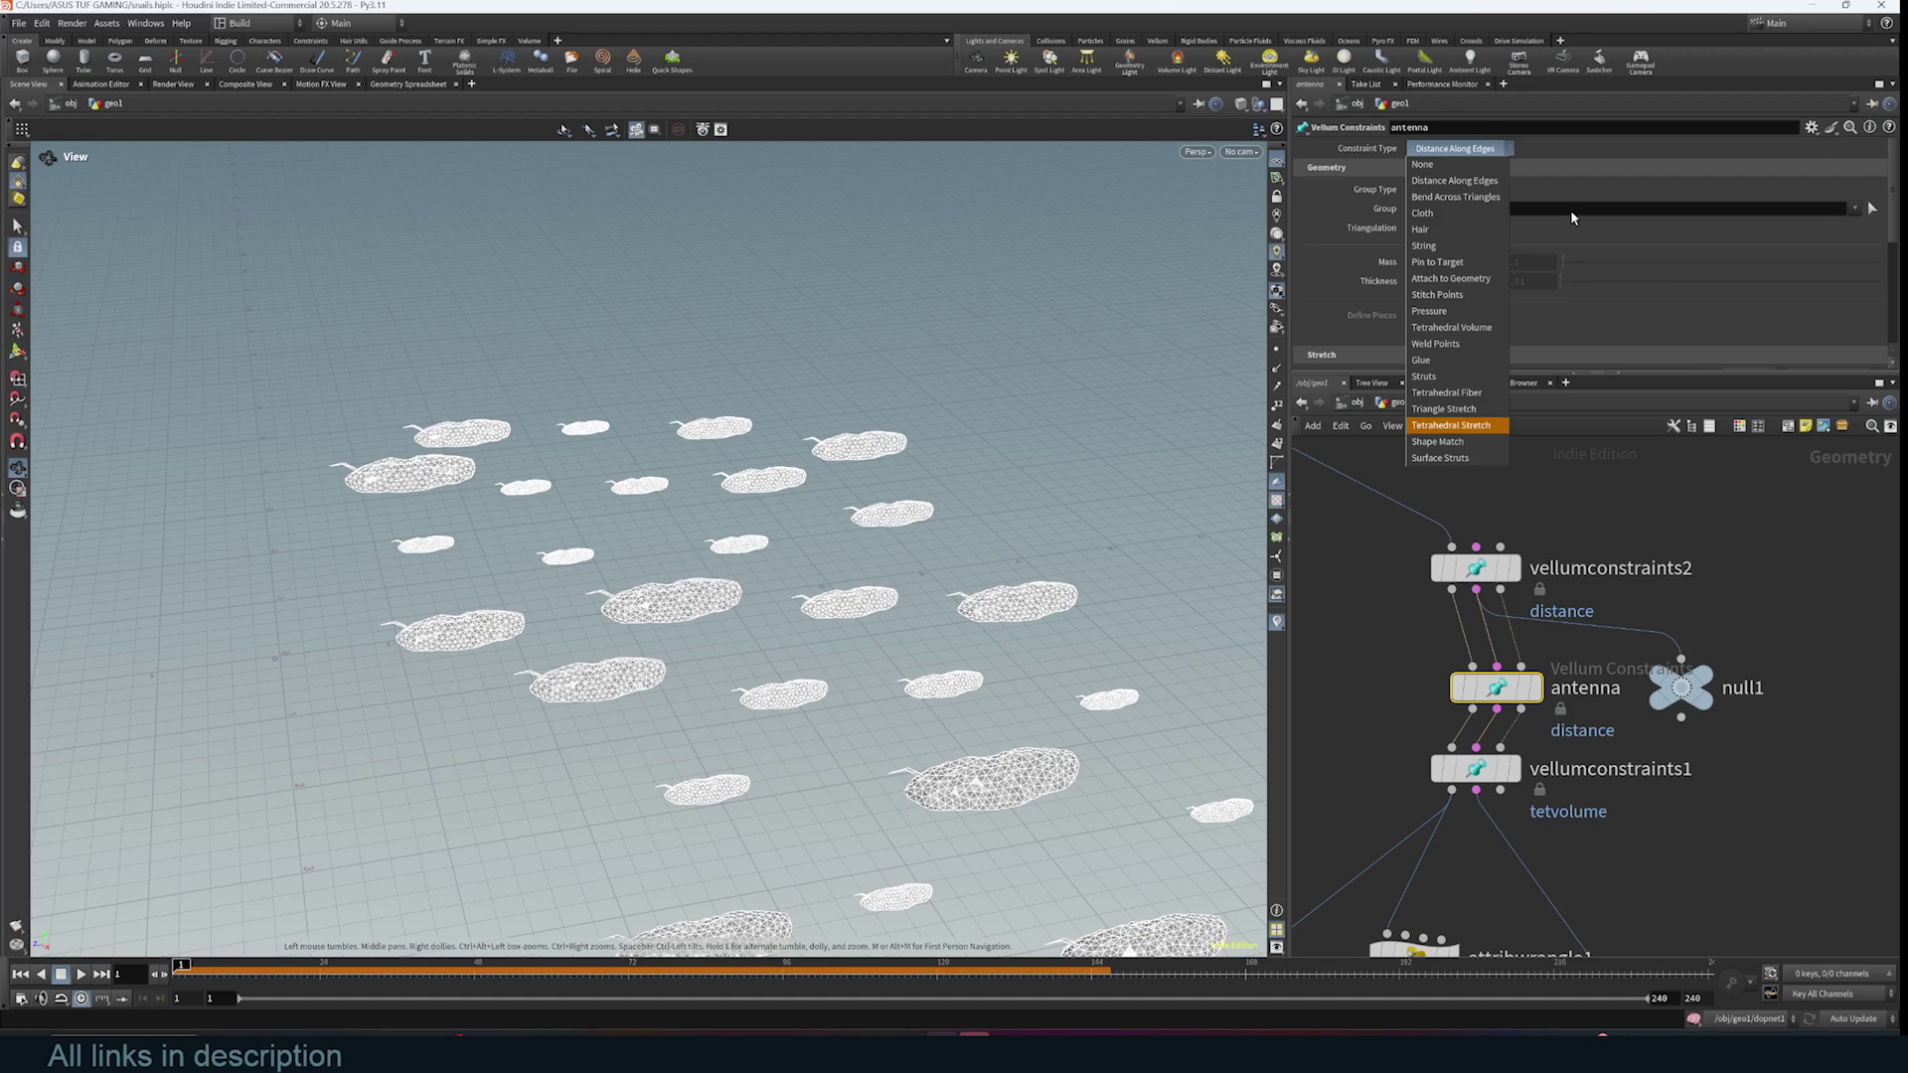
pyautogui.click(1709, 517)
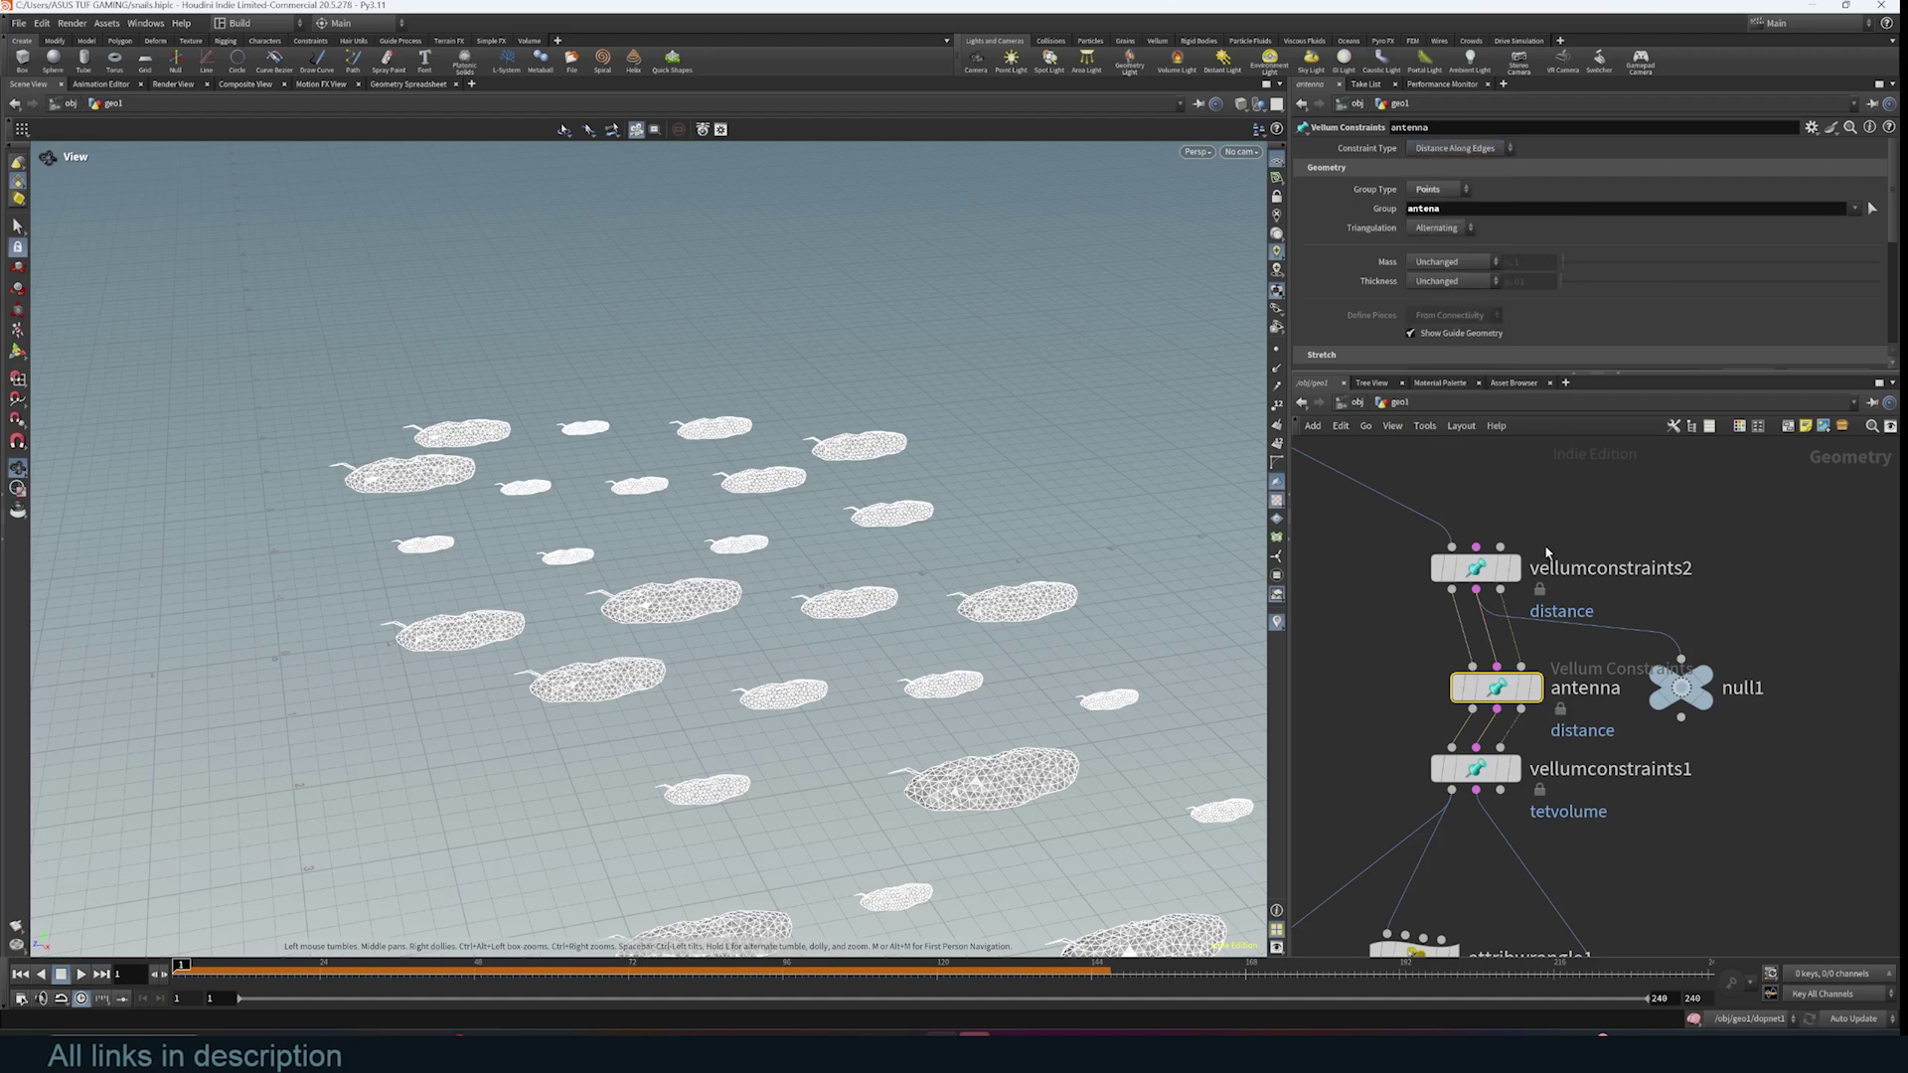
pyautogui.click(1481, 571)
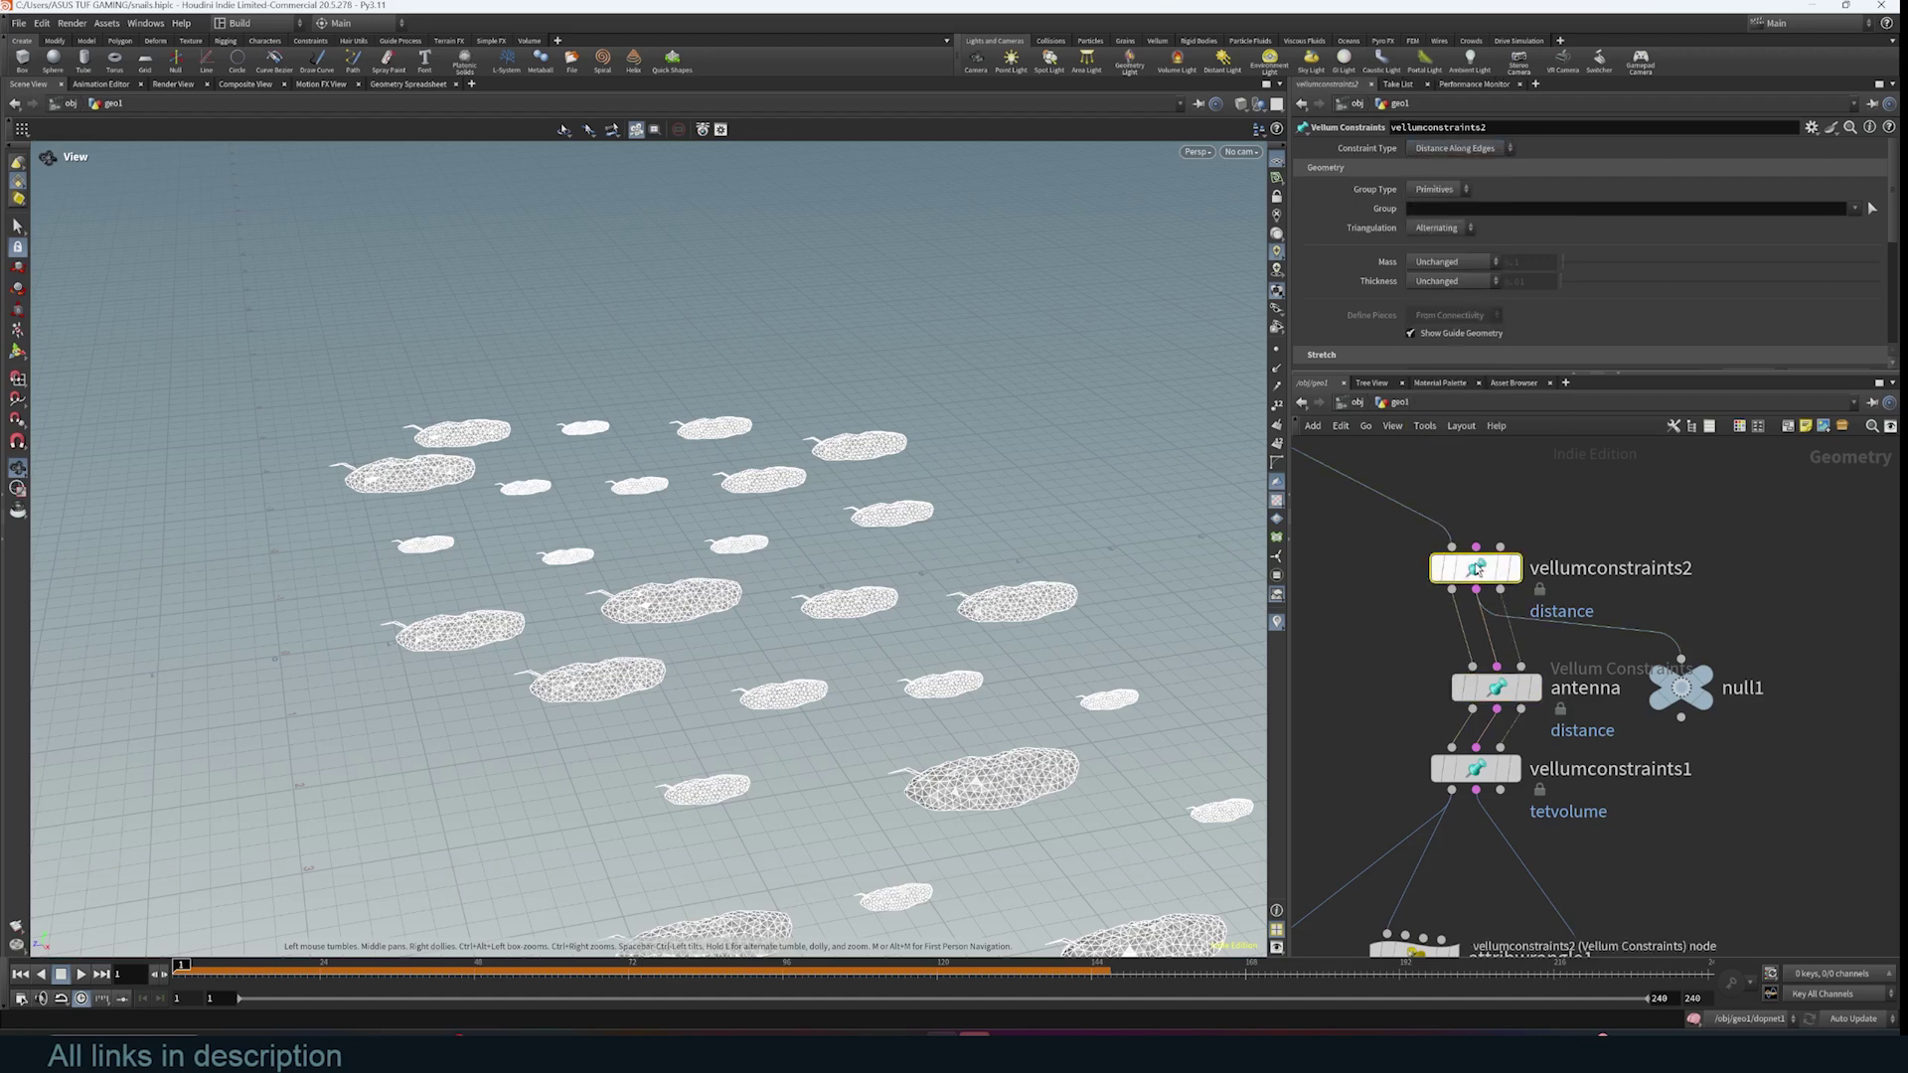
# - Switch to the WORM file in Blender and examine the slug's Cloth physics settings and its list of cloth presets
pyautogui.moveTo(908, 1043)
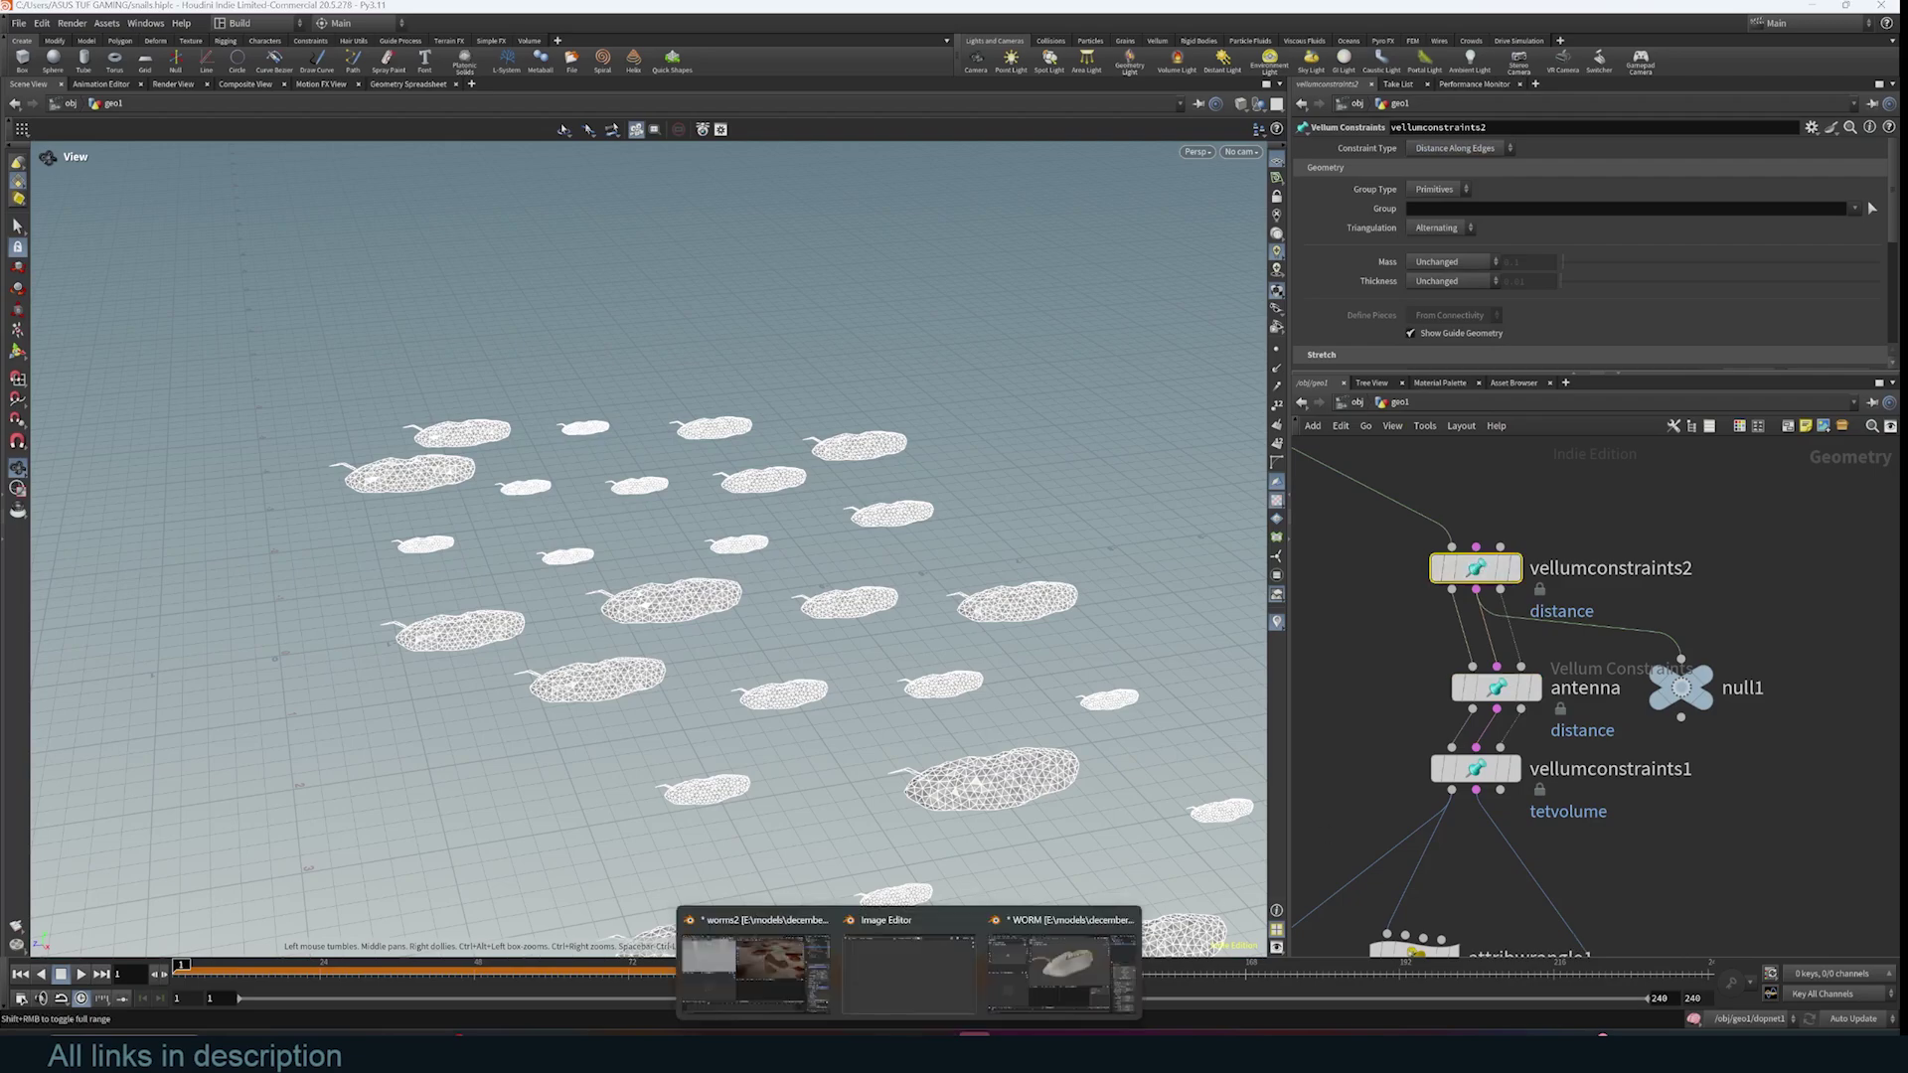
pyautogui.click(1061, 962)
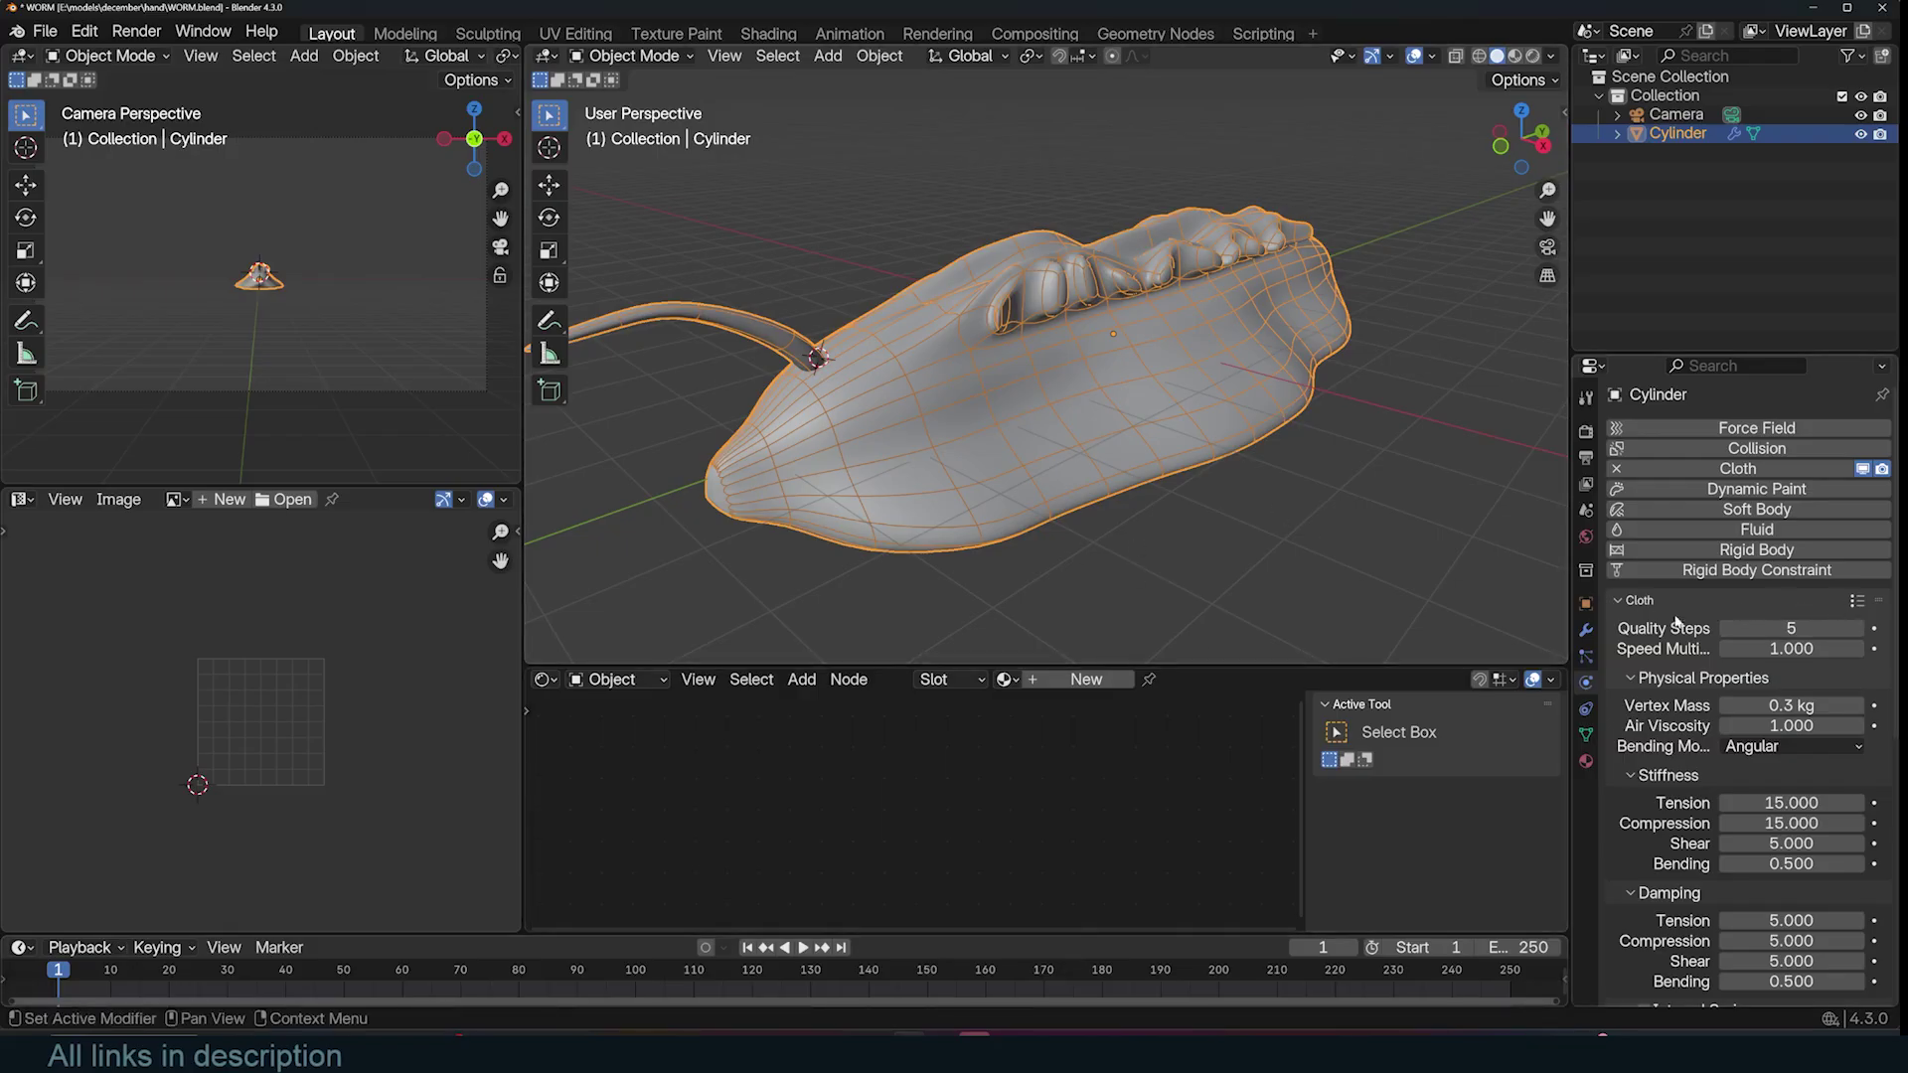
pyautogui.click(1855, 603)
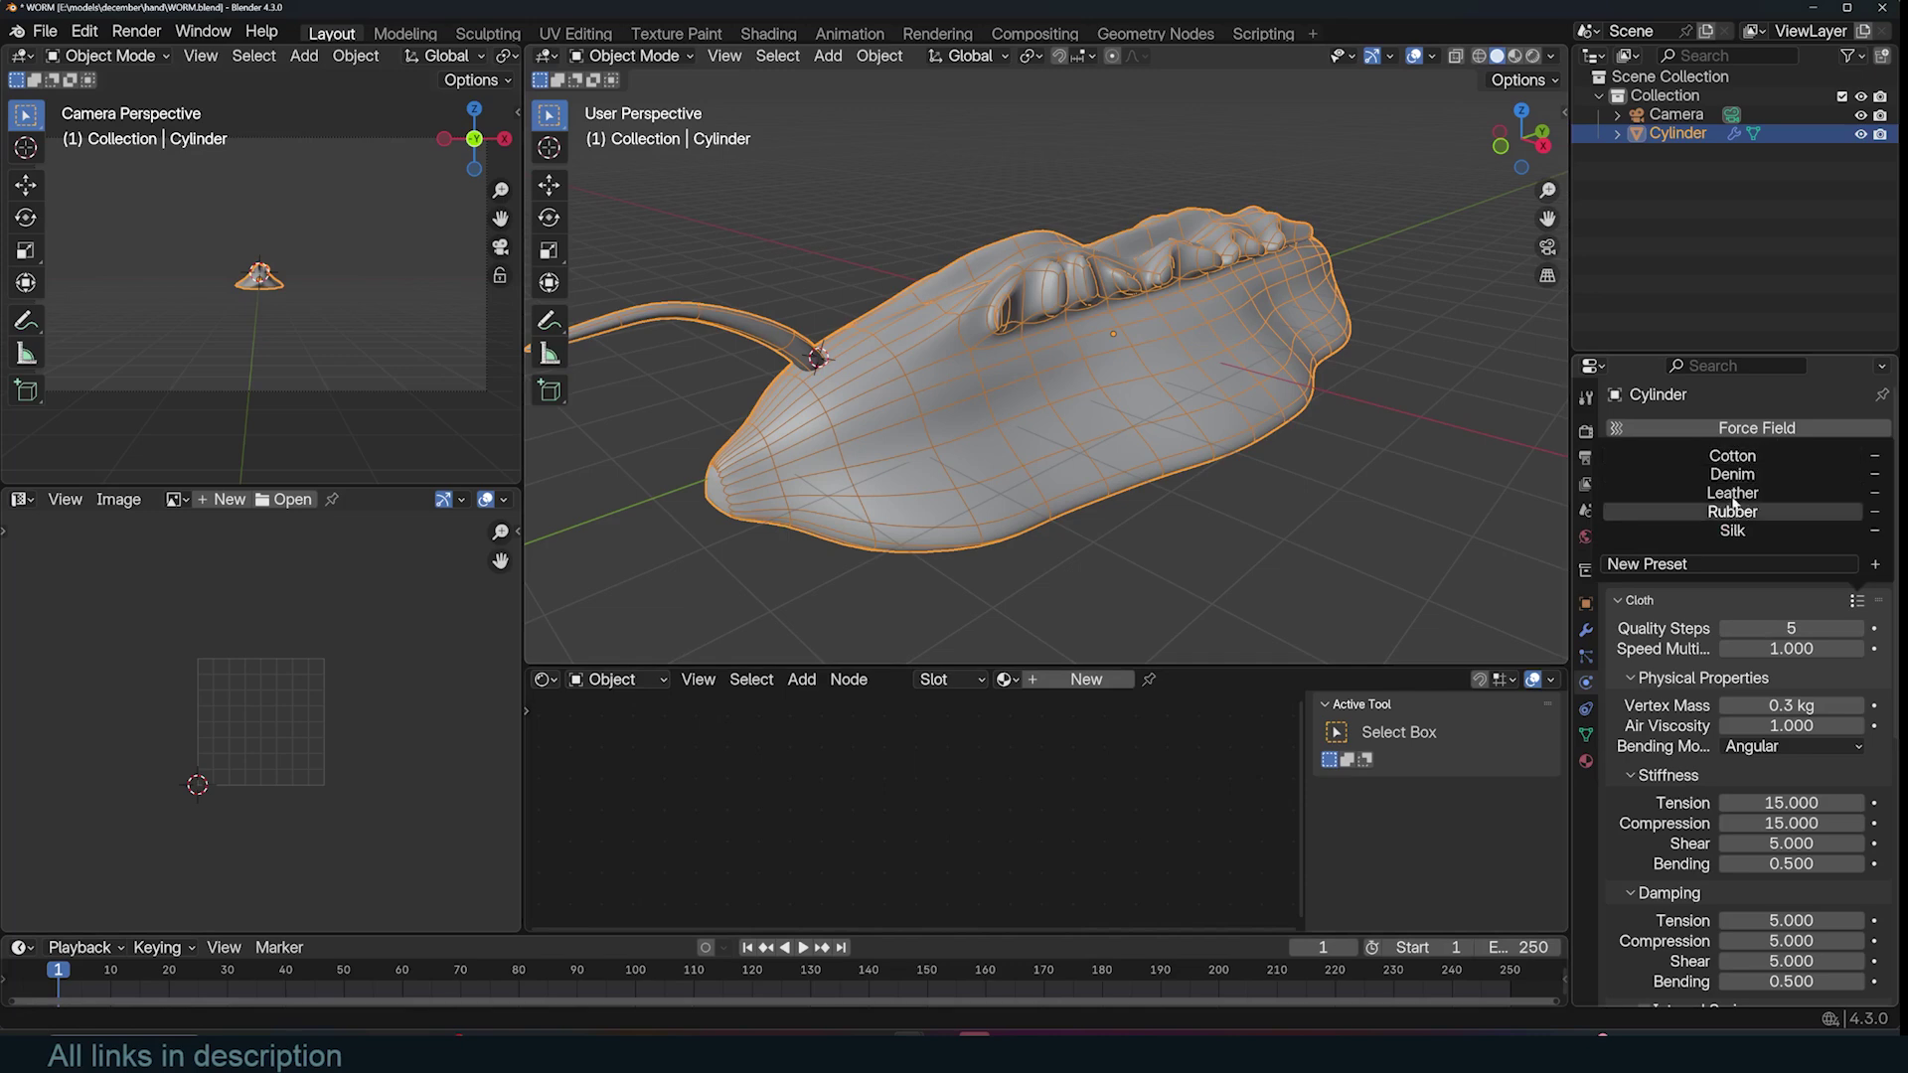
pyautogui.click(1639, 601)
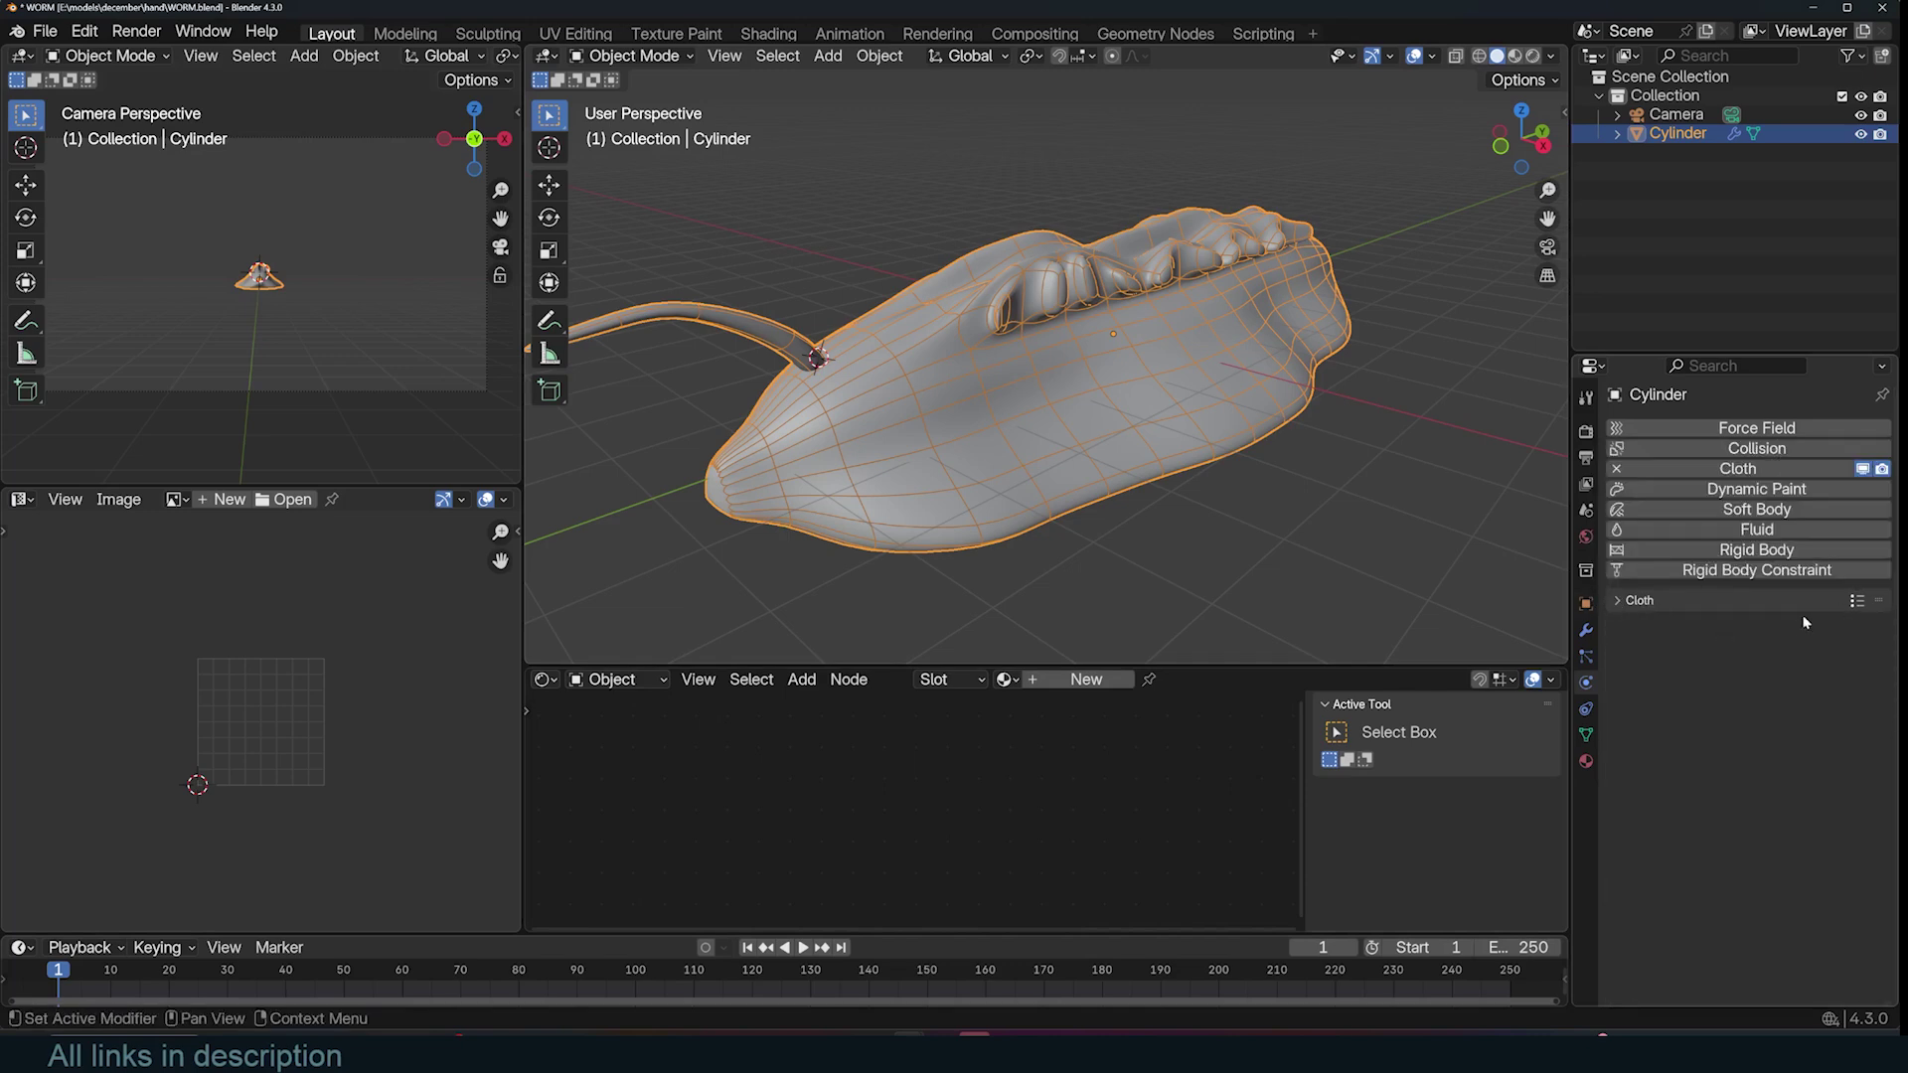
pyautogui.click(1676, 601)
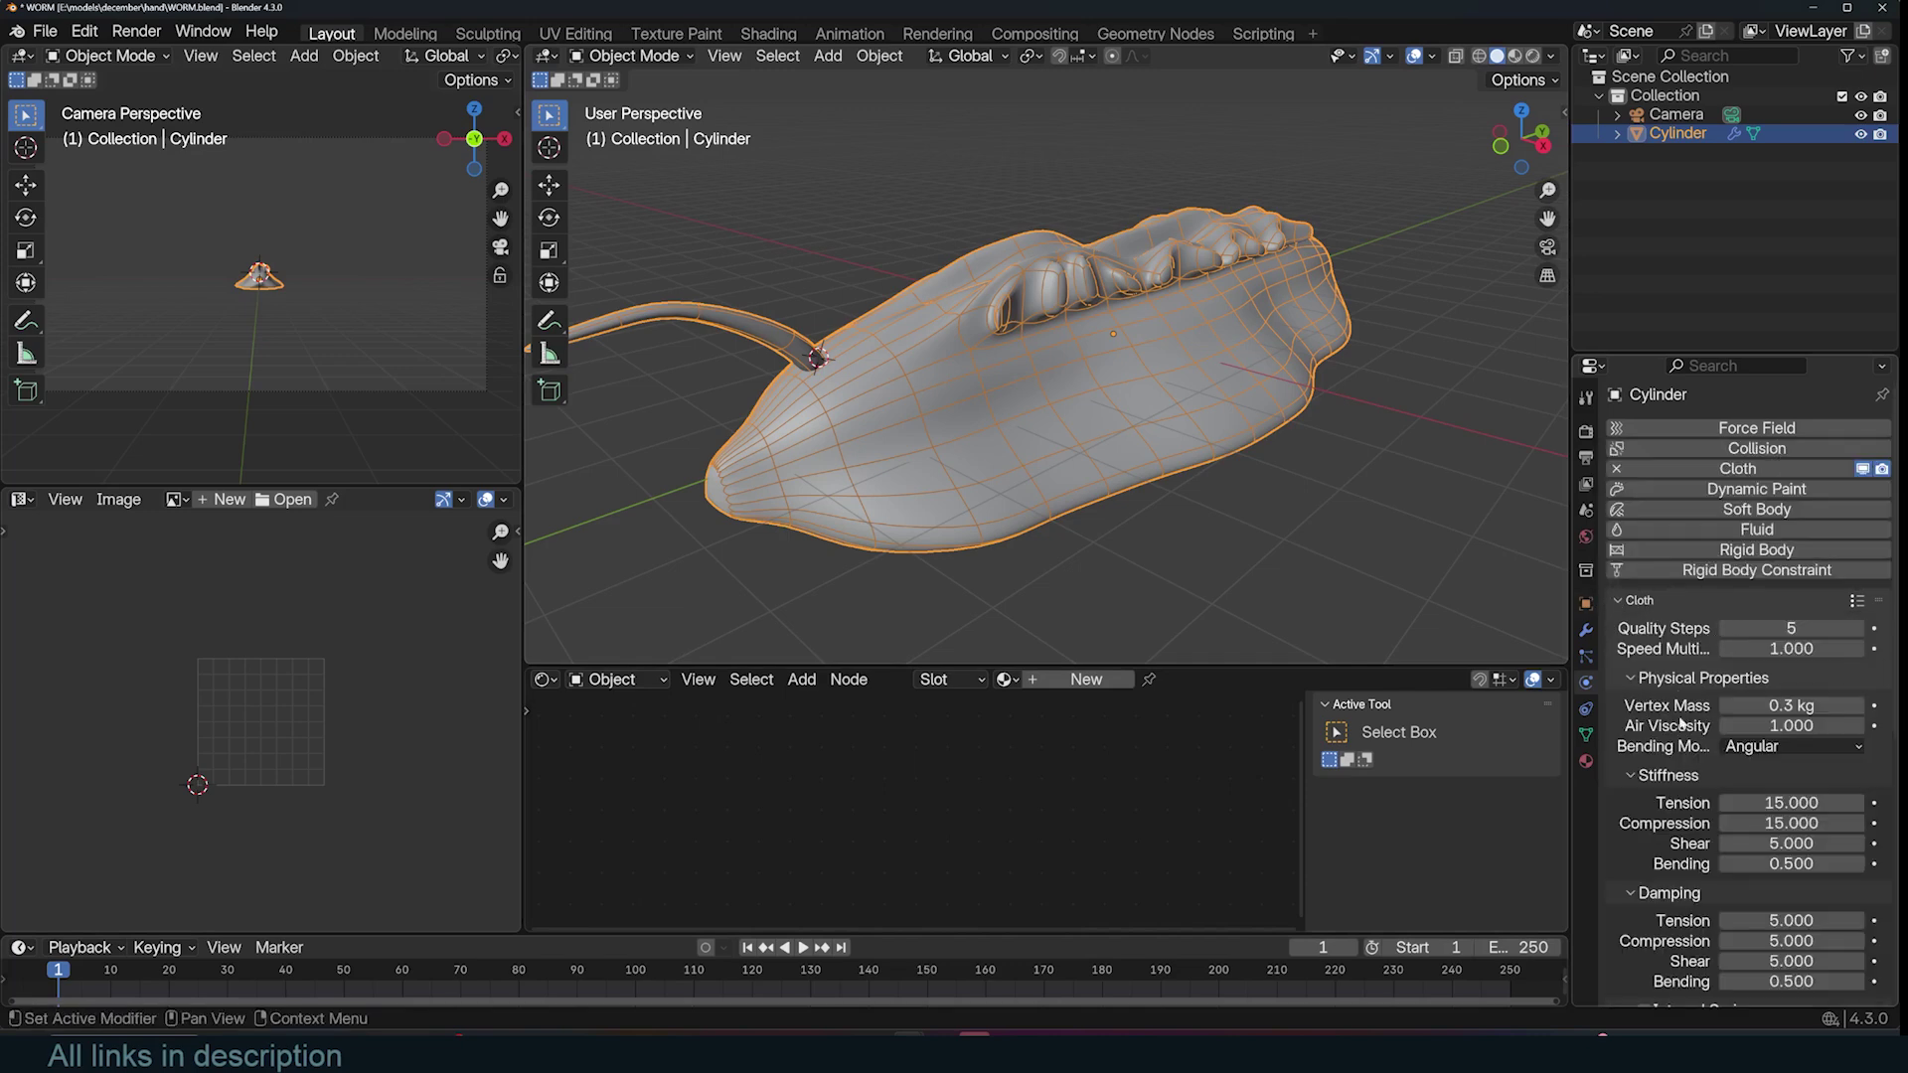
pyautogui.click(1645, 602)
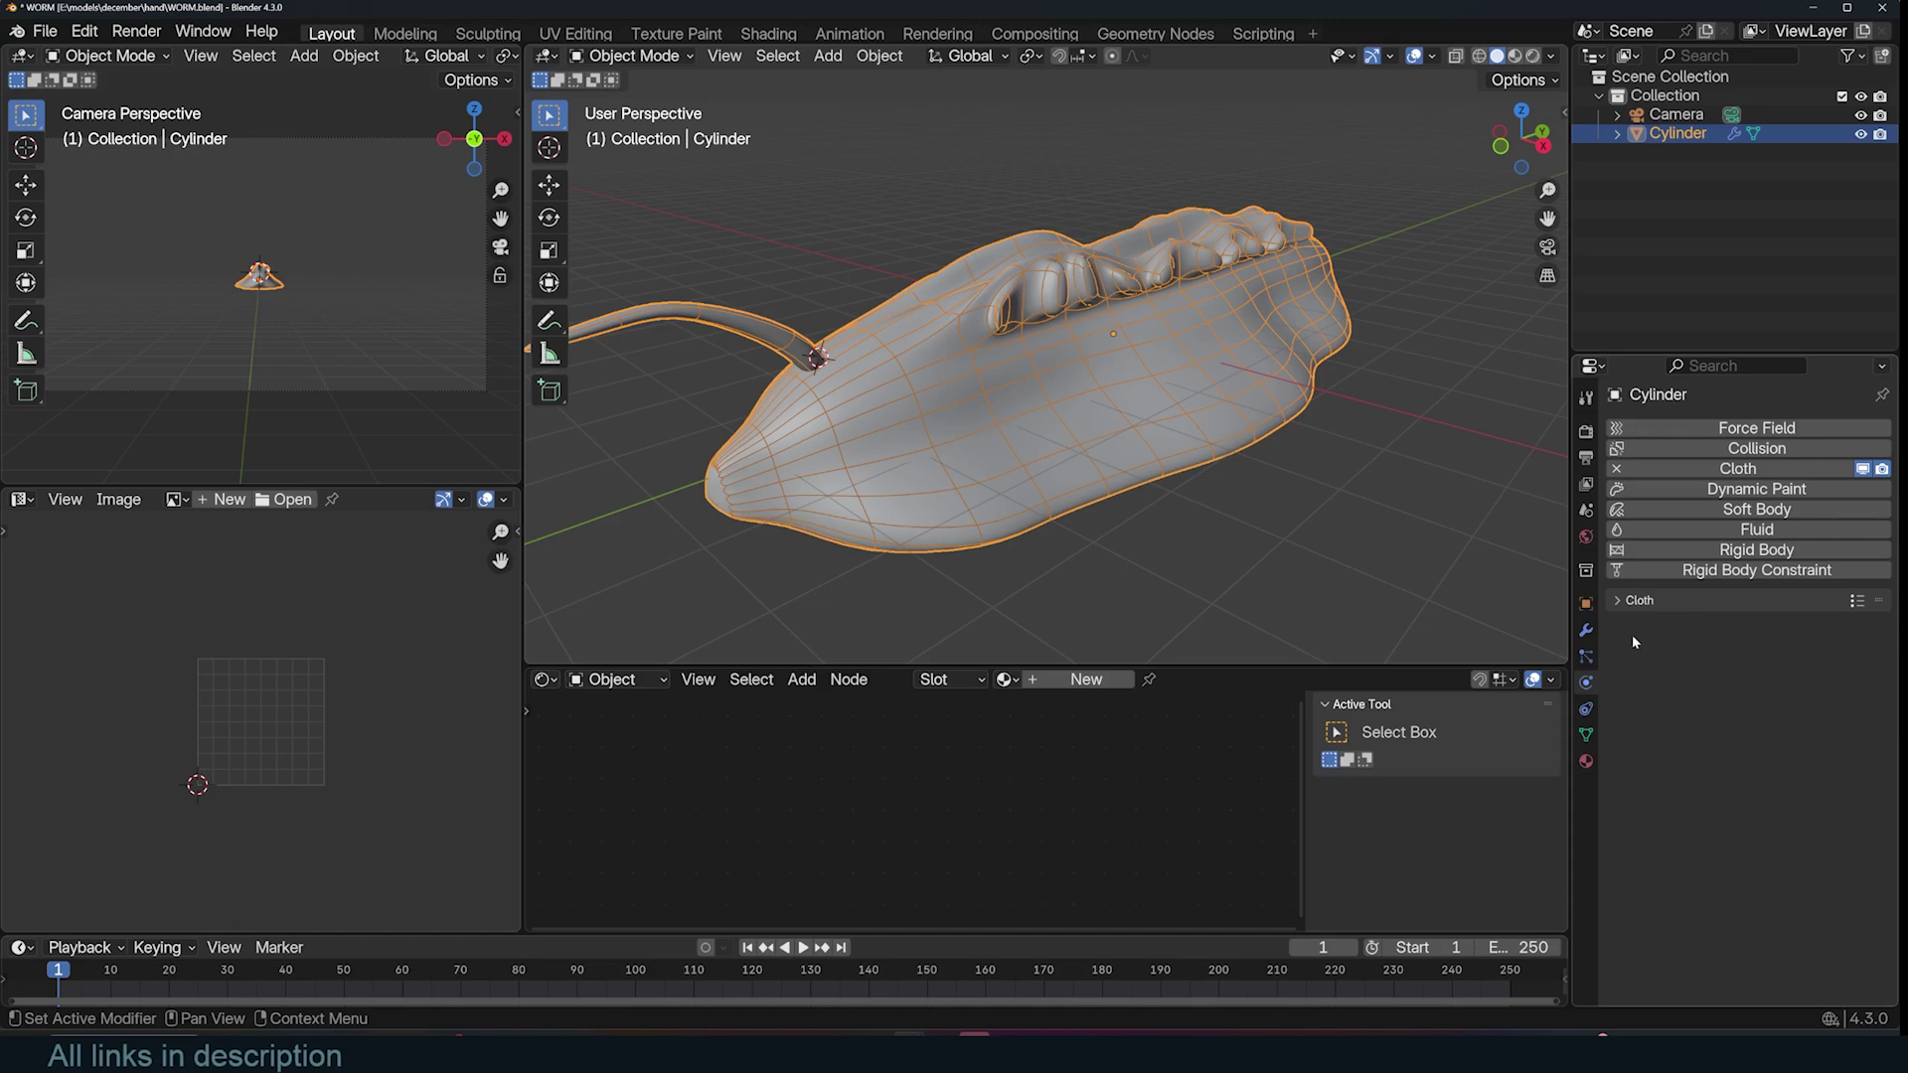
pyautogui.click(1858, 605)
pyautogui.click(1856, 601)
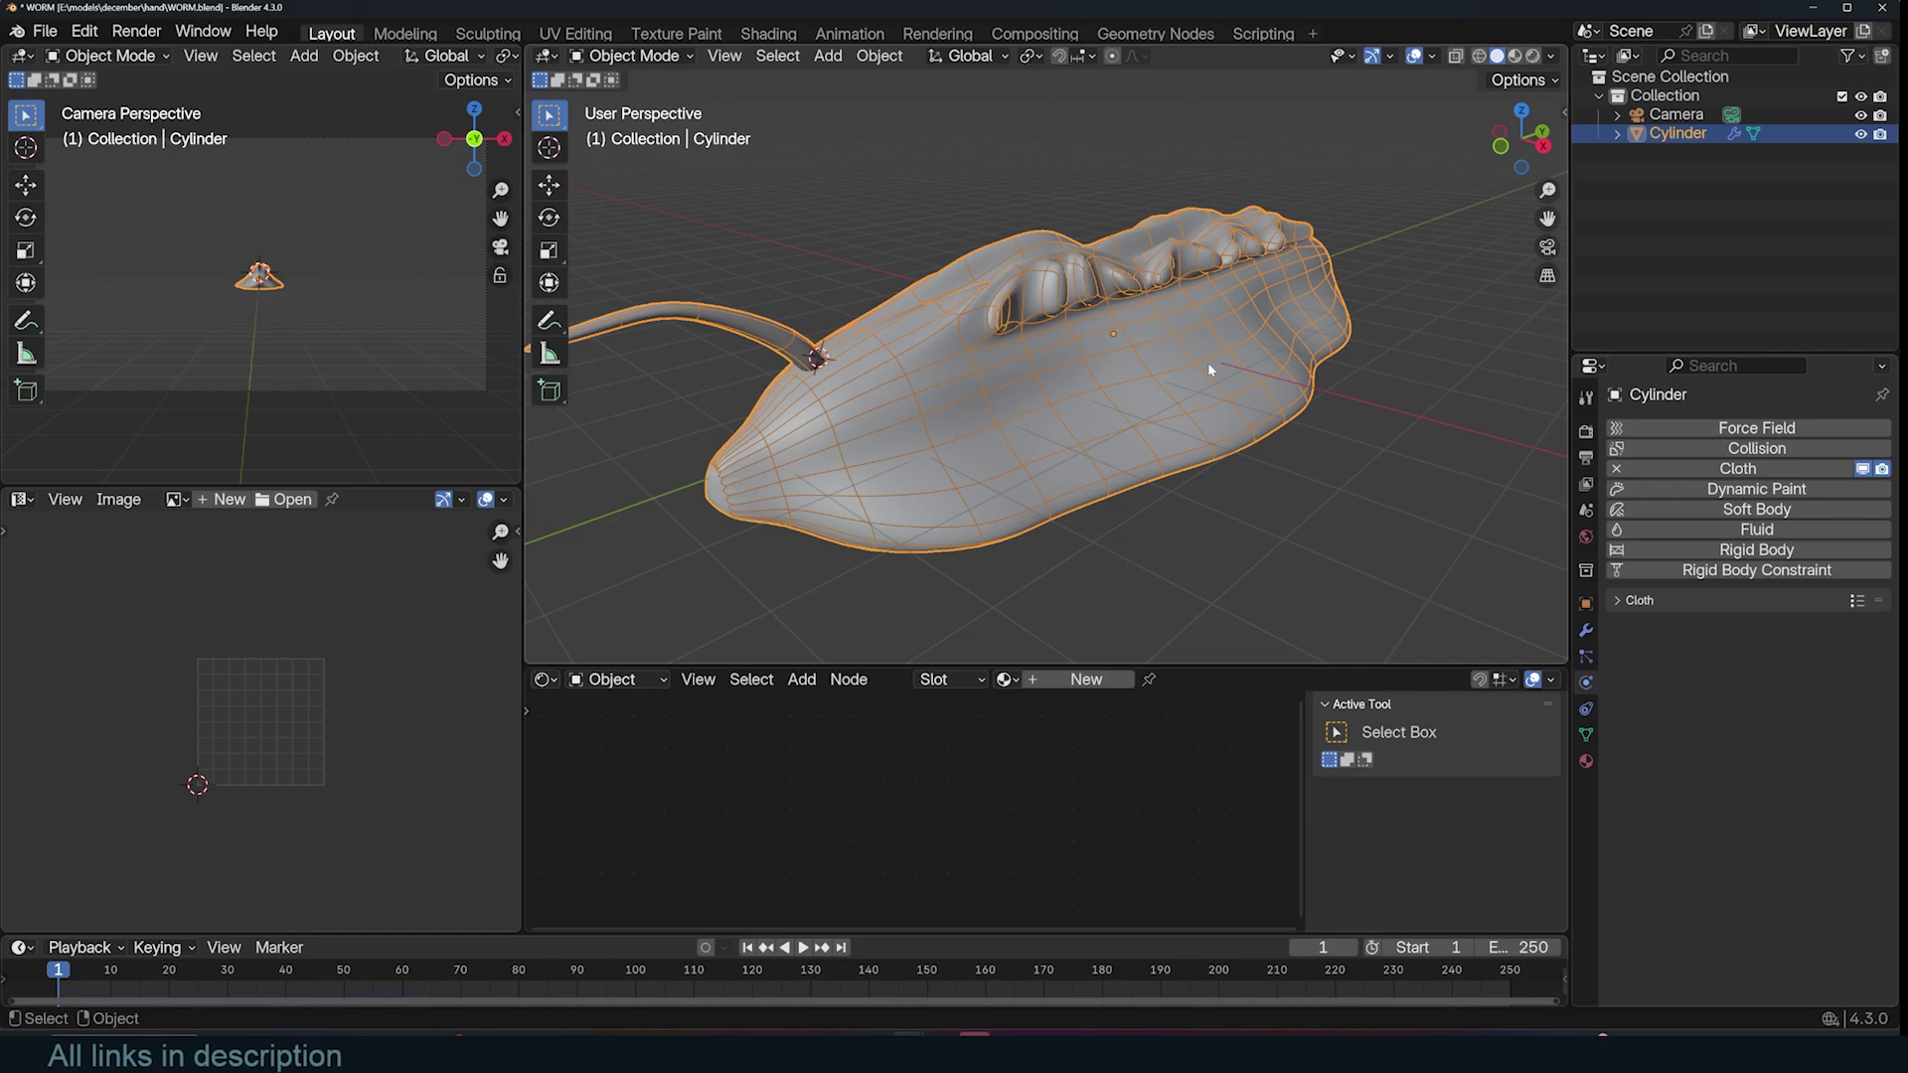
# - View the slug's antenna and apply the Rubber cloth preset, then replace it with the Leather preset
pyautogui.moveTo(1006, 405); pyautogui.dragTo(890, 283, button='middle')
pyautogui.click(1856, 600)
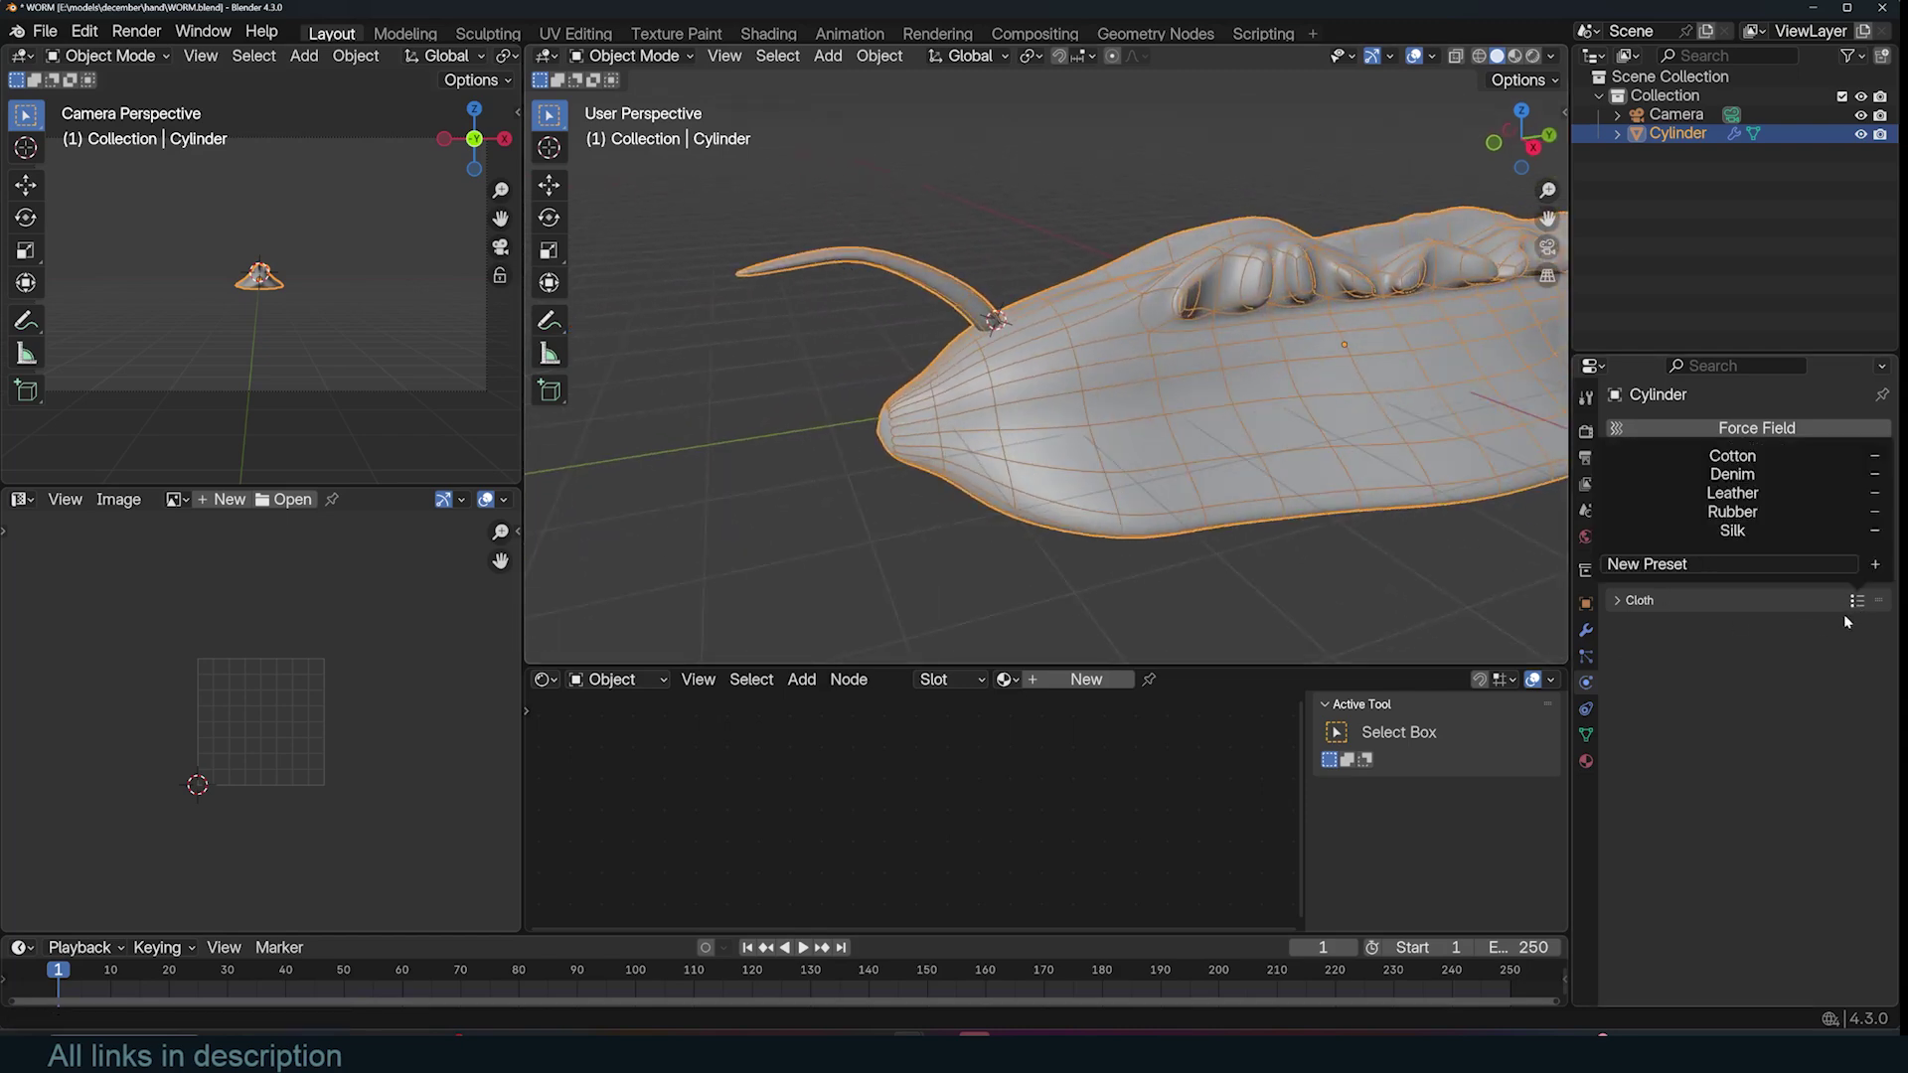
pyautogui.click(1759, 514)
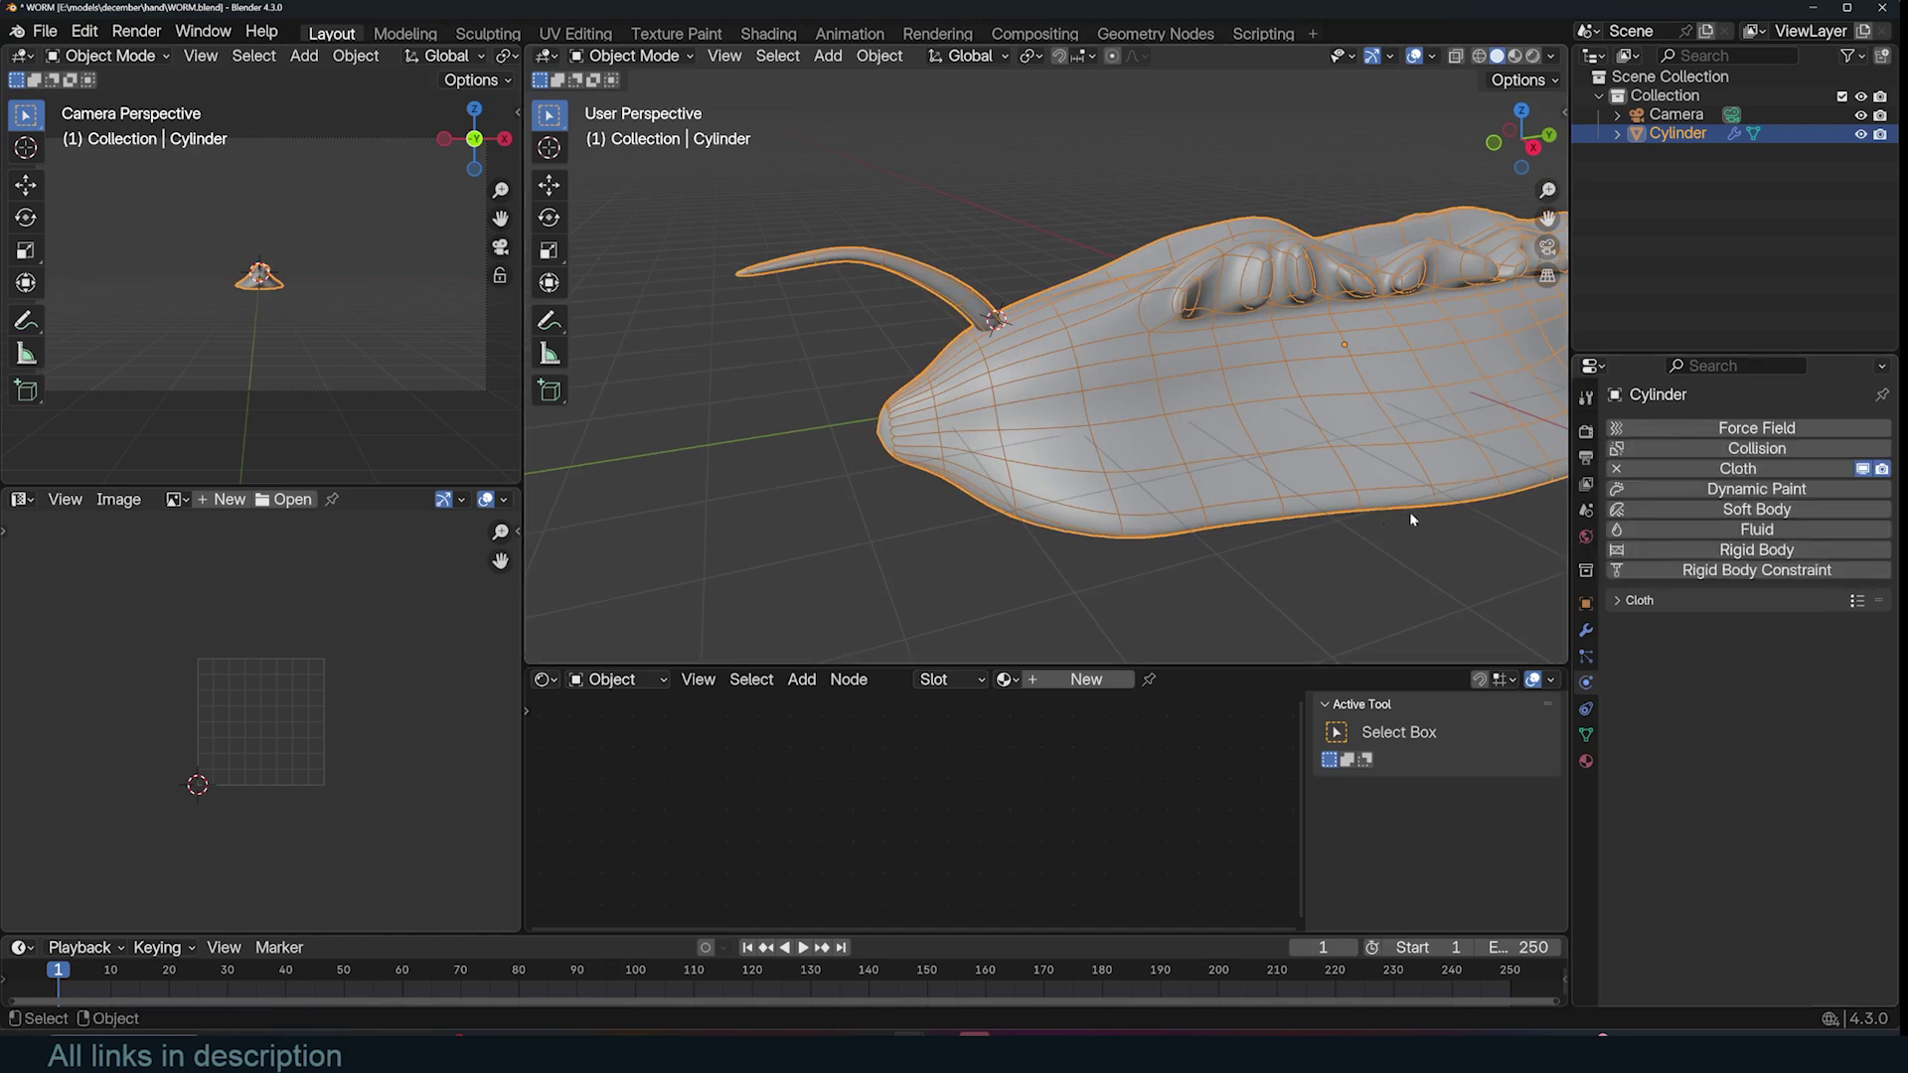
pyautogui.click(1857, 601)
pyautogui.click(1742, 494)
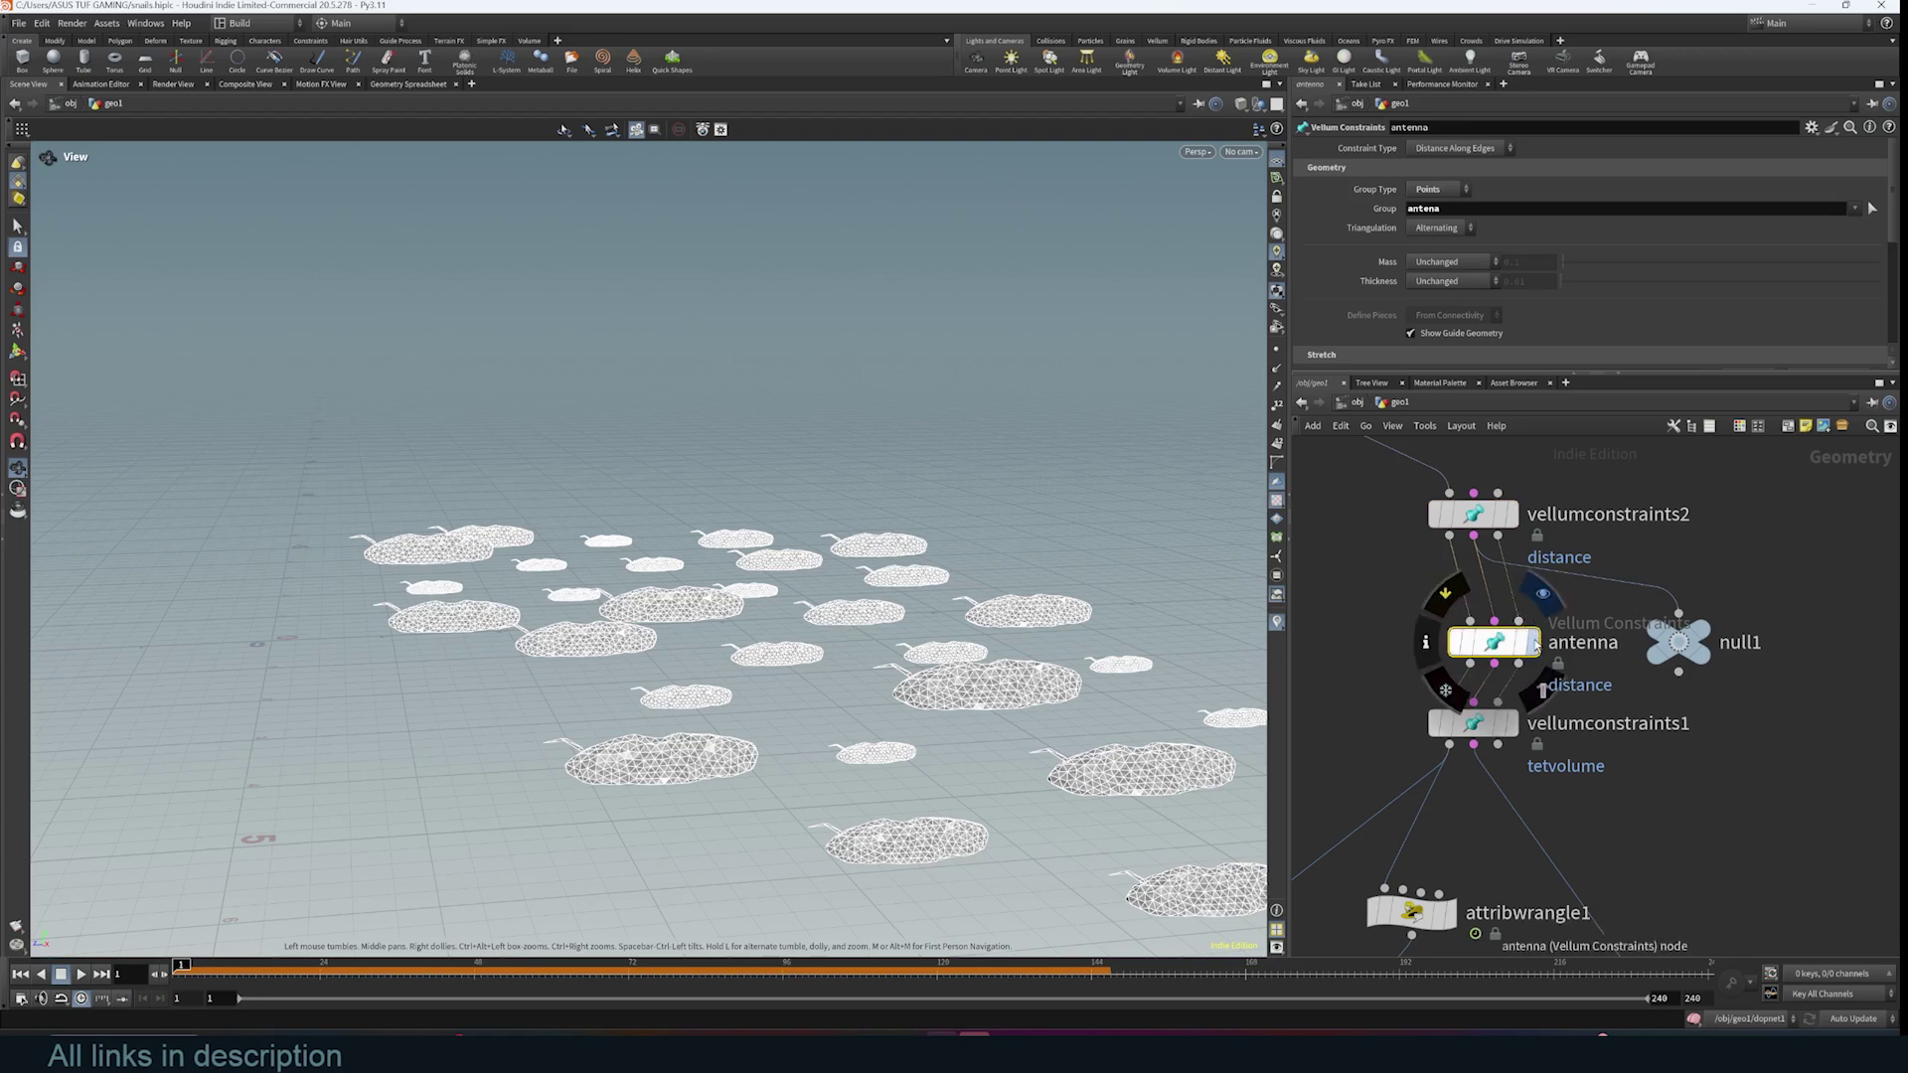
# - In Houdini, display the antenna constraint node and compare its stretch settings with those of vellumconstraints1
pyautogui.click(1530, 642)
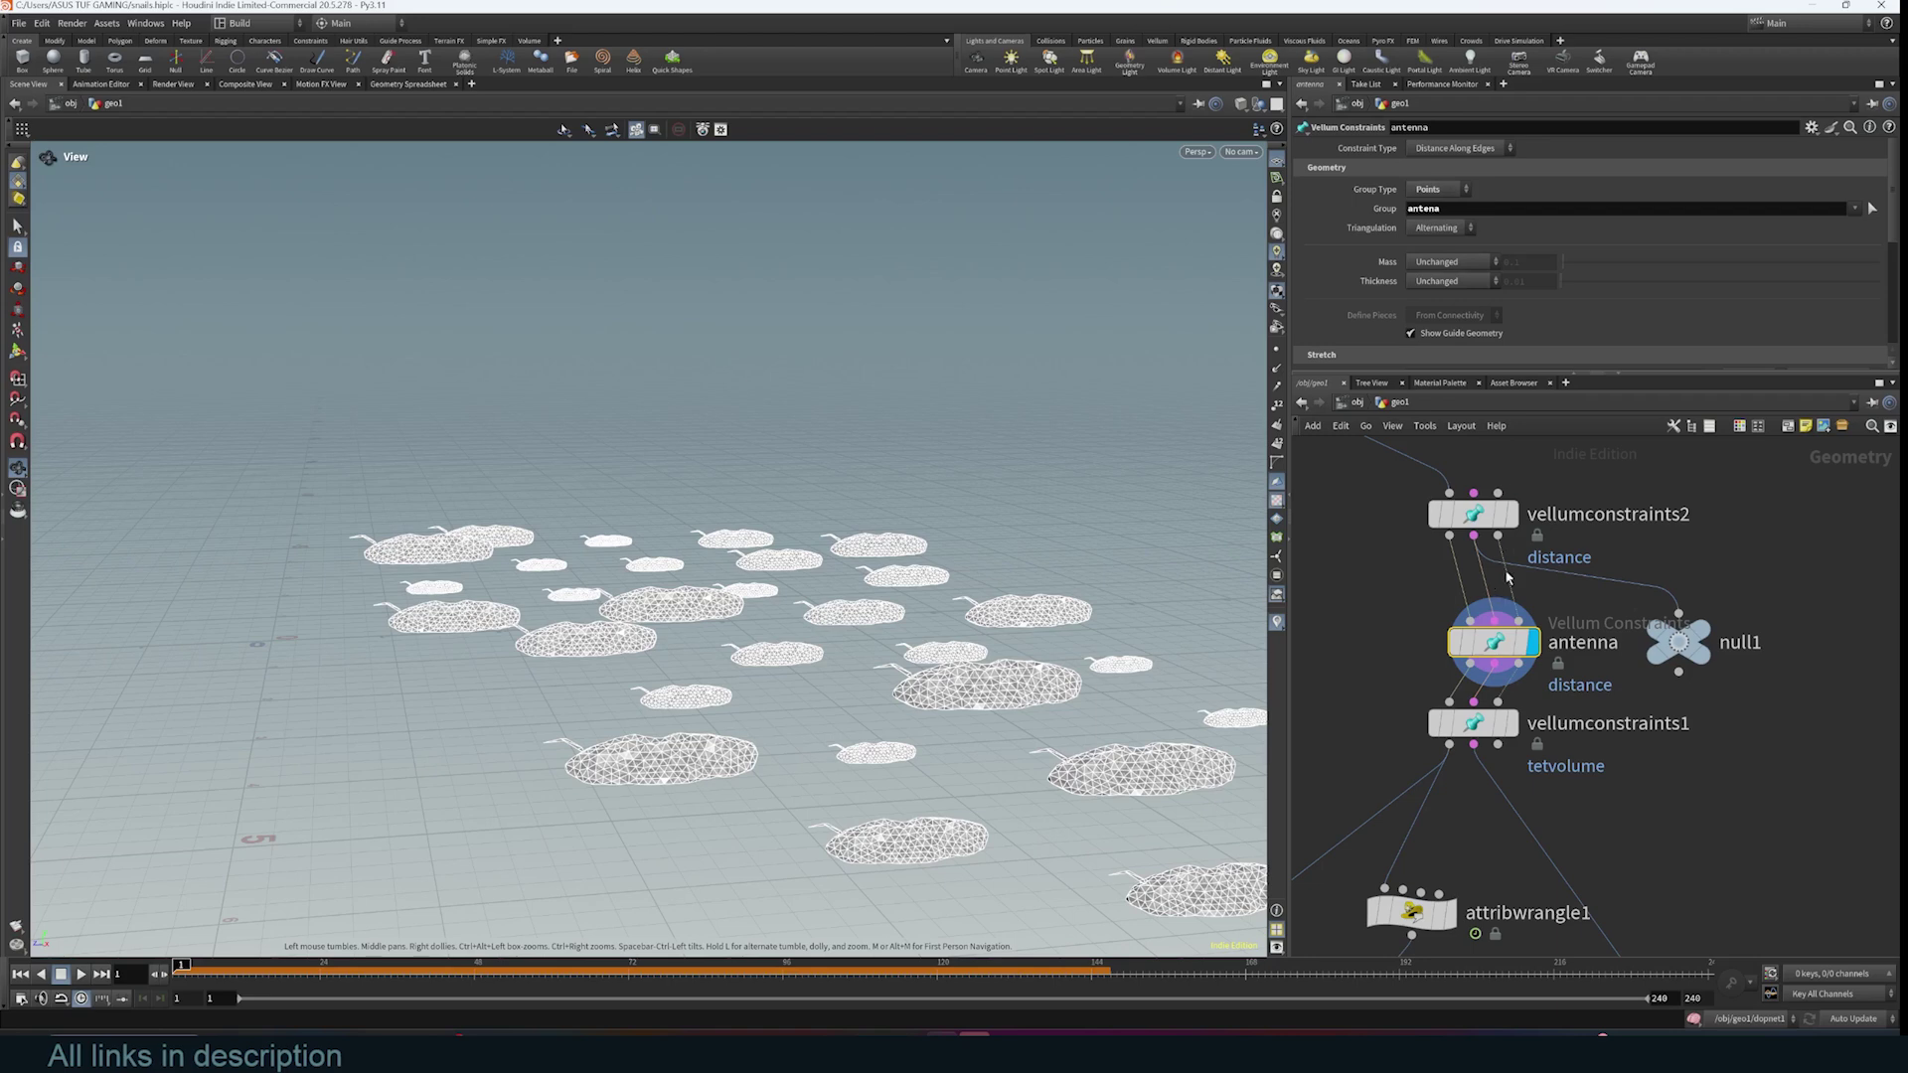
pyautogui.scroll(-4, 1470, 290)
pyautogui.scroll(-3, 1729, 745)
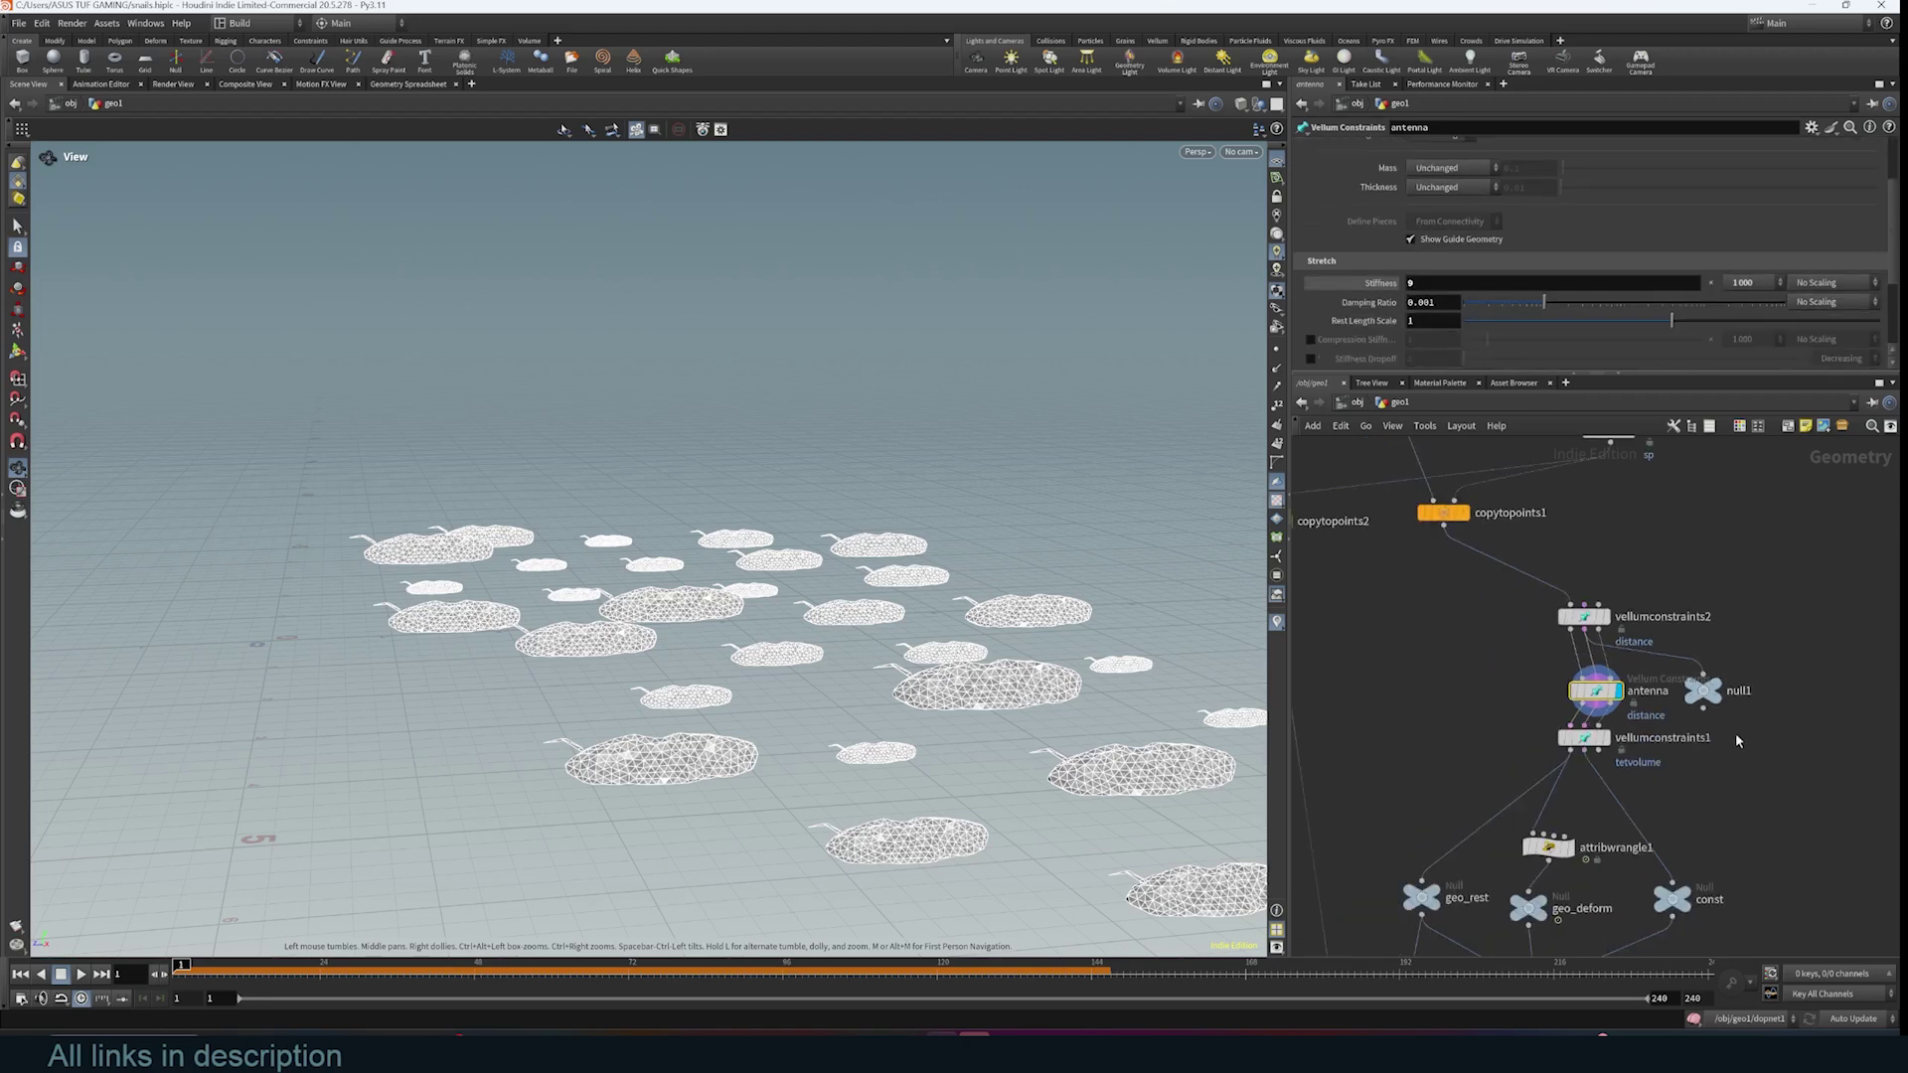
pyautogui.middleClick(1704, 691)
pyautogui.moveTo(1770, 625); pyautogui.dragTo(1731, 562, button='middle')
pyautogui.scroll(2, 1727, 563)
pyautogui.click(1473, 723)
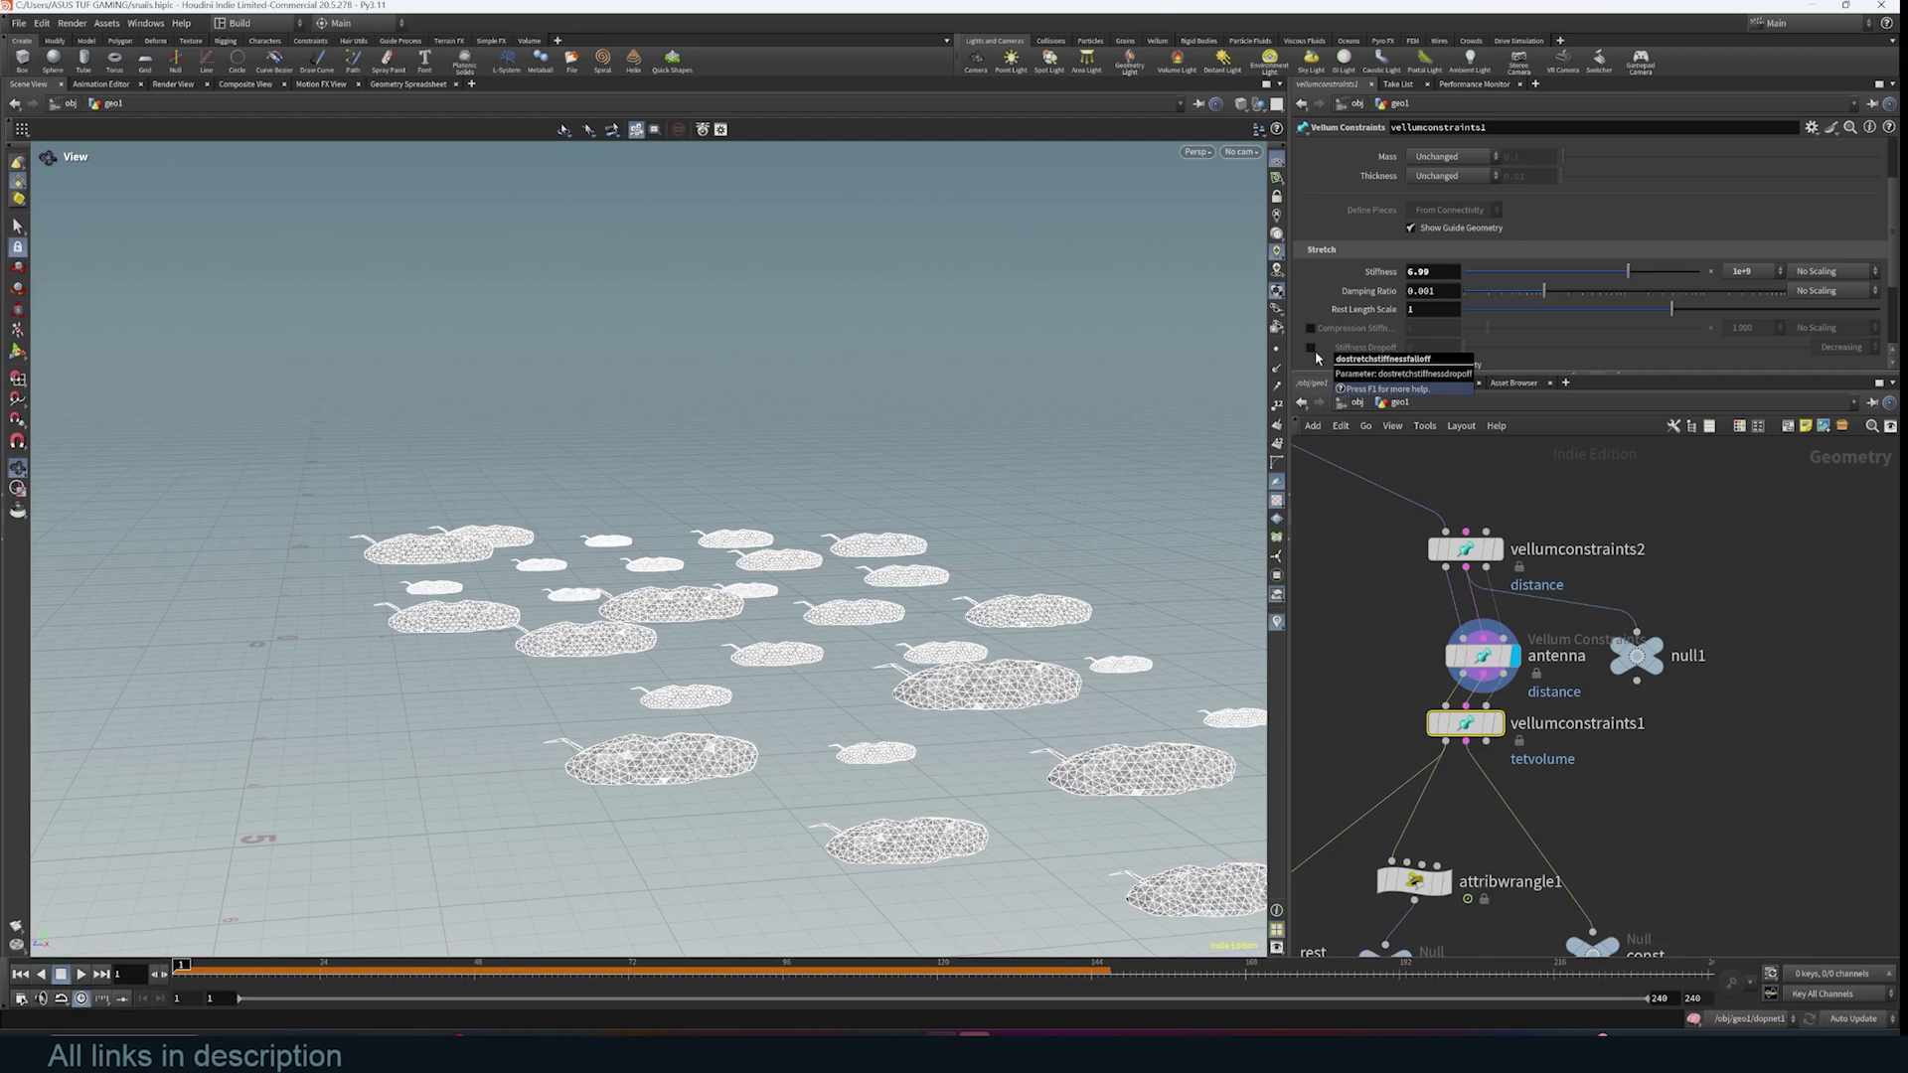
# - Select the whole network from the slug and grid branches through the vellum constraints to review its flow
pyautogui.scroll(-3, 1640, 647)
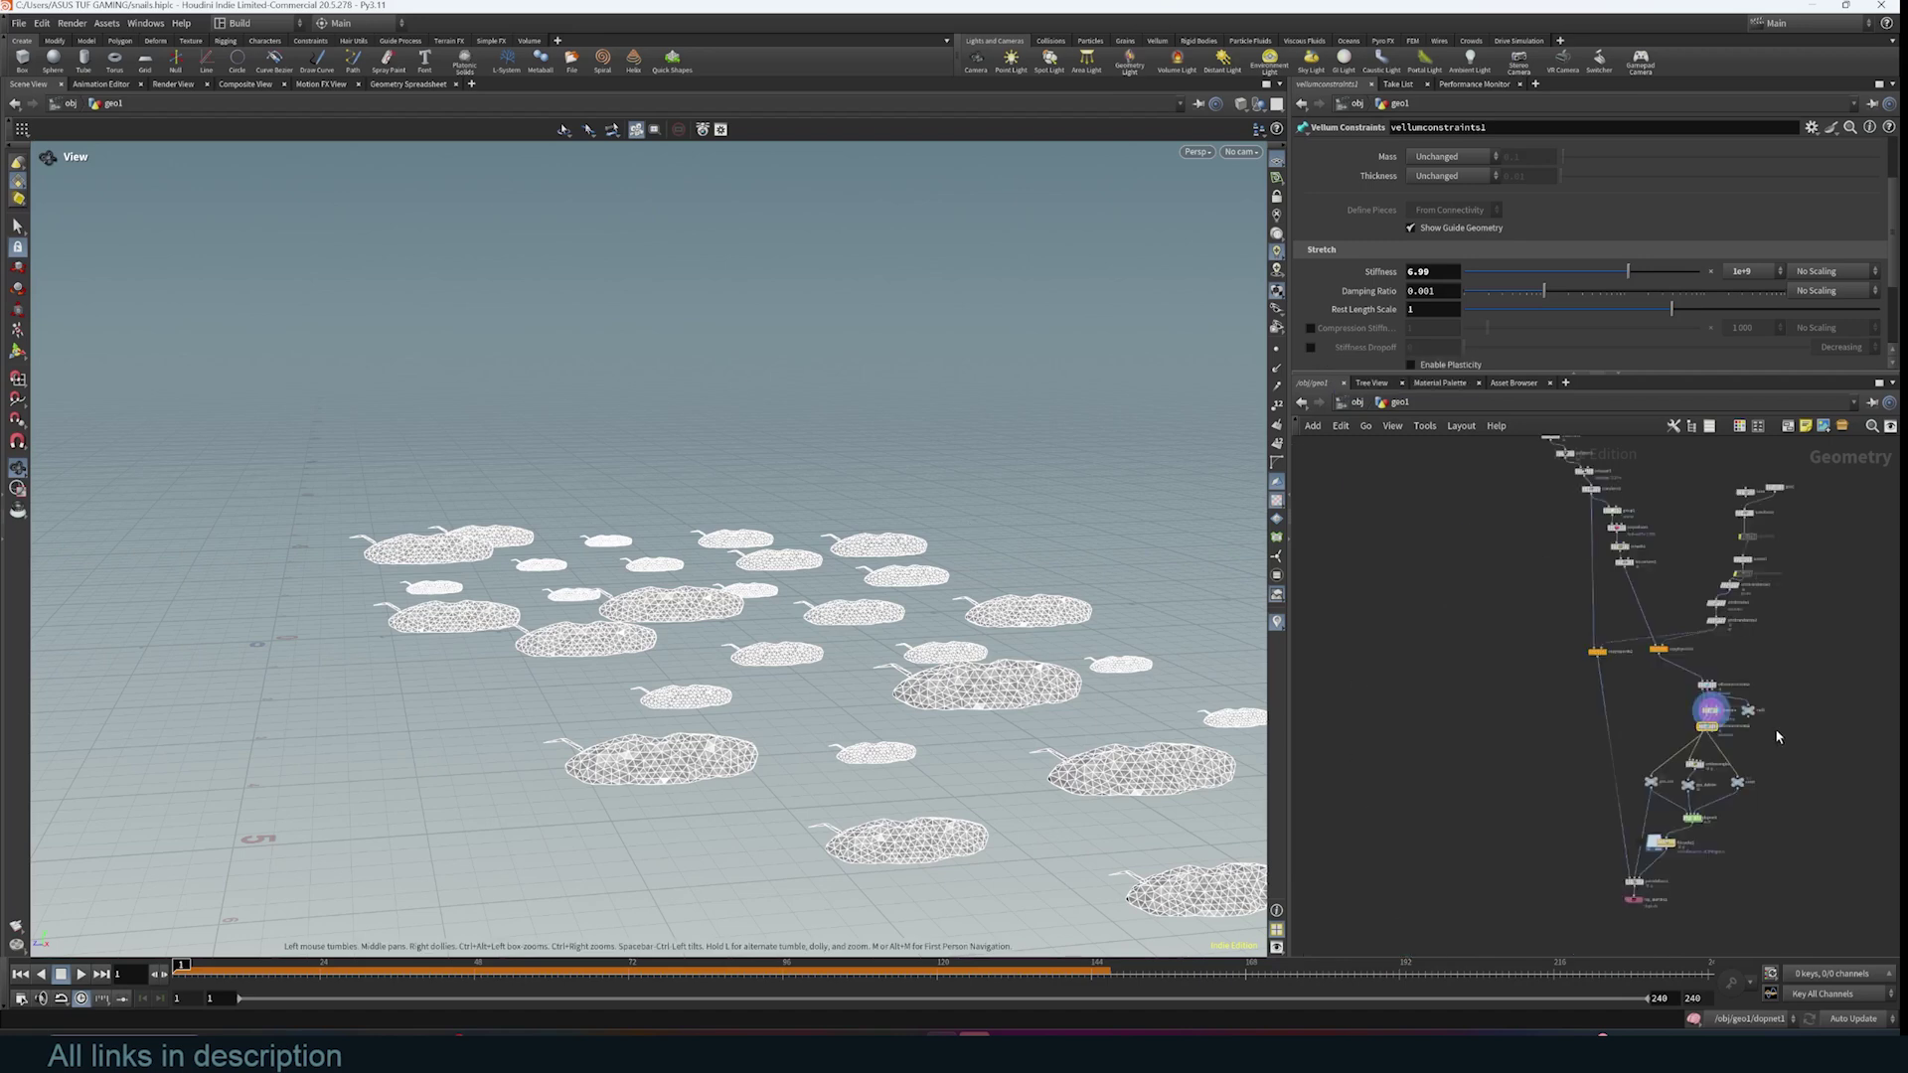
pyautogui.moveTo(1690, 546); pyautogui.dragTo(1630, 651, button='middle')
pyautogui.moveTo(1471, 492); pyautogui.dragTo(1762, 845)
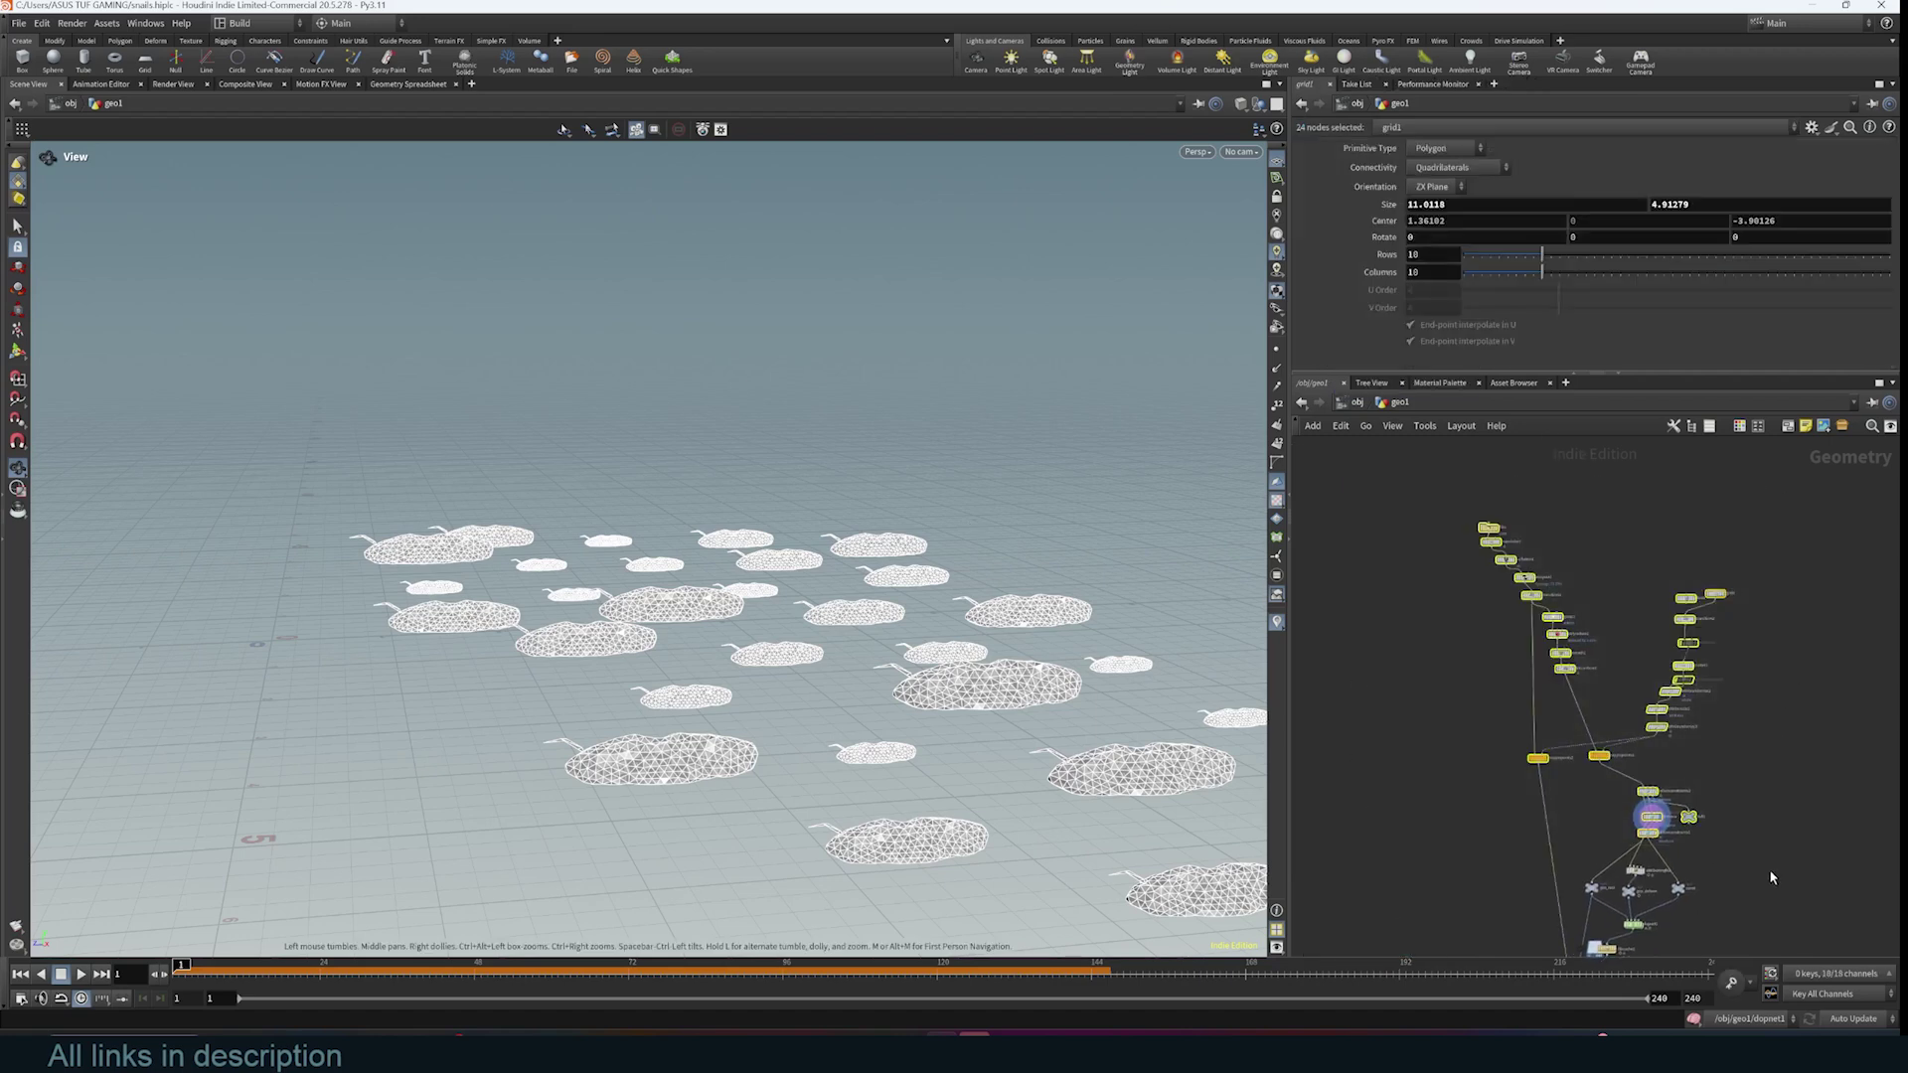
pyautogui.scroll(6, 1779, 735)
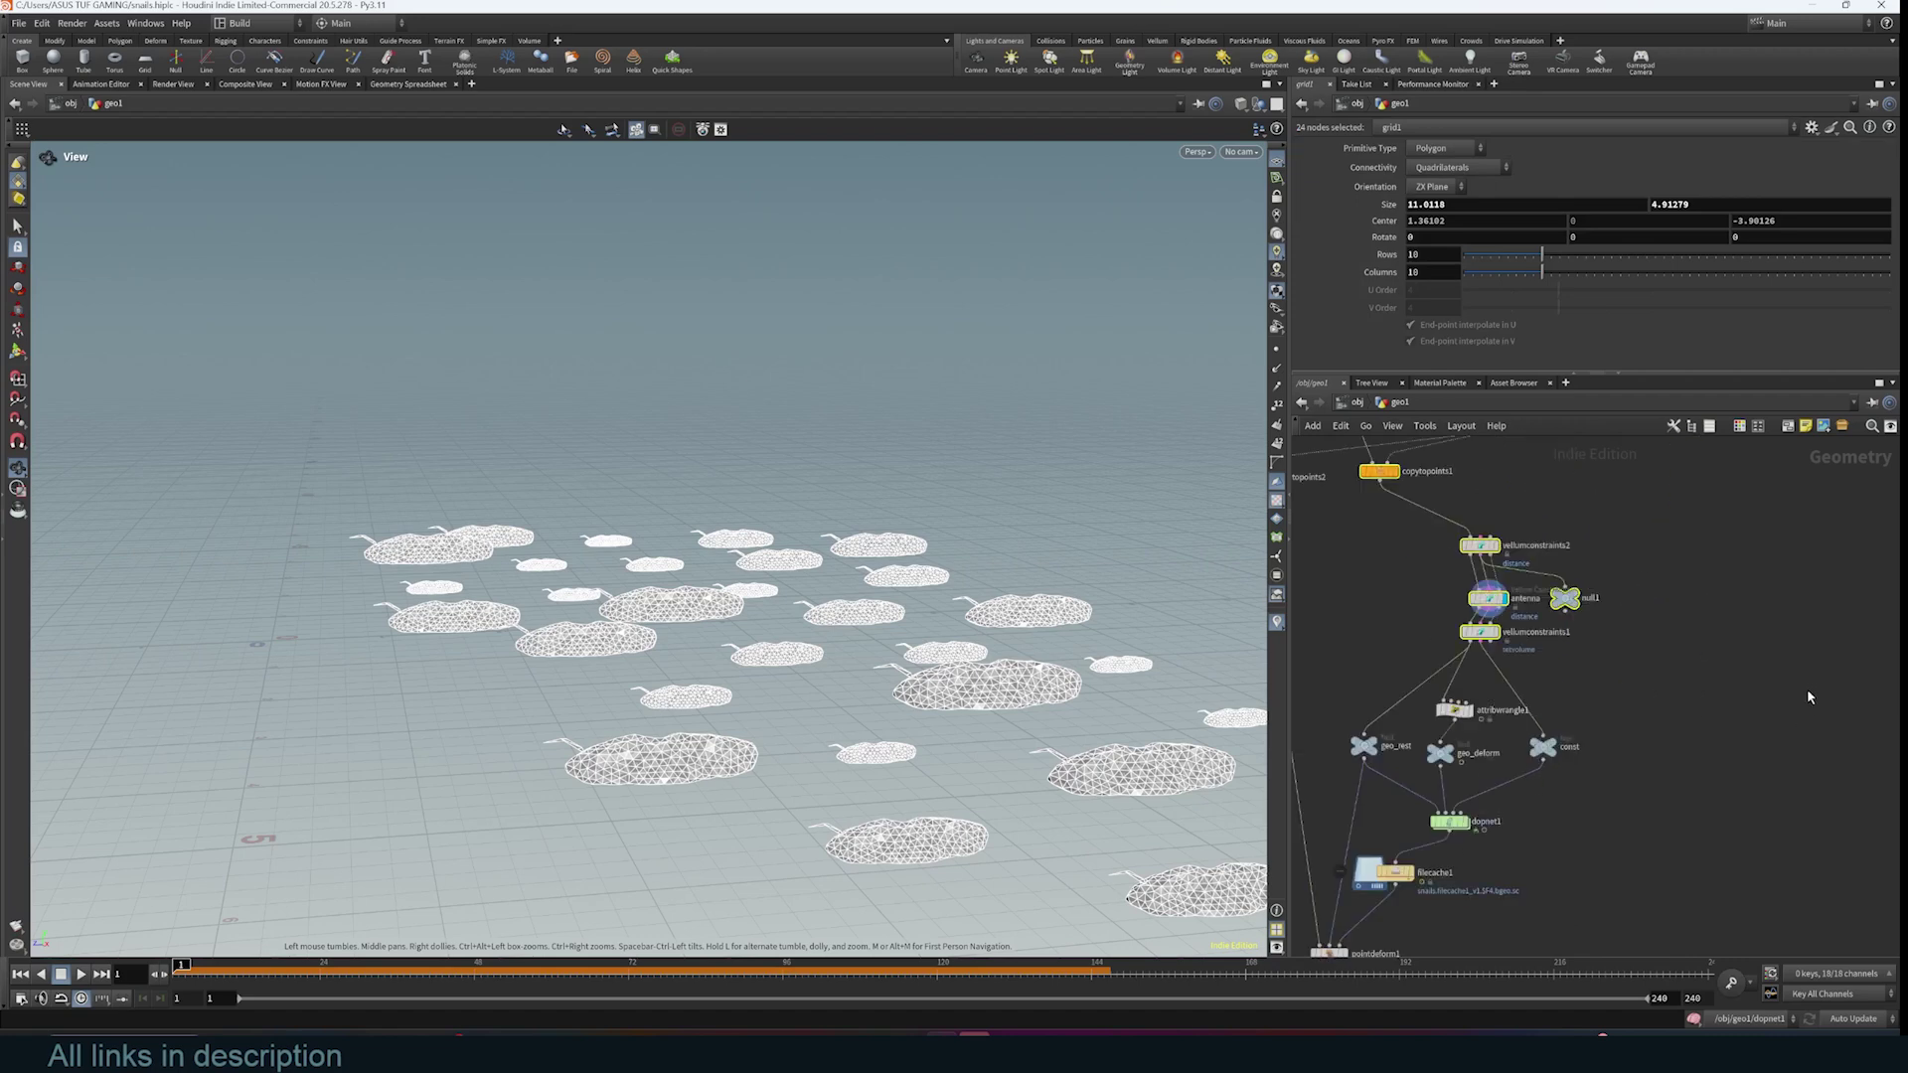
# - Open attribwrangle1 and examine its frequency, amplitude and speed parameters together with the VEX code
pyautogui.moveTo(1571, 746); pyautogui.dragTo(1739, 727, button='middle')
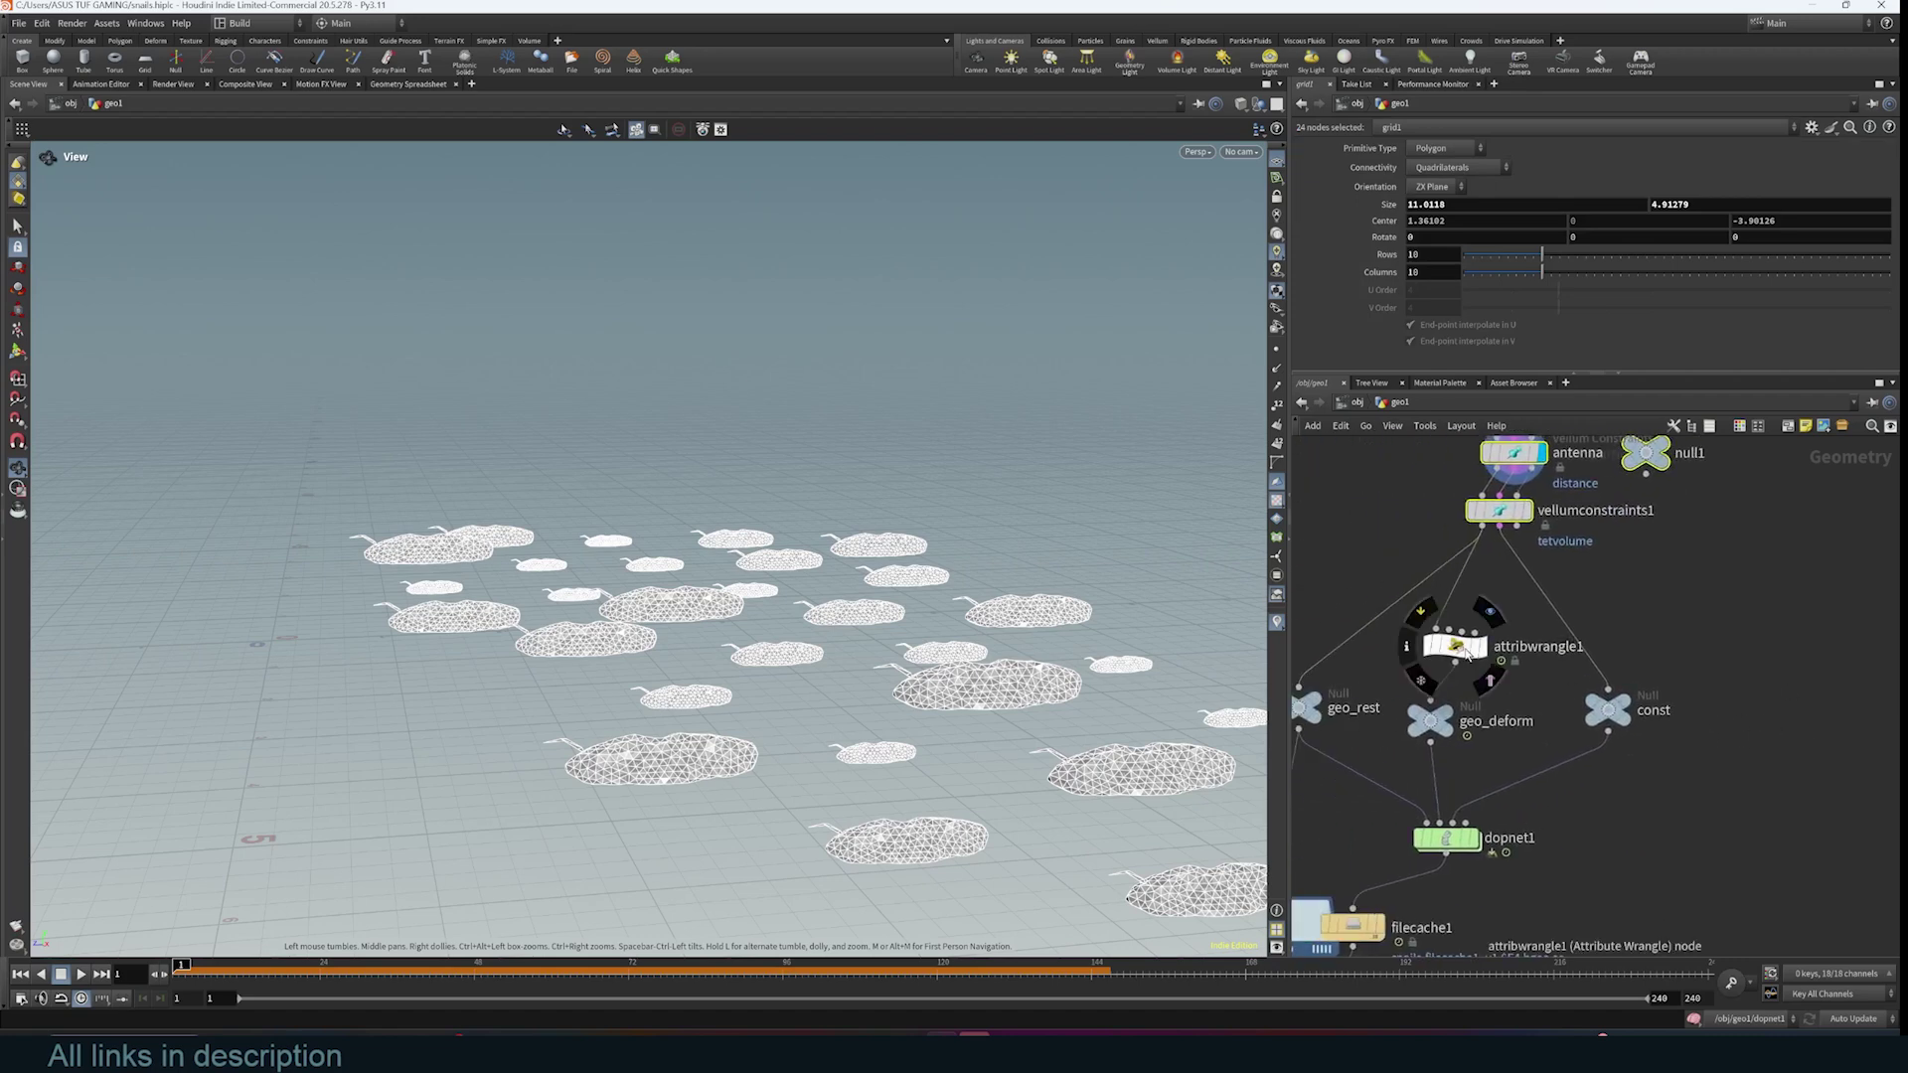
pyautogui.click(1474, 616)
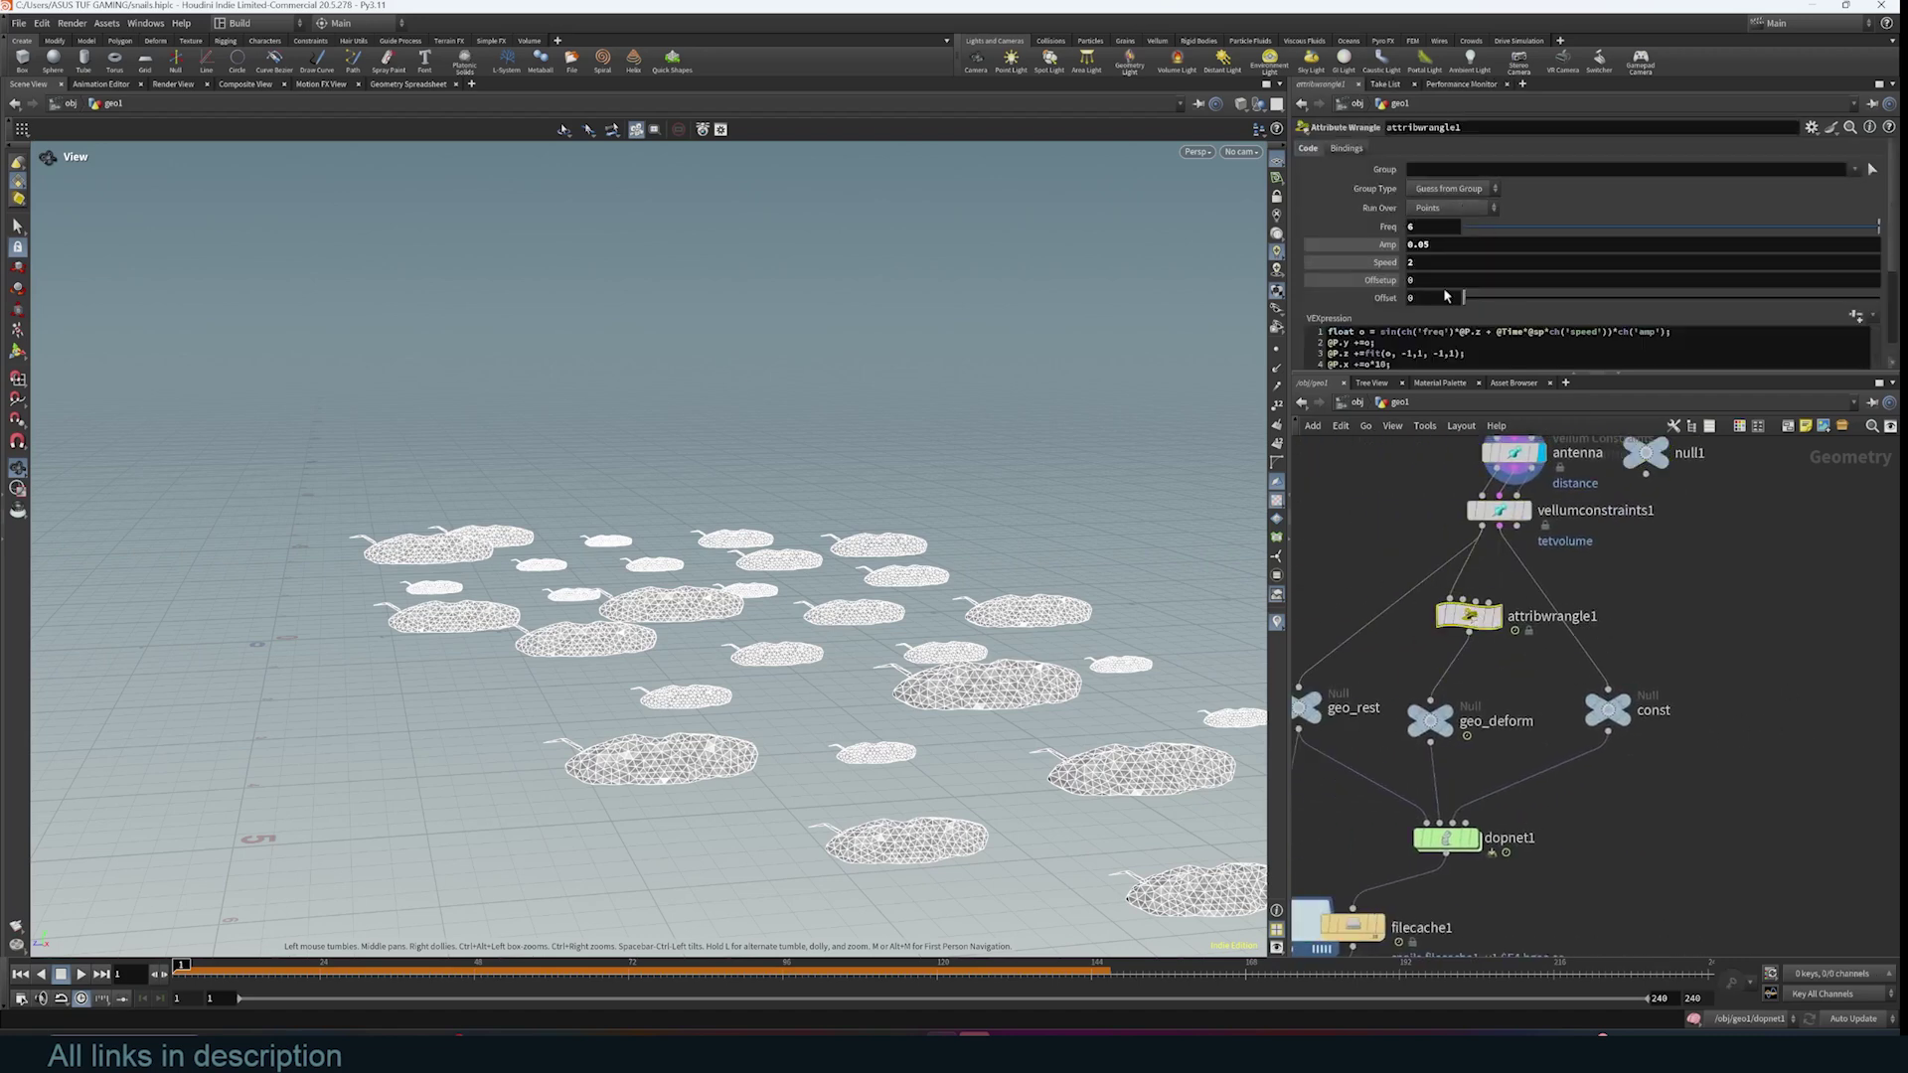
pyautogui.scroll(-1, 1405, 301)
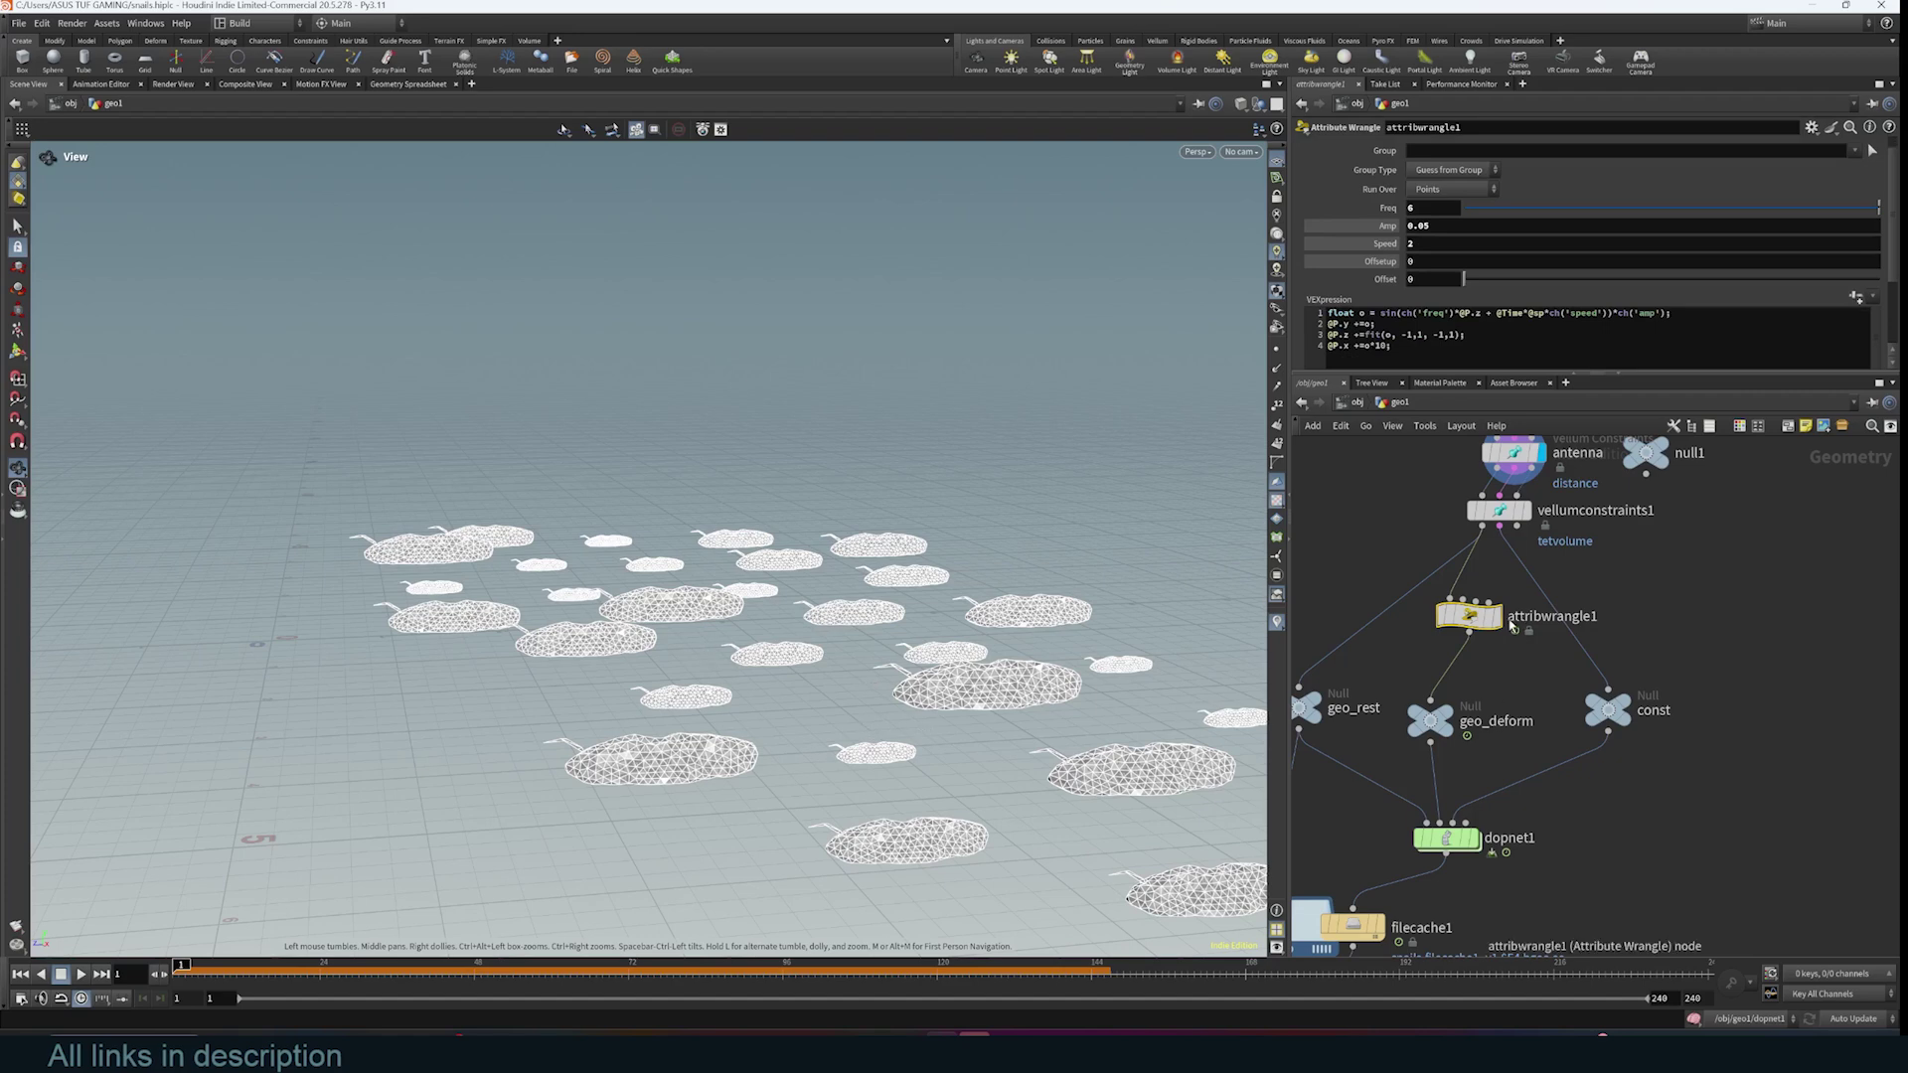
# - Display attribwrangle1 and play the timeline to preview the wave deformation of the slugs, then stop playback
pyautogui.click(1496, 617)
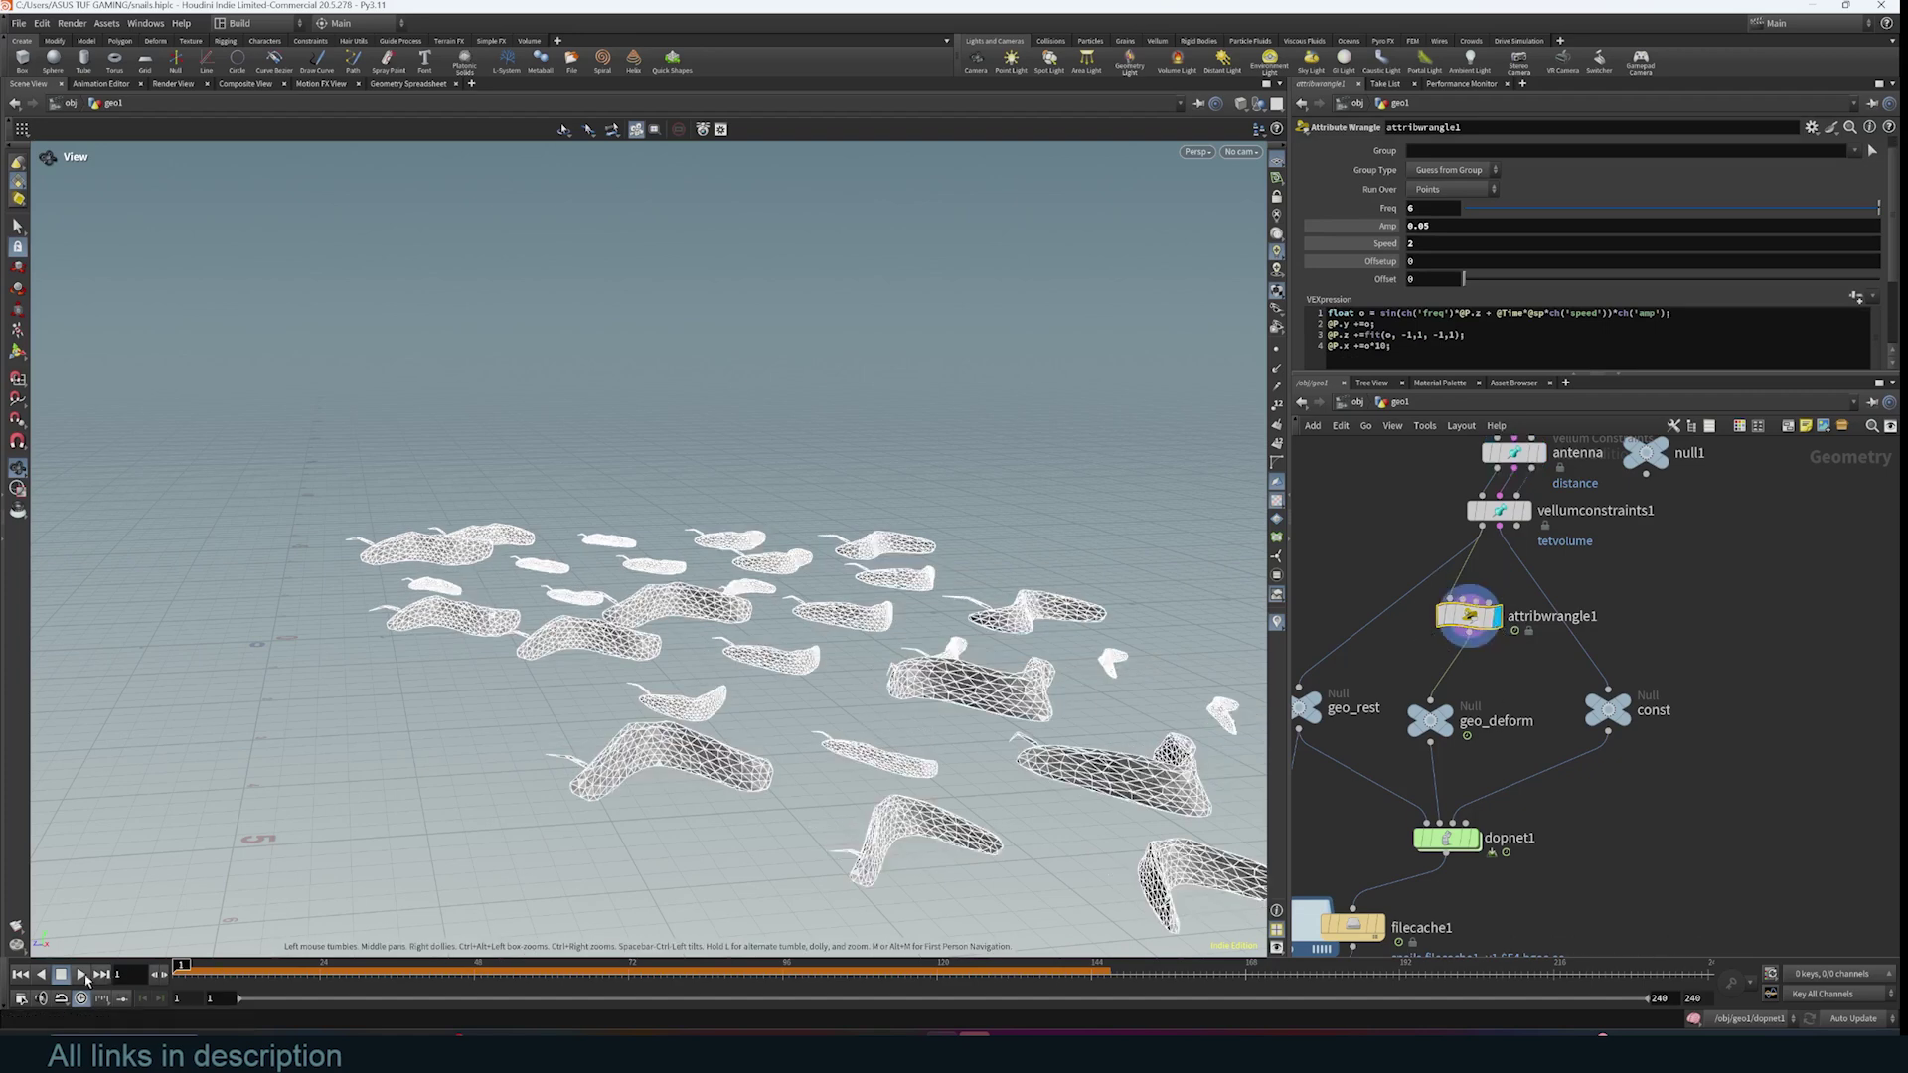
pyautogui.click(86, 976)
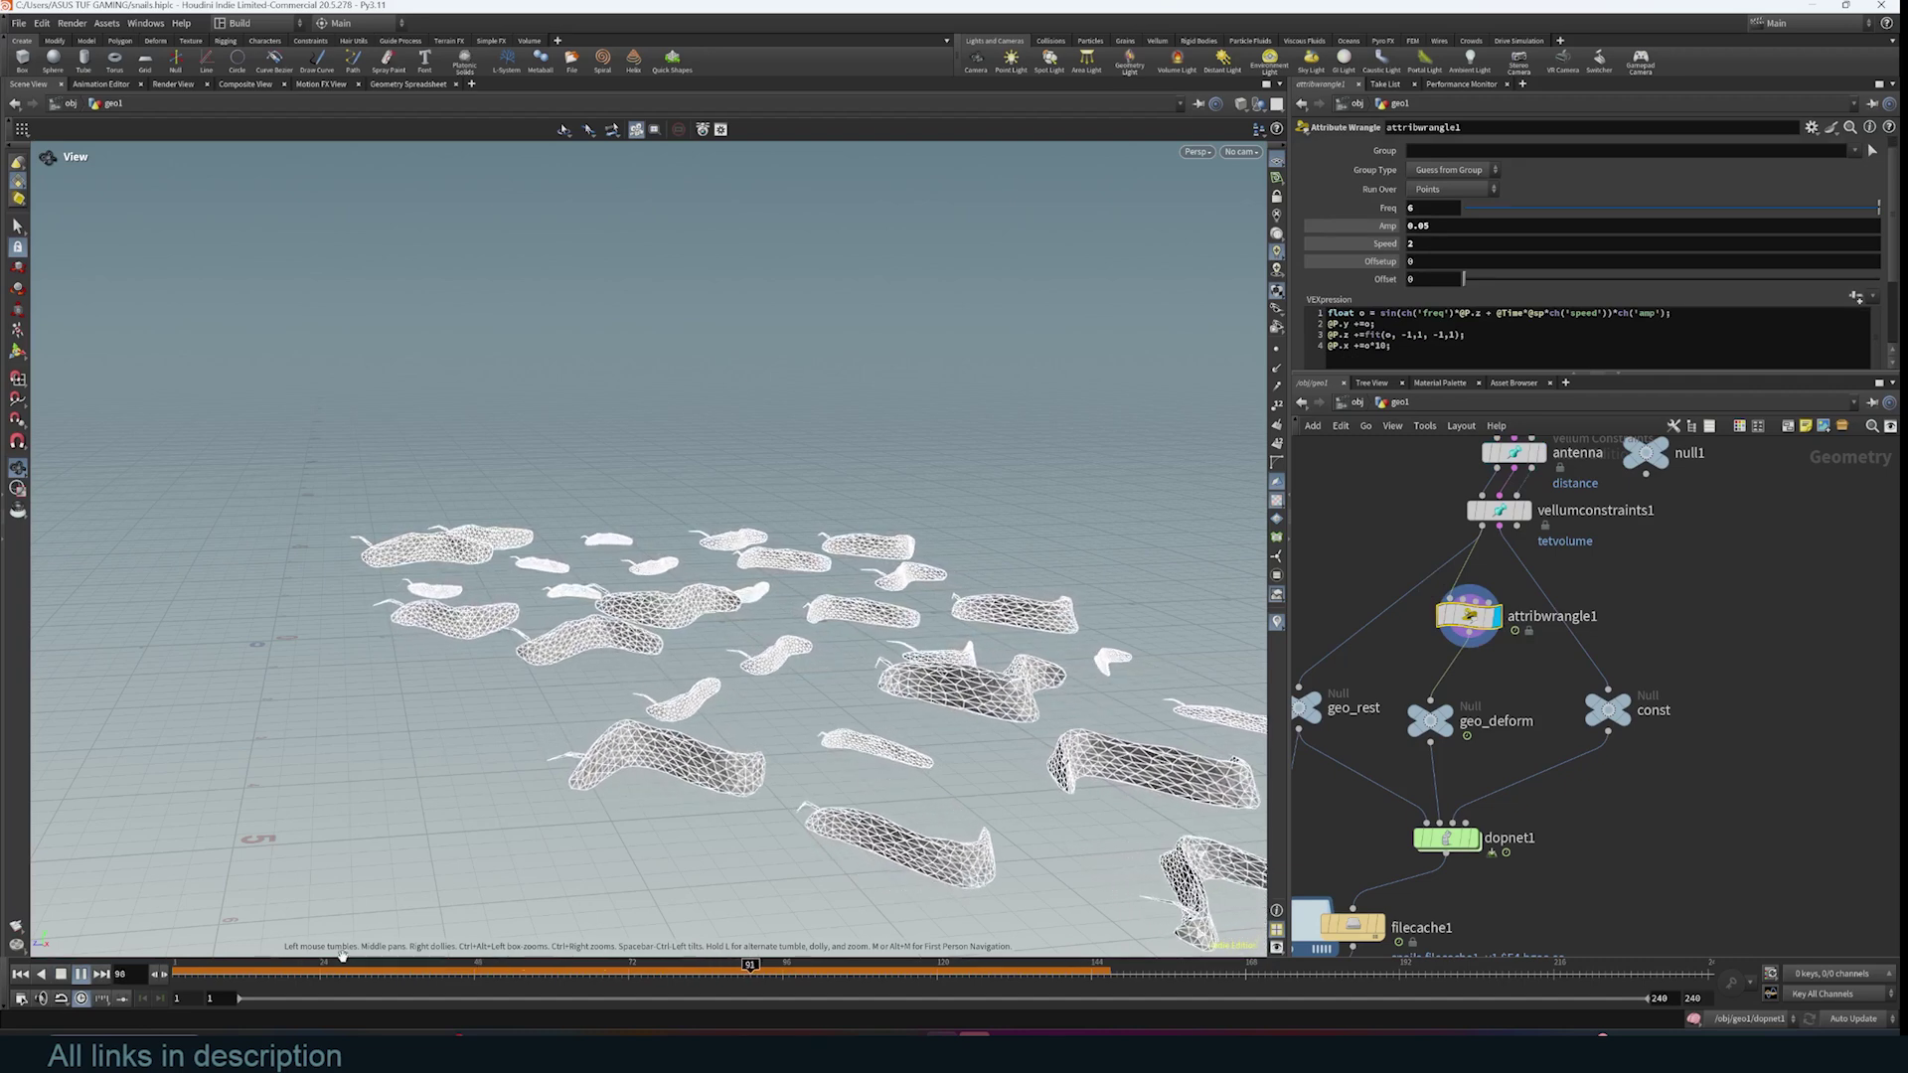
pyautogui.click(80, 974)
pyautogui.moveTo(910, 1034)
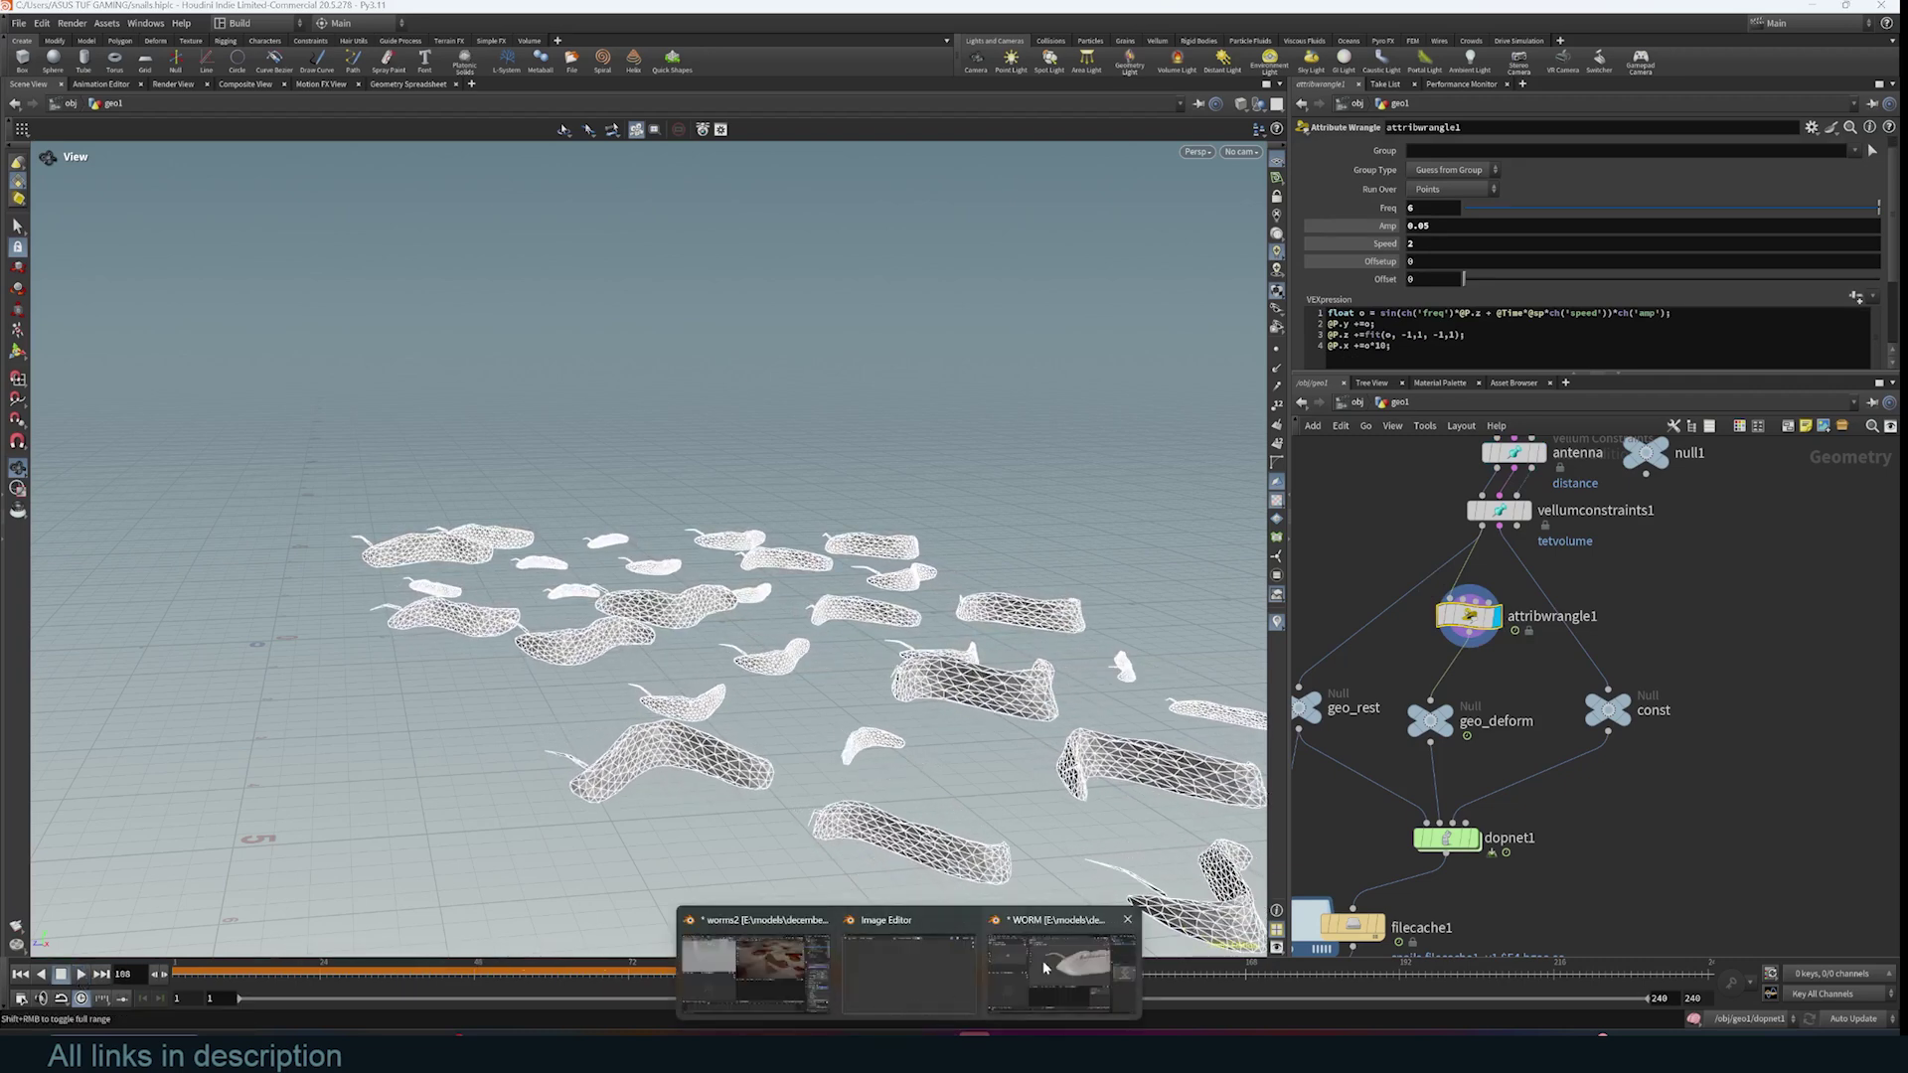
# - Open the tmp folder and play the worms0001-0140.mp4 and worms50001-0240.mp4 renders
pyautogui.click(755, 1034)
pyautogui.doubleClick(716, 636)
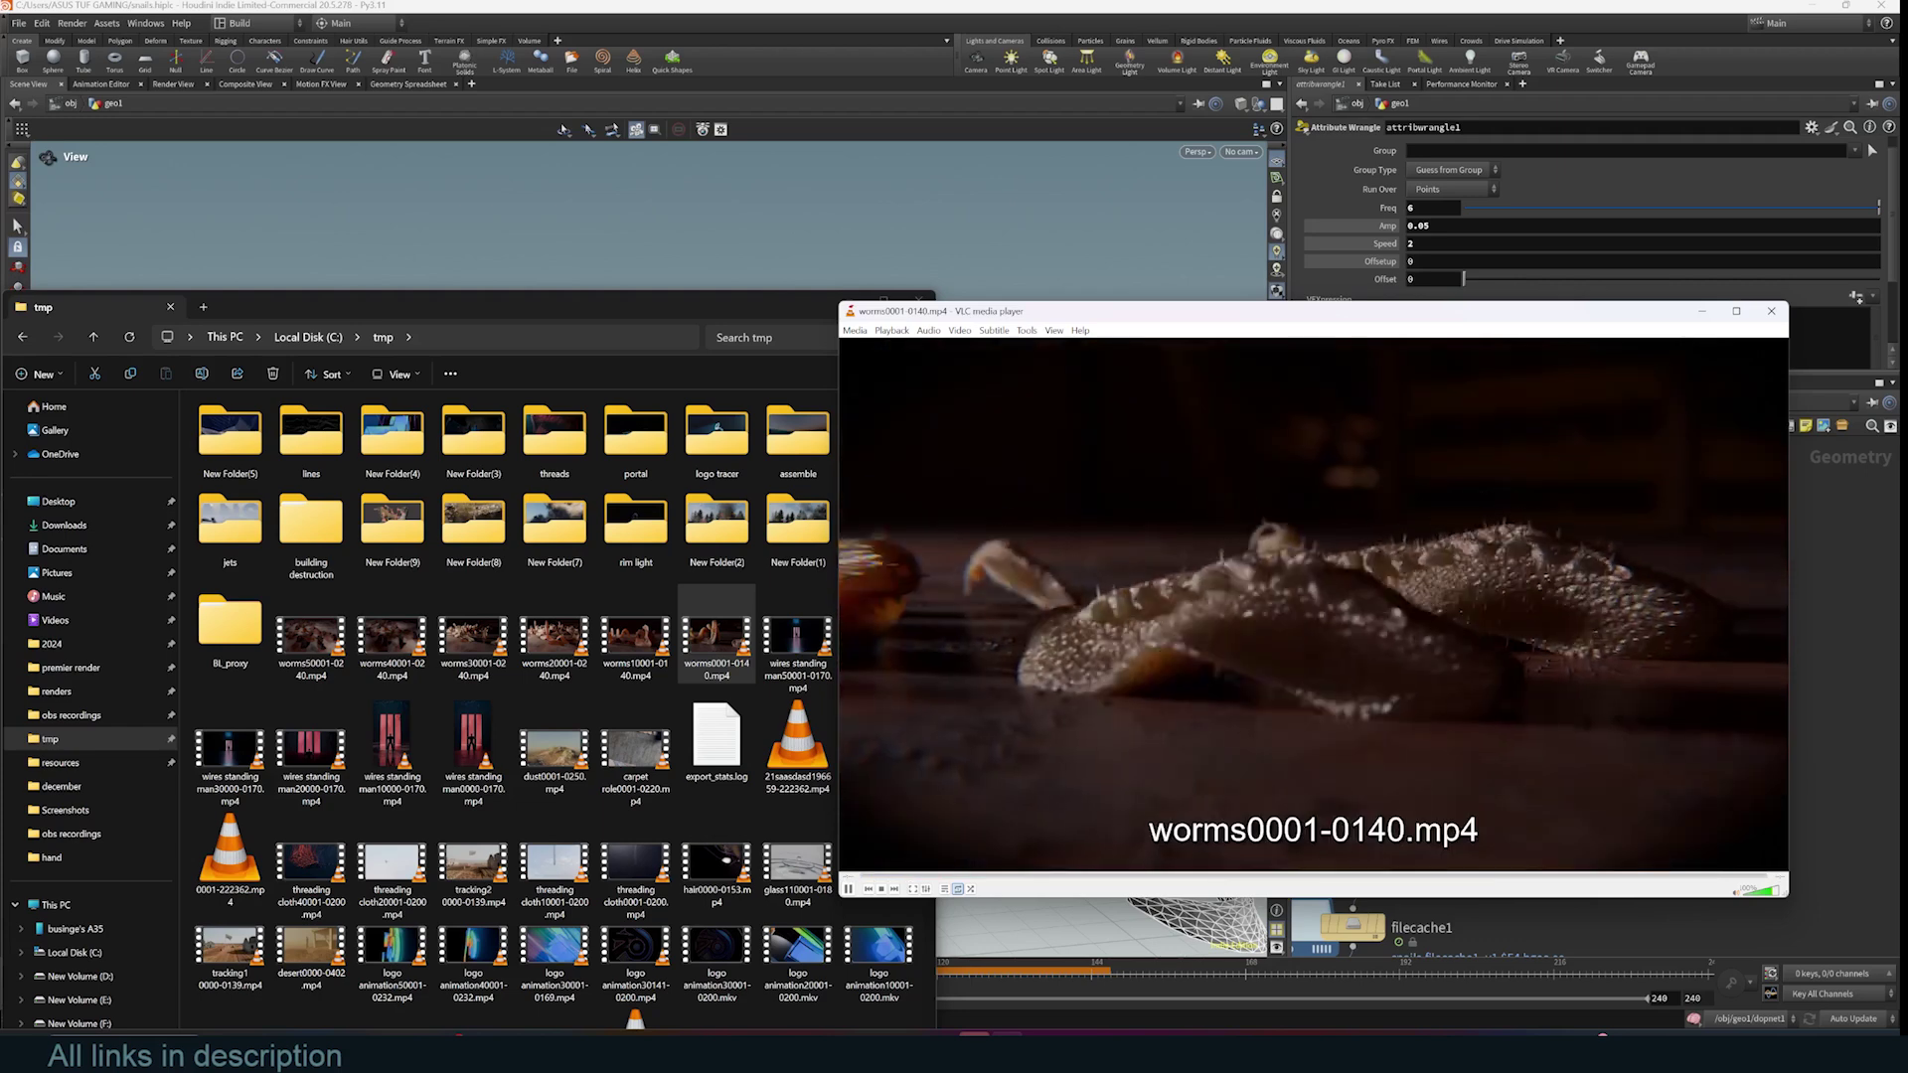
pyautogui.doubleClick(298, 656)
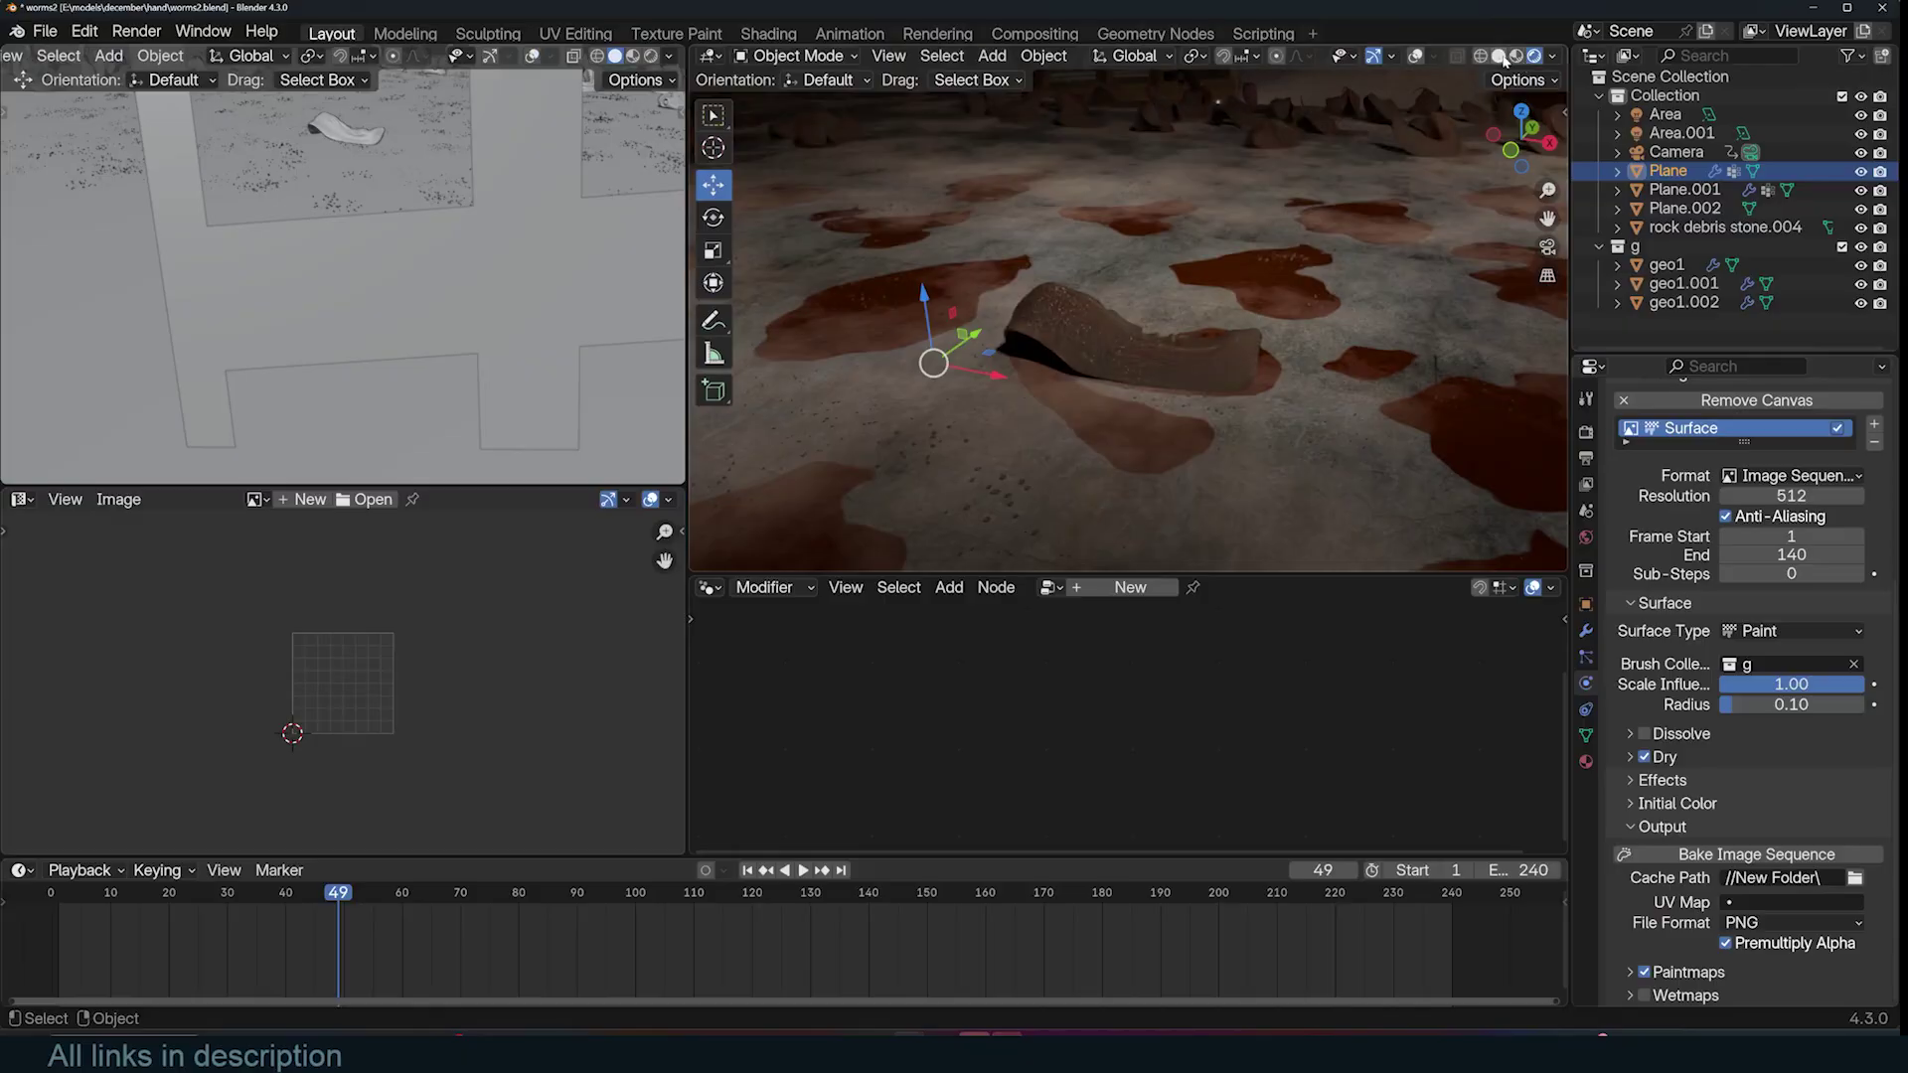
# - Switch to Blender, preview the scene in Material Preview shading, and examine the painted ground plane along with its modifiers
pyautogui.click(1504, 58)
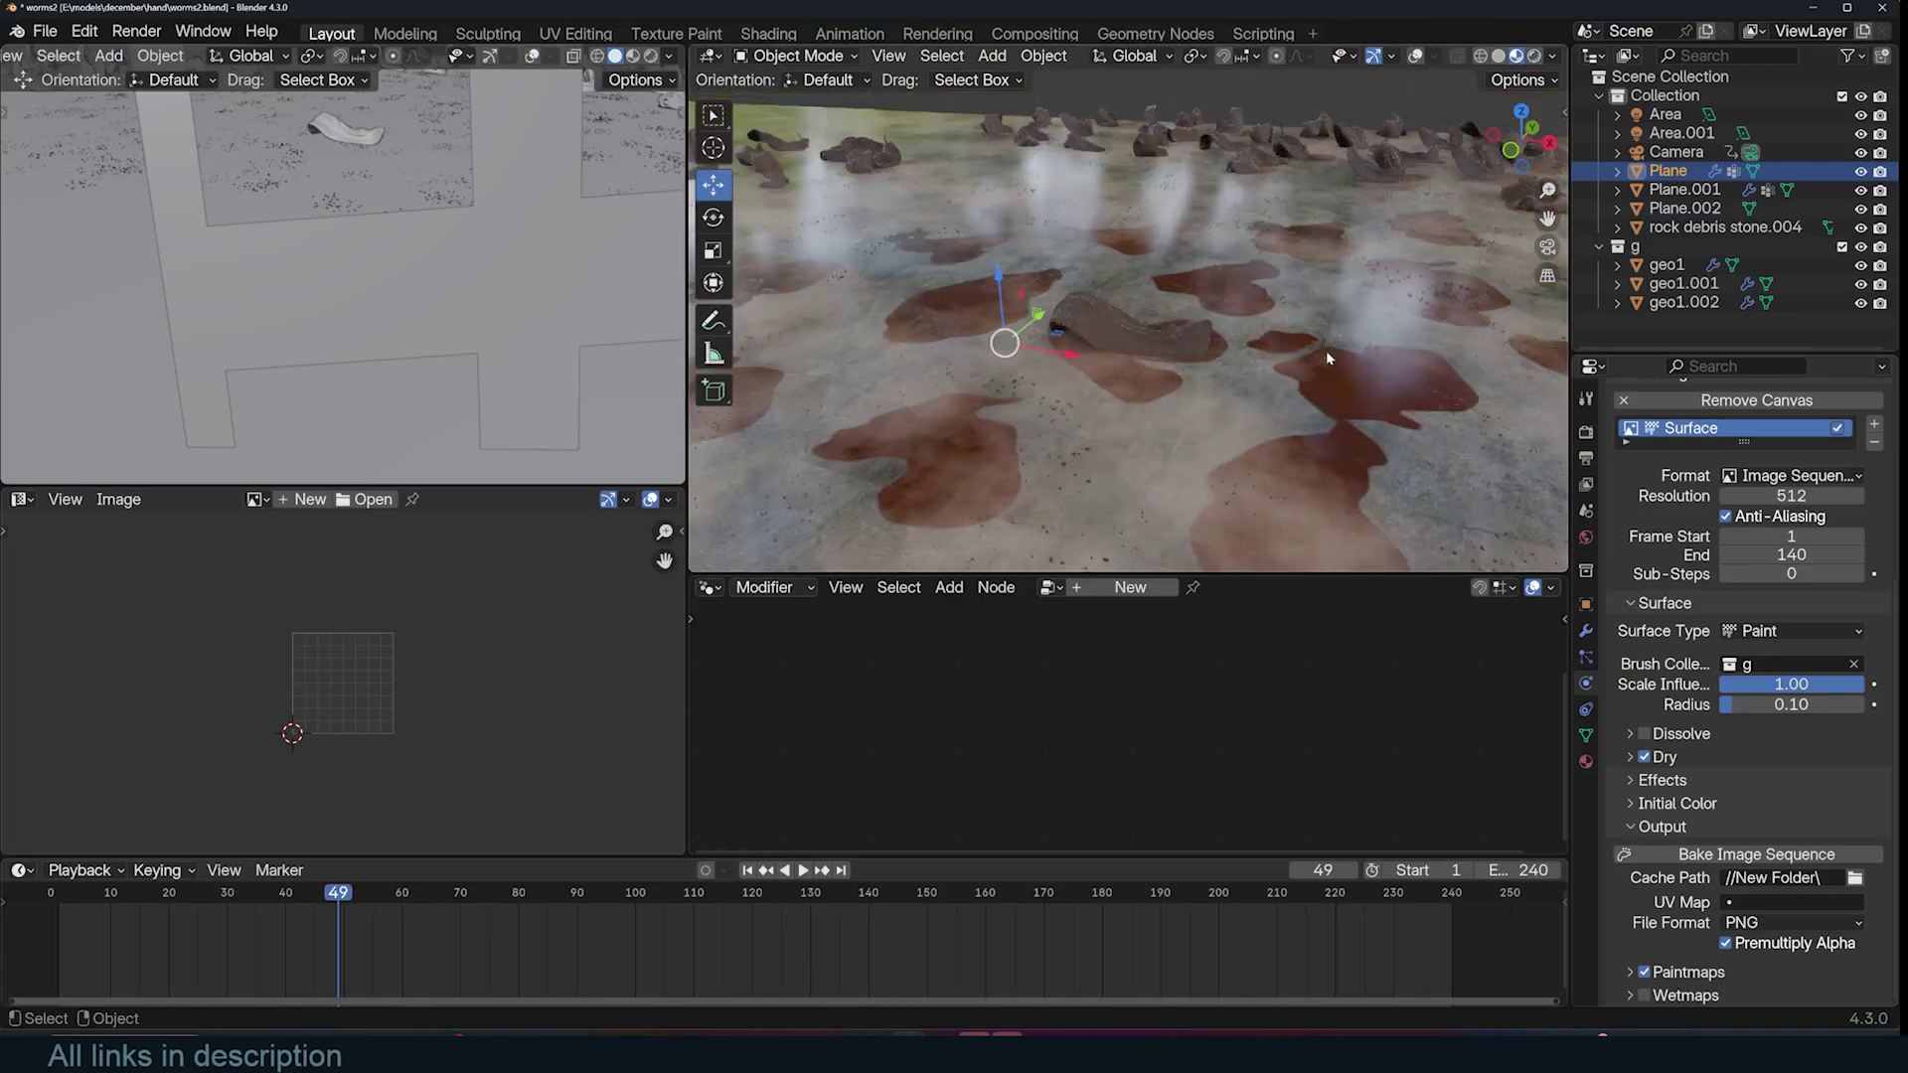
pyautogui.moveTo(1326, 350)
pyautogui.mouseDown(button='middle')
pyautogui.moveTo(1117, 324)
pyautogui.moveTo(1107, 433)
pyautogui.moveTo(1113, 417)
pyautogui.mouseUp(button='middle')
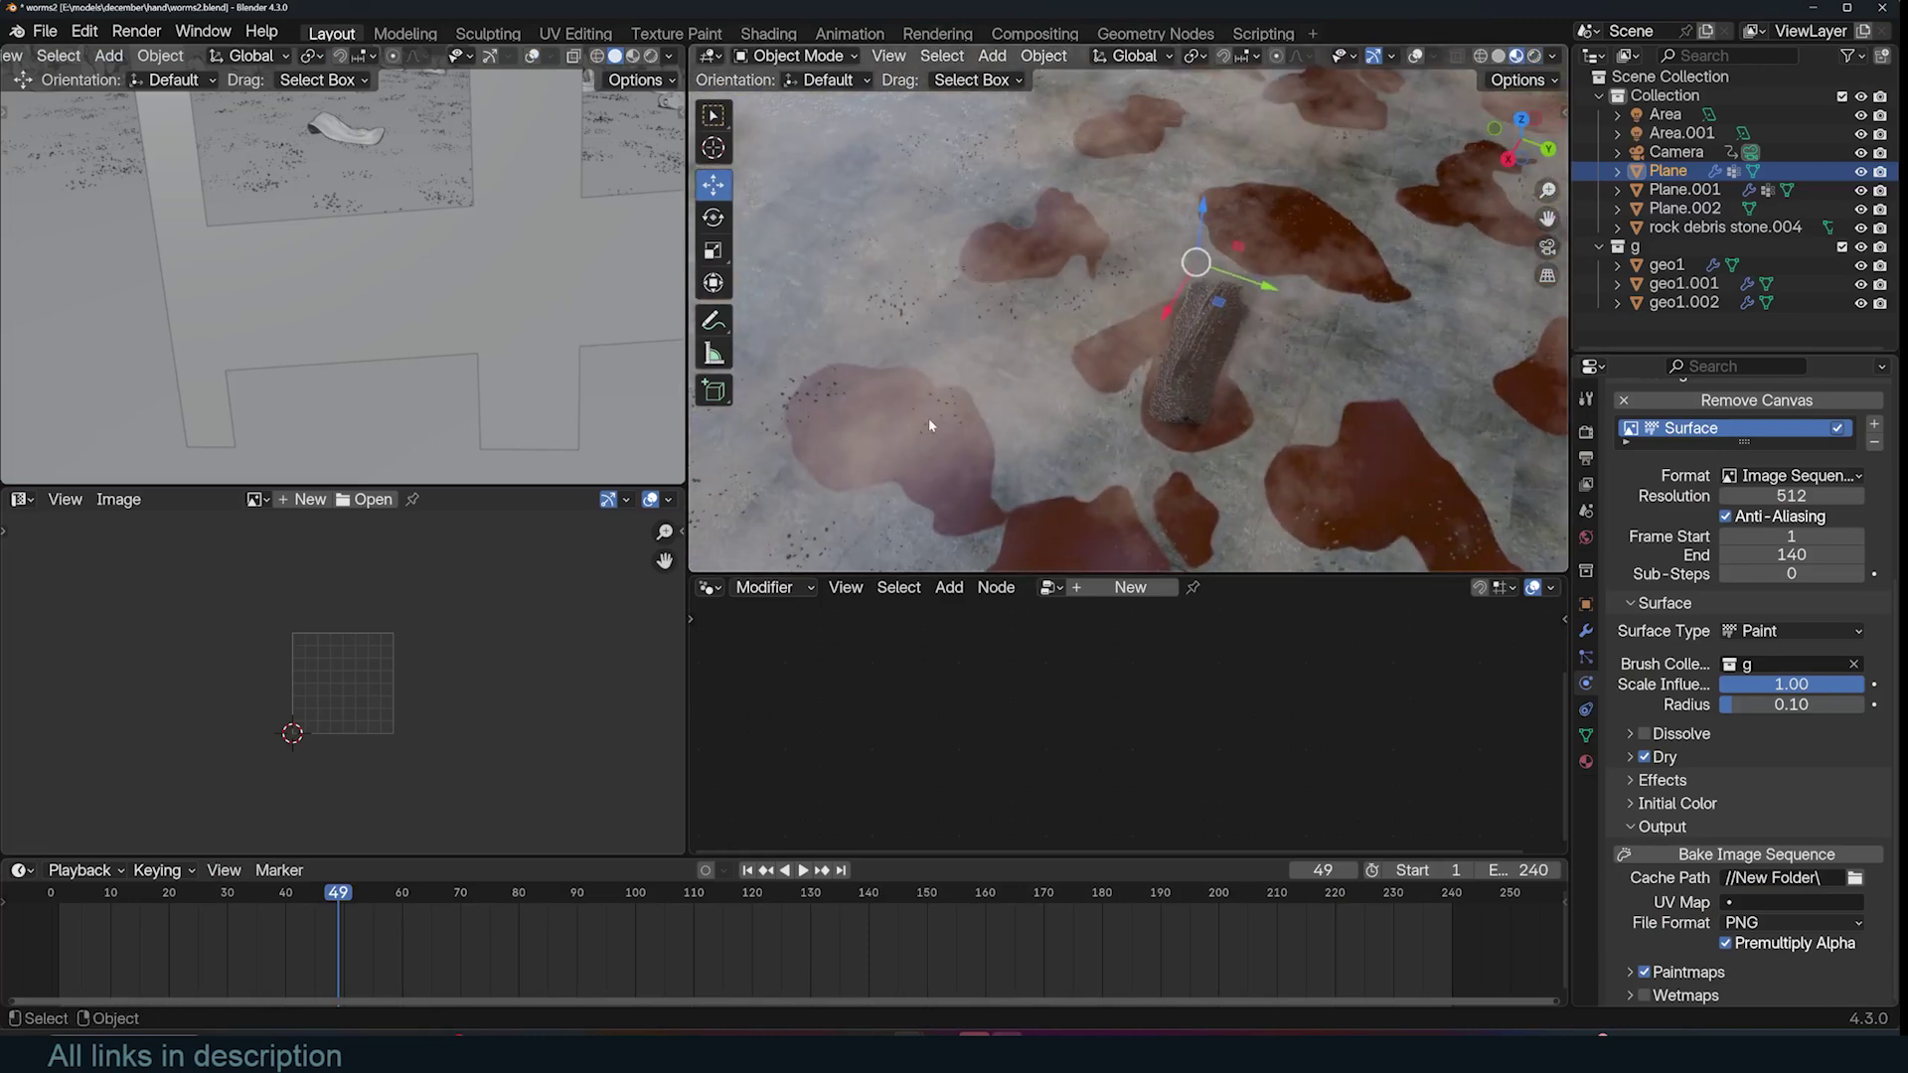
pyautogui.scroll(-4, 1056, 377)
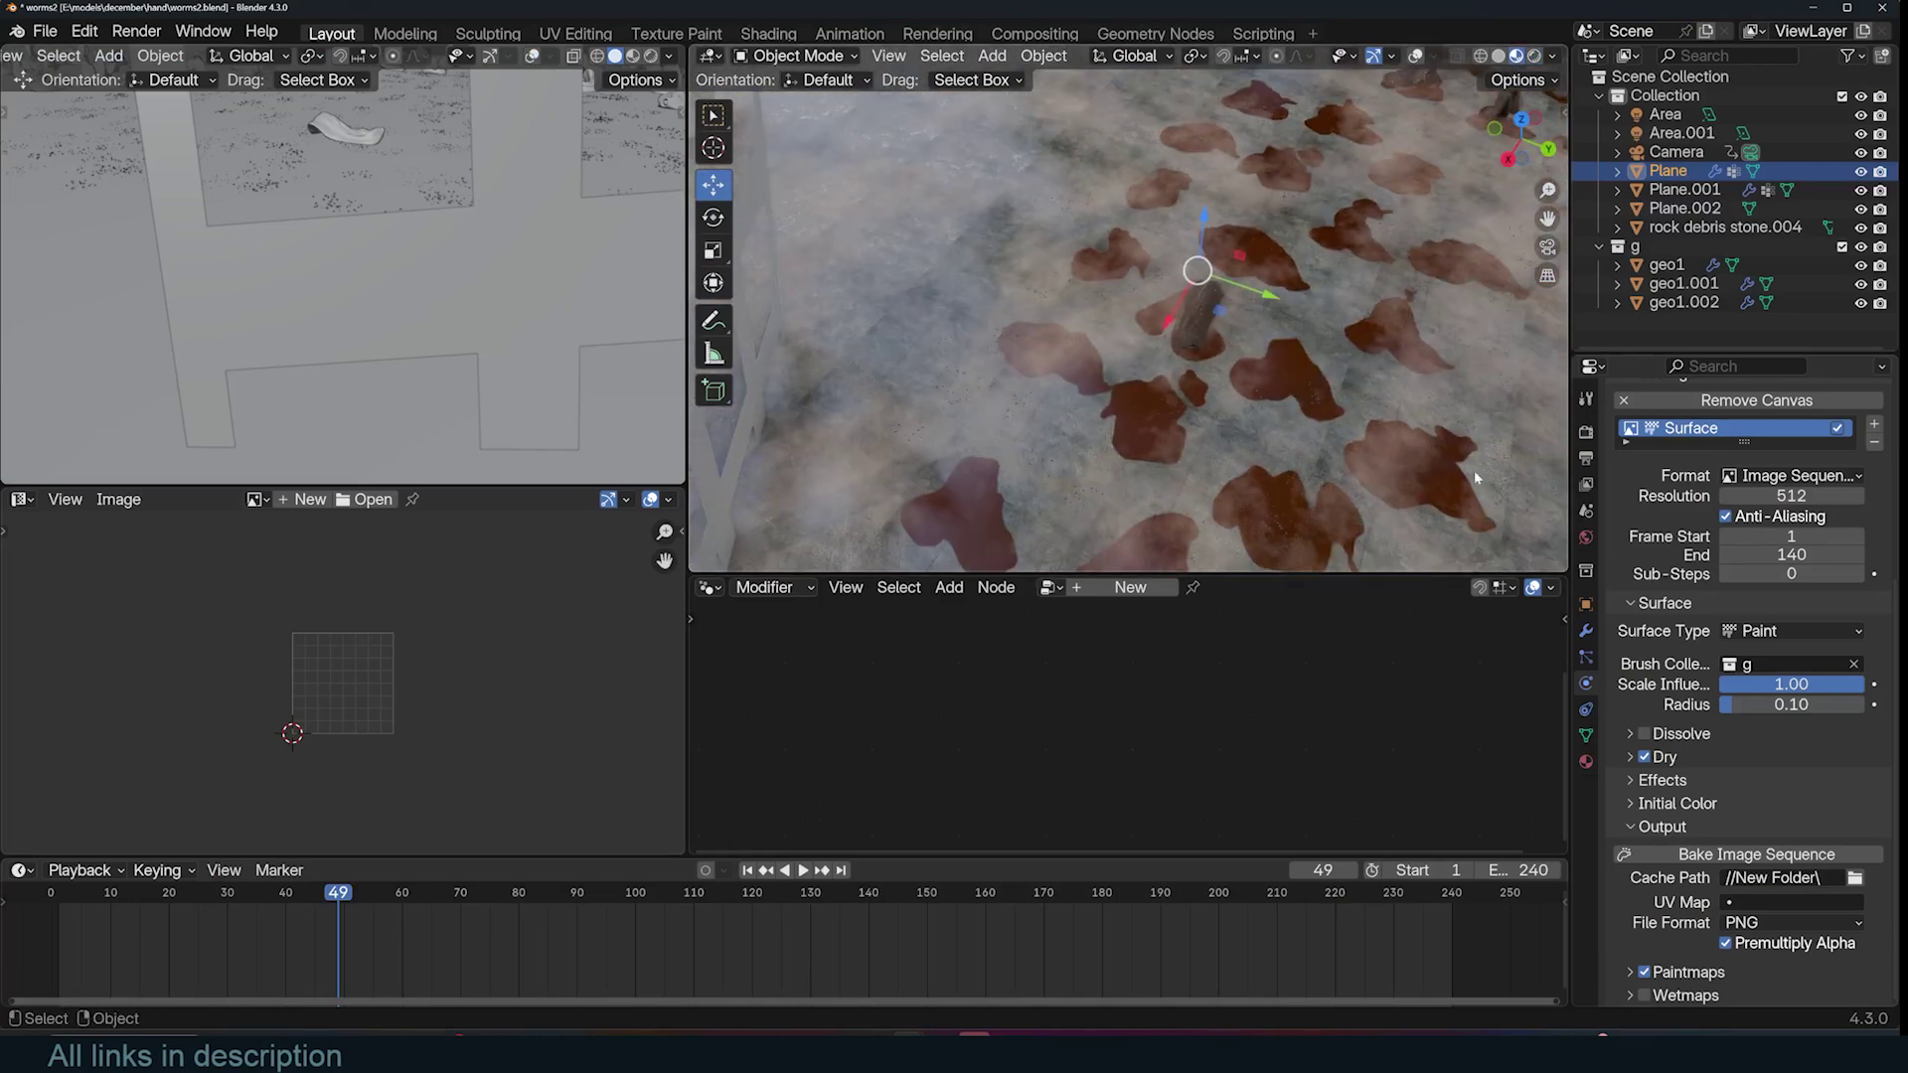
pyautogui.scroll(5, 1687, 528)
pyautogui.moveTo(1254, 328); pyautogui.dragTo(1170, 435, button='middle')
pyautogui.click(1586, 630)
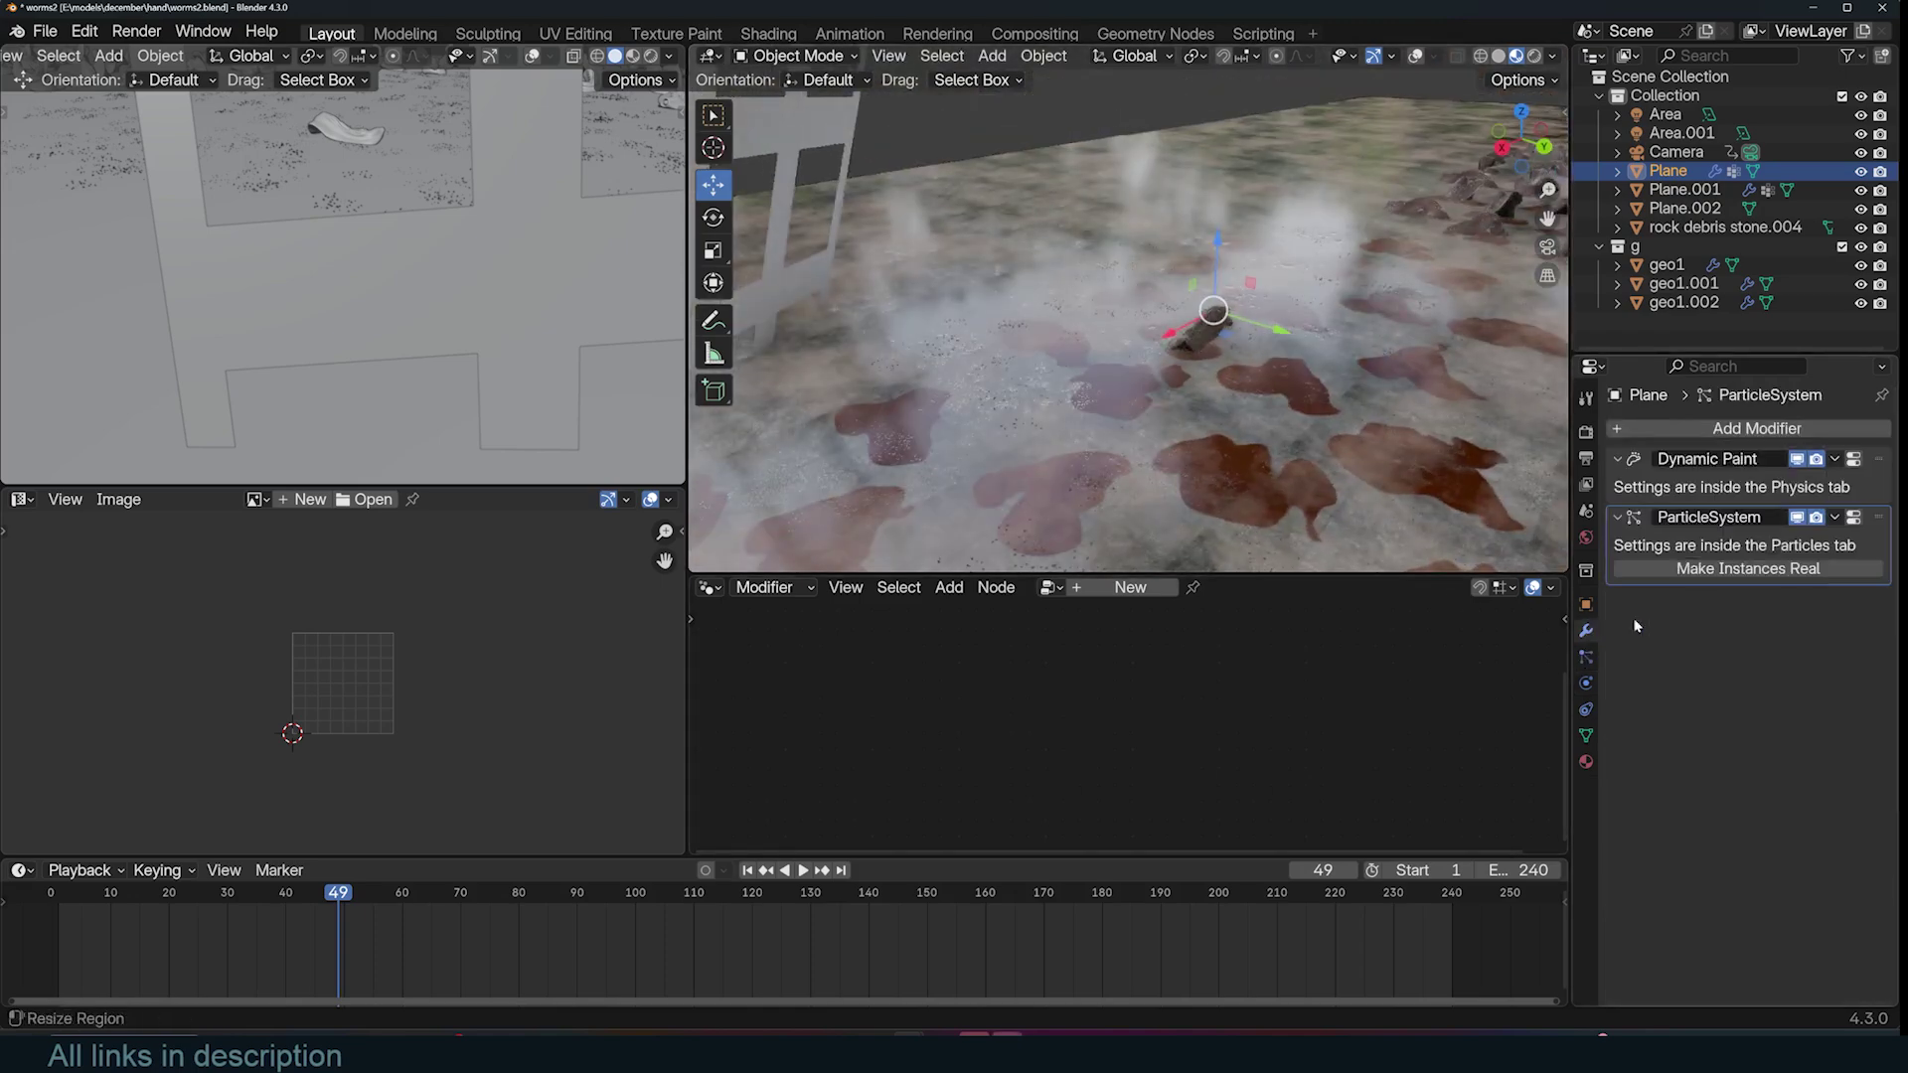
pyautogui.moveTo(1095, 345)
pyautogui.mouseDown(button='middle')
pyautogui.moveTo(1050, 354)
pyautogui.moveTo(1395, 440)
pyautogui.mouseUp(button='middle')
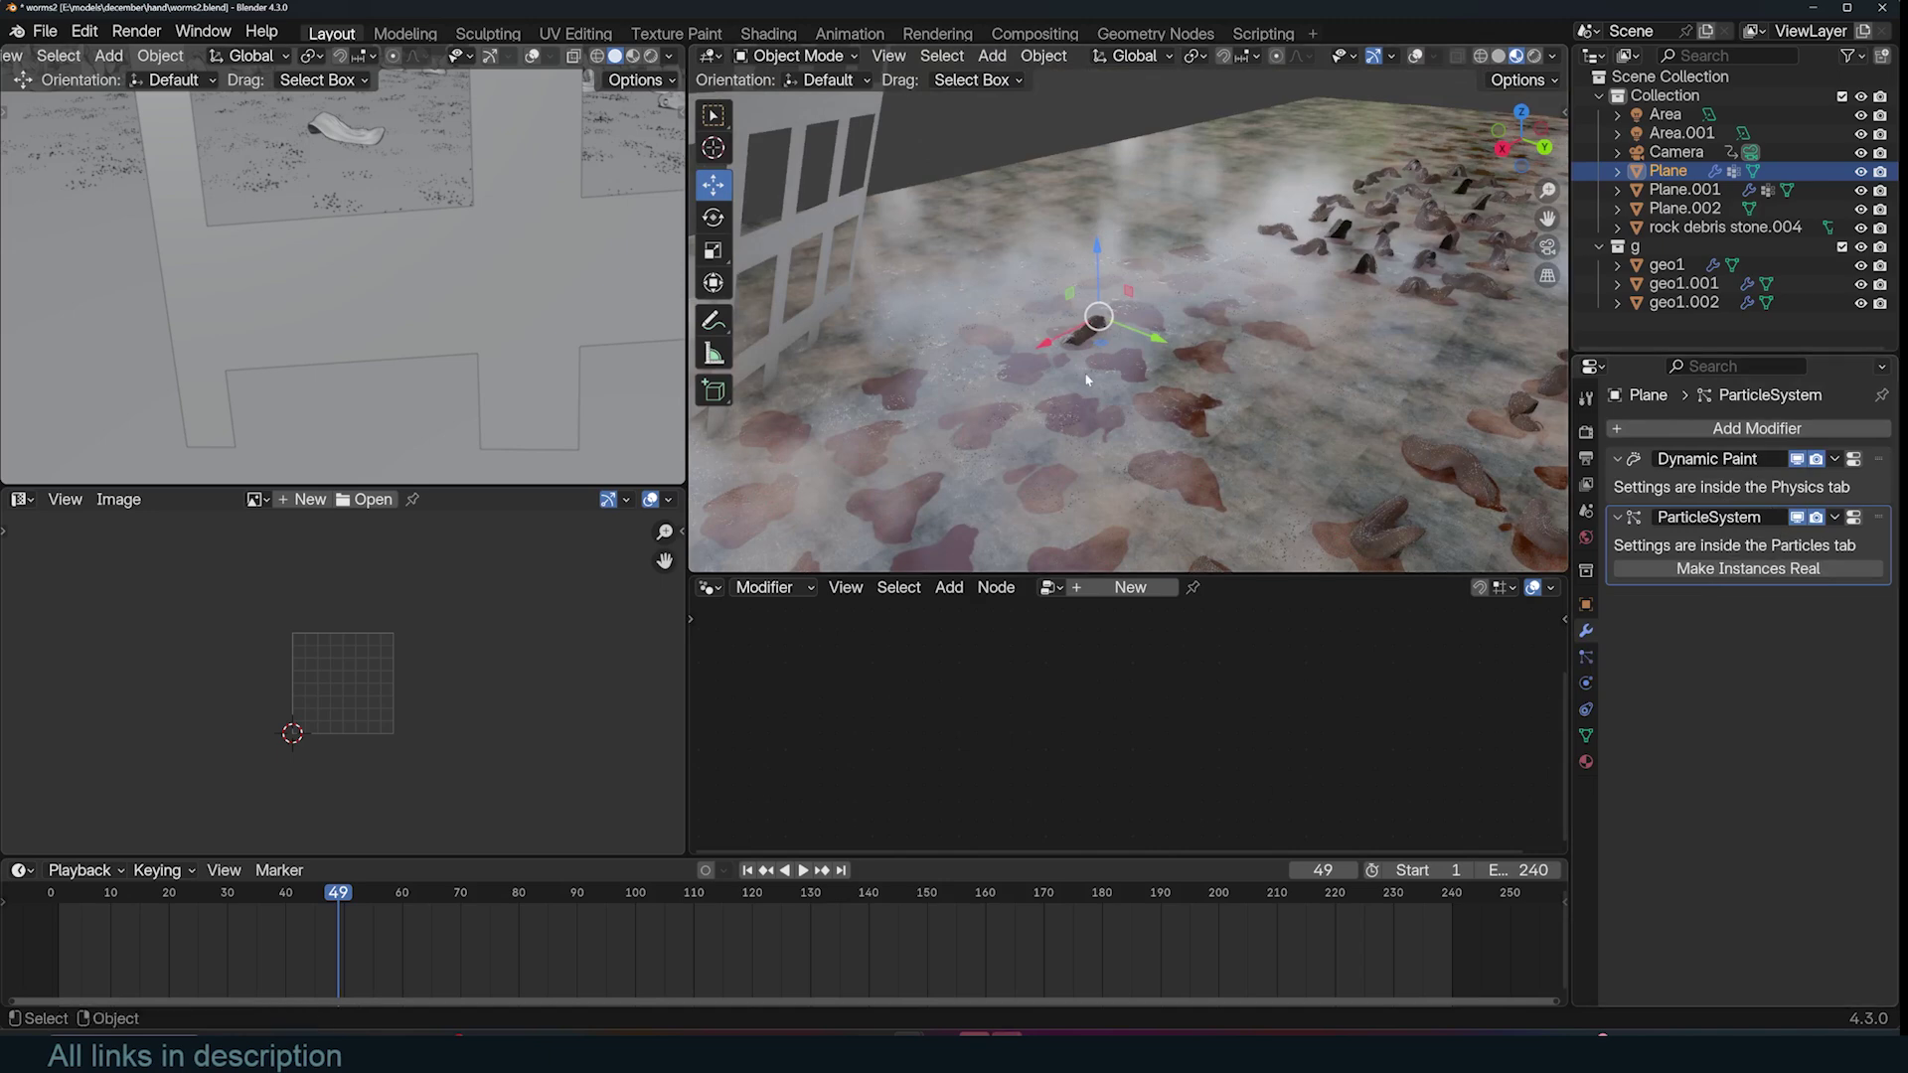
# - Show the viewport overlays and disable the viewport display of geo1's Geometry Nodes modifier, leaving nothing selected
pyautogui.click(1415, 56)
pyautogui.scroll(5, 994, 377)
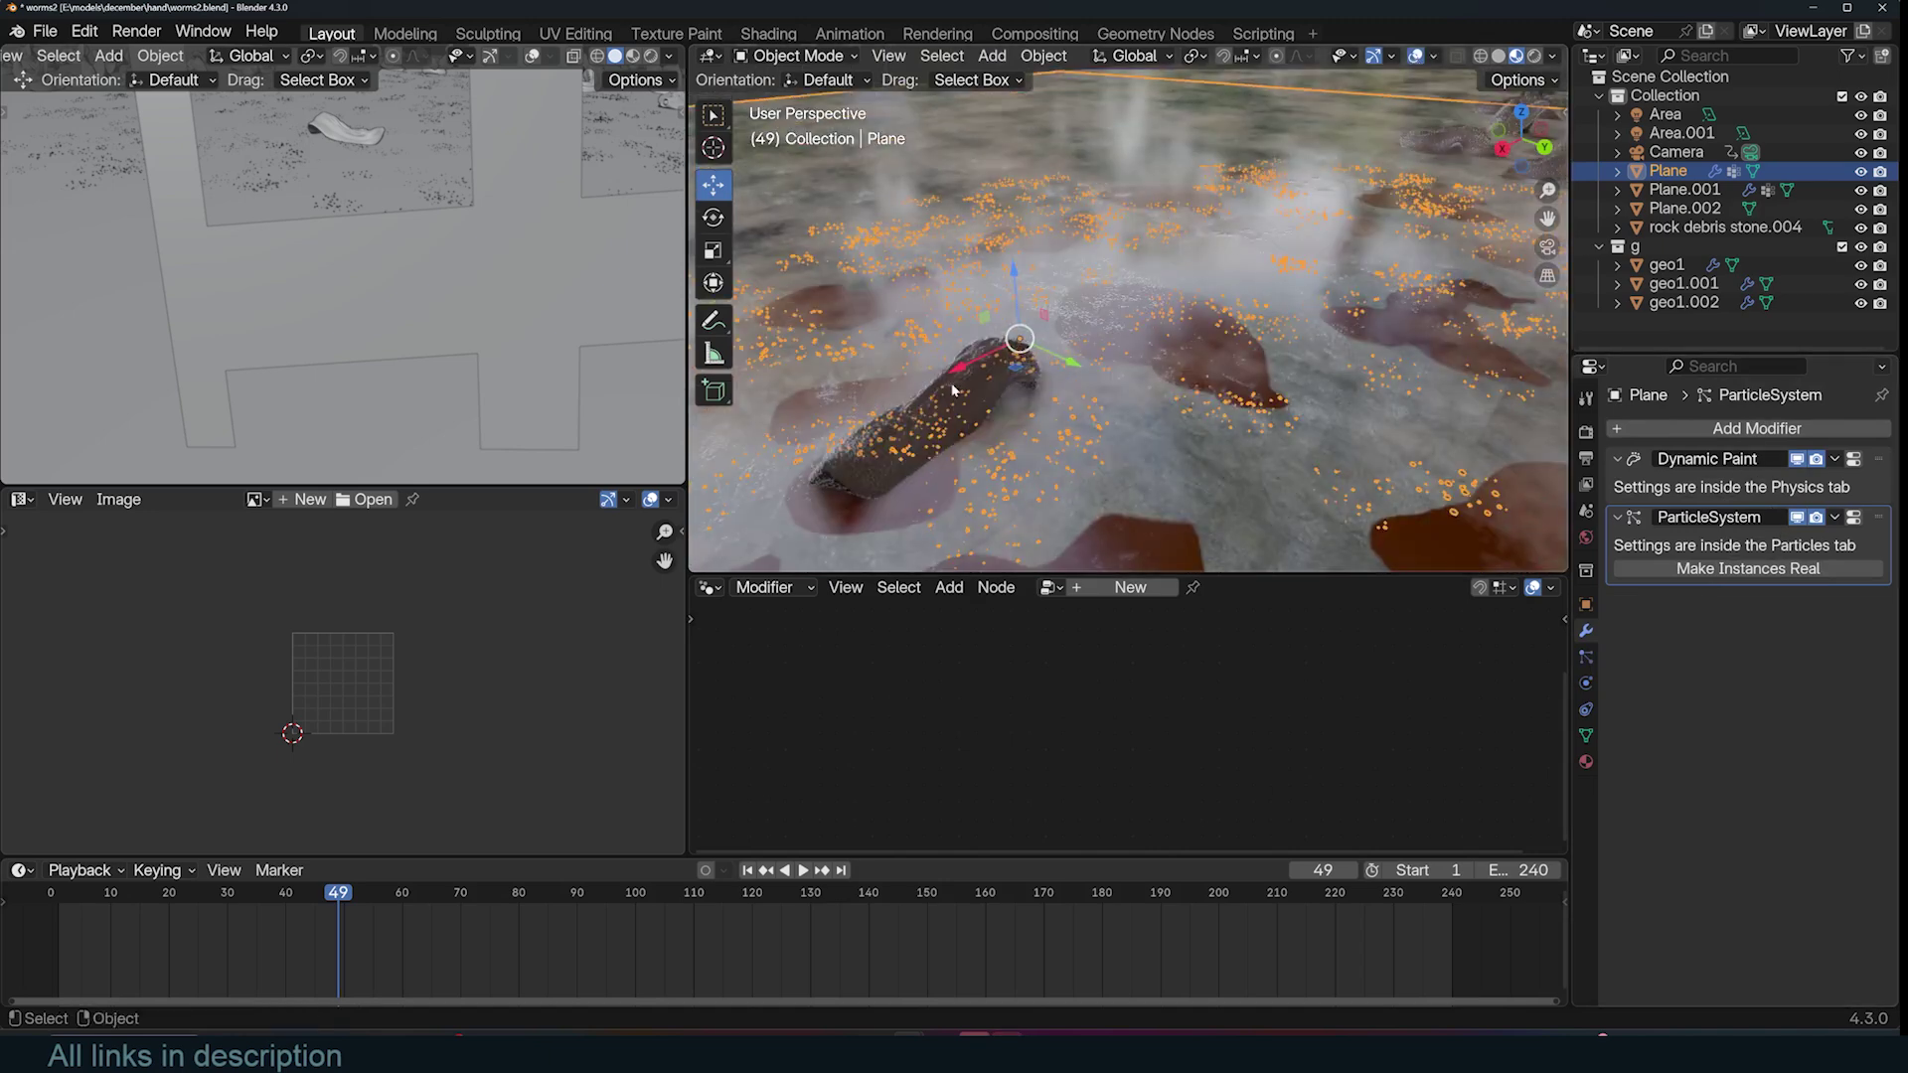
pyautogui.click(991, 383)
pyautogui.scroll(-5, 1228, 435)
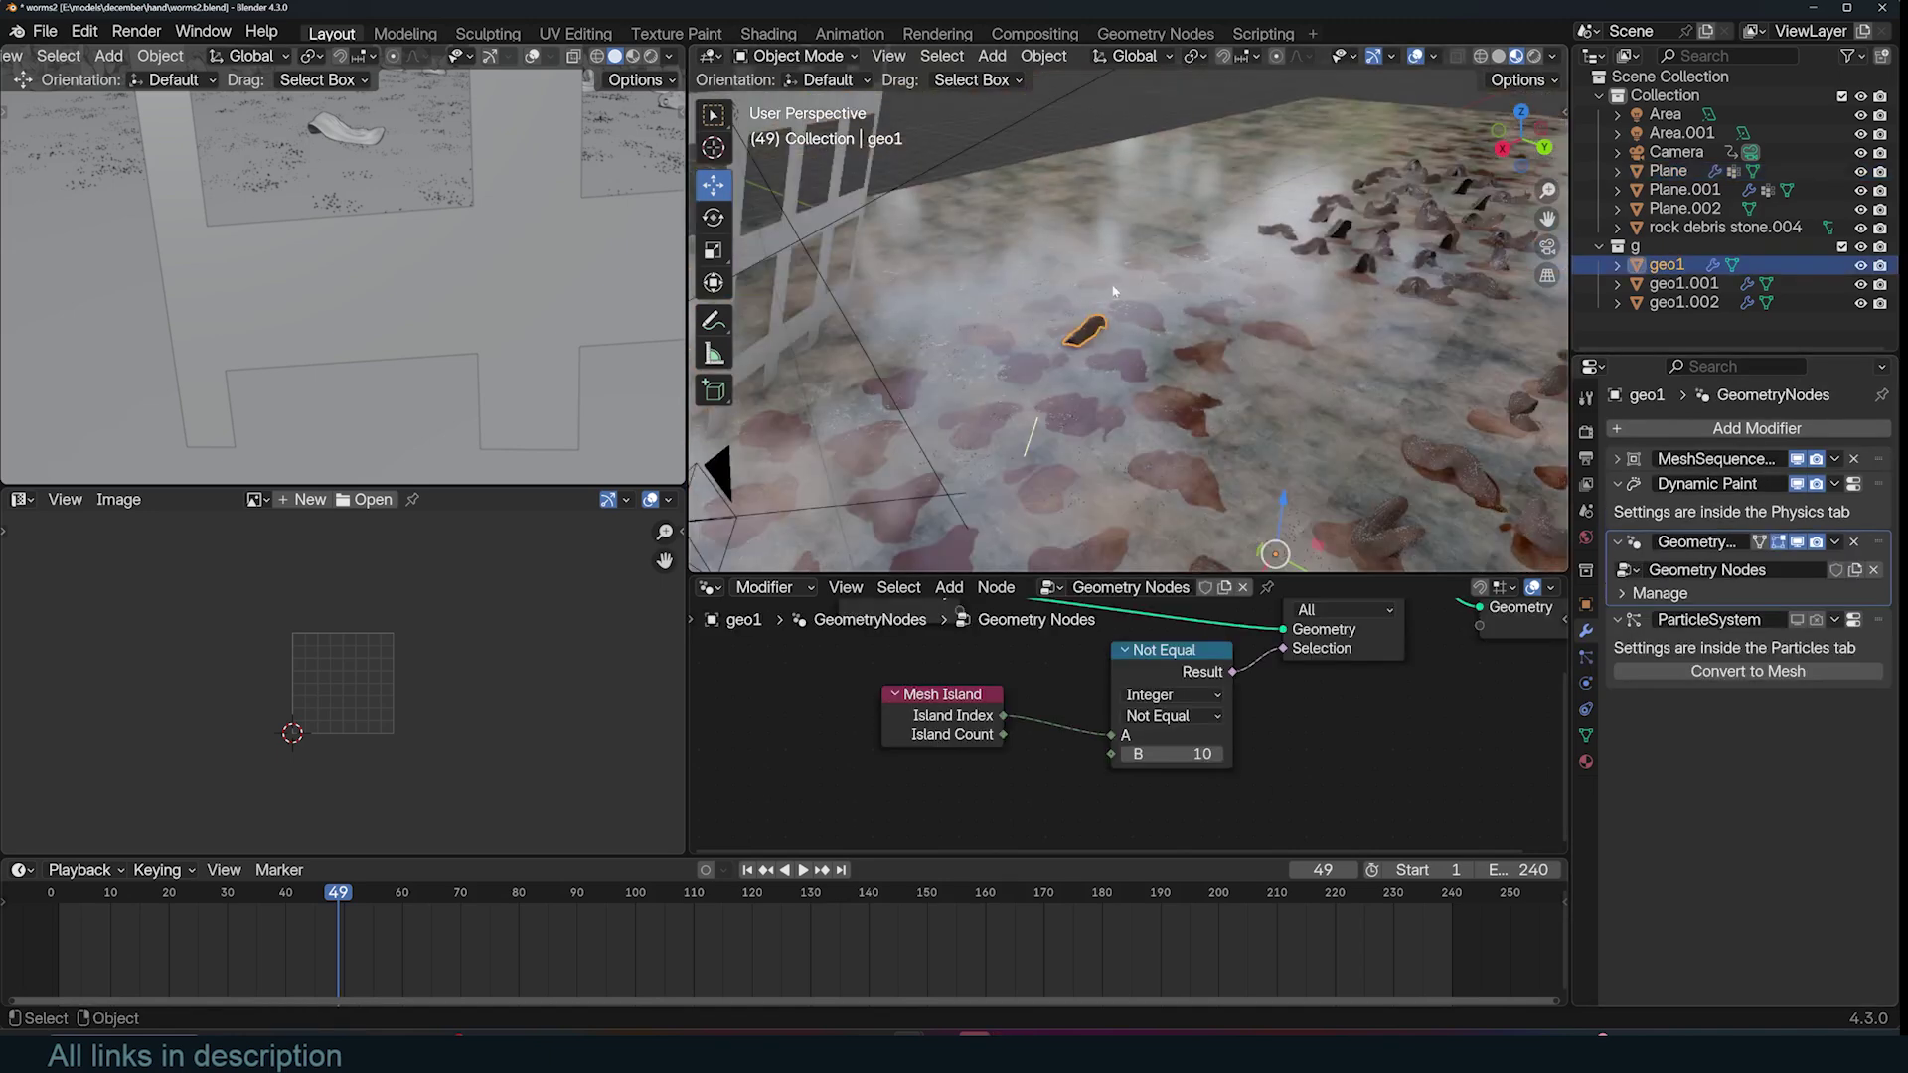
pyautogui.click(1798, 544)
pyautogui.hotkey('alt', 'a')
pyautogui.scroll(4, 1235, 443)
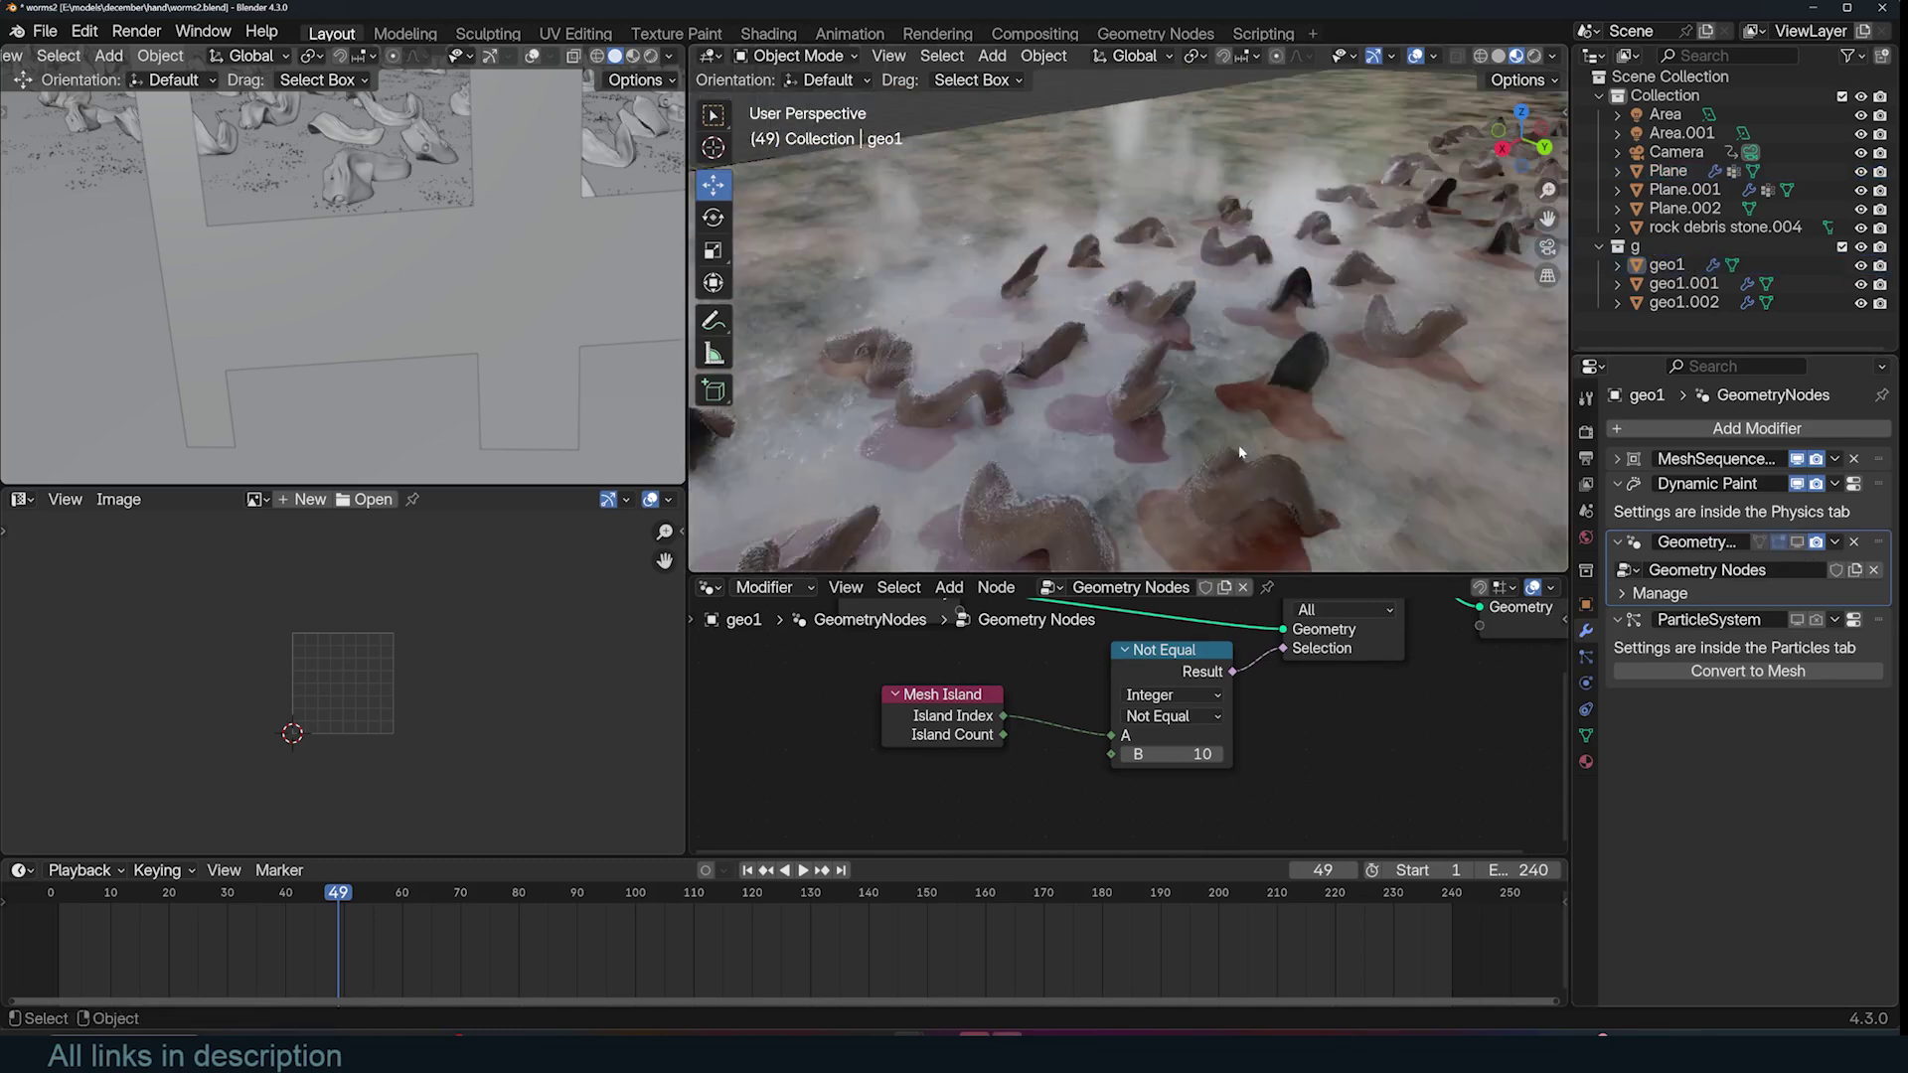
pyautogui.moveTo(1235, 443); pyautogui.dragTo(1090, 426, button='middle')
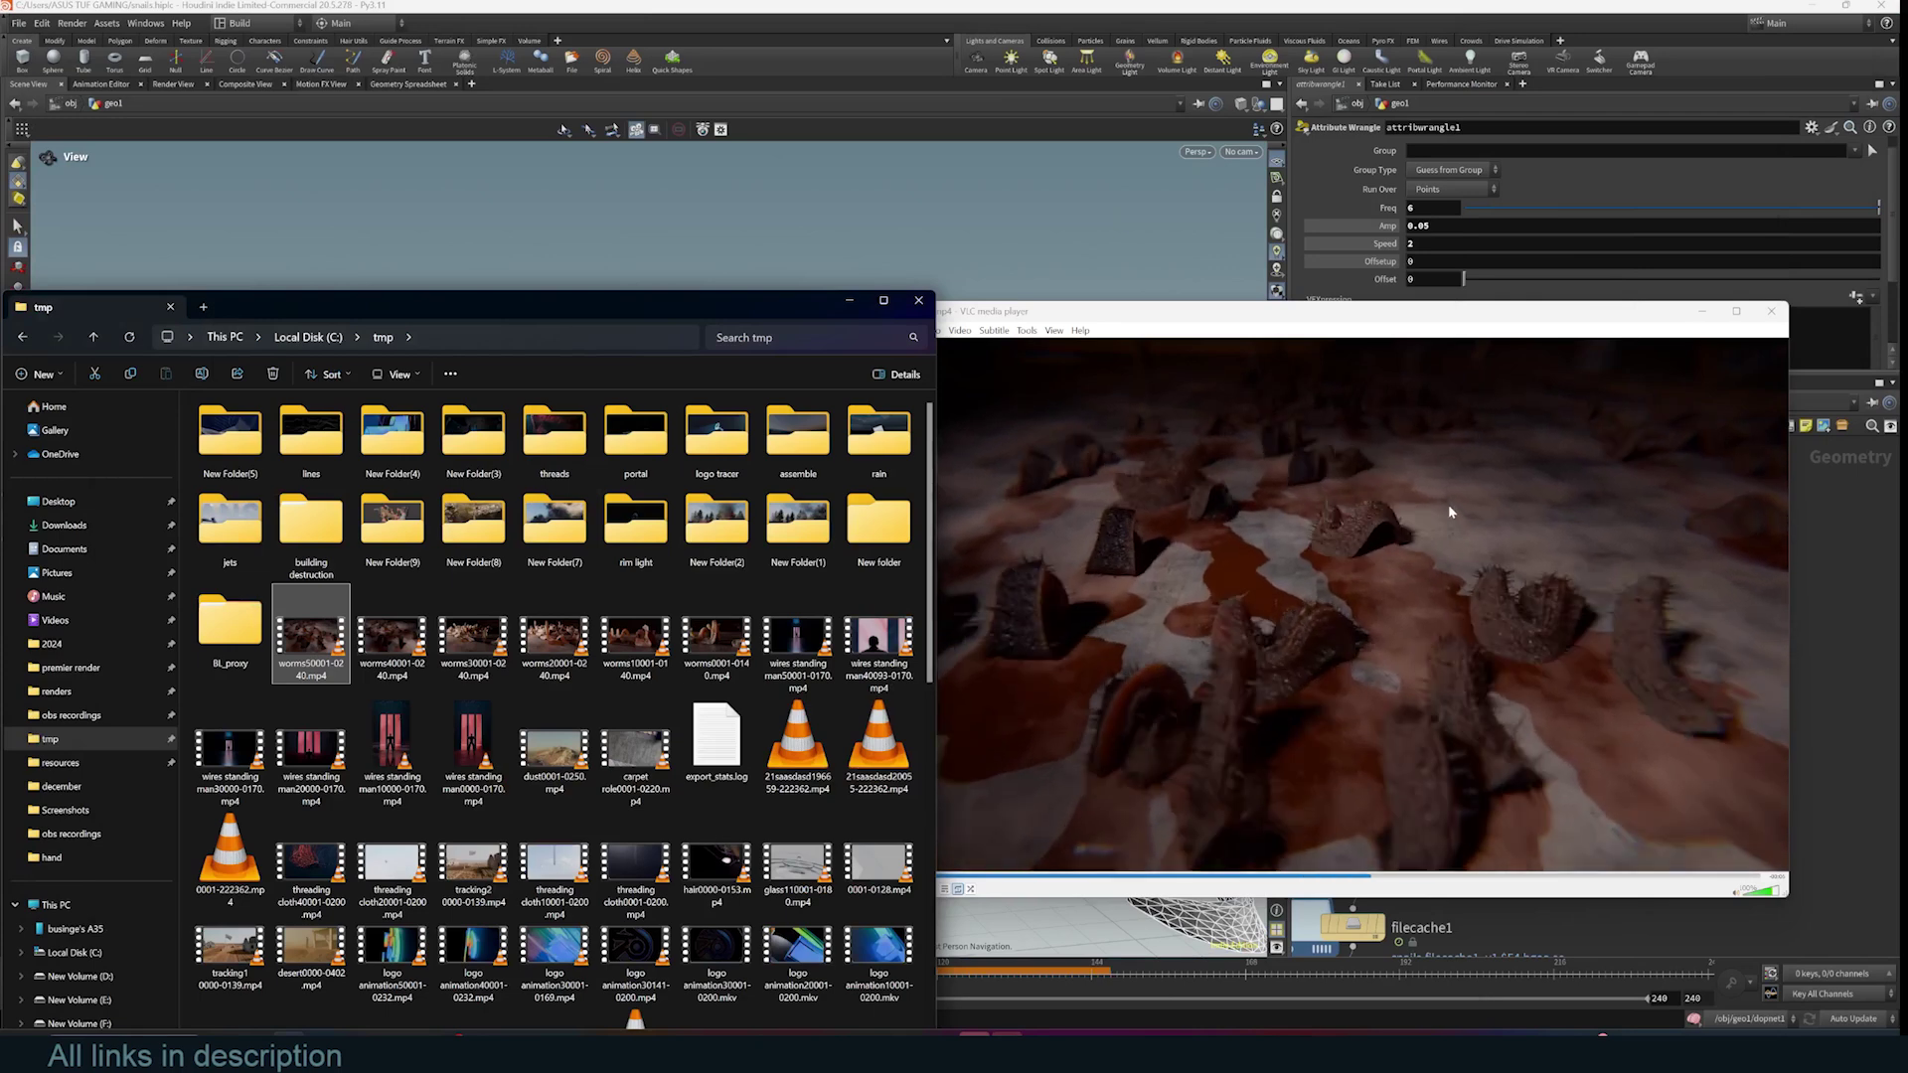
# - Close the video player, return to Houdini, and review the geo_rest, geo_deform and const nulls feeding dopnet1
pyautogui.click(1771, 311)
pyautogui.moveTo(1513, 639); pyautogui.dragTo(1580, 603, button='middle')
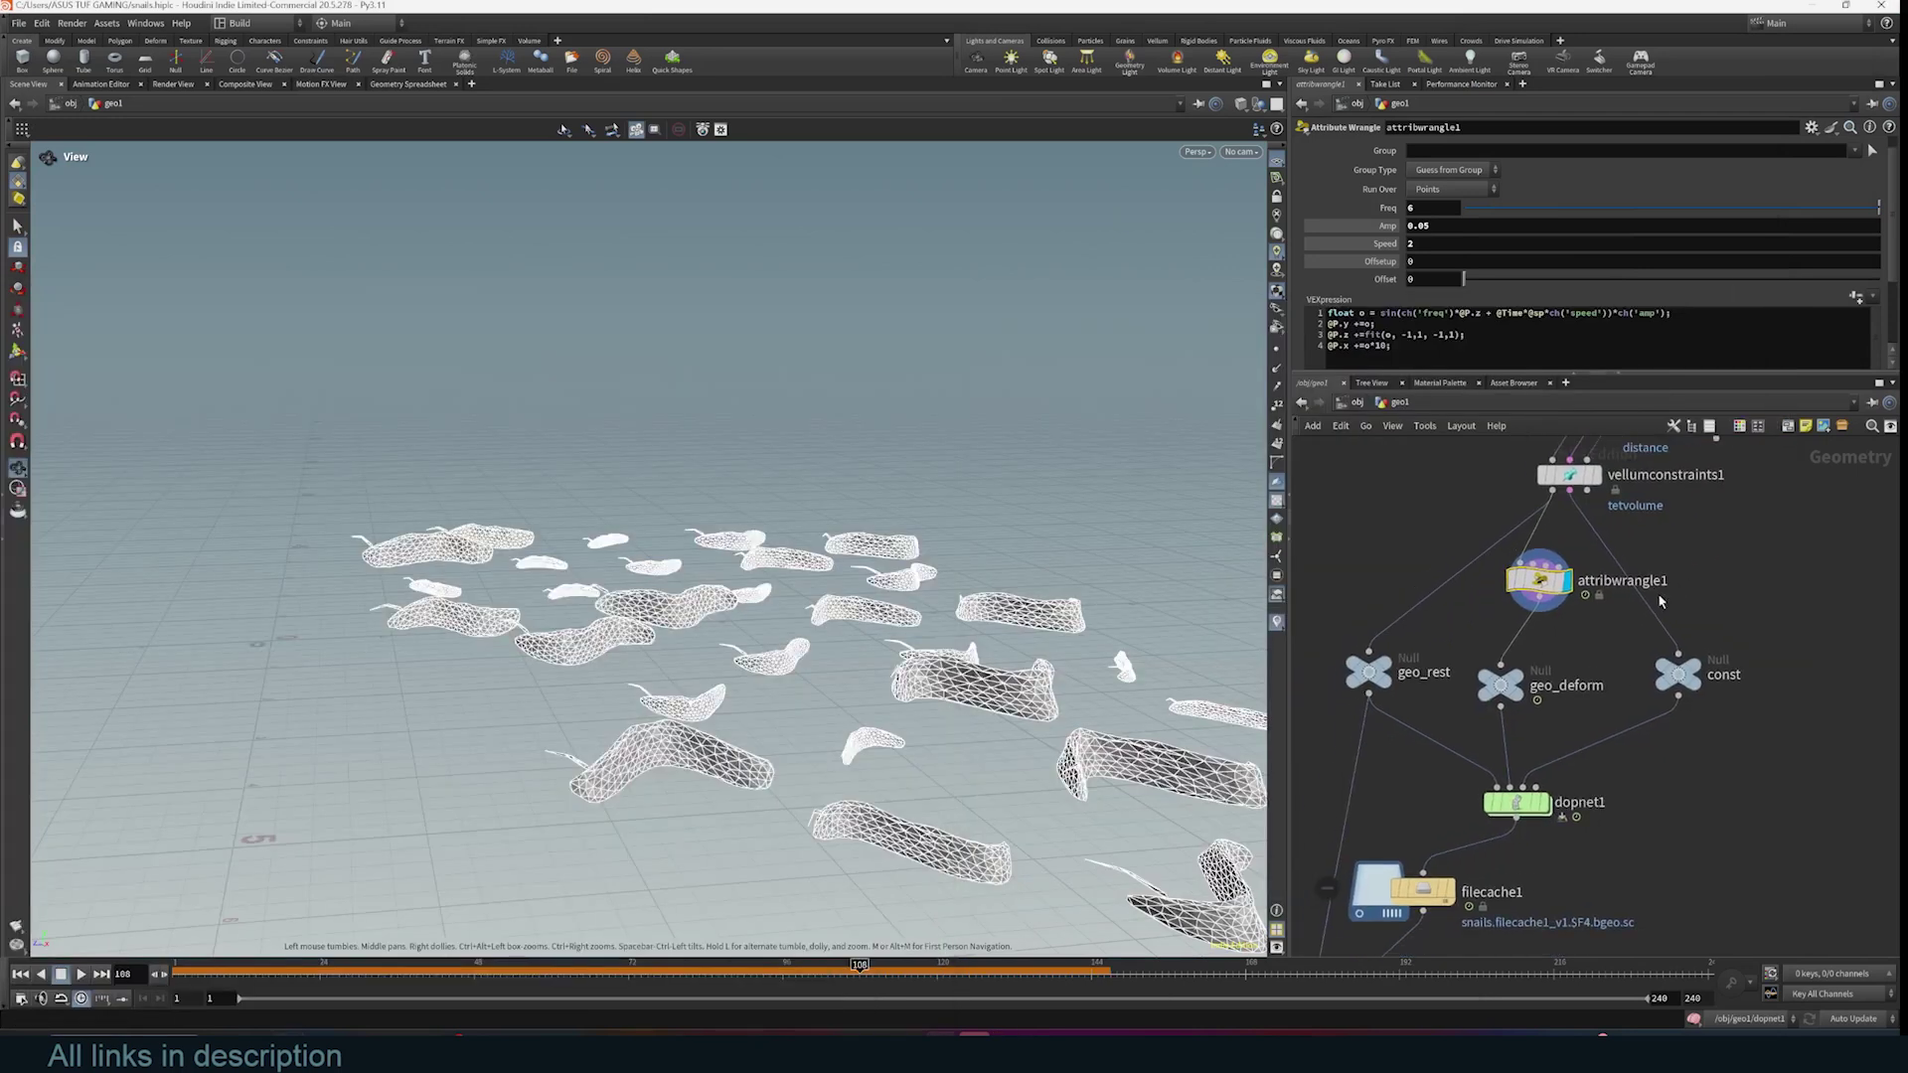
pyautogui.moveTo(1002, 689); pyautogui.dragTo(962, 664)
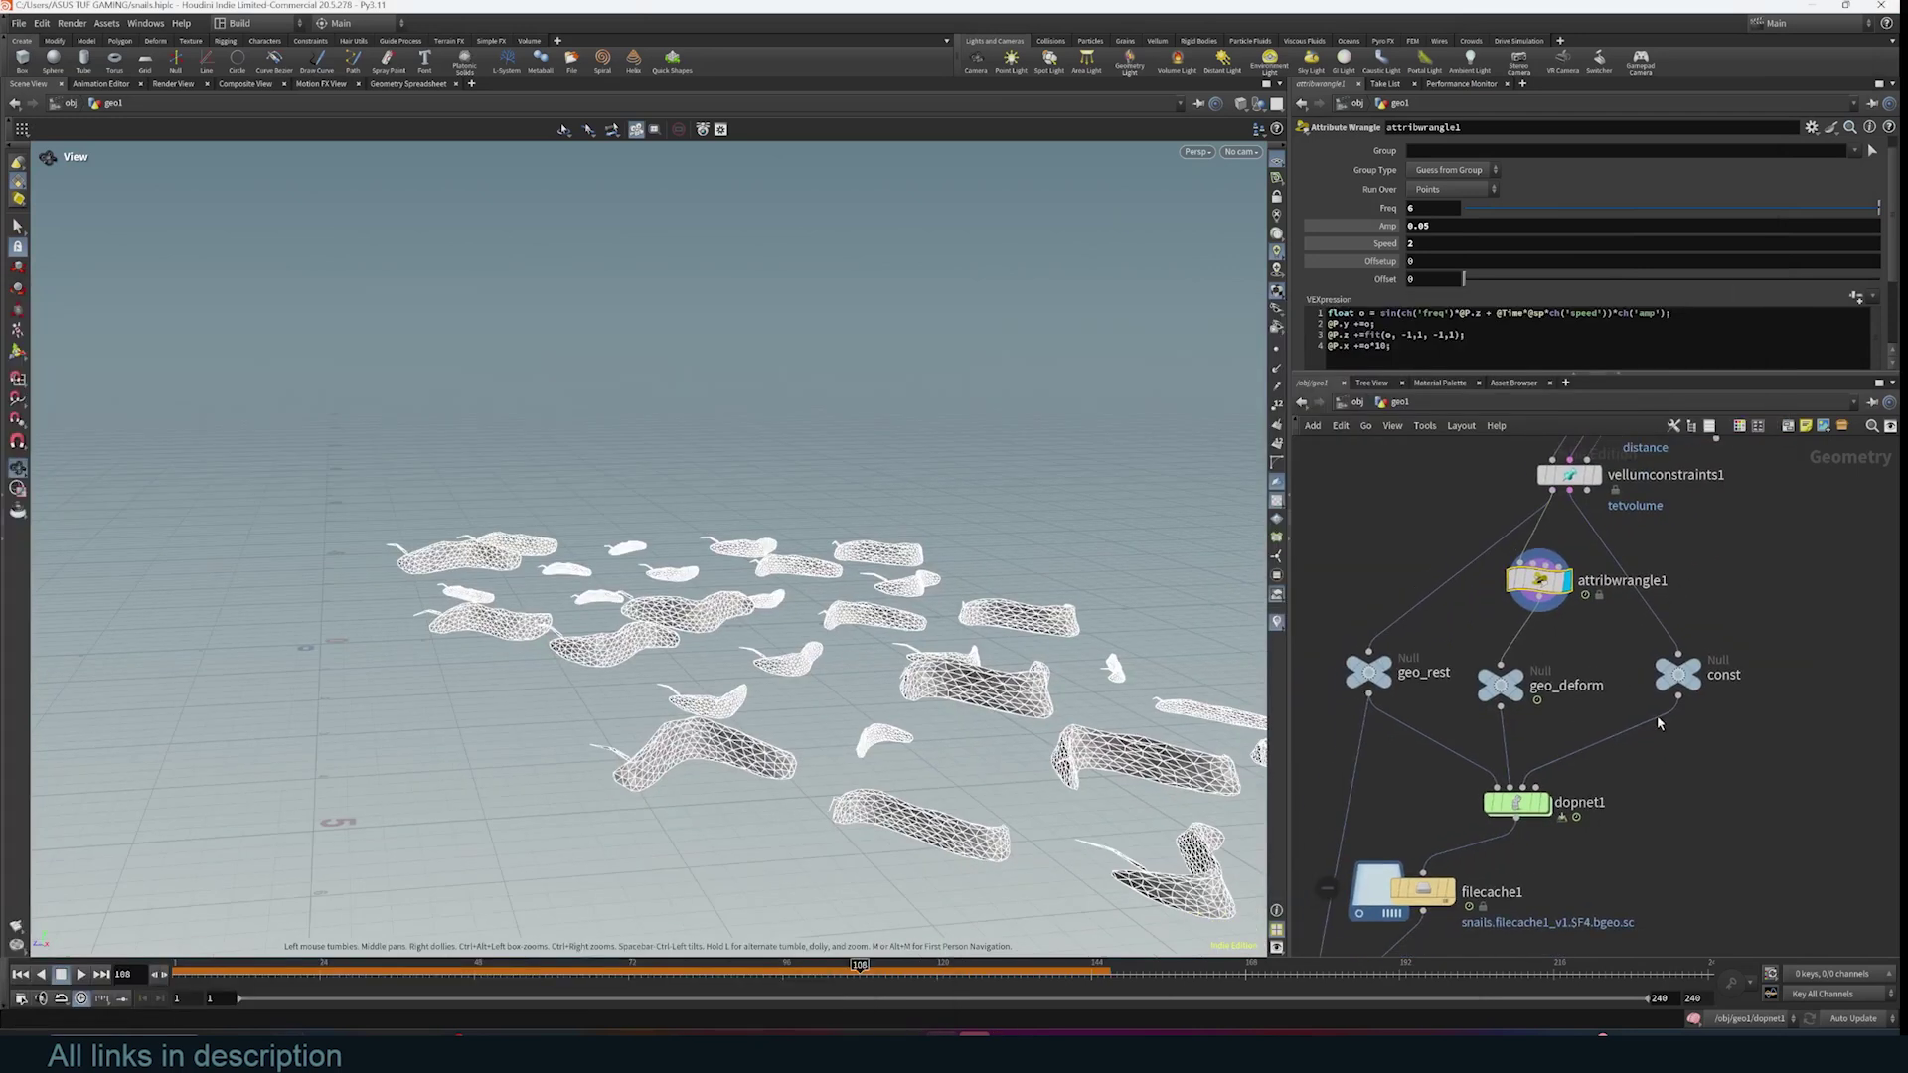
pyautogui.moveTo(1326, 633); pyautogui.dragTo(1432, 579, button='middle')
pyautogui.scroll(-3, 1431, 578)
pyautogui.moveTo(1416, 549); pyautogui.dragTo(1739, 628)
pyautogui.click(1708, 691)
pyautogui.scroll(5, 1560, 776)
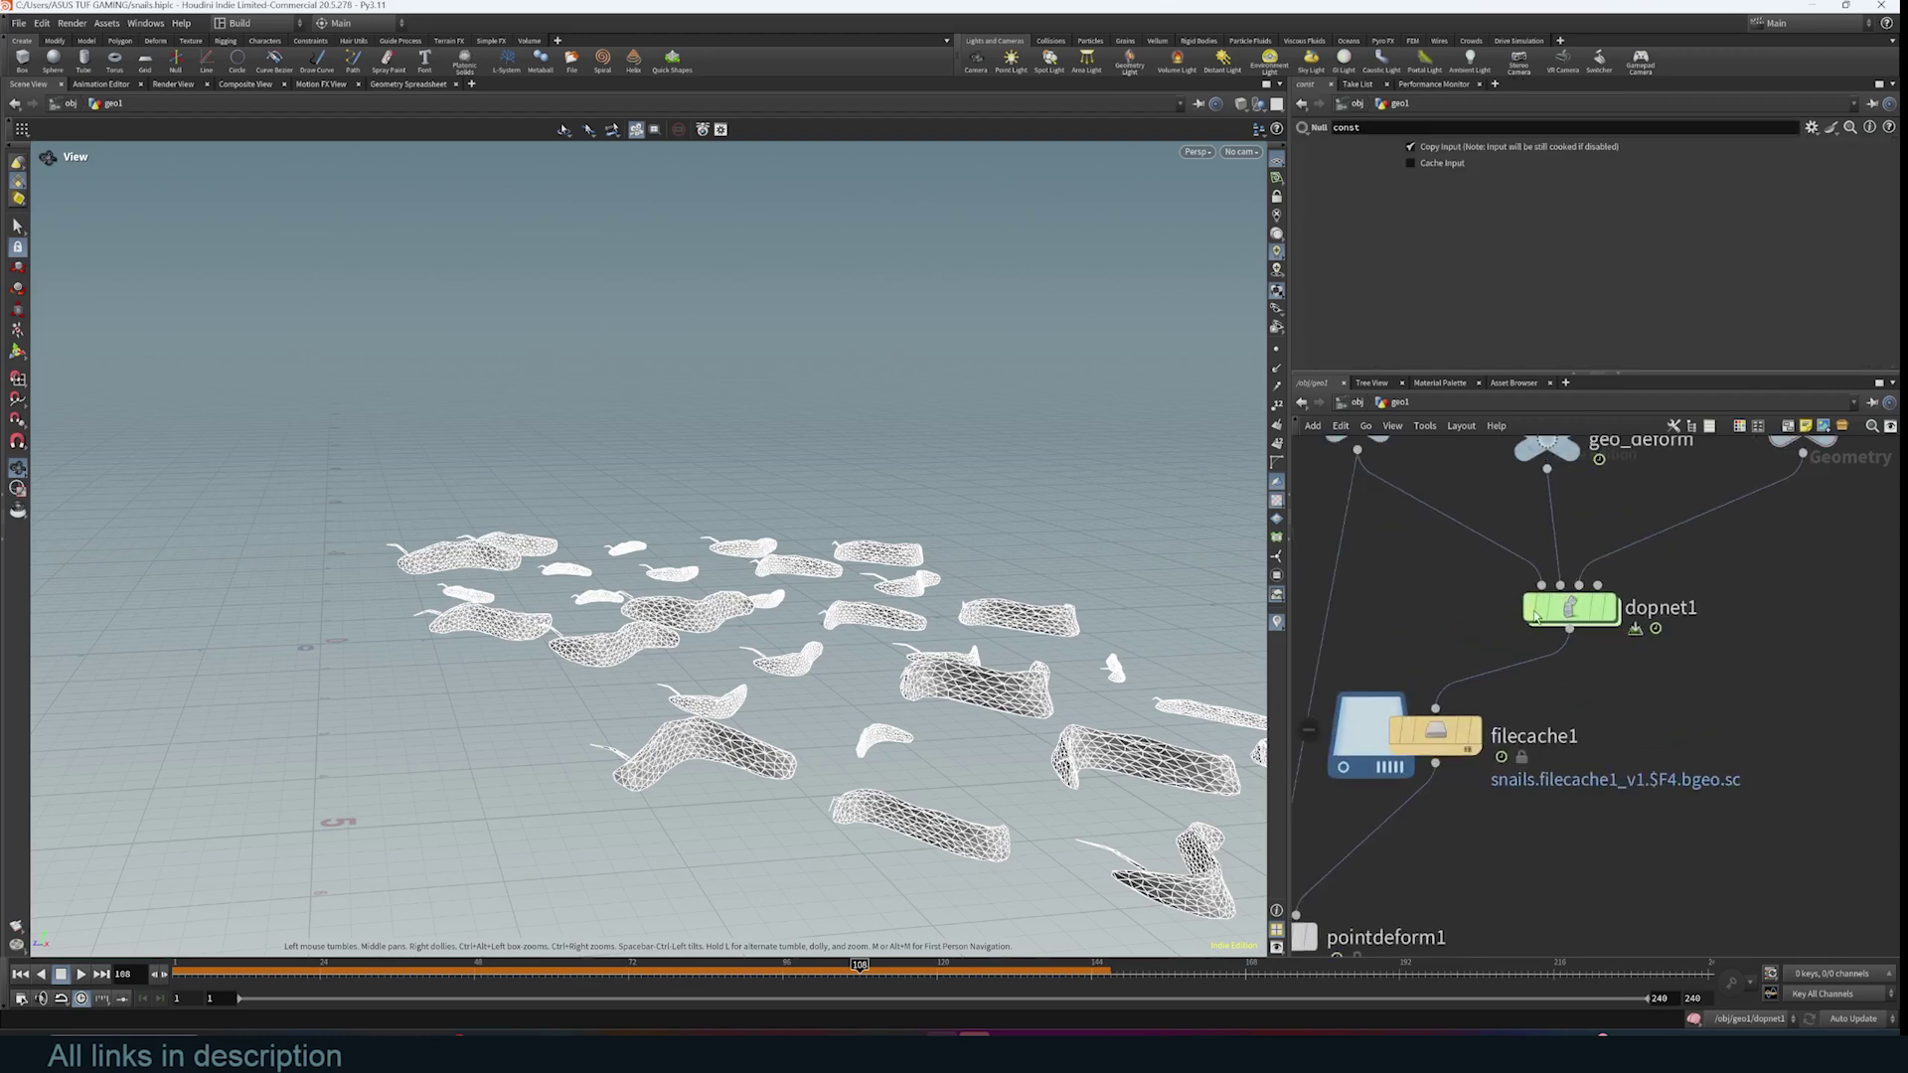
# - Enter dopnet1, frame its whole network, and inspect vellumobject1's initial geometry and initial constraints paths
pyautogui.moveTo(1551, 618)
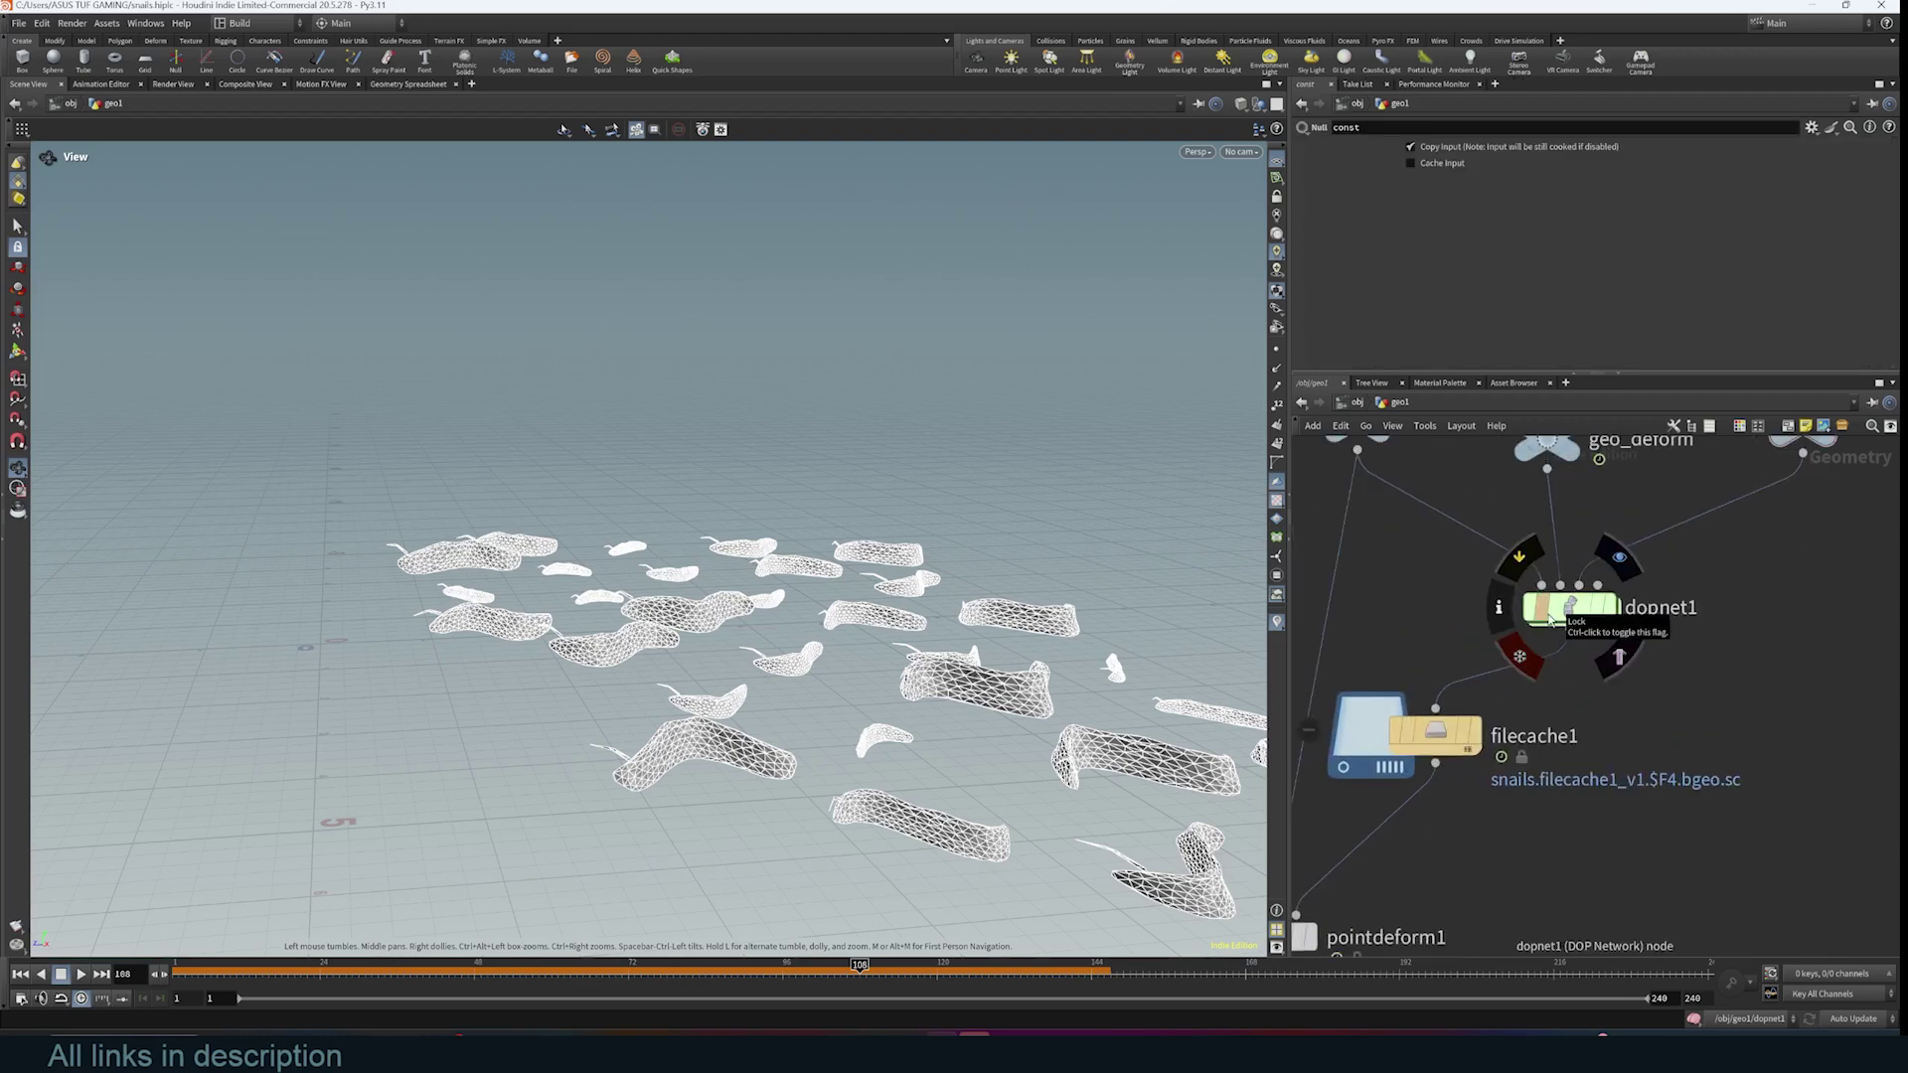
pyautogui.doubleClick(1577, 605)
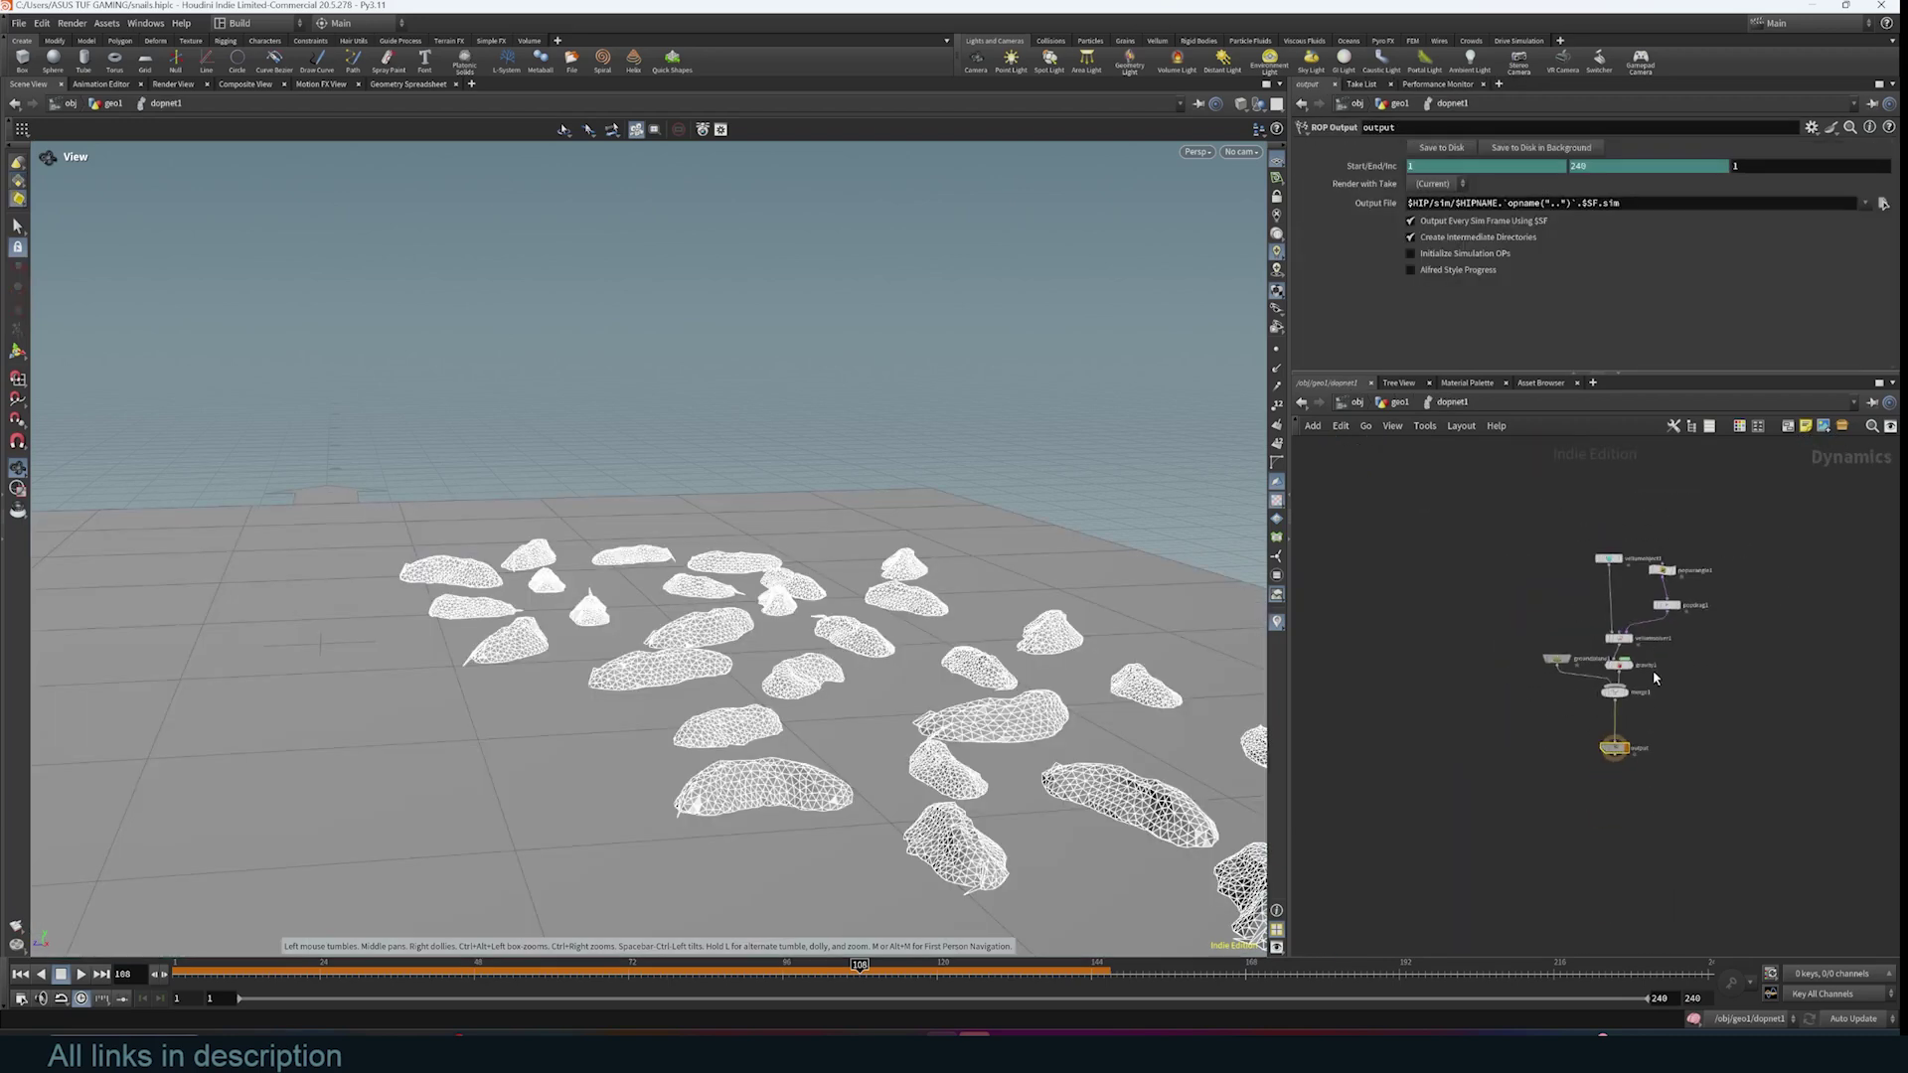
pyautogui.press('h')
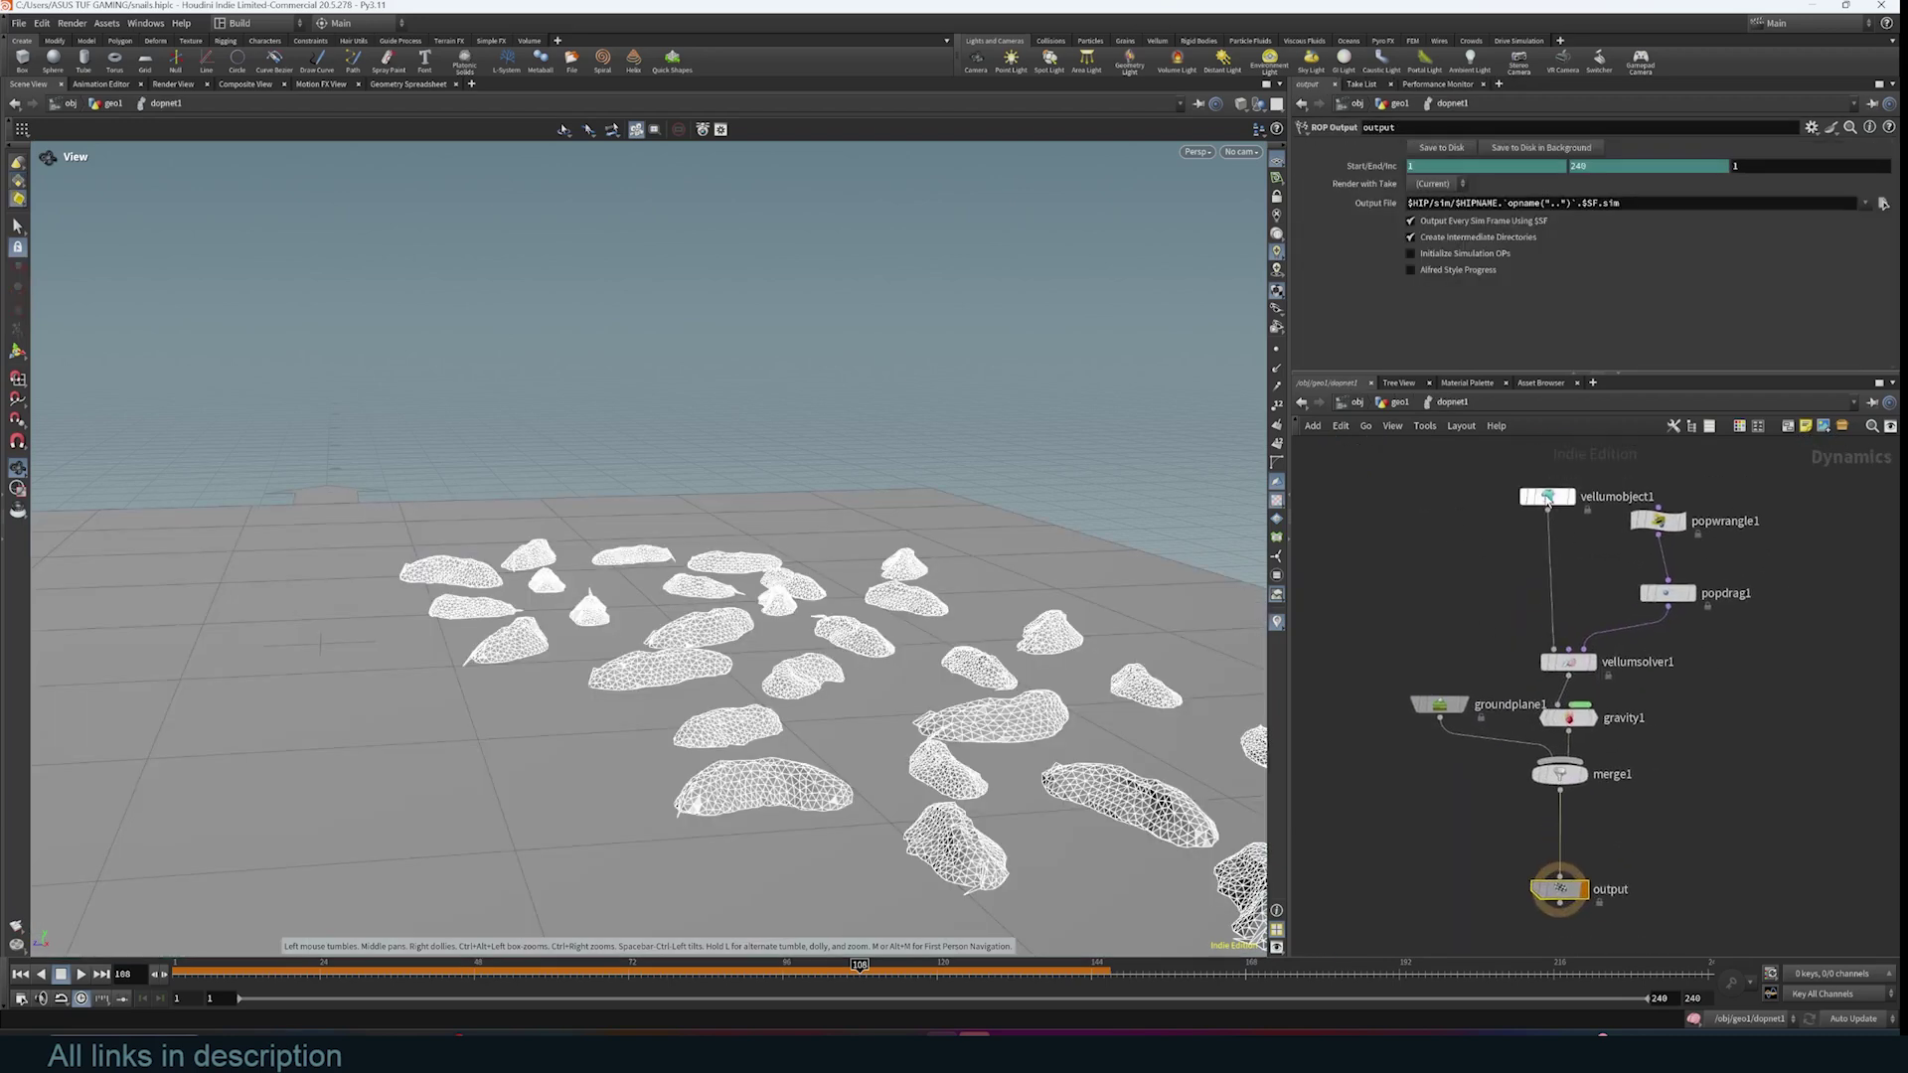
pyautogui.moveTo(1548, 497); pyautogui.dragTo(1482, 506)
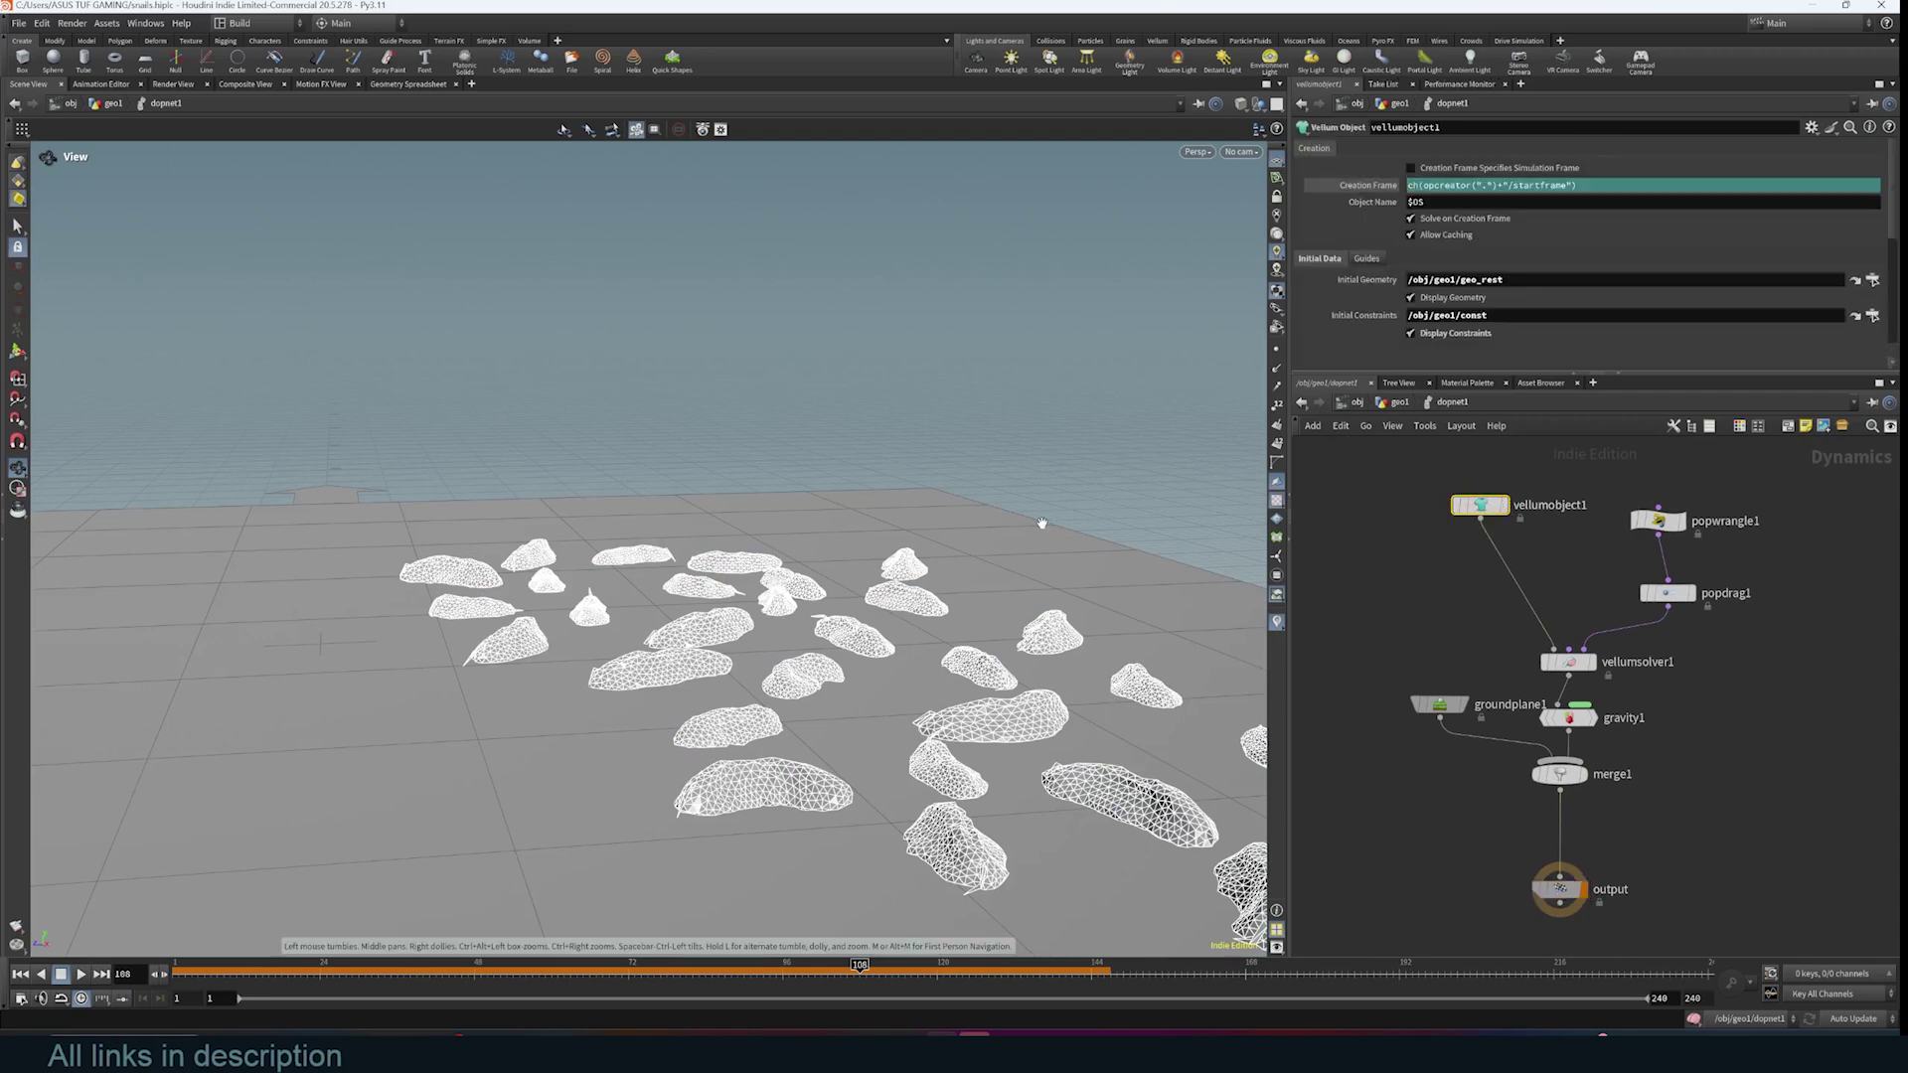
# - Shift vellumsolver1 slightly and check the parameters of gravity1 and groundplane1
pyautogui.moveTo(1658, 738); pyautogui.dragTo(1673, 690, button='middle')
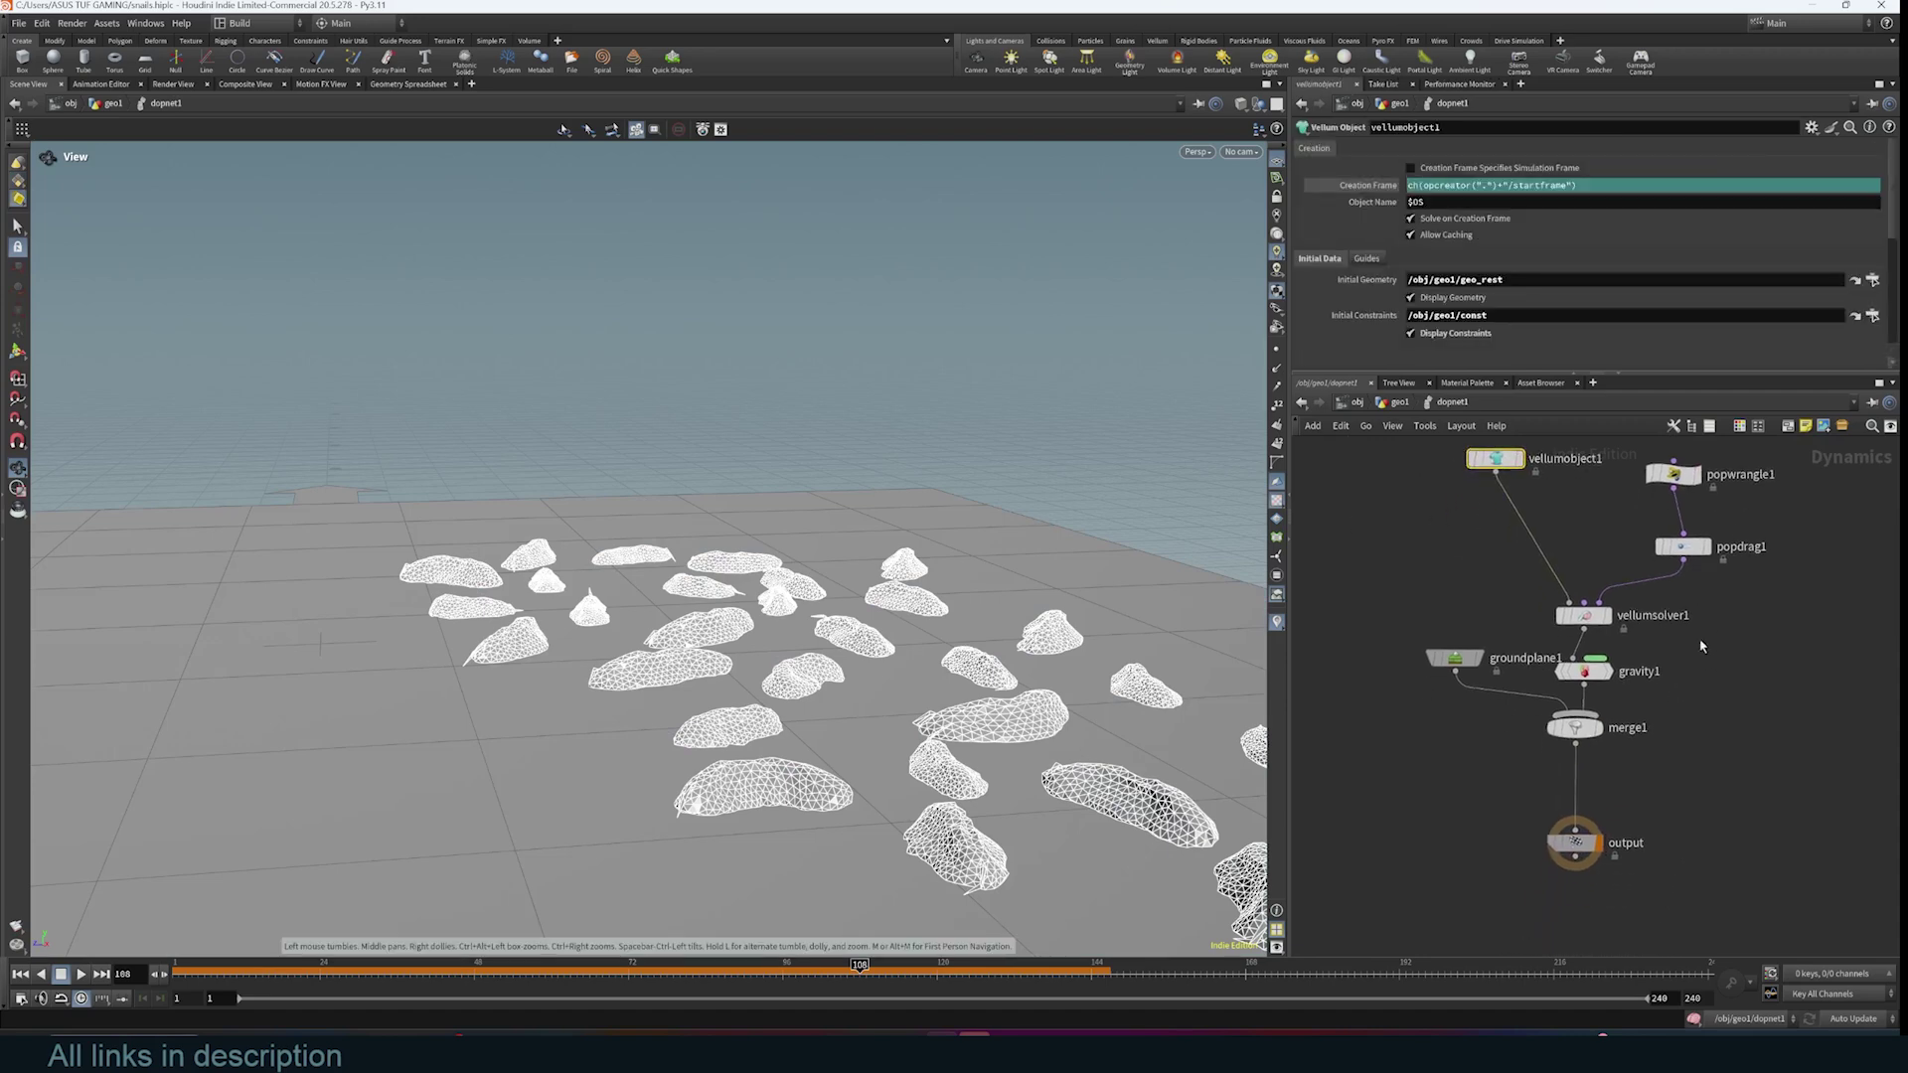
pyautogui.moveTo(1600, 624); pyautogui.dragTo(1593, 614)
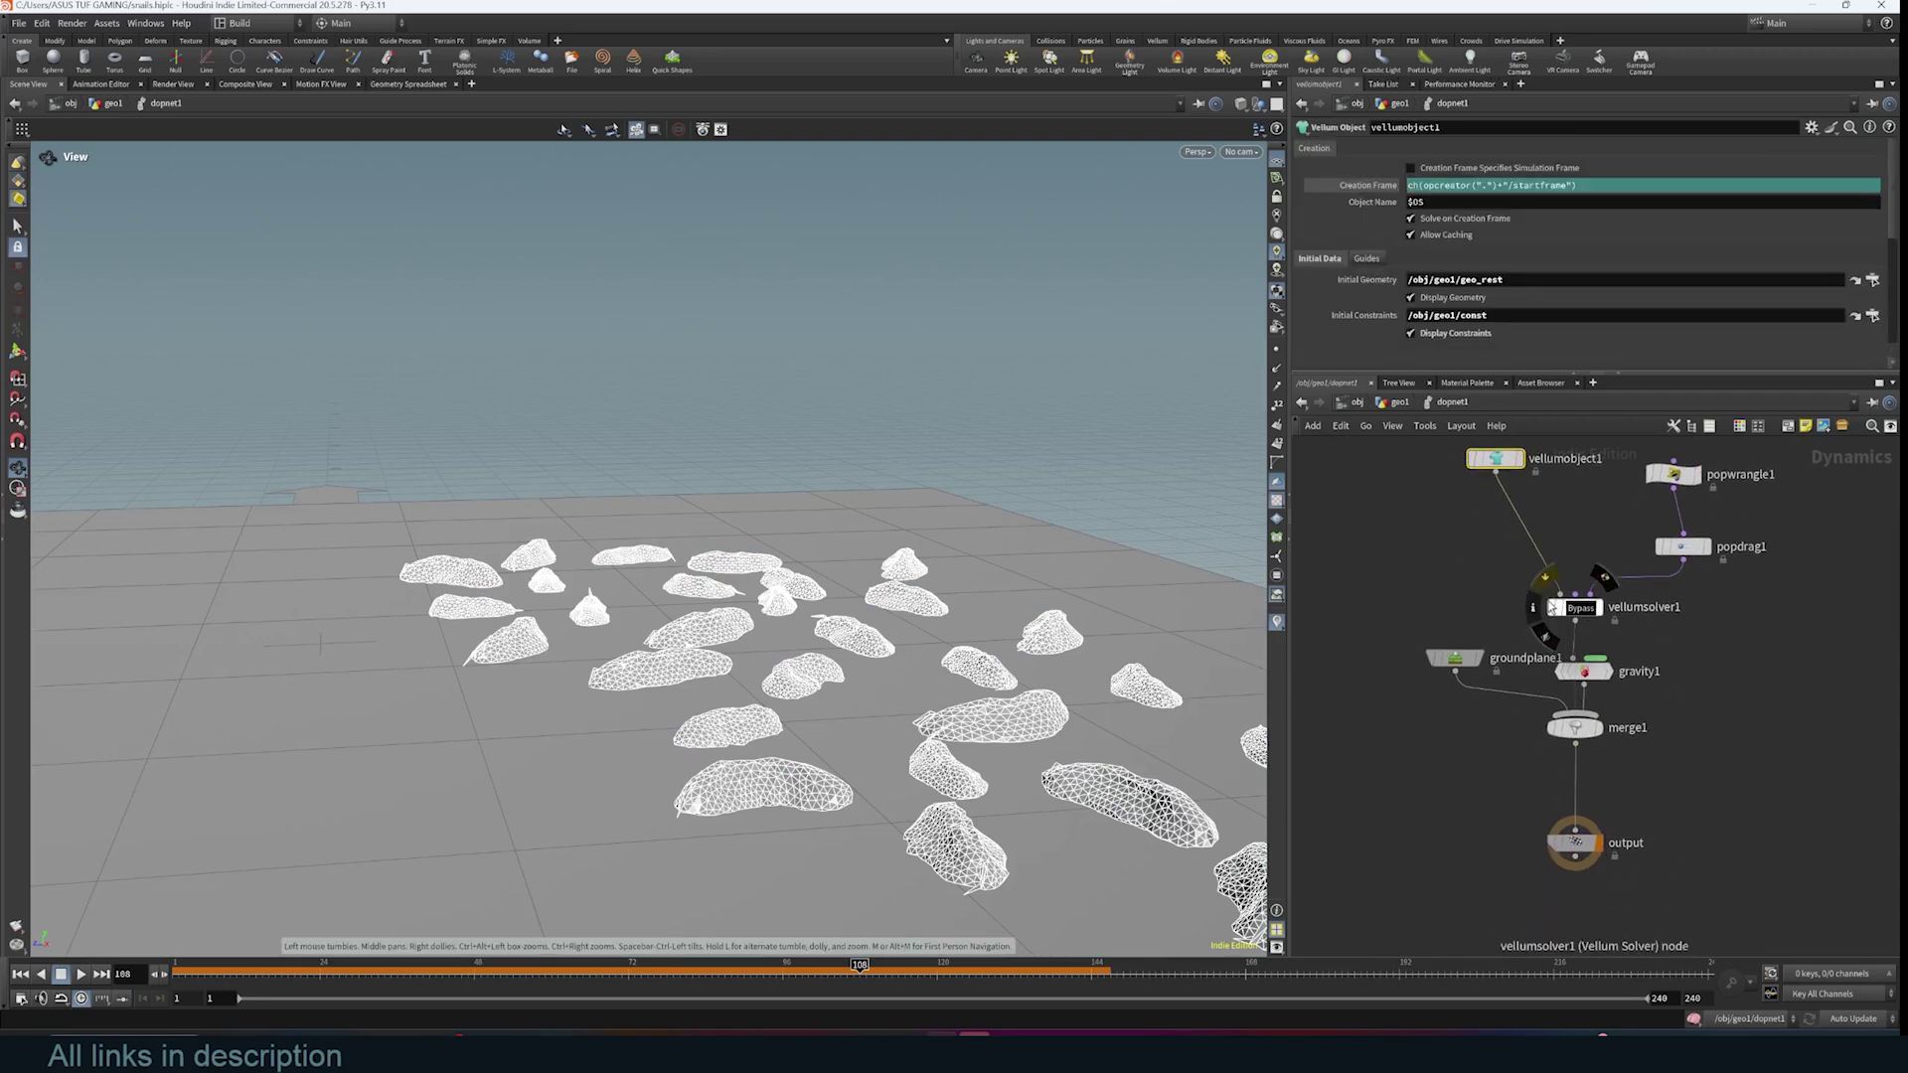
pyautogui.click(1585, 672)
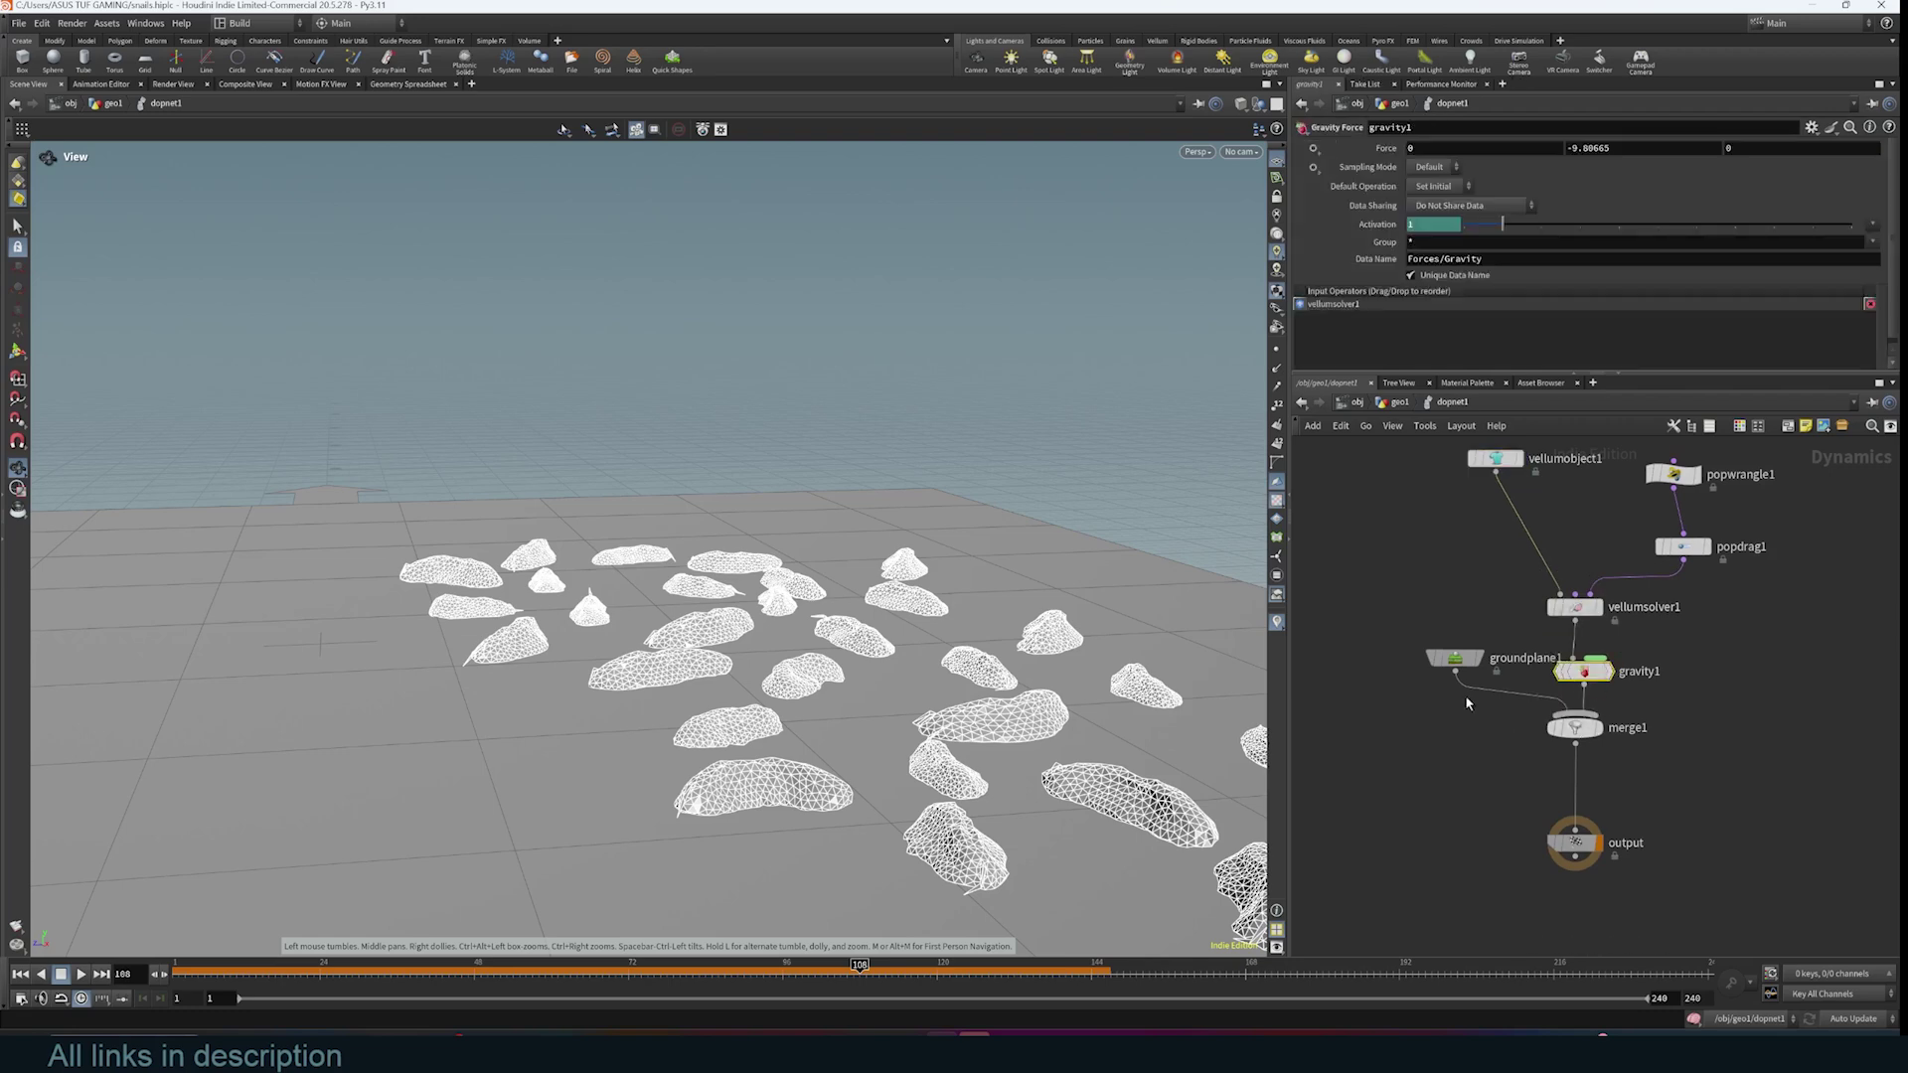
pyautogui.click(1457, 660)
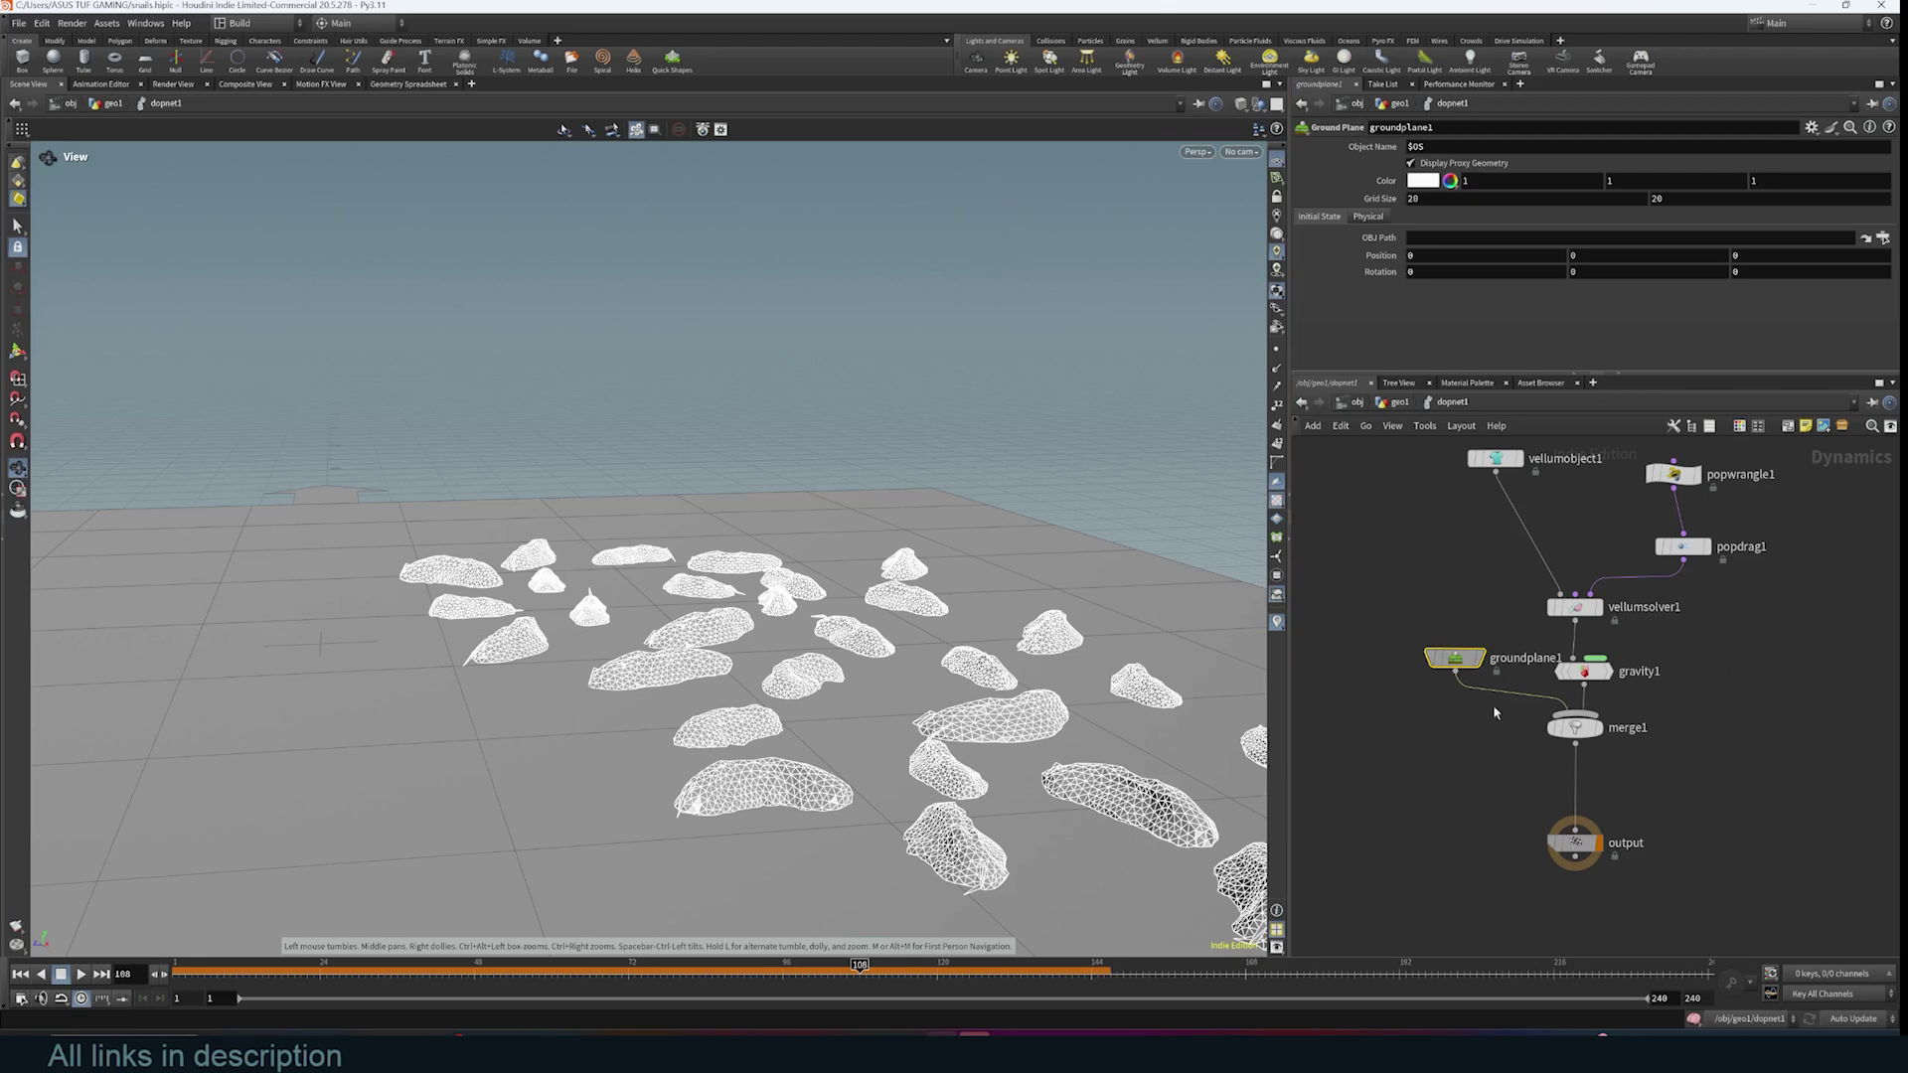
# - Select the groundplane1, gravity1, merge1 and output nodes together, then vellumobject1, to review the simulation setup
pyautogui.moveTo(1571, 728); pyautogui.dragTo(1684, 874)
pyautogui.moveTo(1391, 646); pyautogui.dragTo(1655, 899)
pyautogui.moveTo(1674, 647); pyautogui.dragTo(1654, 752, button='middle')
pyautogui.scroll(2, 1514, 591)
pyautogui.moveTo(1401, 516); pyautogui.dragTo(1567, 634)
pyautogui.moveTo(1670, 656); pyautogui.dragTo(1583, 654, button='middle')
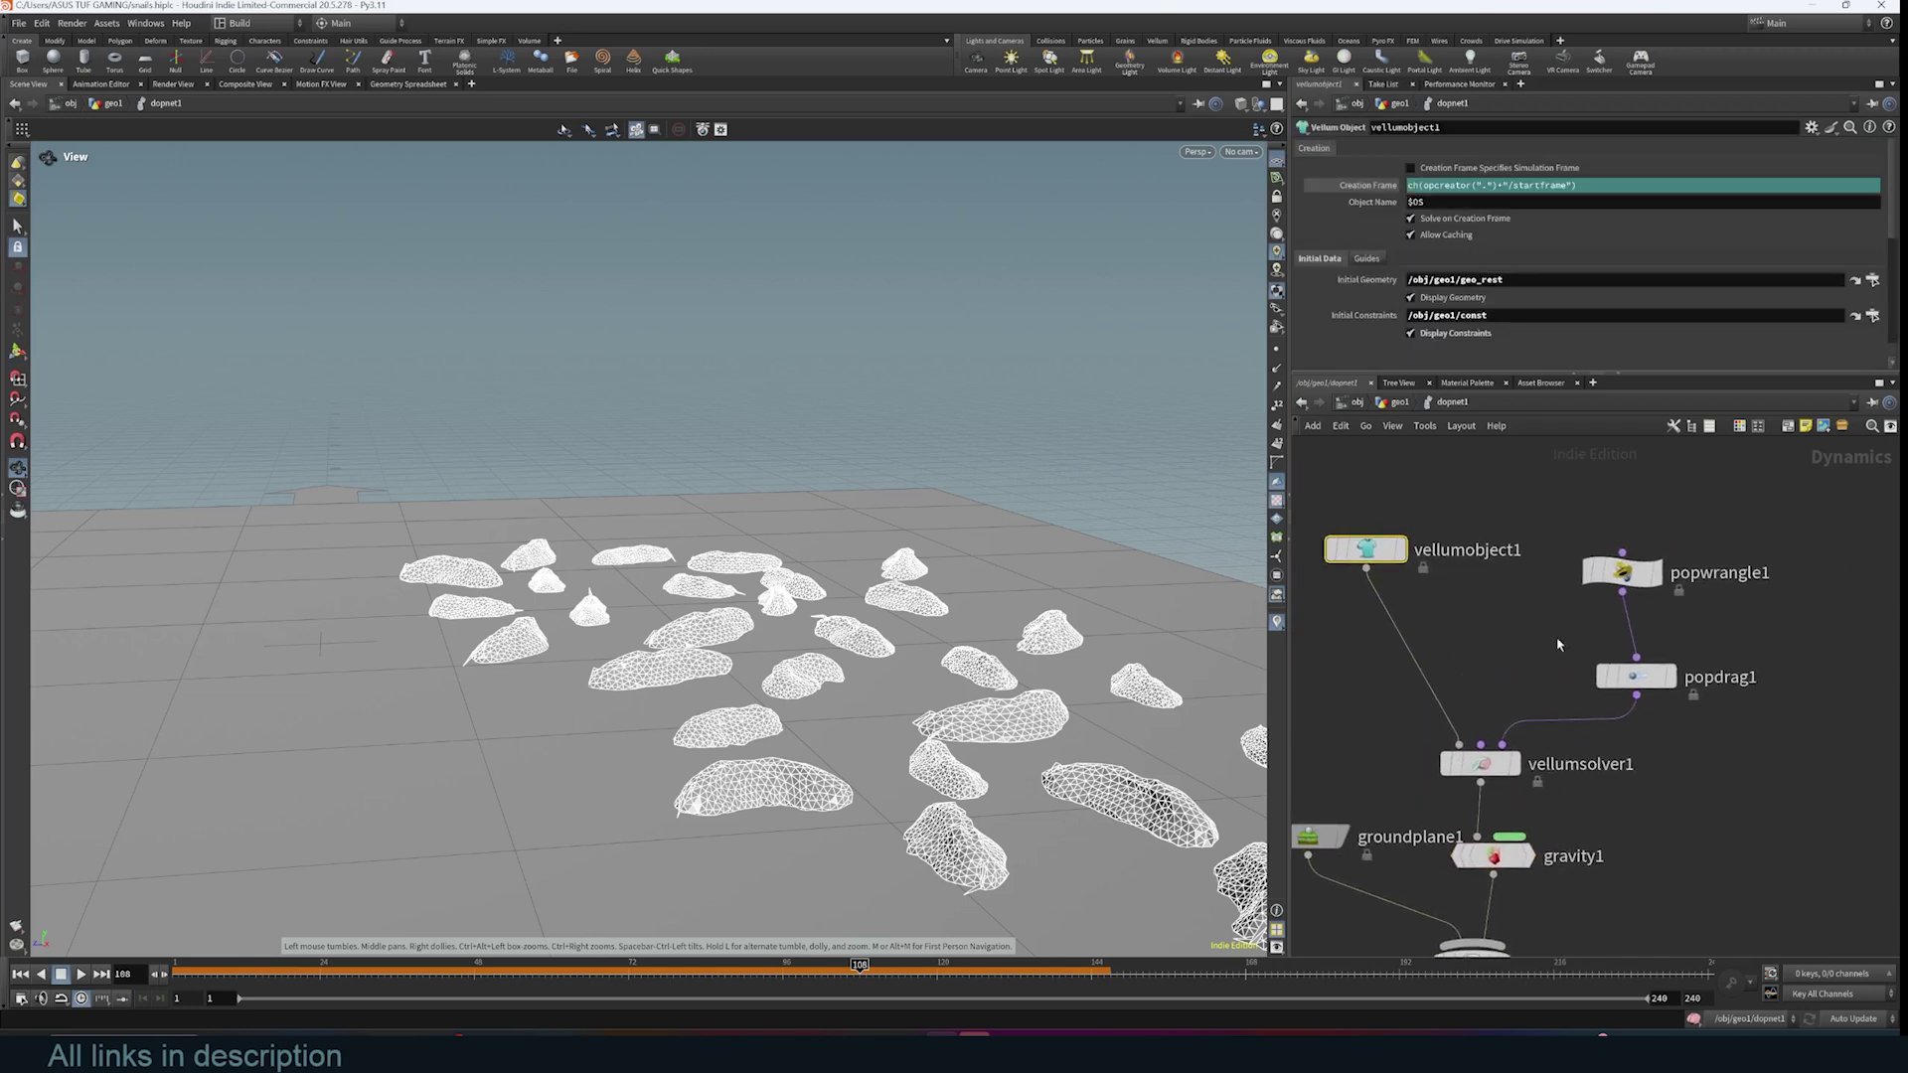
# - Examine the VEX force code of popwrangle1 and the air resistance settings of popdrag1
pyautogui.moveTo(1582, 546); pyautogui.dragTo(1730, 704)
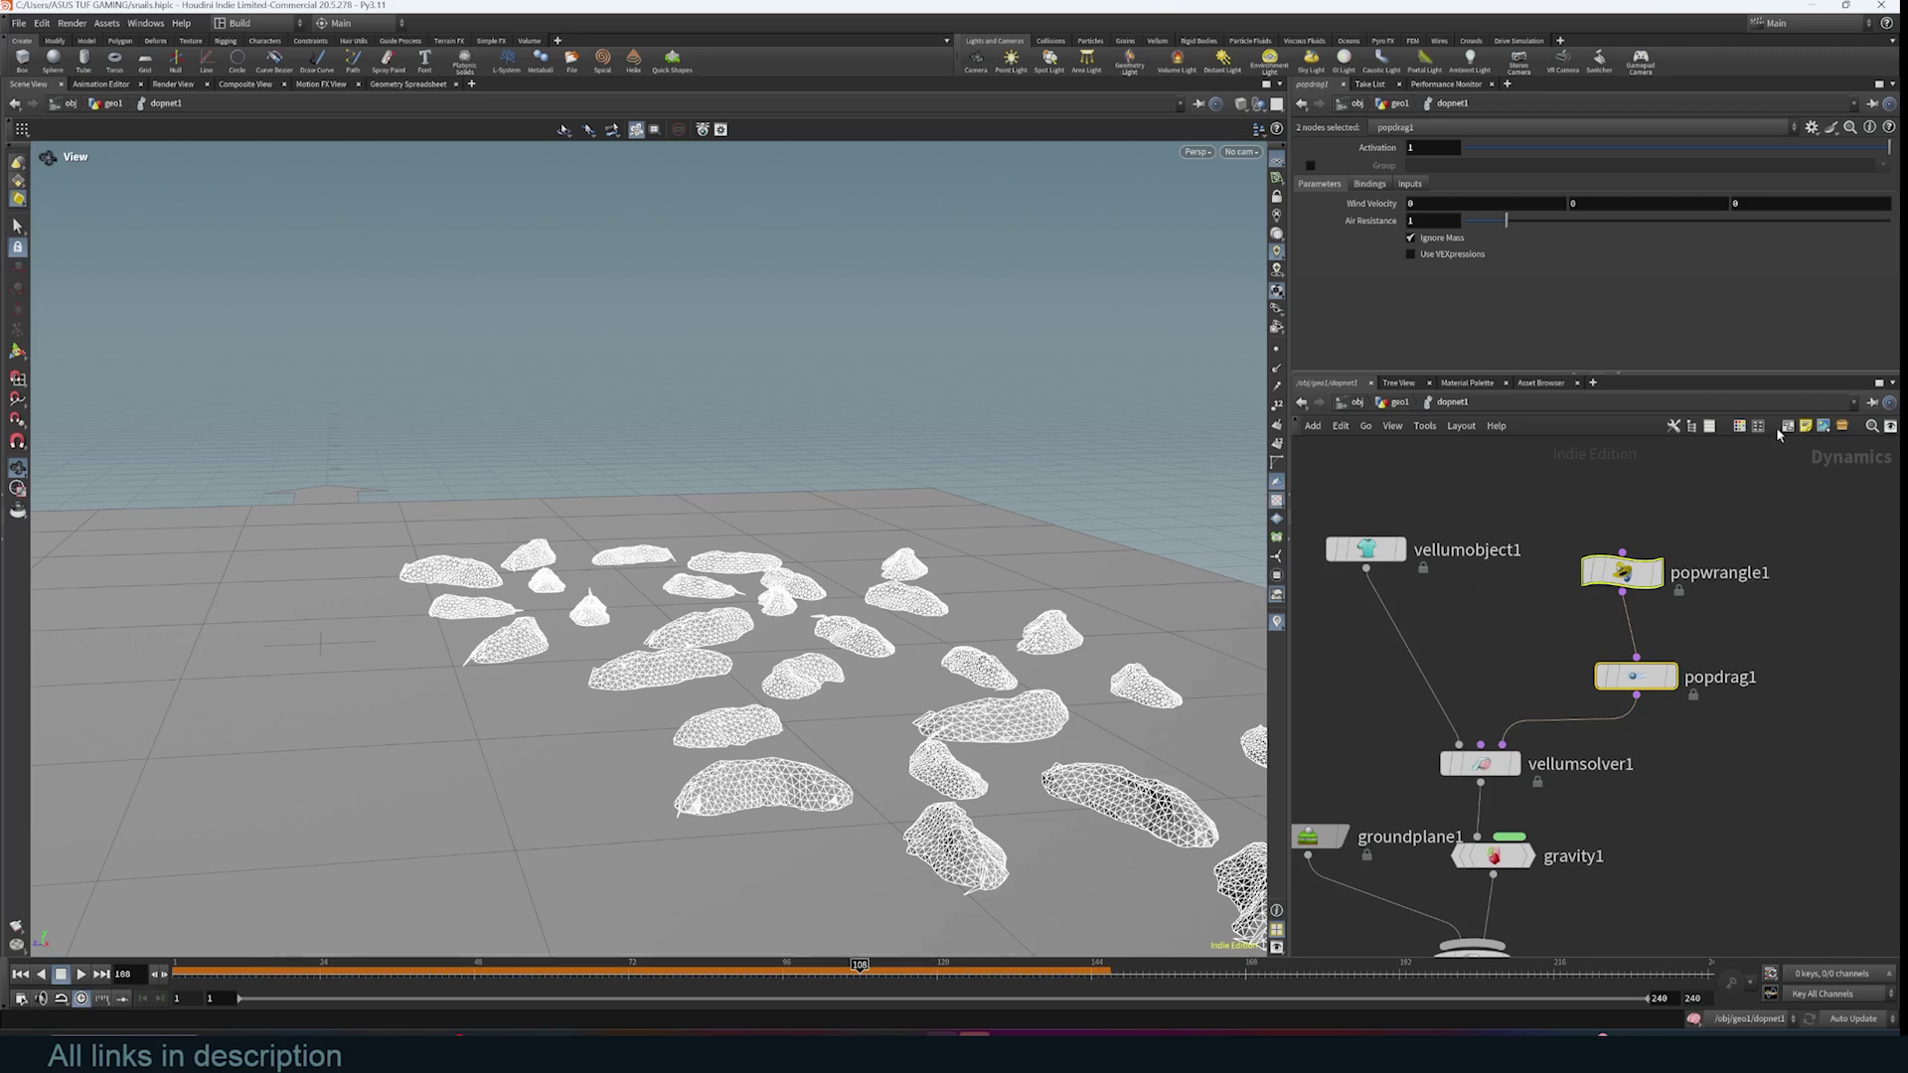
pyautogui.scroll(-3, 1463, 471)
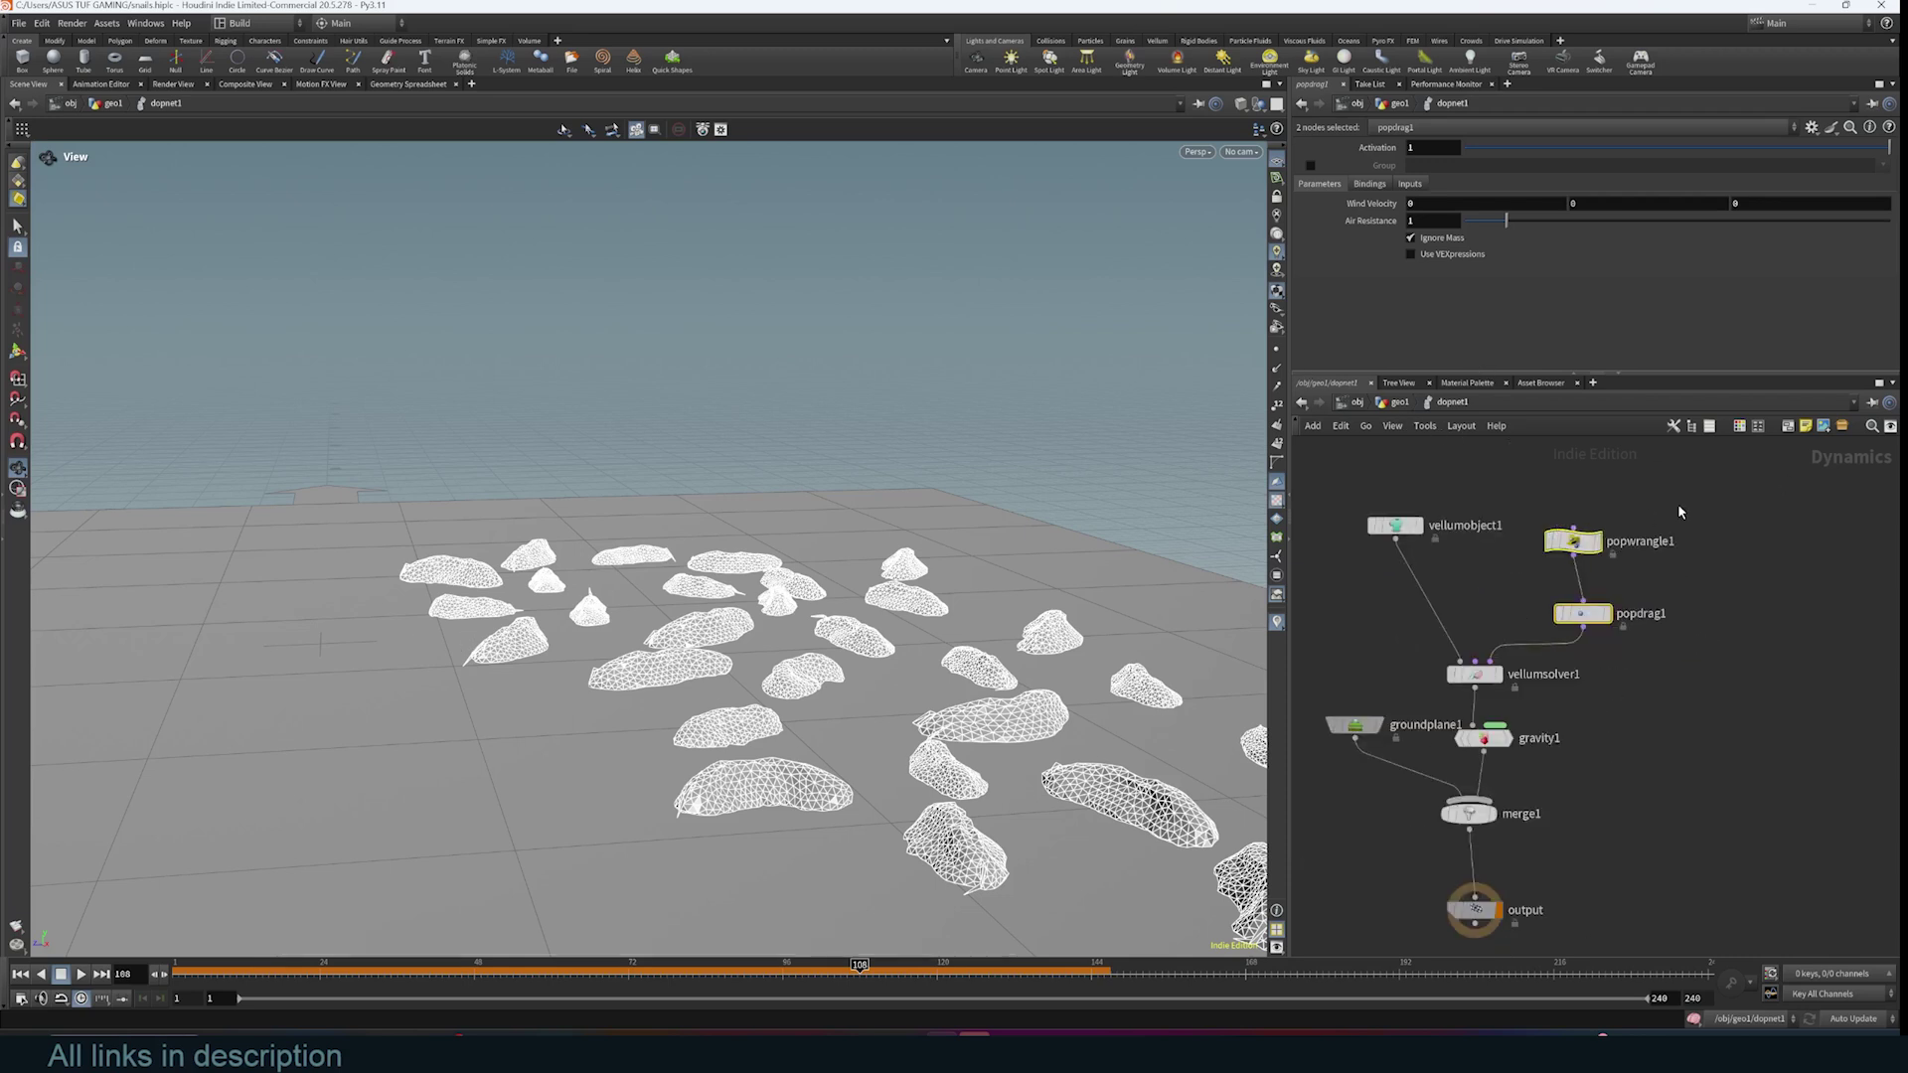
pyautogui.click(1573, 542)
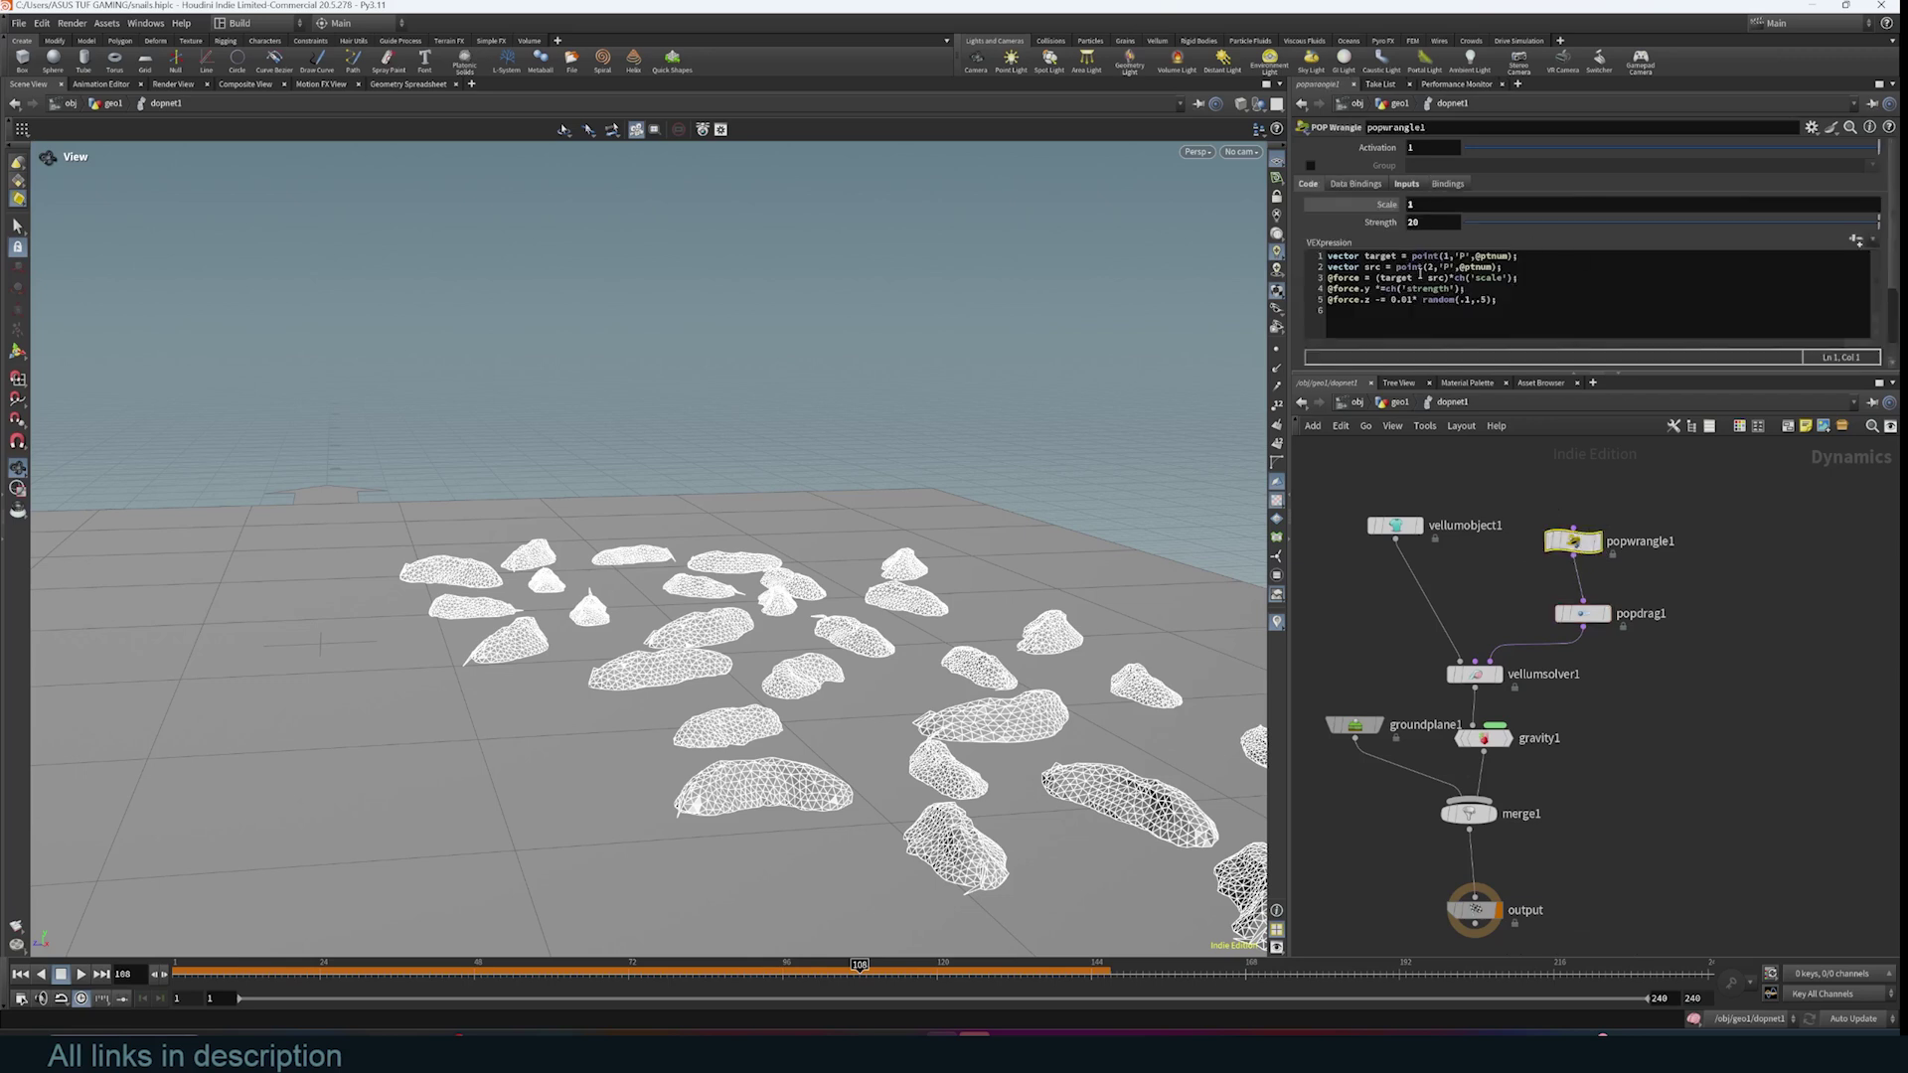
pyautogui.moveTo(1501, 299); pyautogui.dragTo(1318, 264)
pyautogui.click(1582, 613)
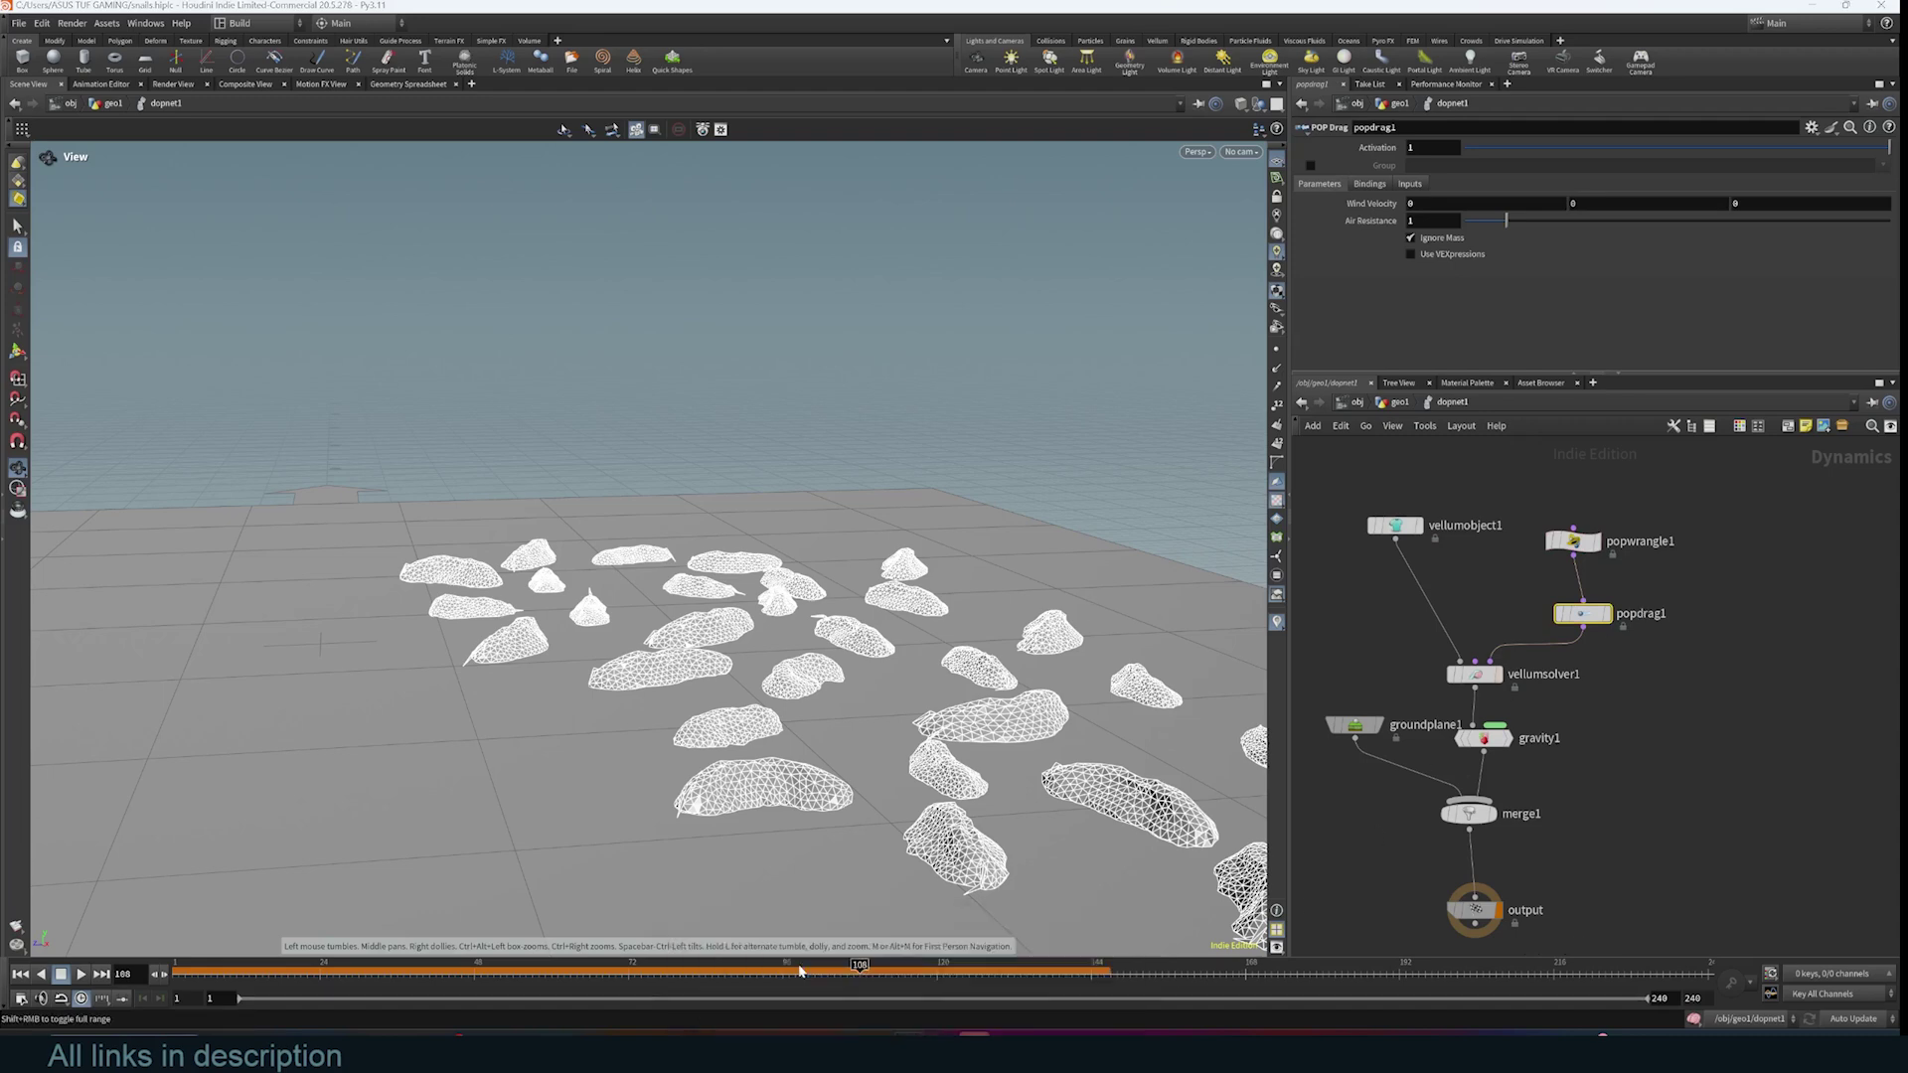
# - Switch to Blender and find the Drag force field among the objects that can be added
pyautogui.click(835, 910)
pyautogui.rightClick(1194, 296)
pyautogui.press('Escape')
pyautogui.hotkey('shift', 'a')
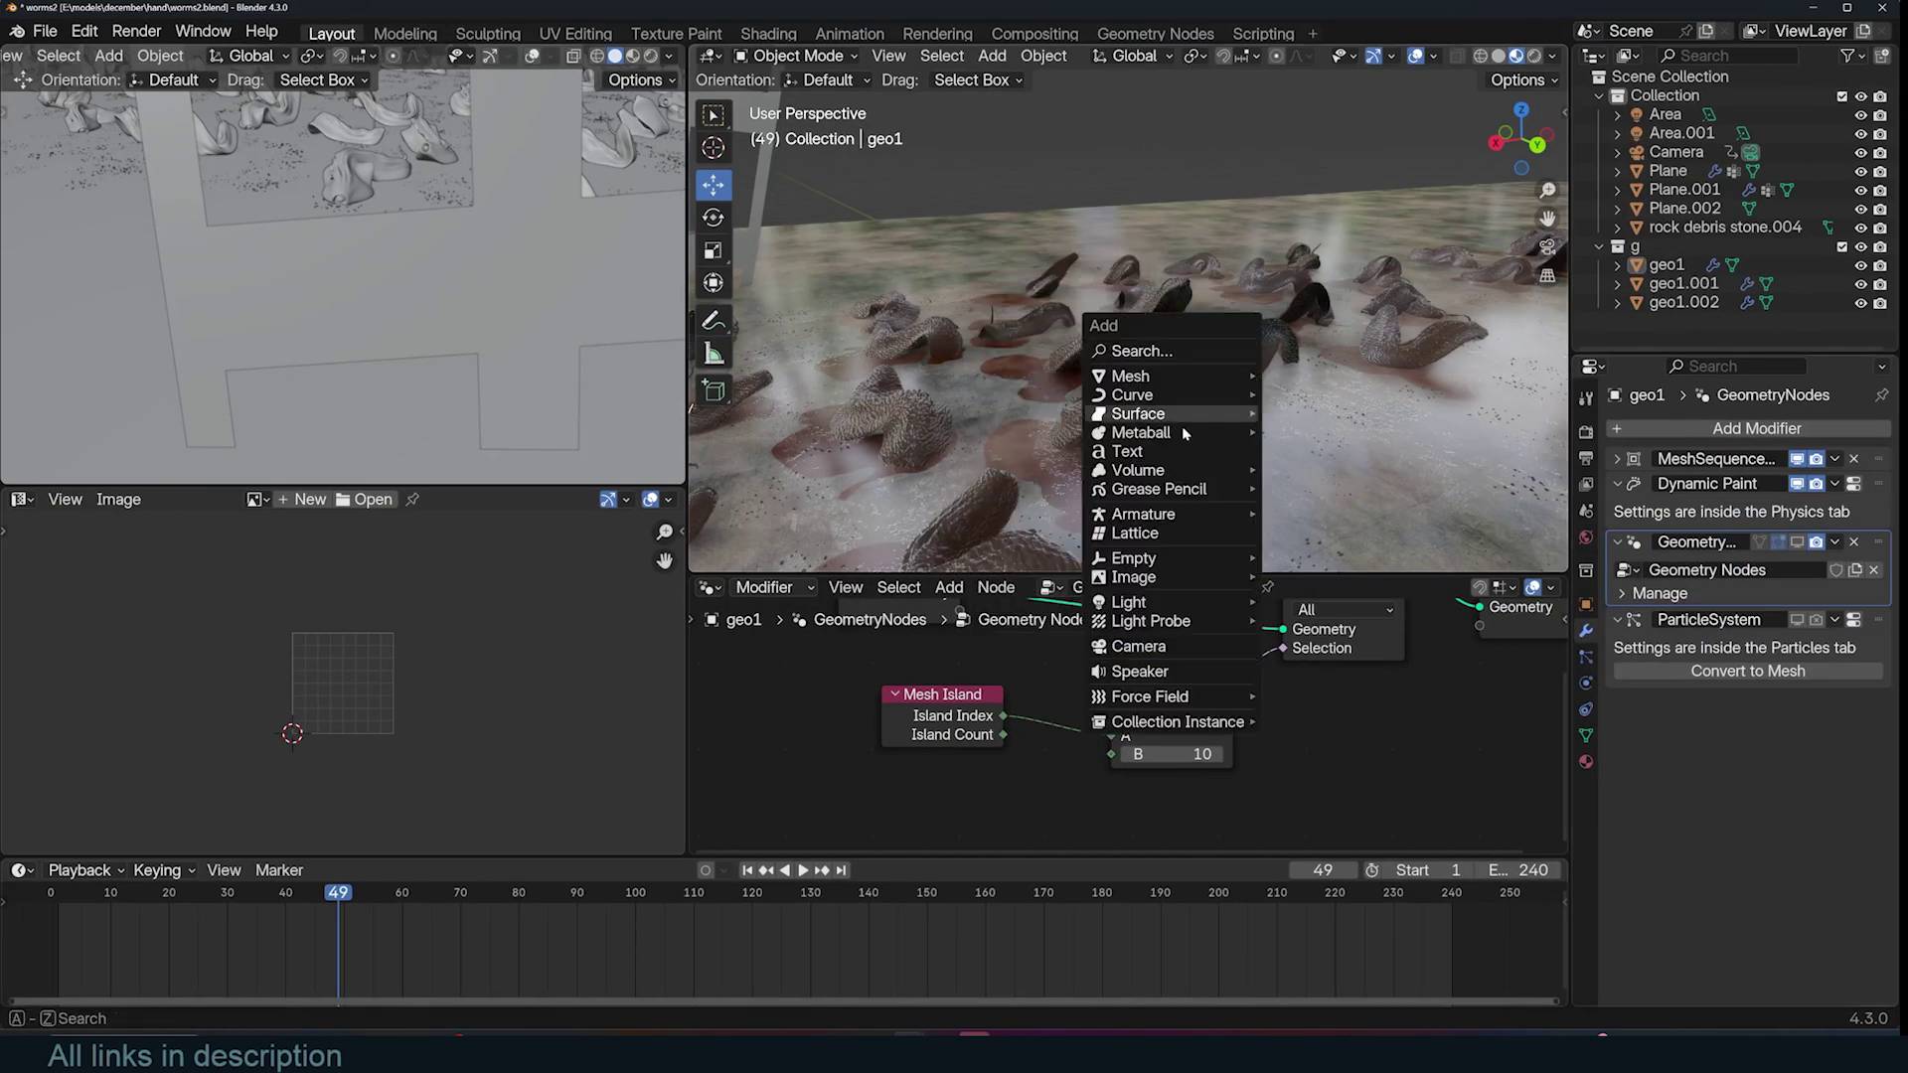
pyautogui.moveTo(1193, 696)
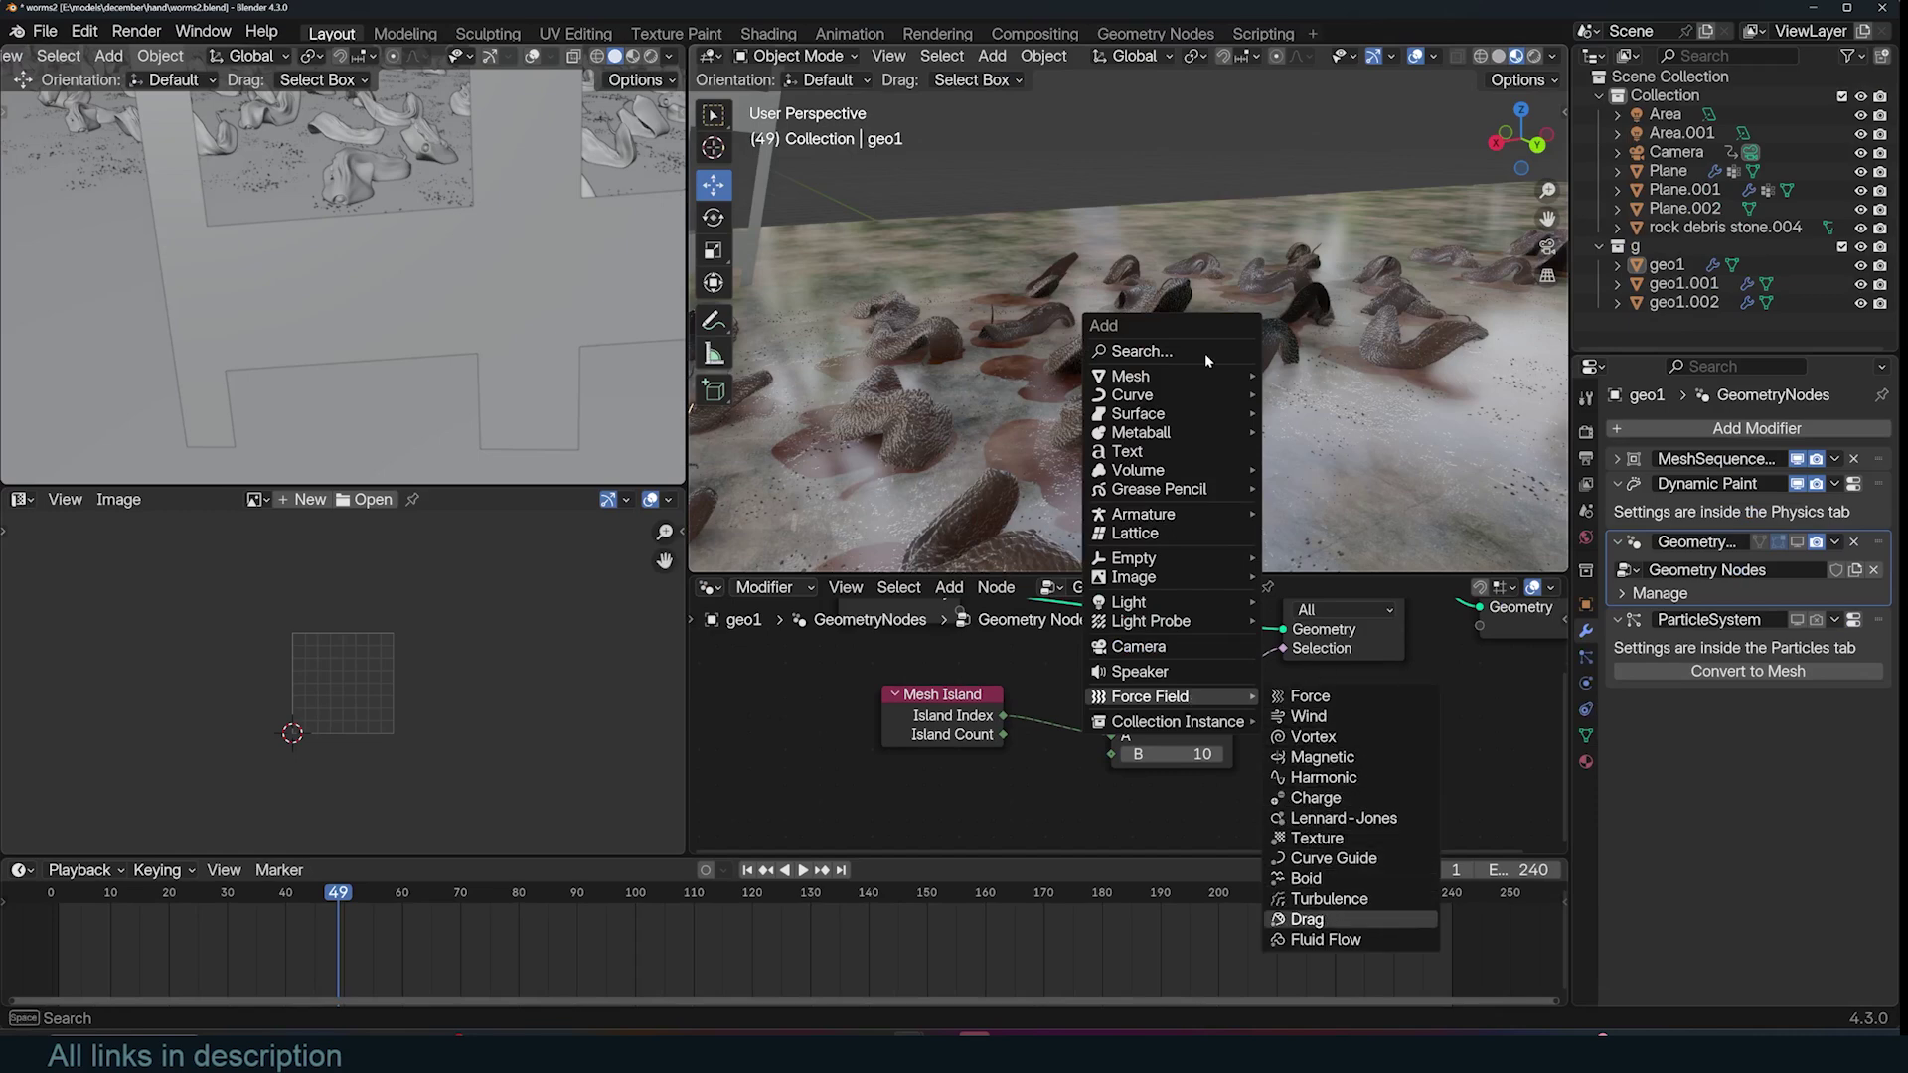
pyautogui.click(1307, 919)
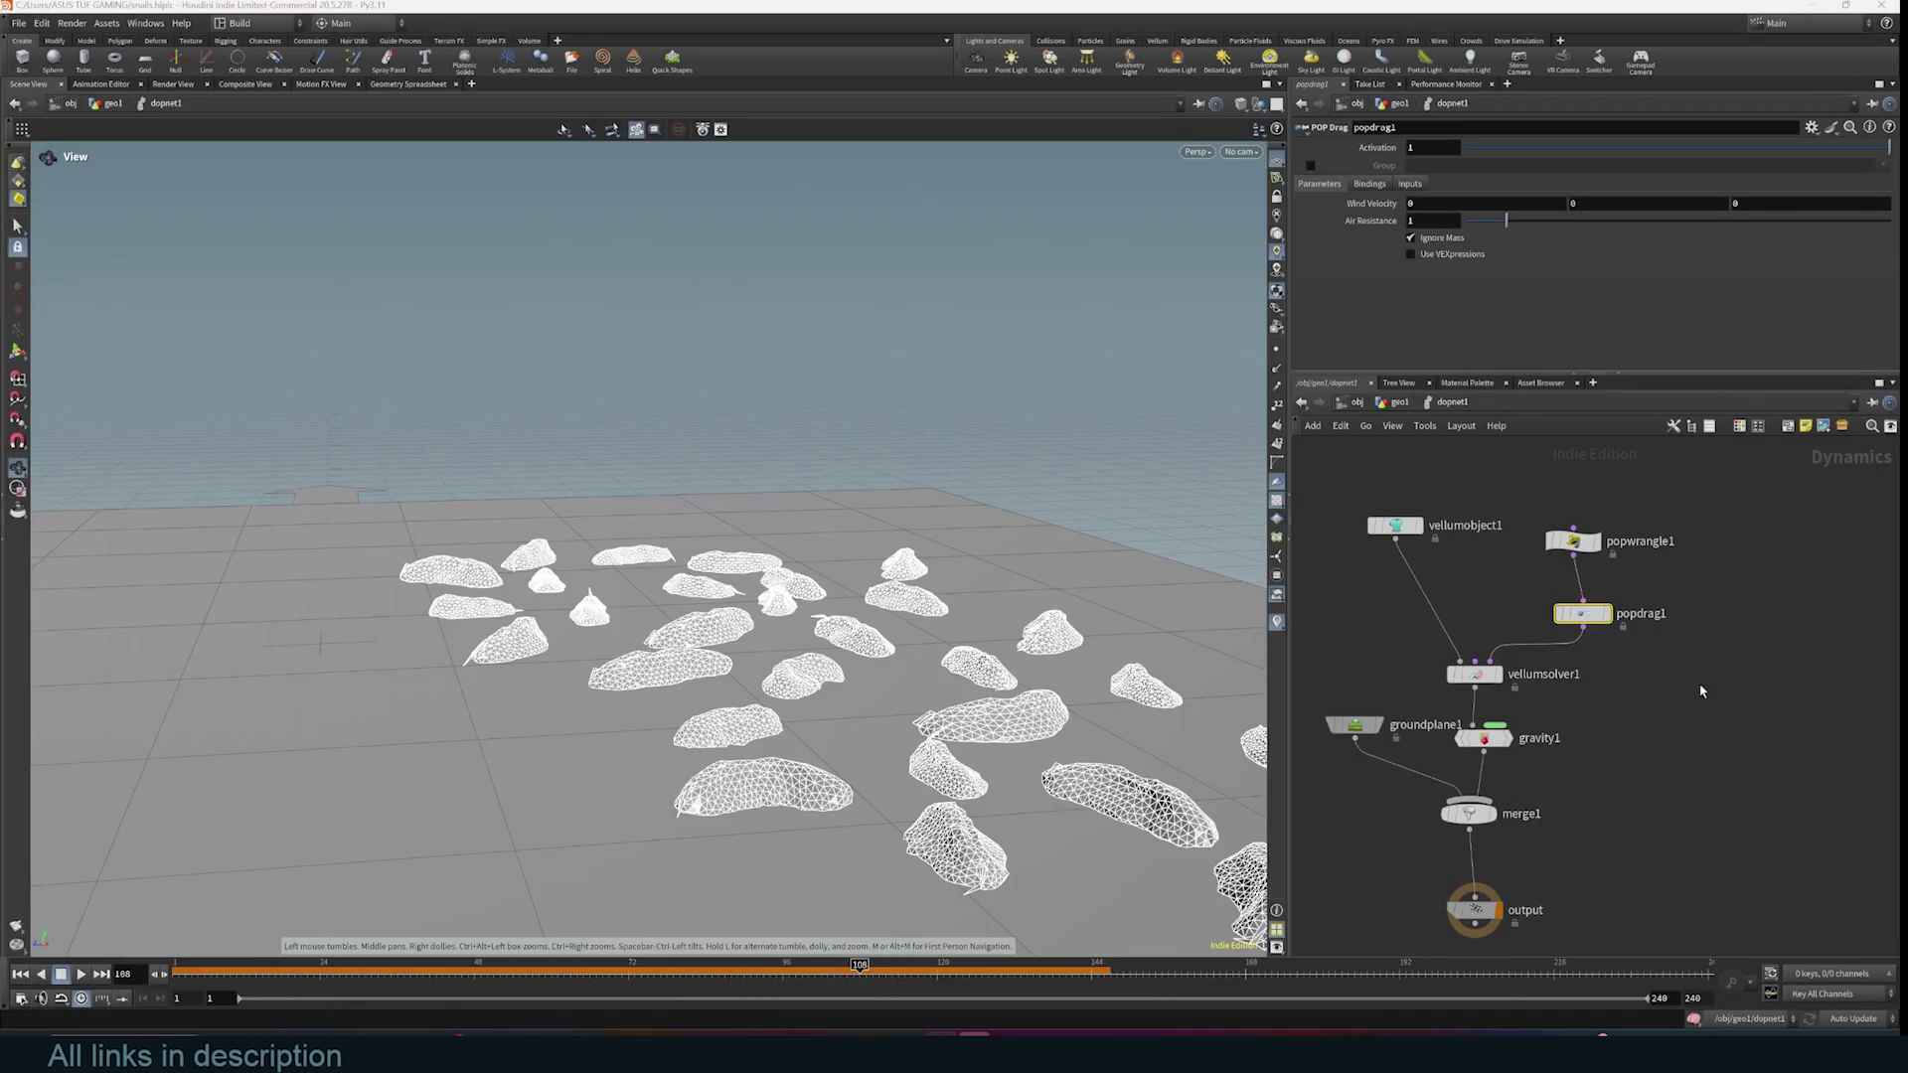
# - Return to Houdini, move popwrangle1 clear of popdrag1, and examine vellumsolver1's iteration, collision and friction settings
pyautogui.click(1715, 624)
pyautogui.moveTo(1574, 540); pyautogui.dragTo(1590, 505)
pyautogui.click(1478, 680)
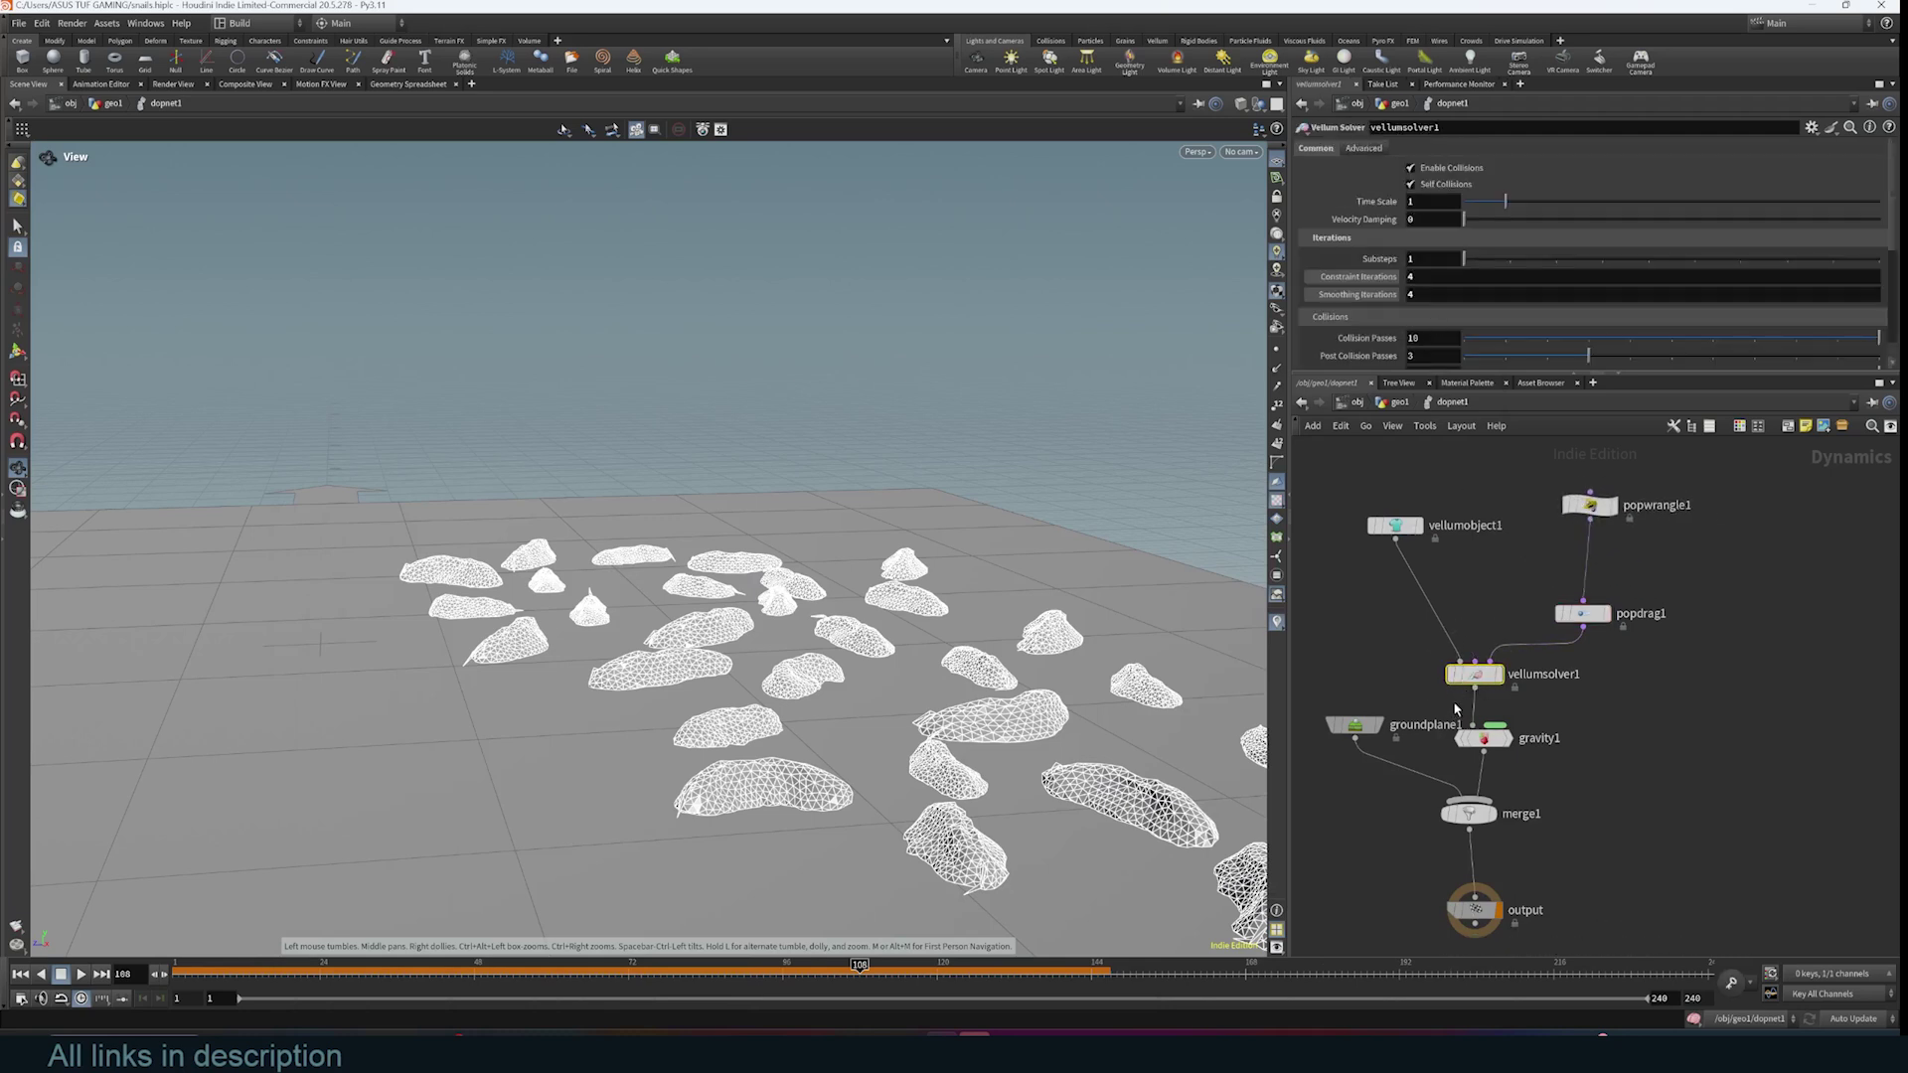
pyautogui.scroll(-5, 1380, 278)
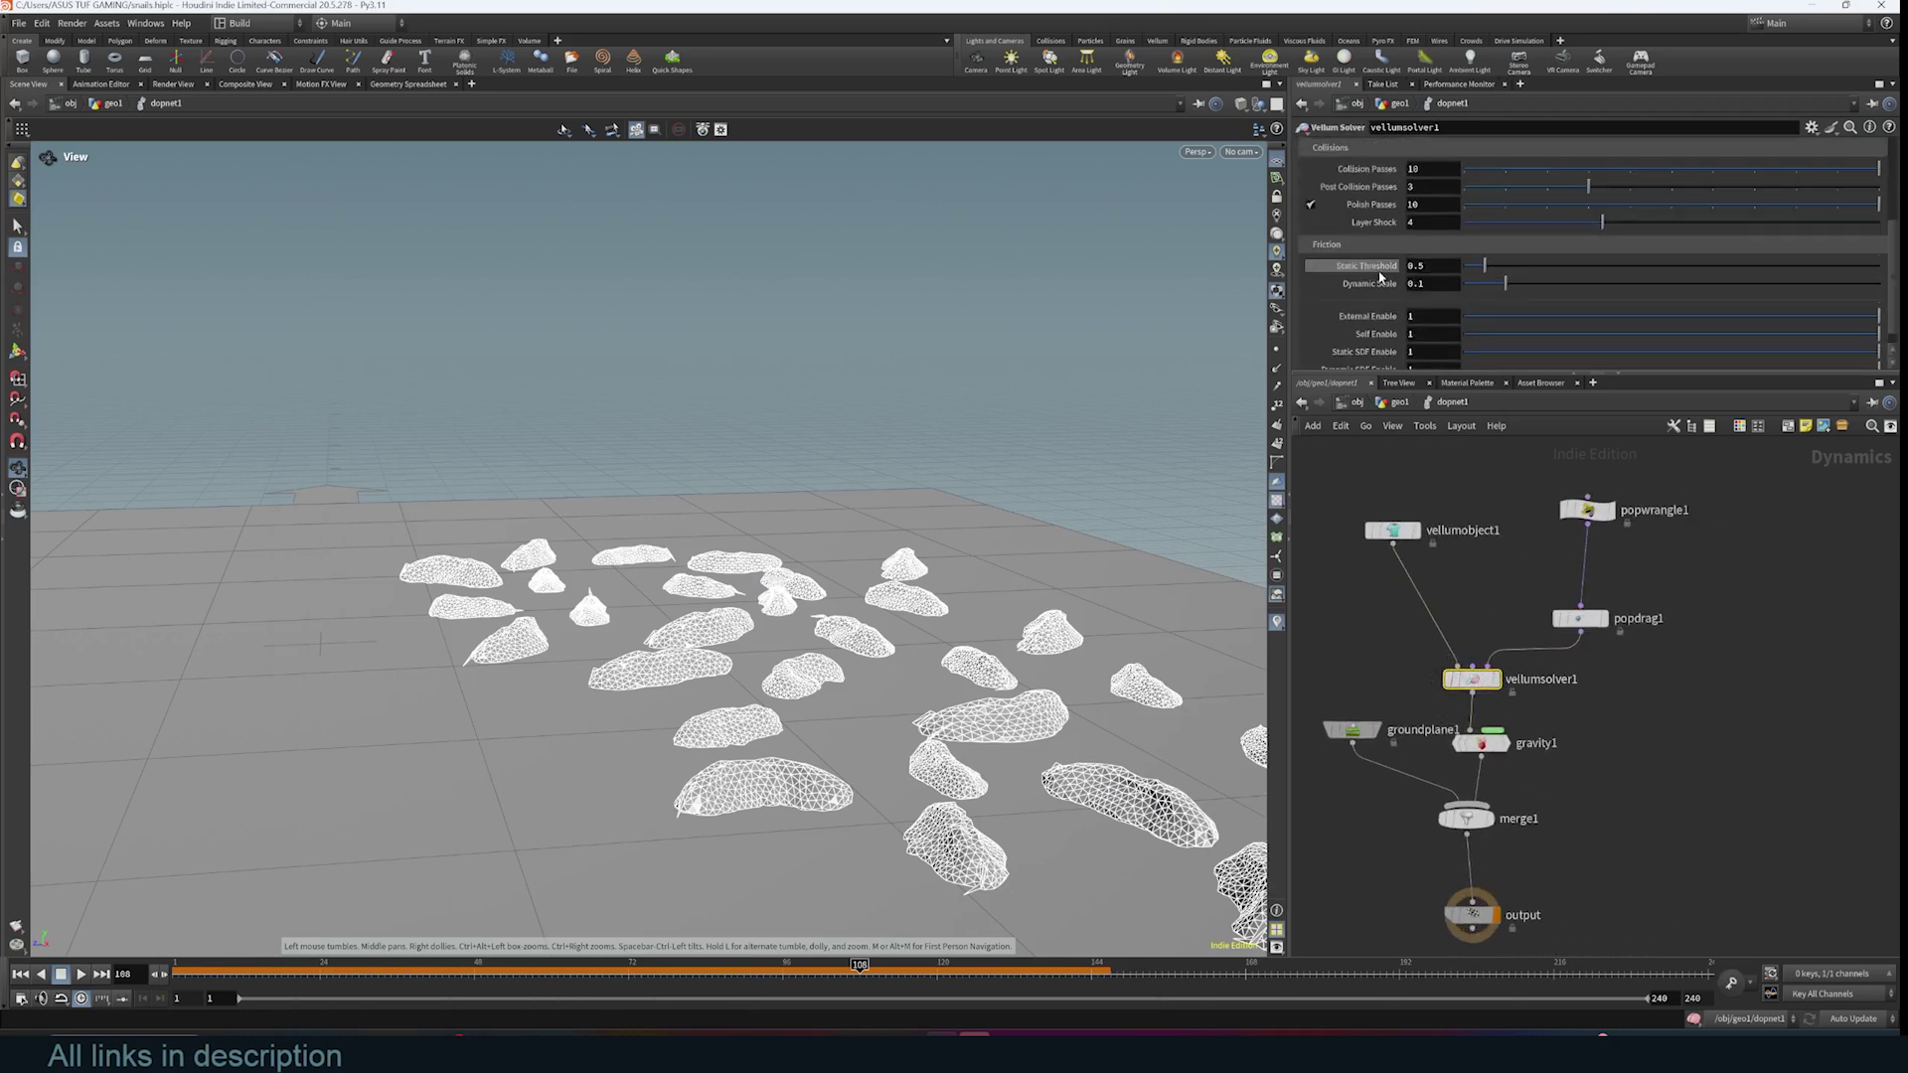
pyautogui.scroll(6, 1380, 278)
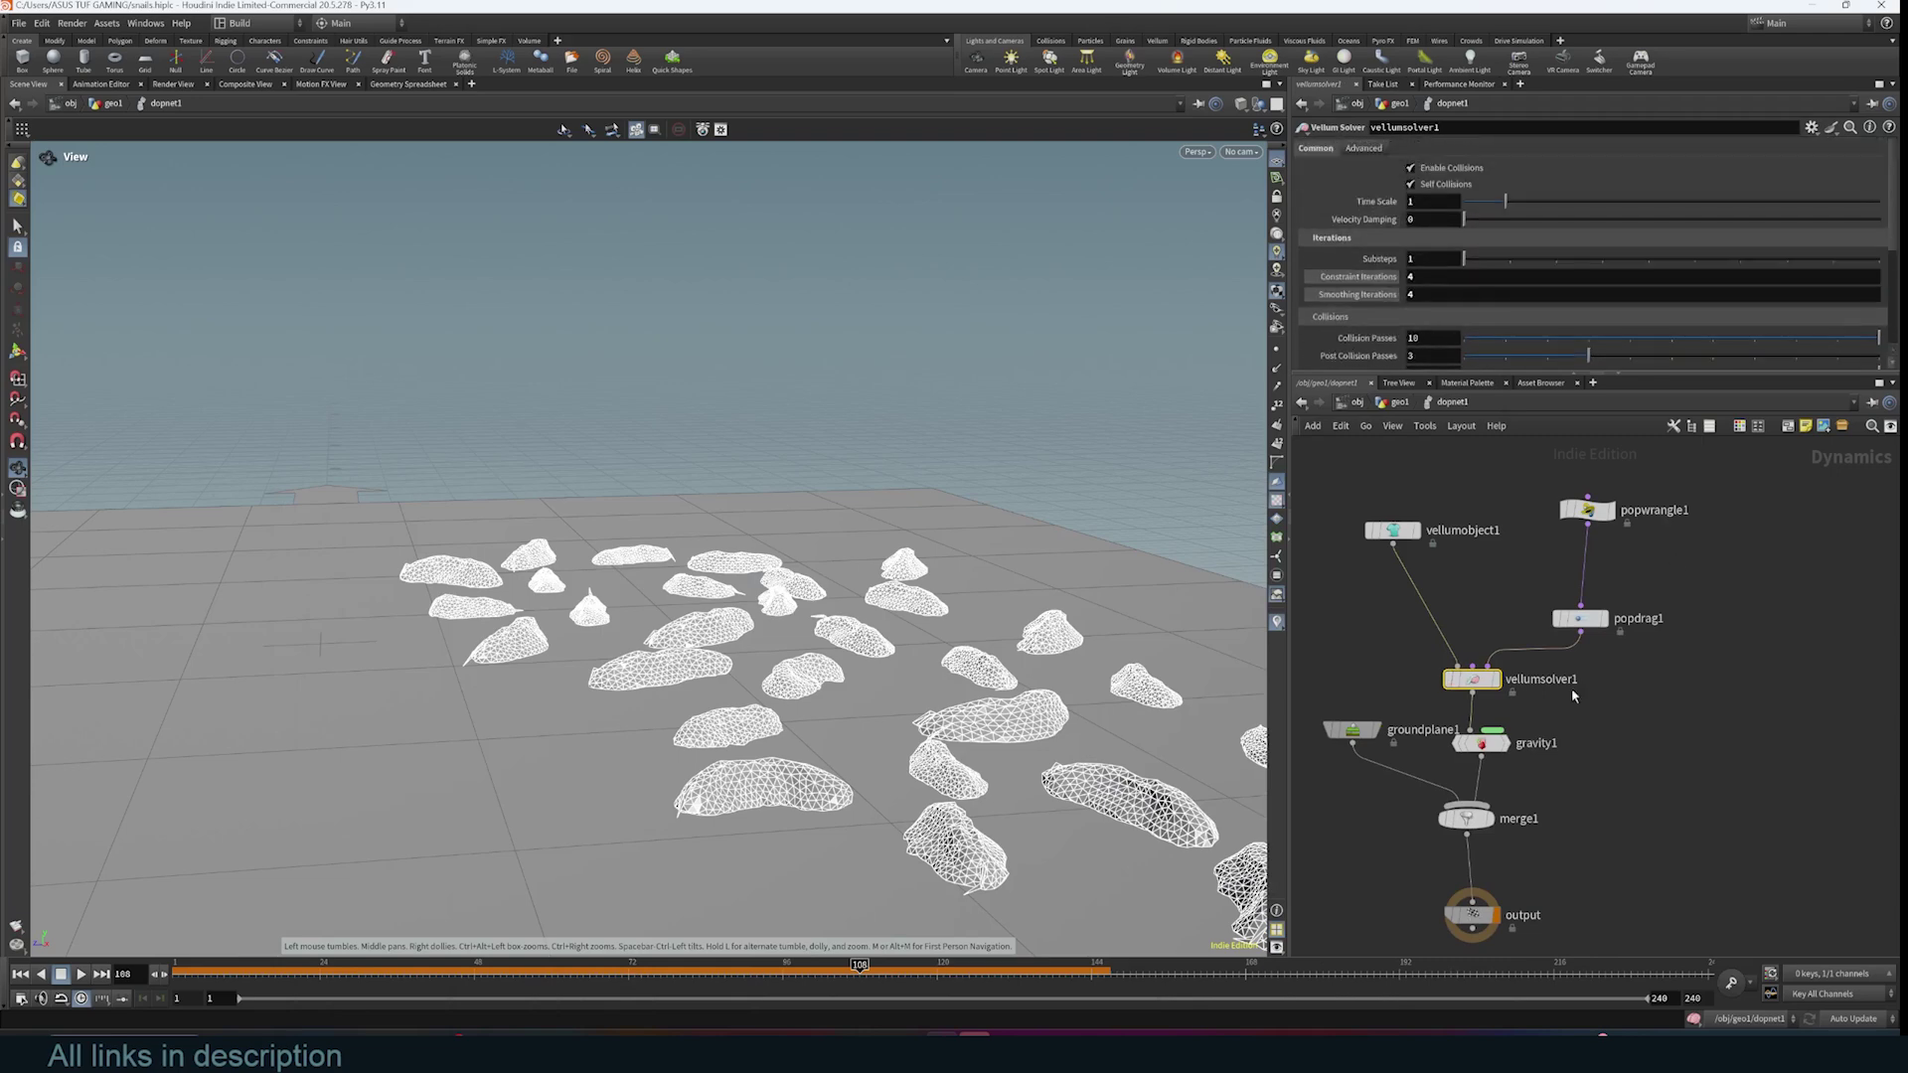
# - Leave dopnet1 for the geo1 network and review filecache1 and the nodes that follow the simulation
pyautogui.click(1399, 403)
pyautogui.scroll(-3, 1628, 614)
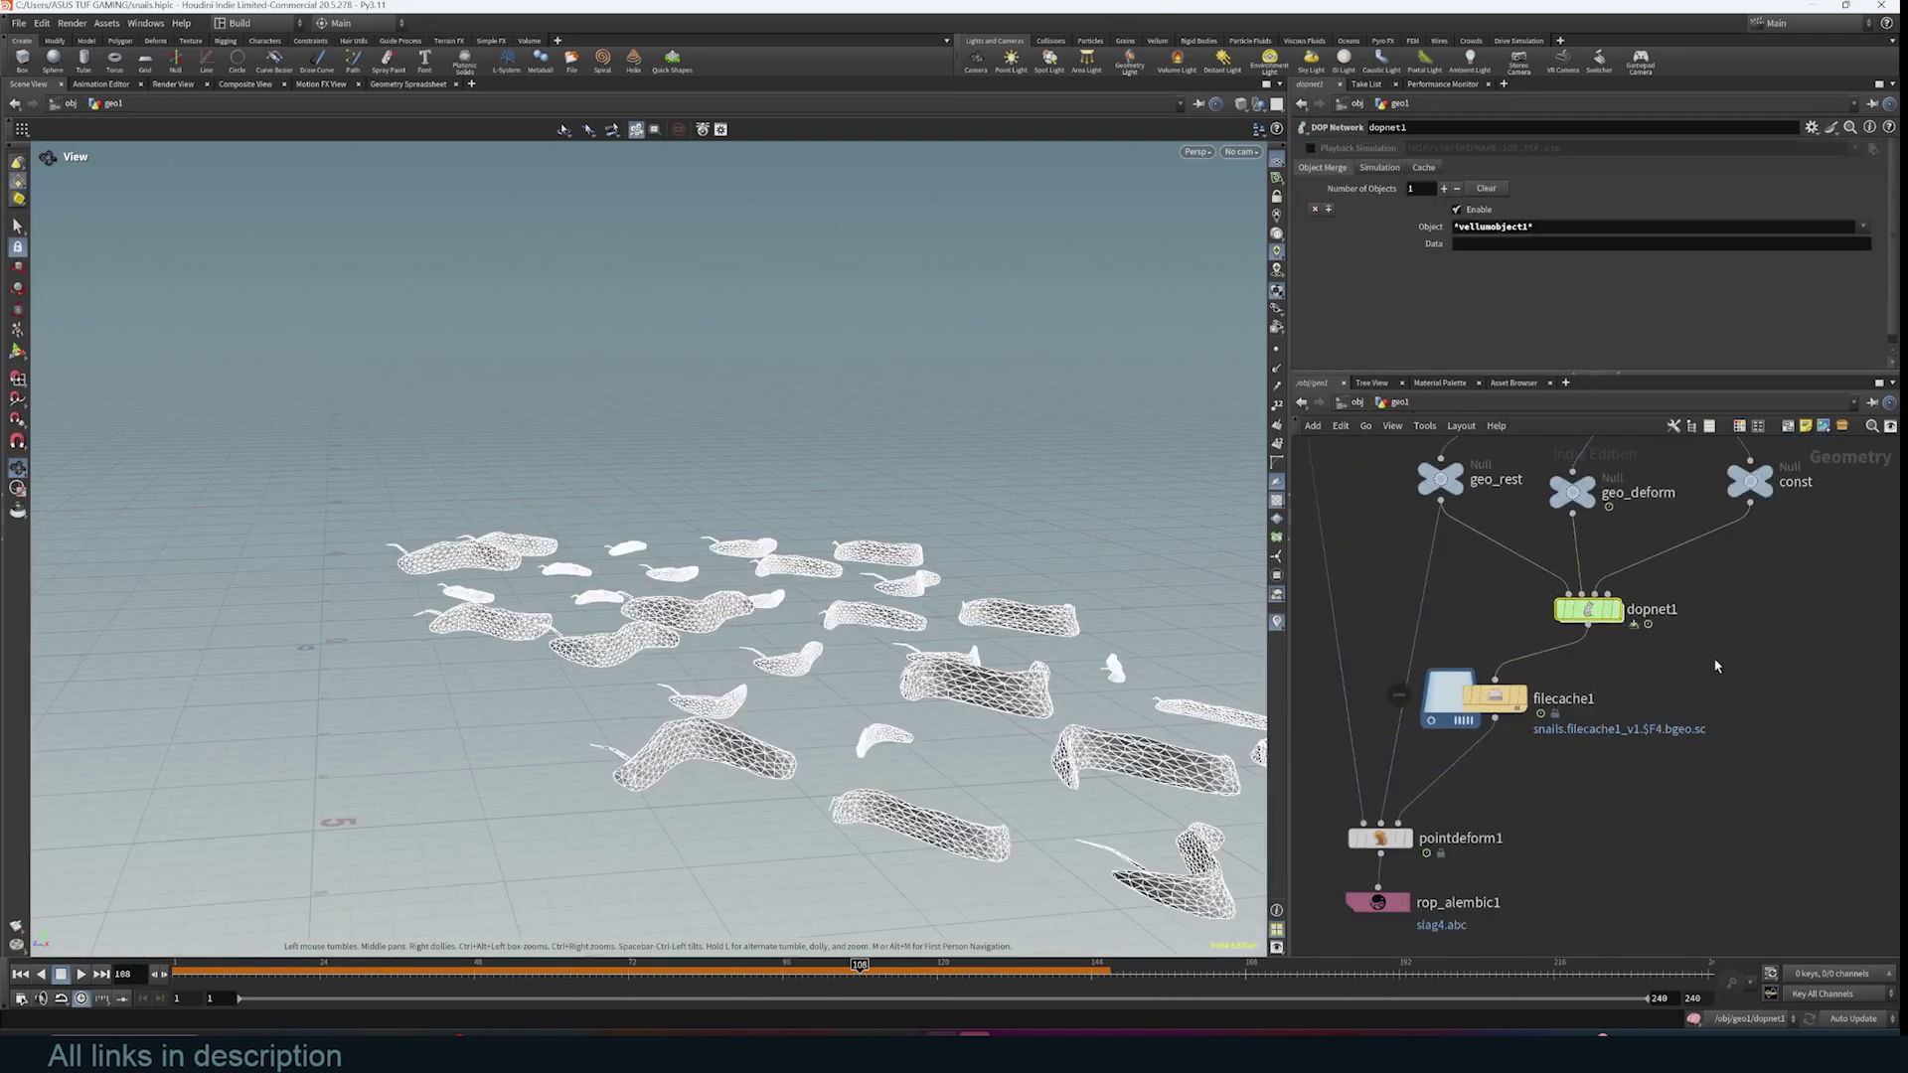
pyautogui.scroll(-5, 1731, 656)
pyautogui.scroll(6, 1713, 662)
pyautogui.scroll(1, 1710, 666)
pyautogui.moveTo(1558, 693)
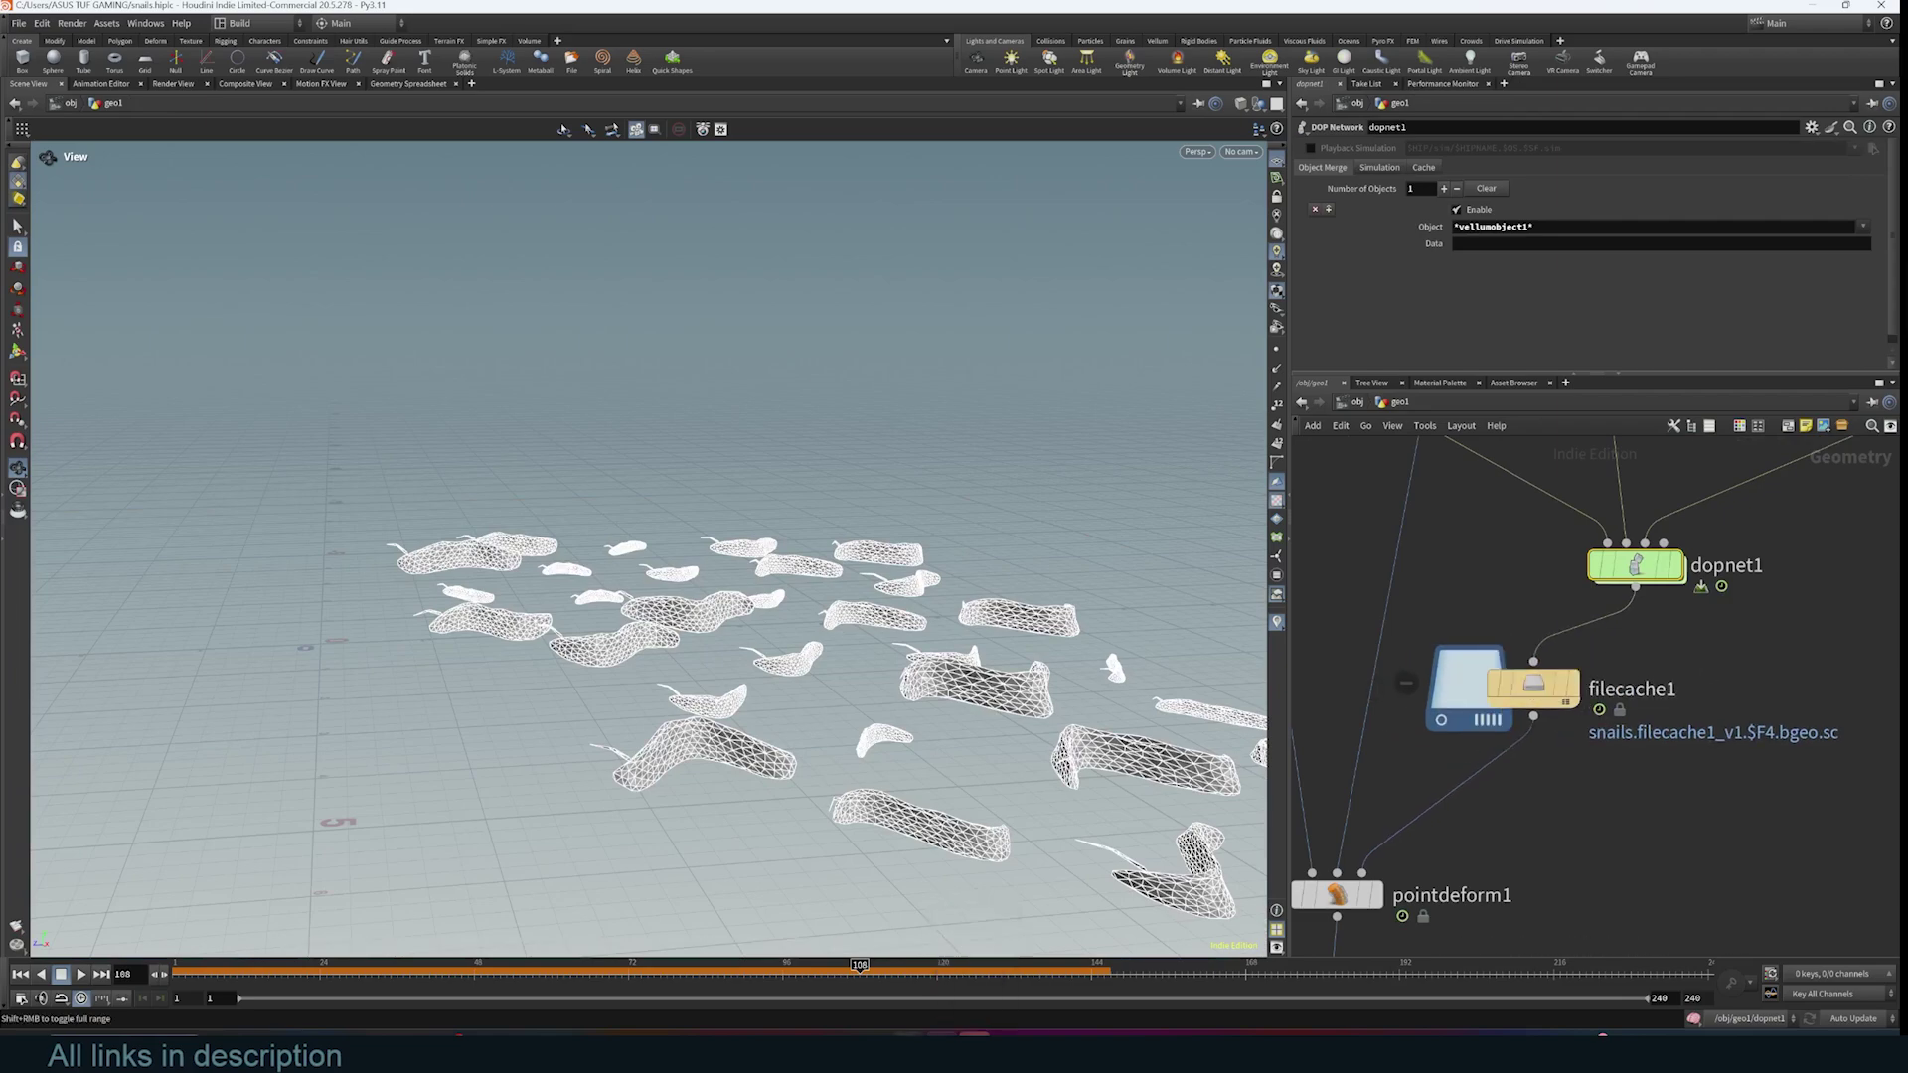
# - Switch to Blender and examine the Cloth physics cache and bake options of the Cylinder
pyautogui.moveTo(909, 1056)
pyautogui.click(1028, 957)
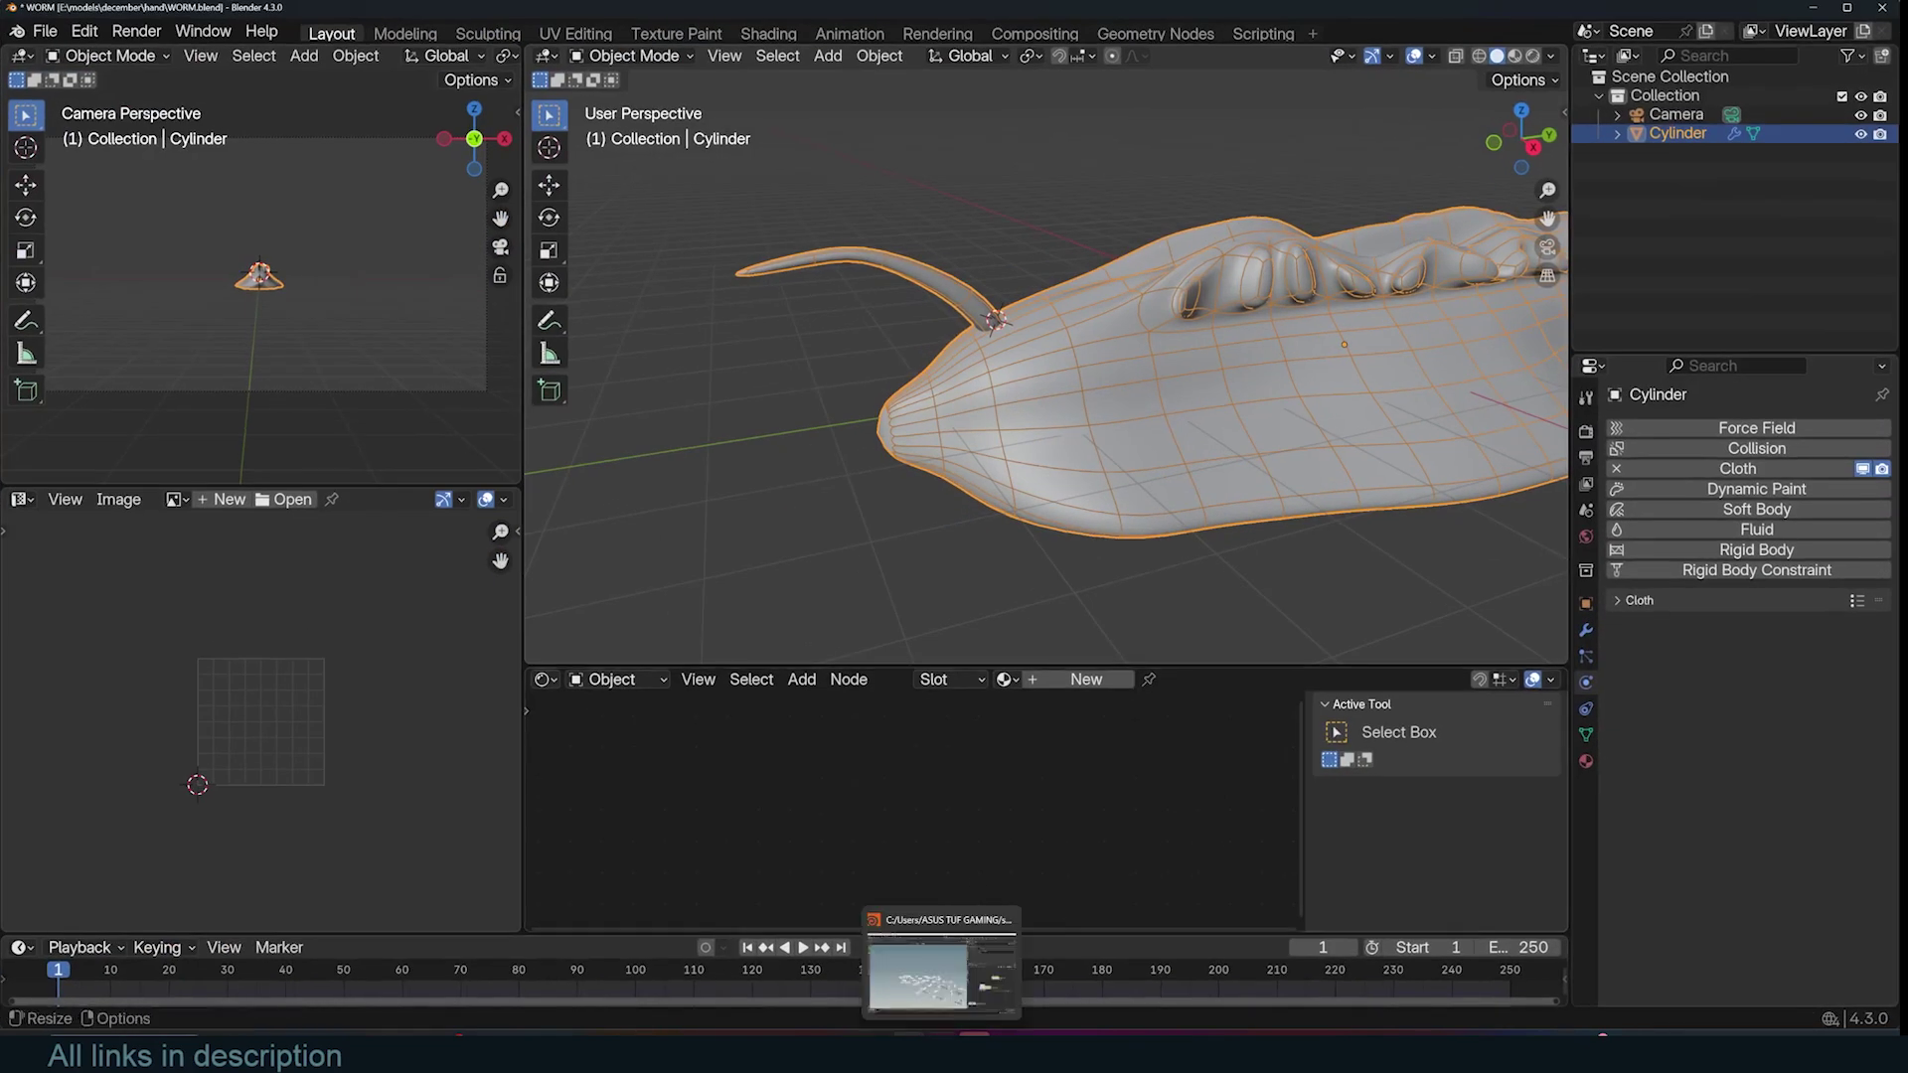
pyautogui.click(795, 969)
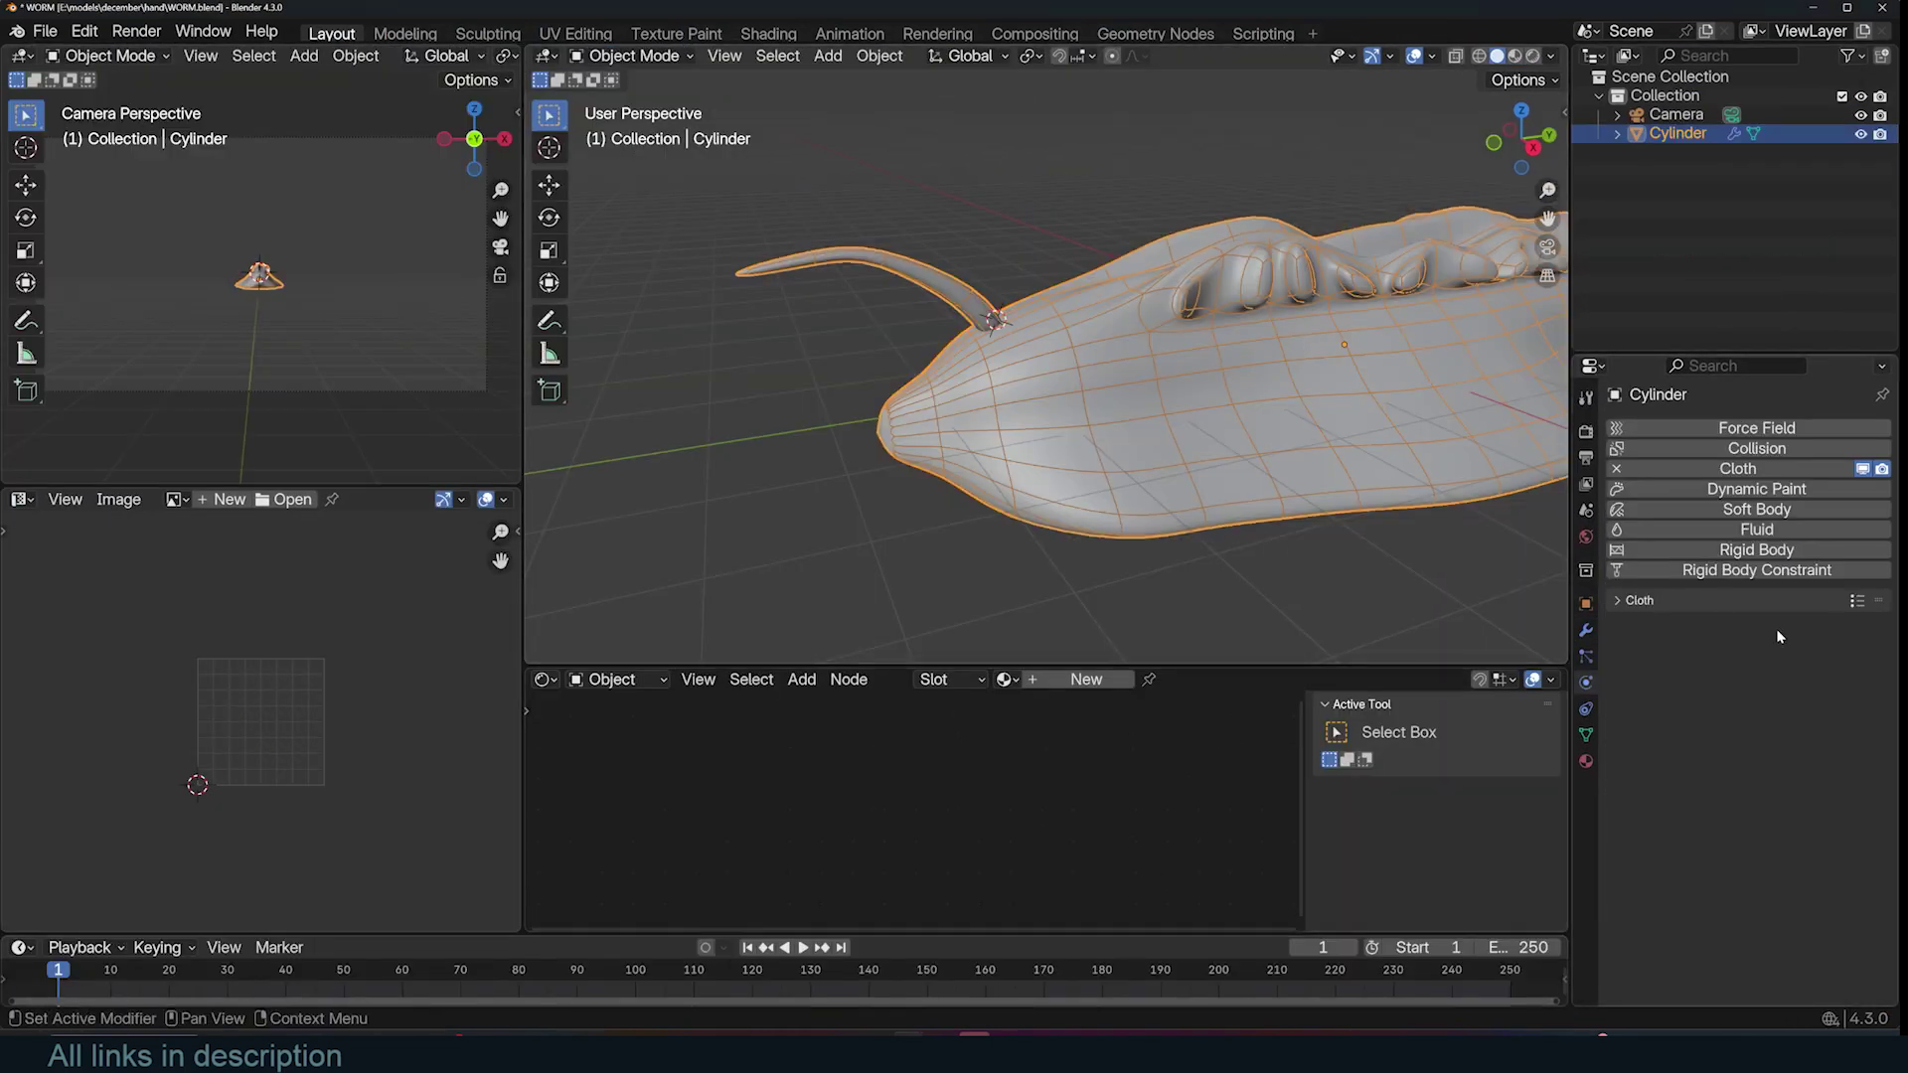
pyautogui.click(1693, 603)
pyautogui.scroll(-8, 1749, 897)
pyautogui.click(1666, 920)
pyautogui.scroll(-5, 1680, 894)
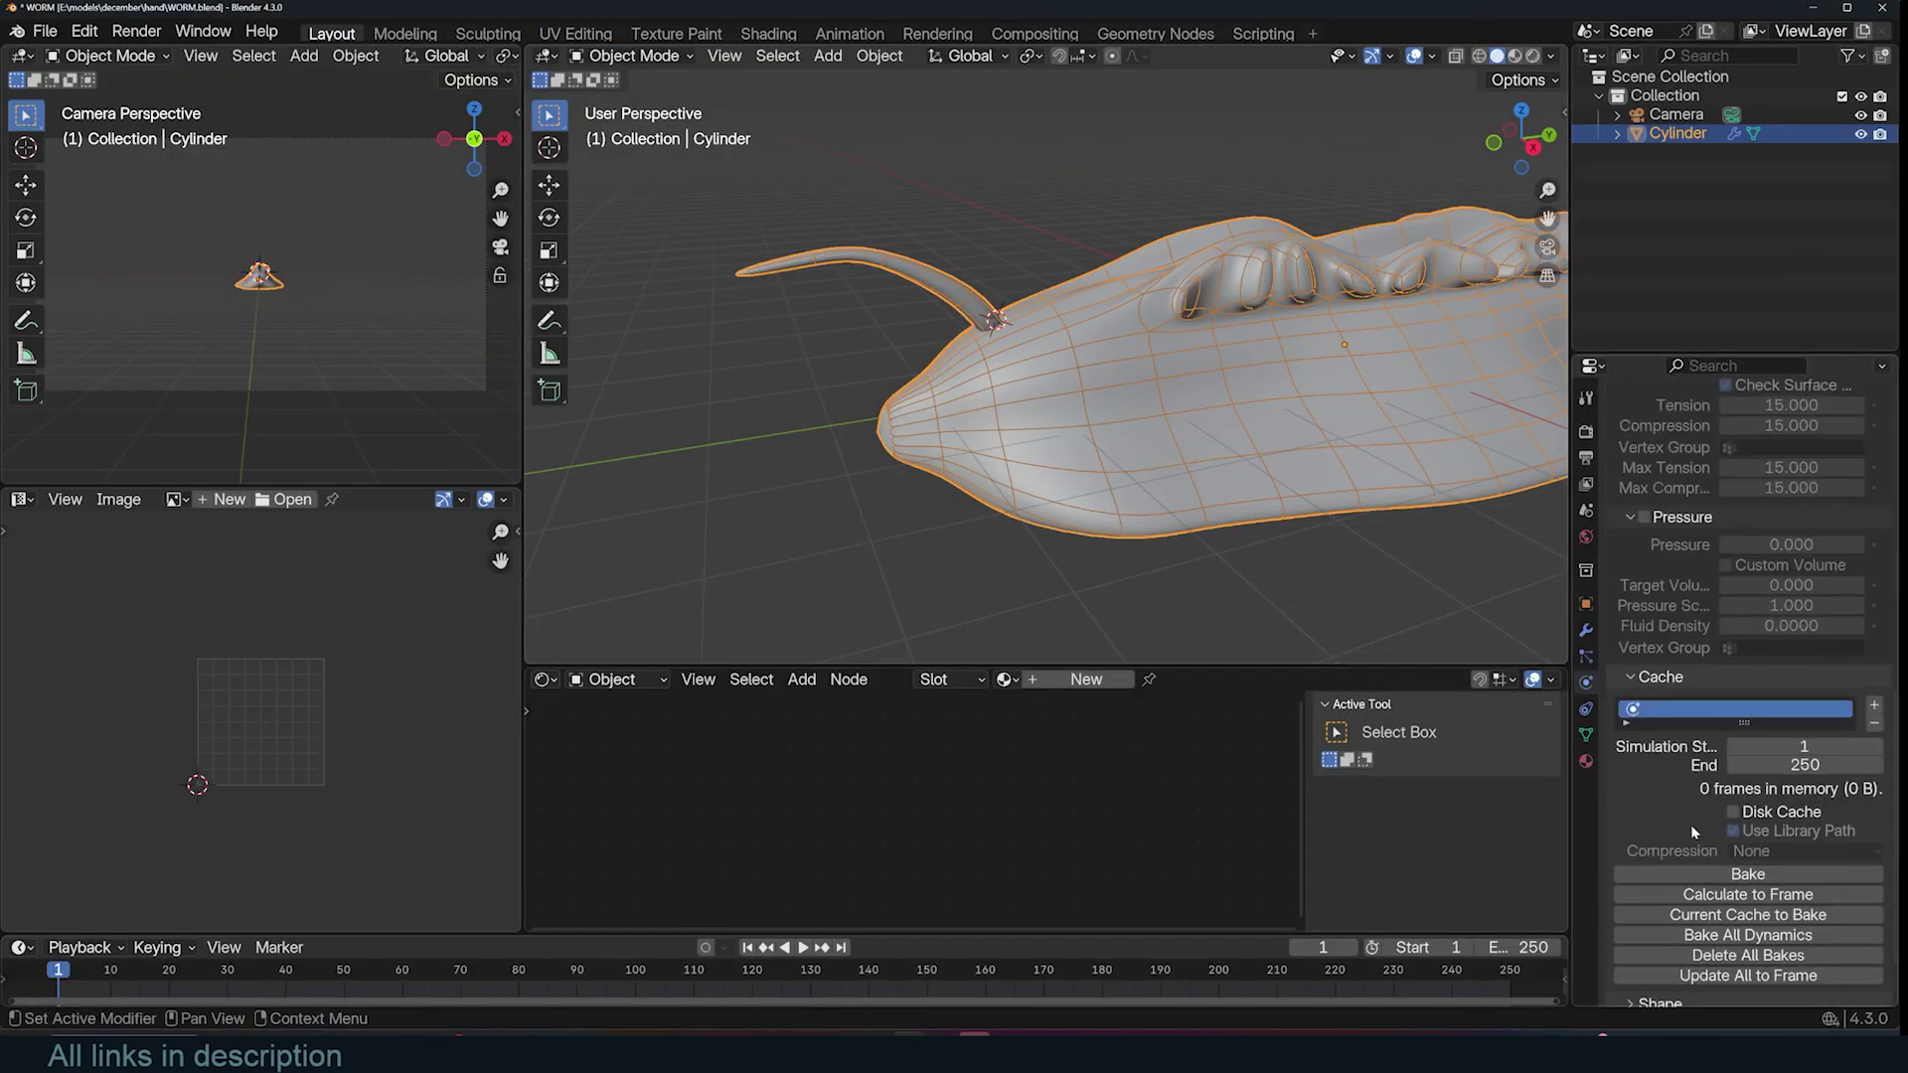
pyautogui.click(1739, 873)
pyautogui.hotkey('alt', 'Tab')
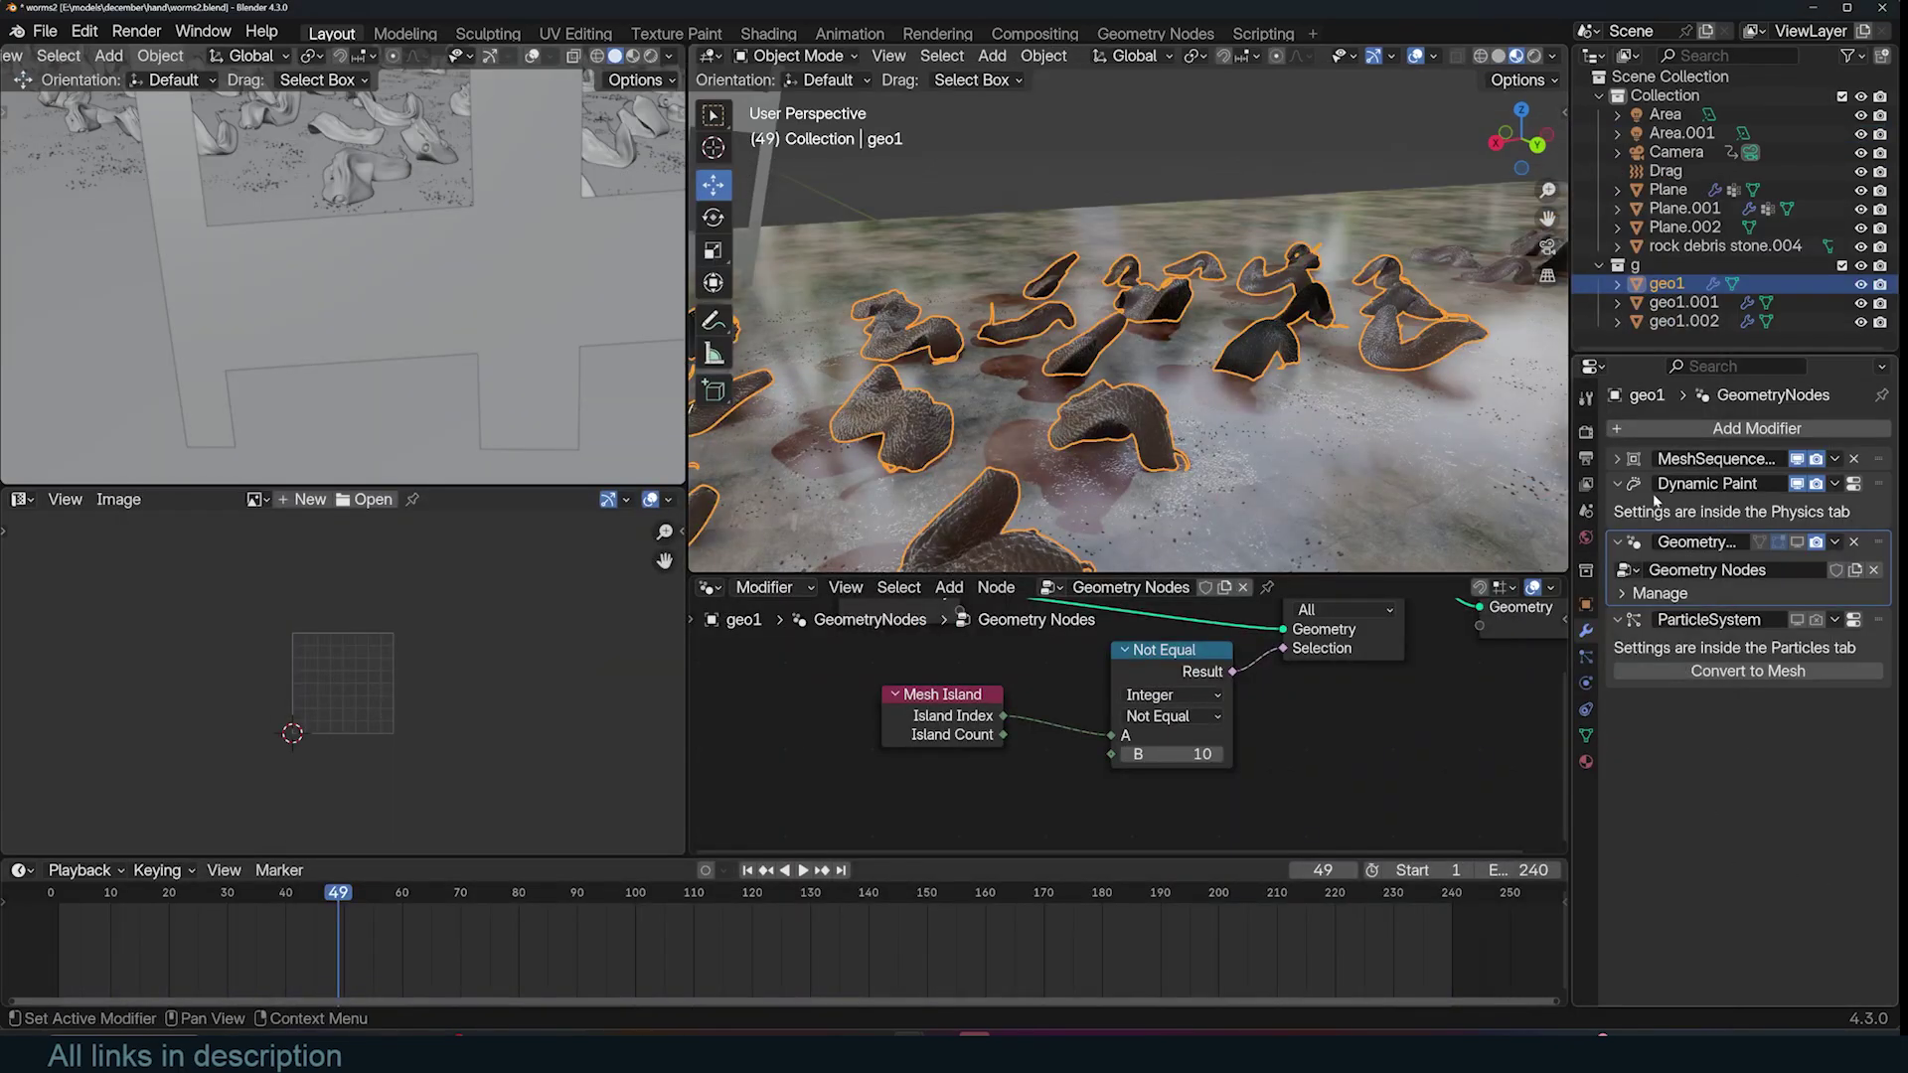
# - Return to Houdini, open filecache1's settings, and display the tetrahedral mesh of tetconform1
pyautogui.click(974, 1041)
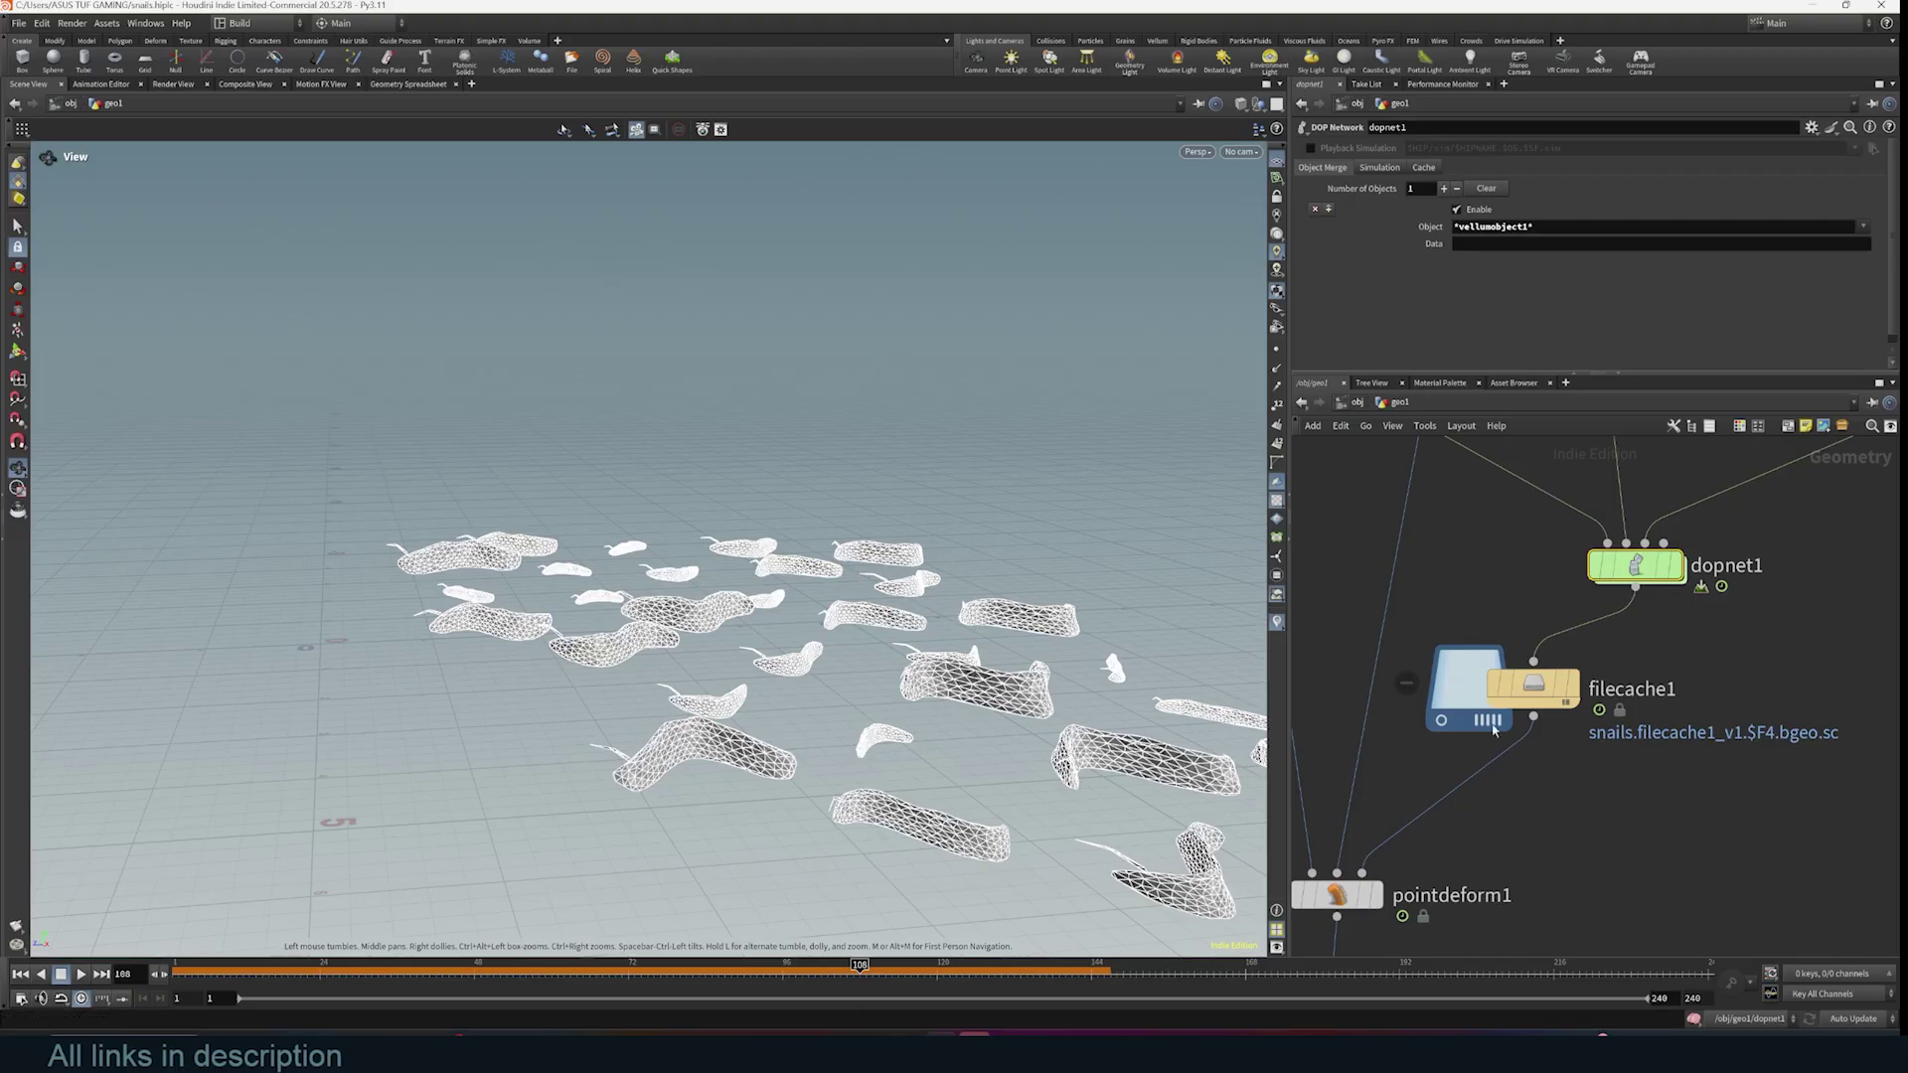
pyautogui.click(1565, 696)
pyautogui.moveTo(1594, 814); pyautogui.dragTo(1685, 797, button='middle')
pyautogui.scroll(-5, 1702, 785)
pyautogui.scroll(5, 1750, 701)
pyautogui.scroll(-4, 1770, 537)
pyautogui.moveTo(1770, 537); pyautogui.dragTo(1674, 871, button='middle')
pyautogui.moveTo(1742, 604); pyautogui.dragTo(1721, 766, button='middle')
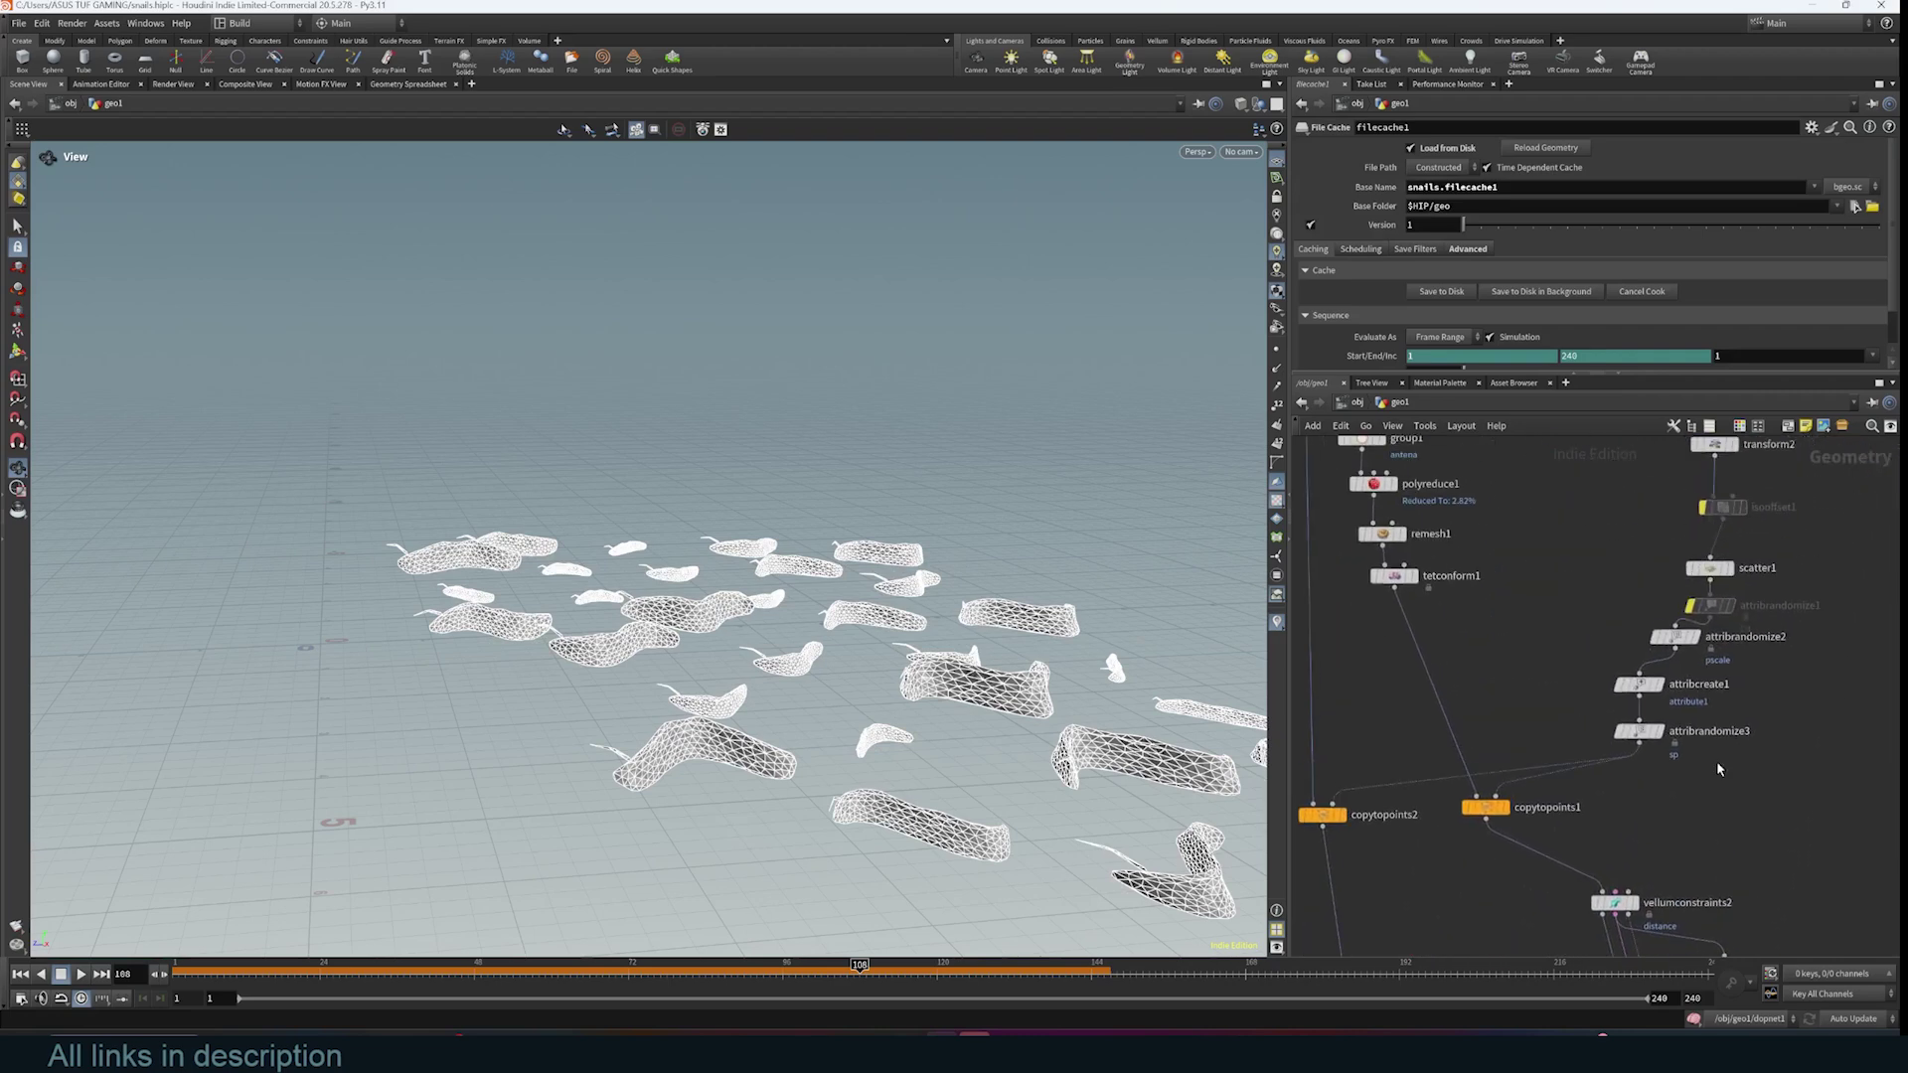
pyautogui.click(1414, 576)
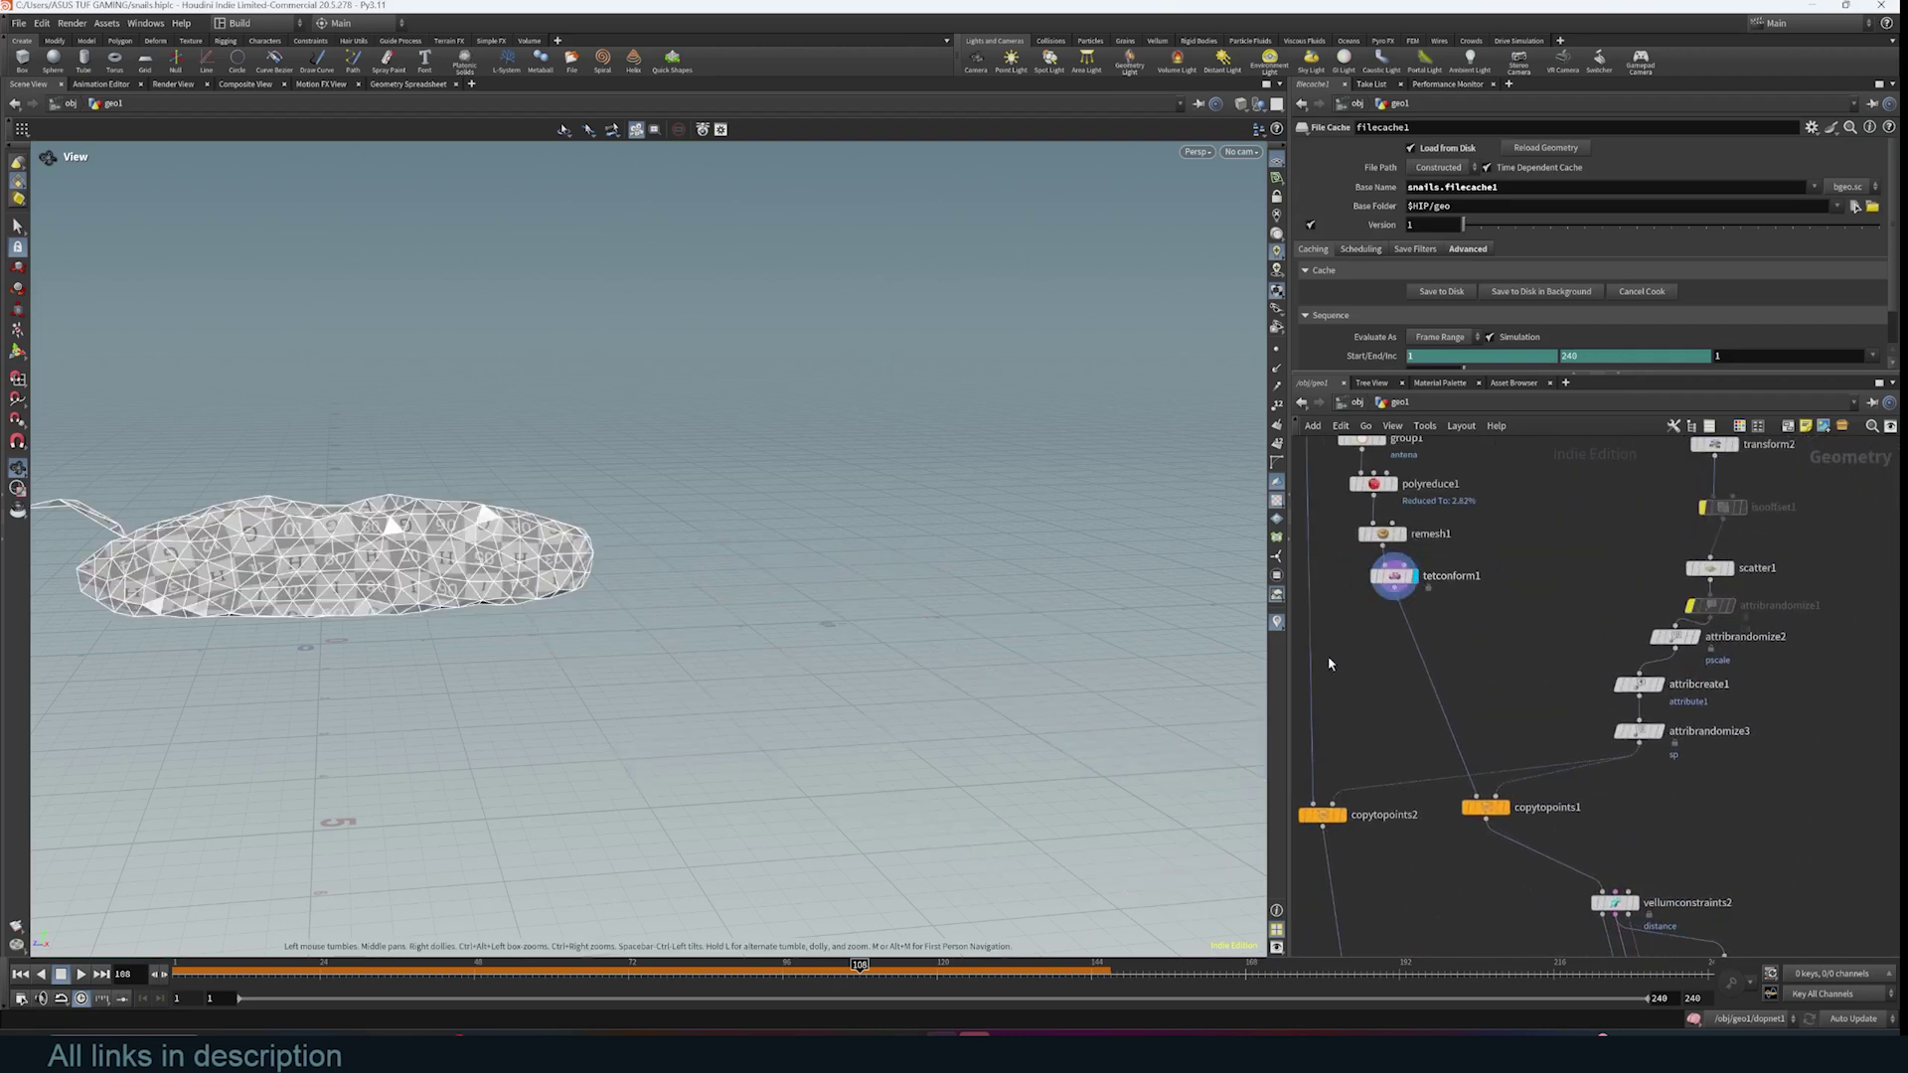
# - Show filecache1's cached simulation as a template overlay beside the displayed tetrahedral mesh
pyautogui.scroll(-5, 1330, 665)
pyautogui.moveTo(1565, 908); pyautogui.dragTo(1627, 729, button='middle')
pyautogui.scroll(6, 1627, 728)
pyautogui.moveTo(1489, 954); pyautogui.dragTo(1554, 850, button='middle')
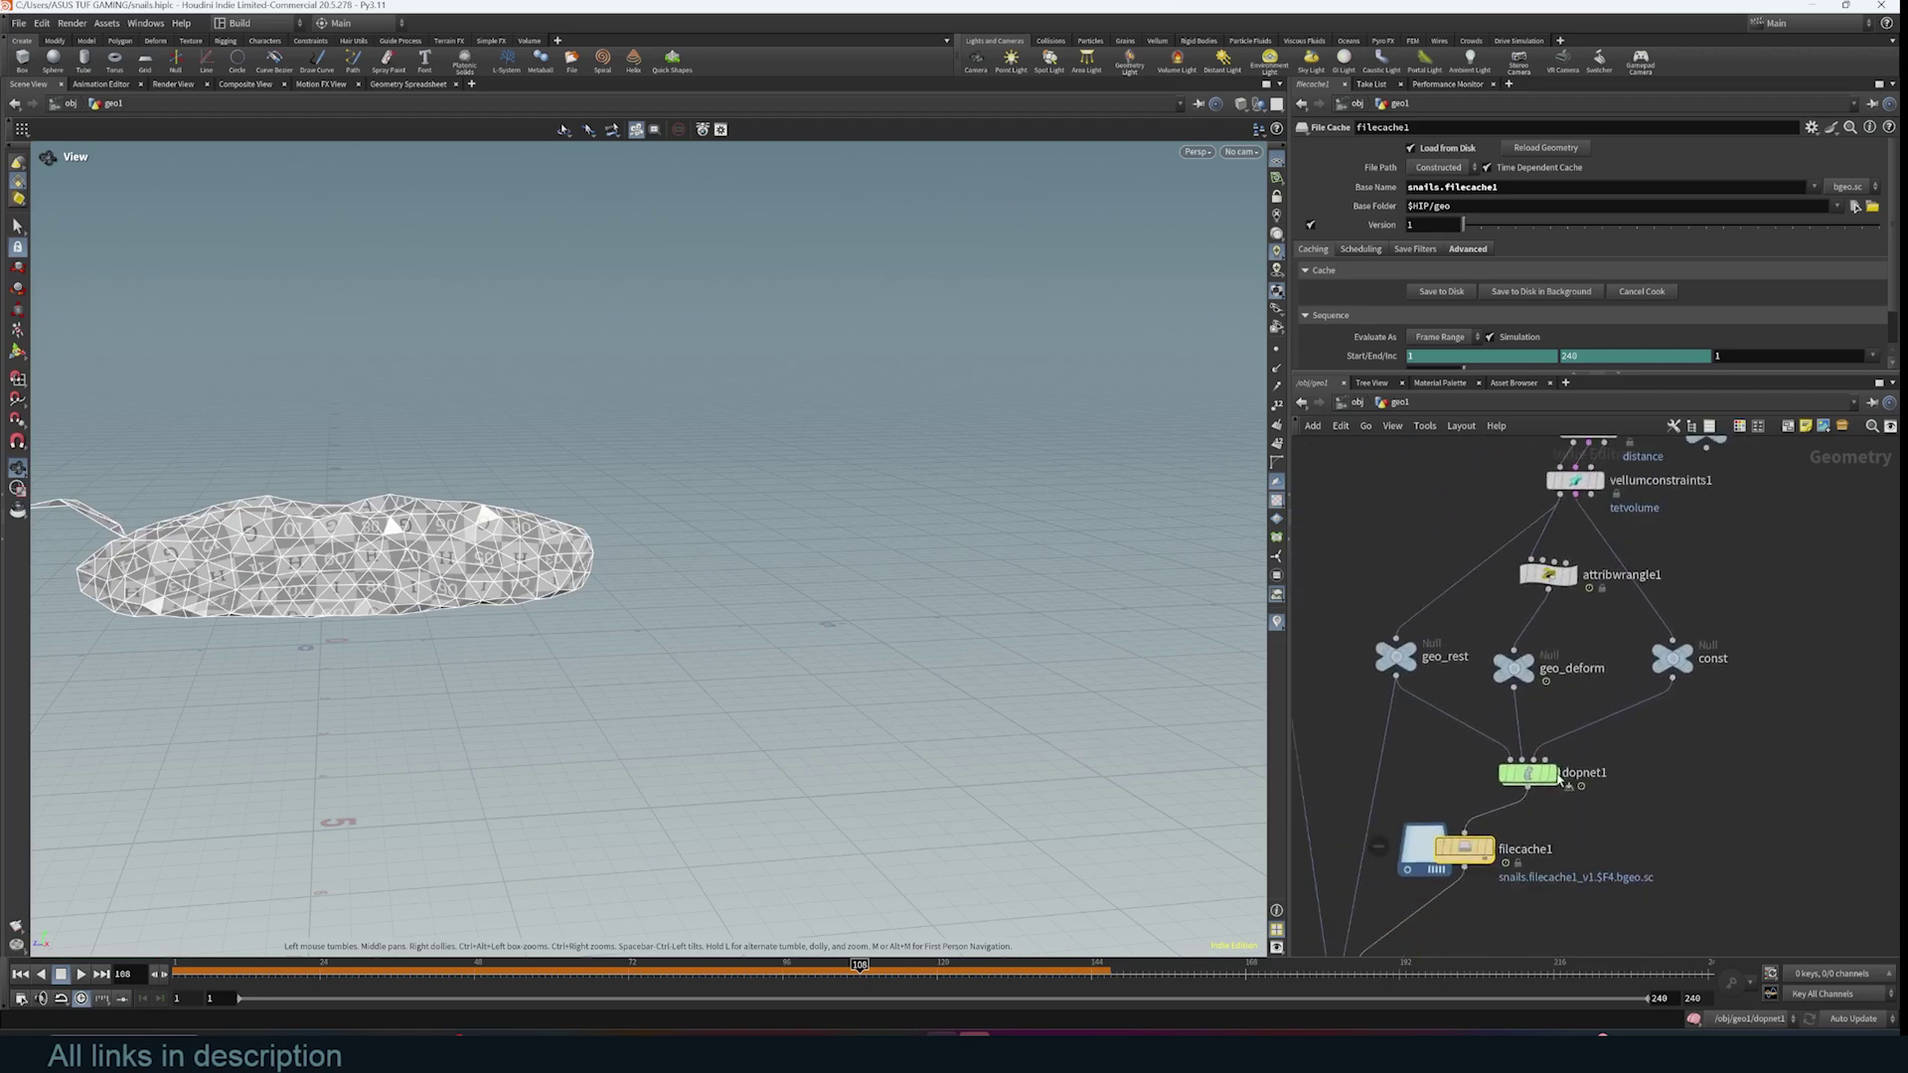
pyautogui.click(1488, 851)
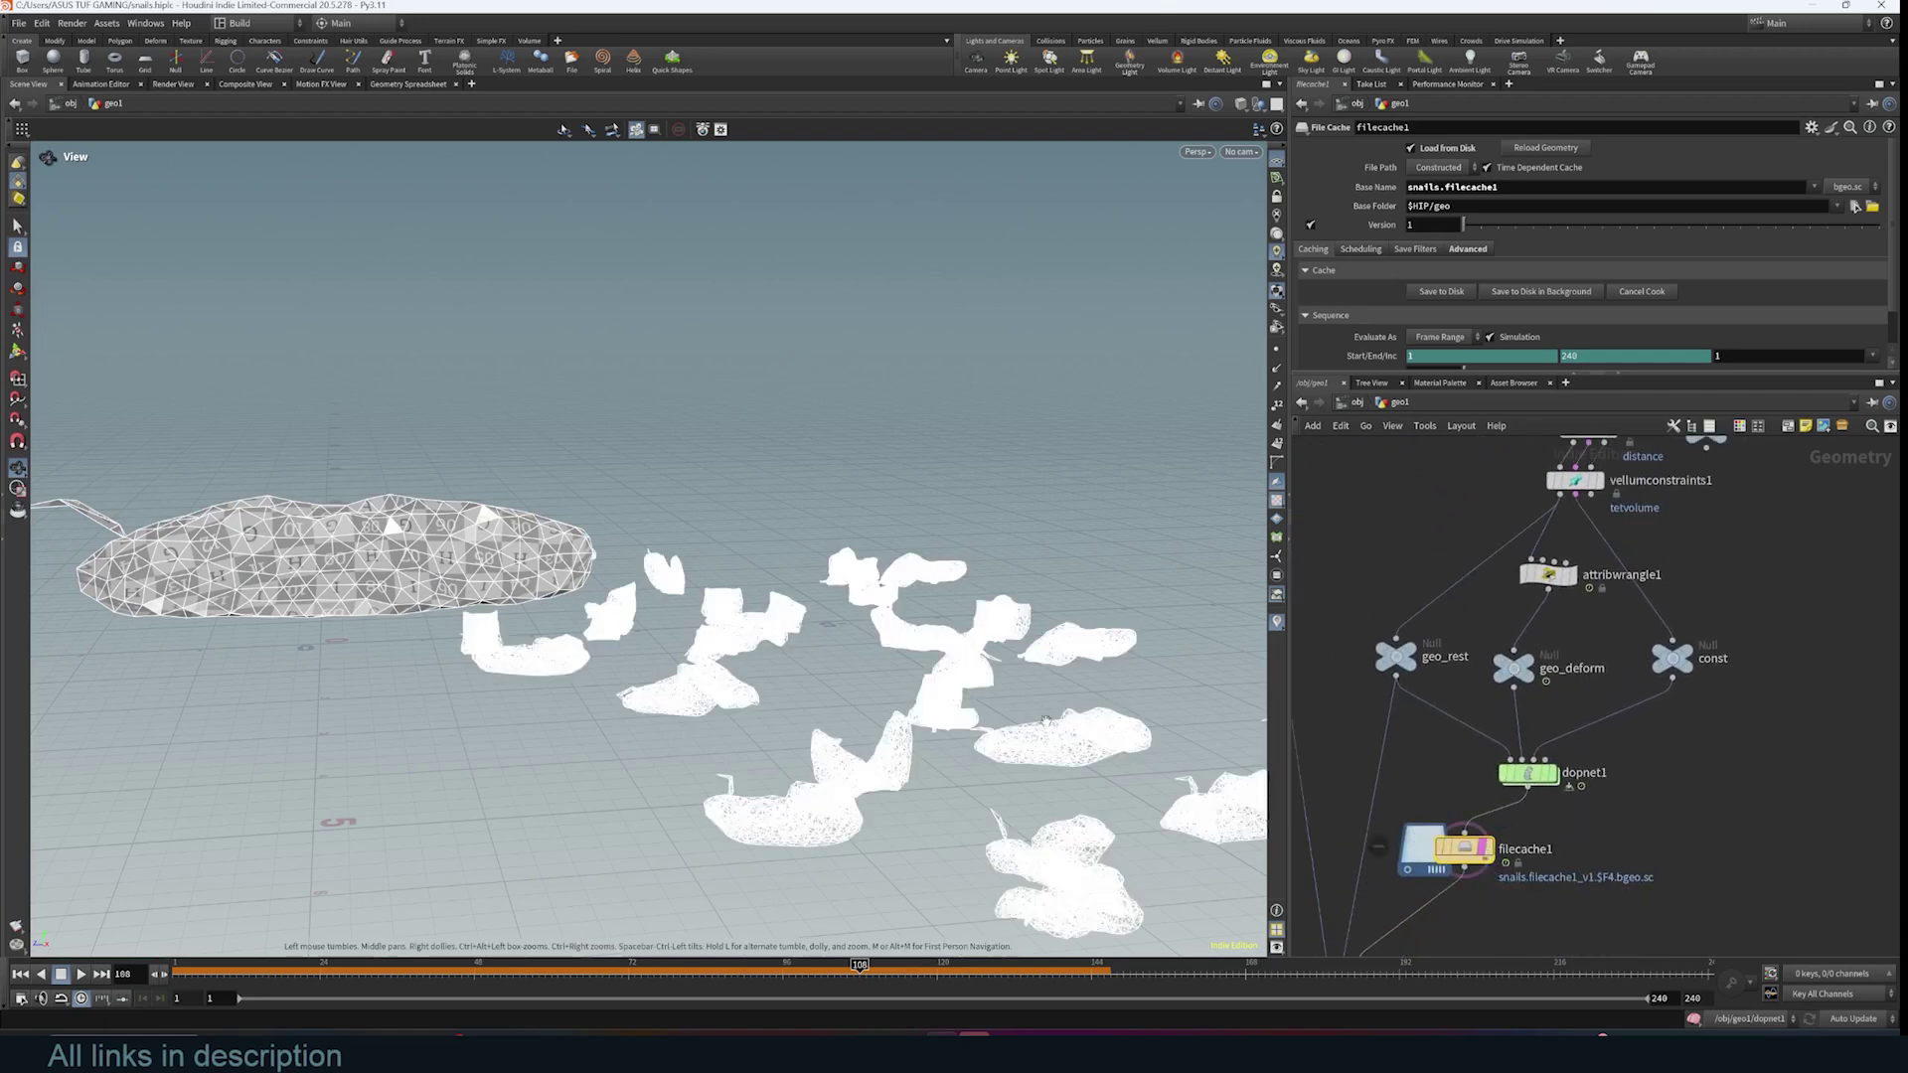
pyautogui.moveTo(899, 689); pyautogui.dragTo(969, 755)
# - Display the original high-resolution slug at matchsize1 to compare it with the cached simulation
pyautogui.scroll(-4, 1666, 874)
pyautogui.moveTo(1570, 537); pyautogui.dragTo(1619, 762, button='middle')
pyautogui.scroll(4, 1583, 532)
pyautogui.scroll(3, 1621, 761)
pyautogui.moveTo(1347, 527); pyautogui.dragTo(1516, 586, button='middle')
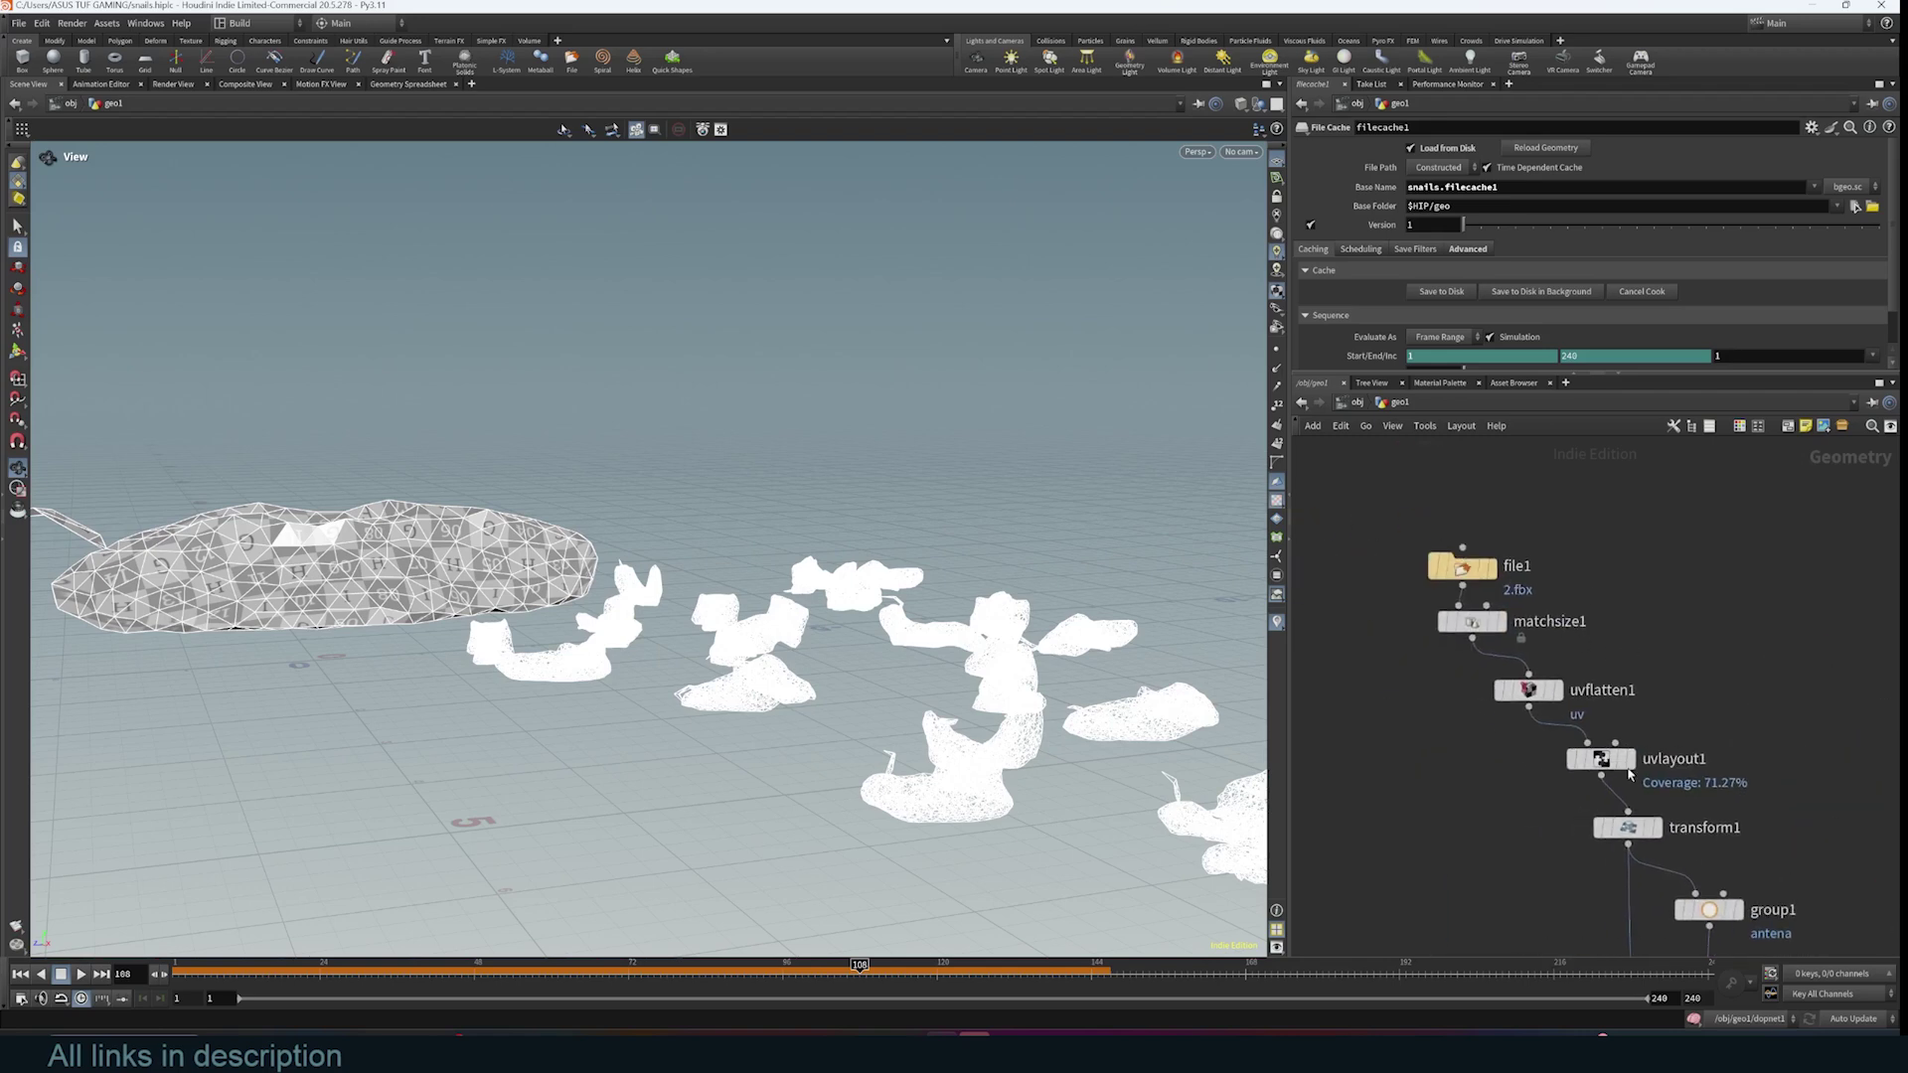
pyautogui.click(1503, 622)
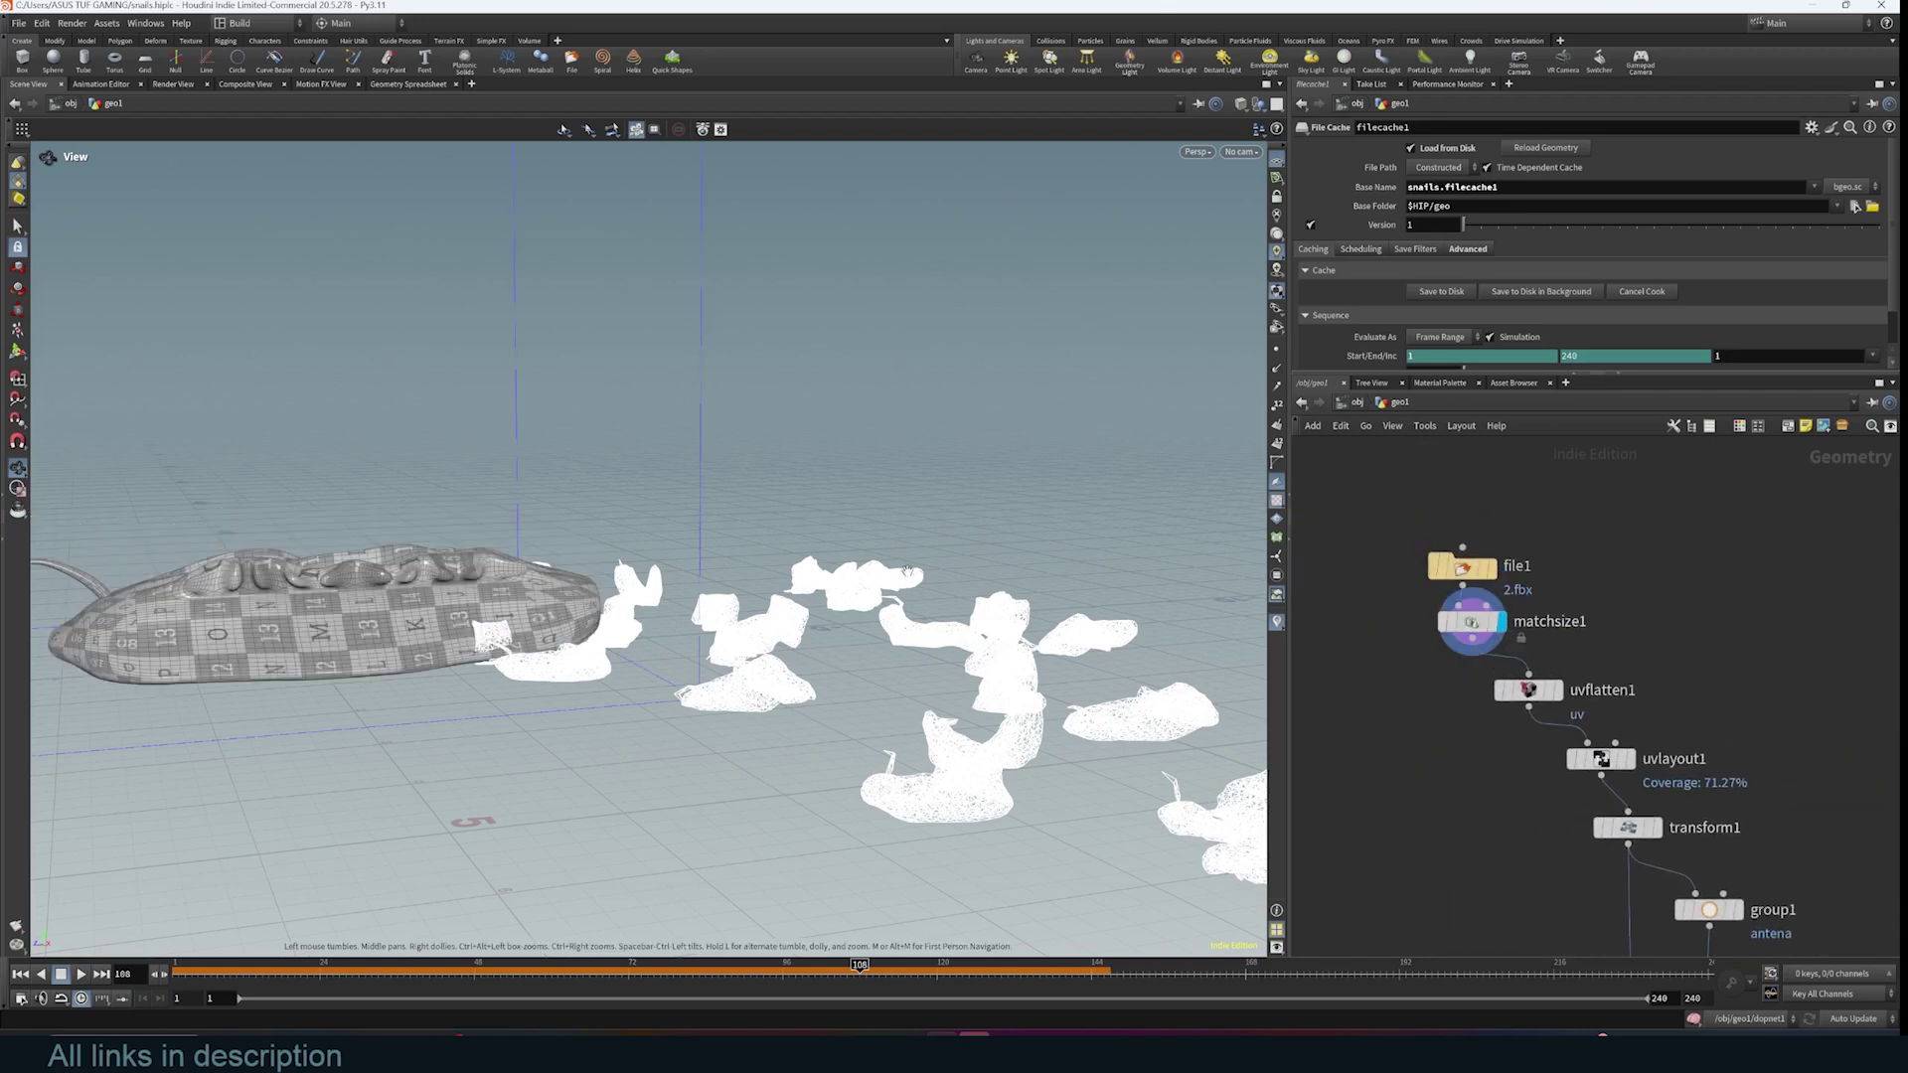
pyautogui.moveTo(872, 573); pyautogui.dragTo(362, 634)
pyautogui.scroll(-5, 1618, 795)
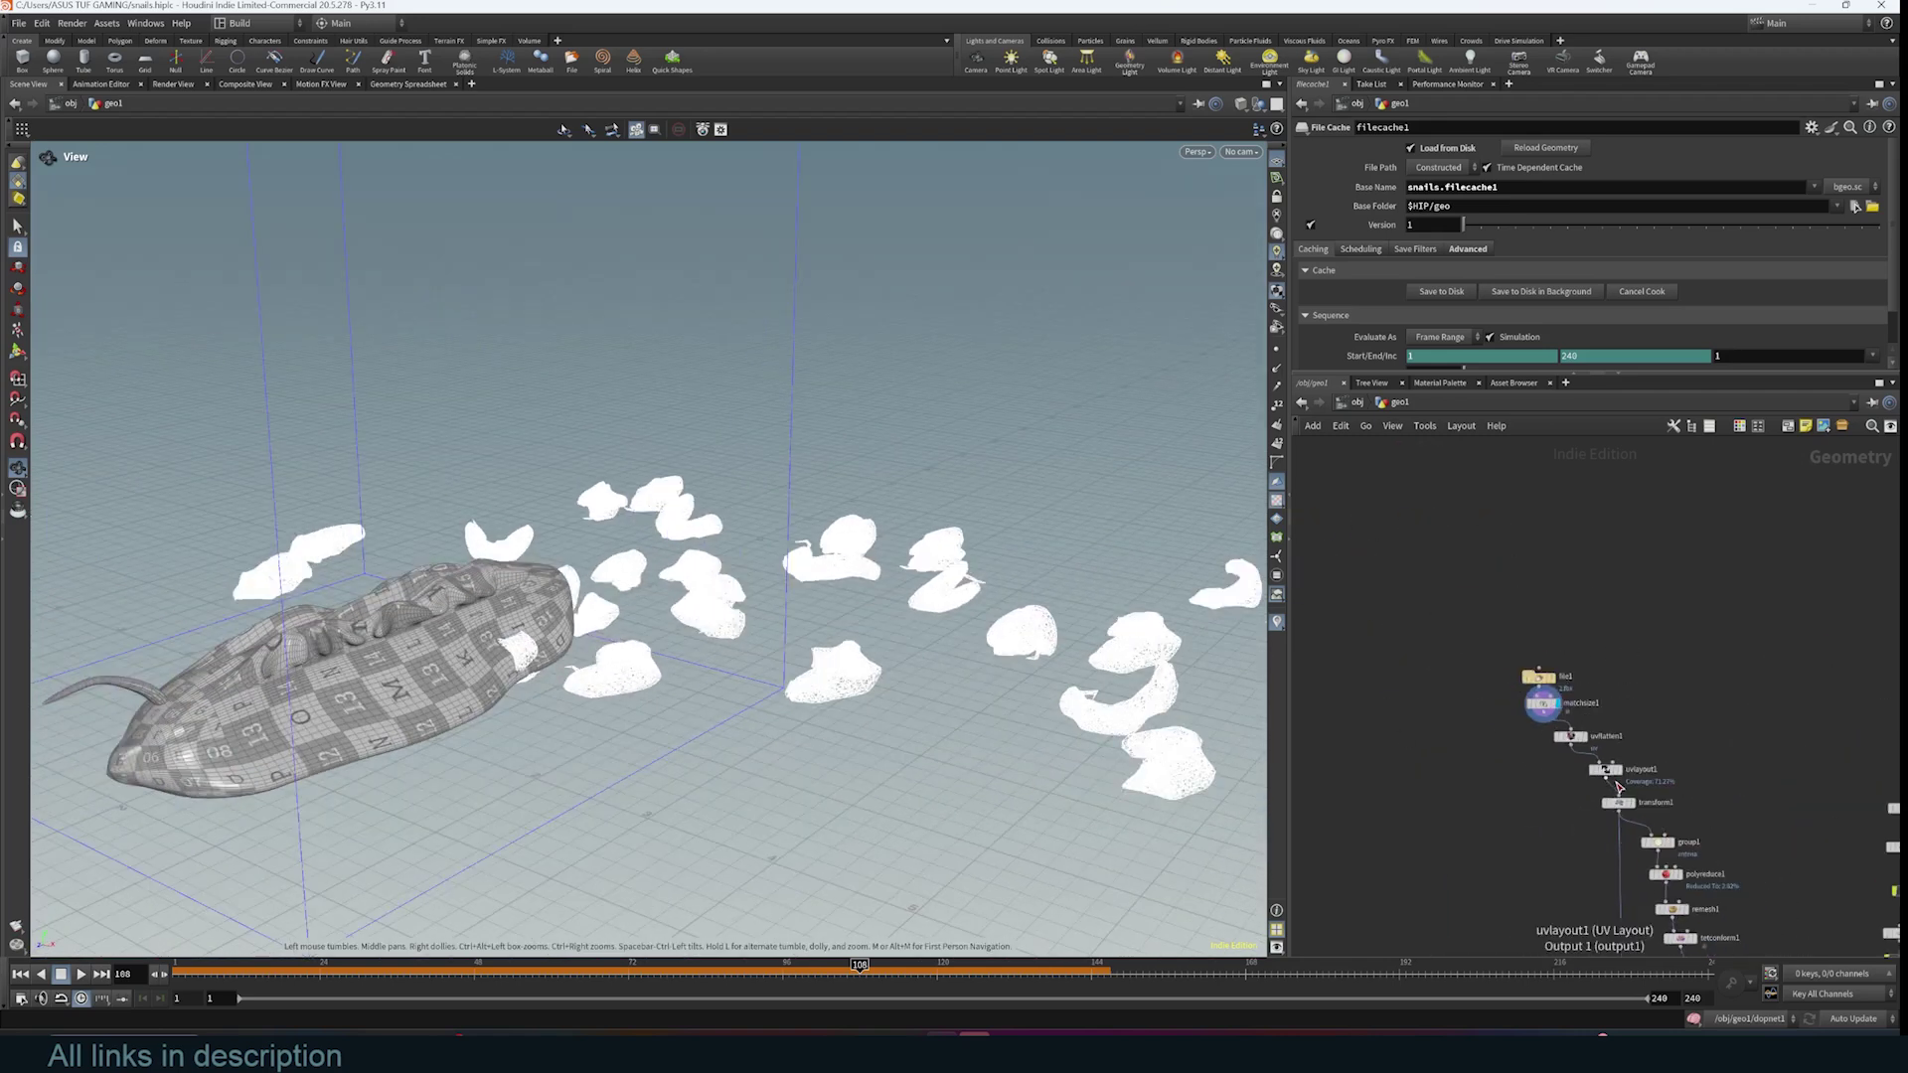
# - Open pointdeform1's settings and display its deformed slugs for close inspection
pyautogui.moveTo(1755, 949); pyautogui.dragTo(1756, 699, button='middle')
pyautogui.moveTo(1784, 793); pyautogui.dragTo(1727, 616, button='middle')
pyautogui.scroll(3, 1628, 782)
pyautogui.moveTo(1568, 723); pyautogui.dragTo(1552, 689)
pyautogui.scroll(5, 1632, 669)
pyautogui.moveTo(1449, 686); pyautogui.dragTo(1498, 758, button='middle')
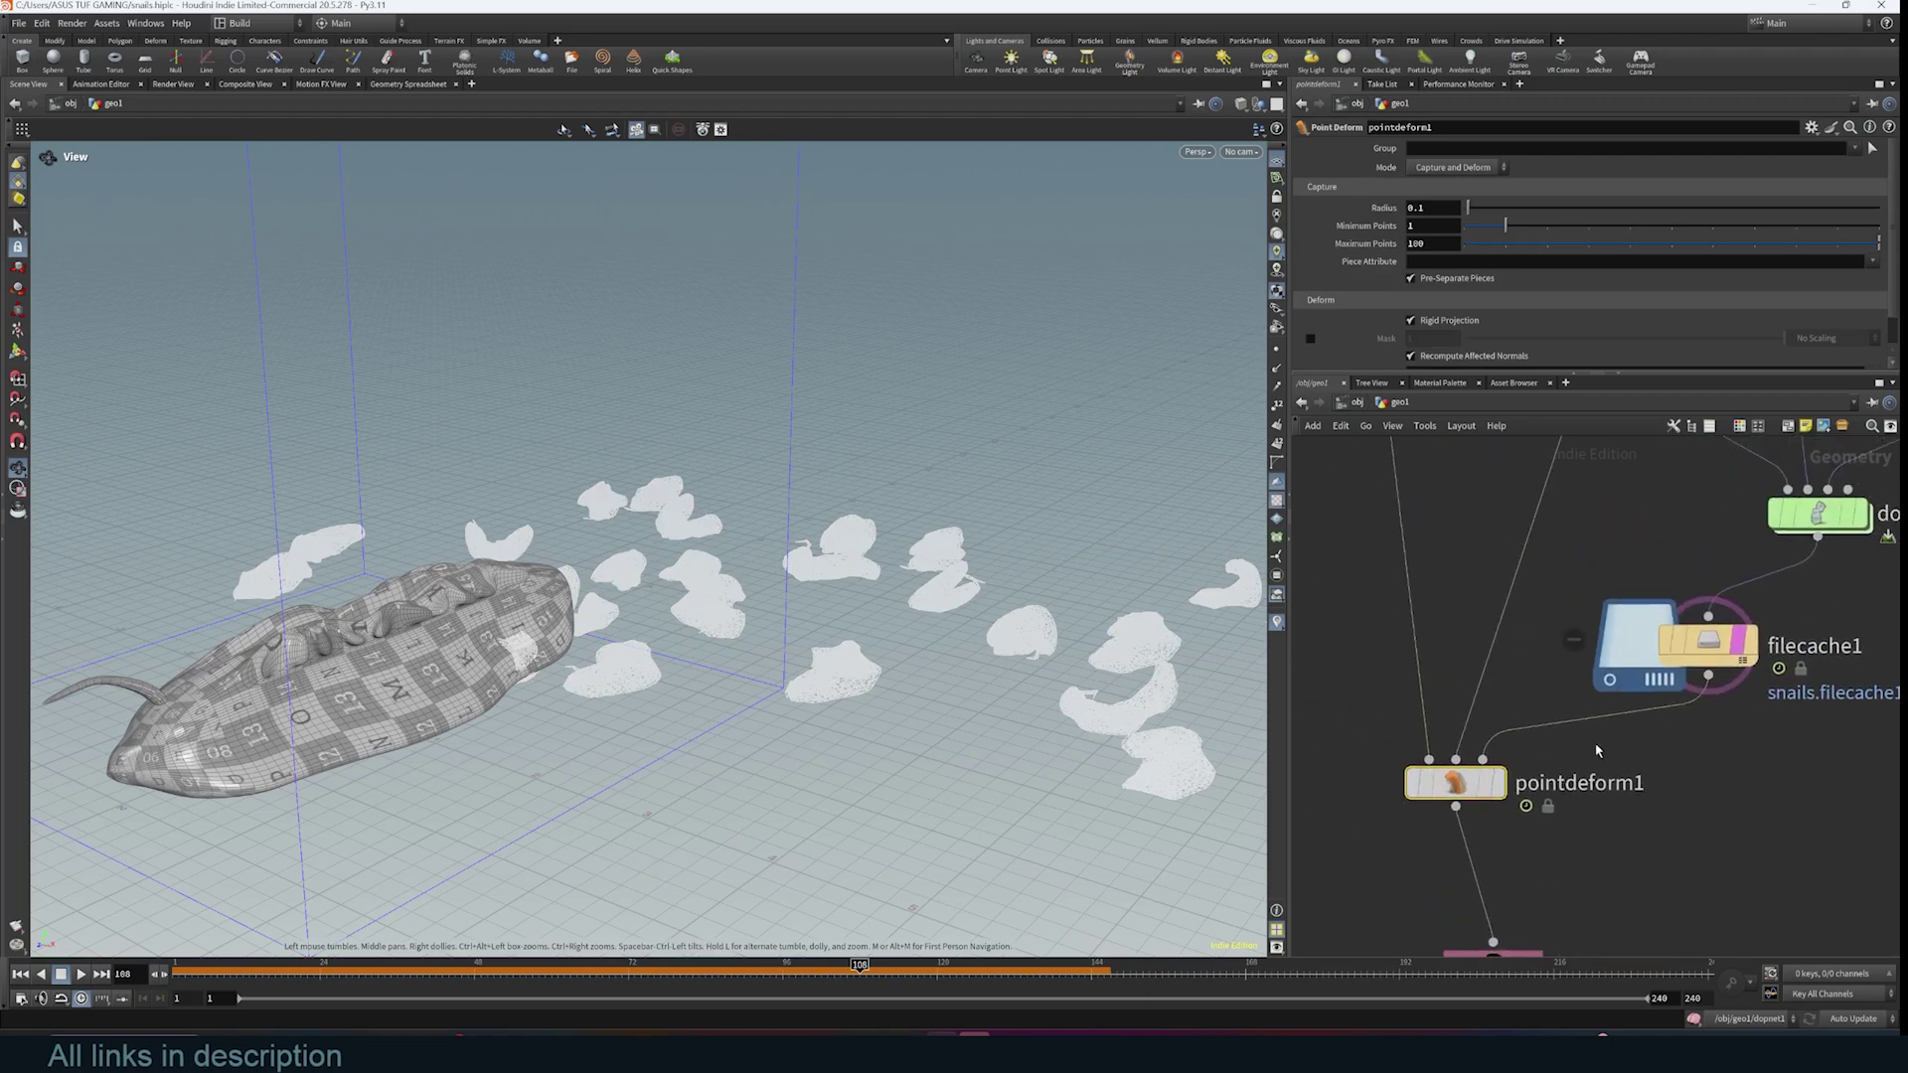
pyautogui.click(1501, 785)
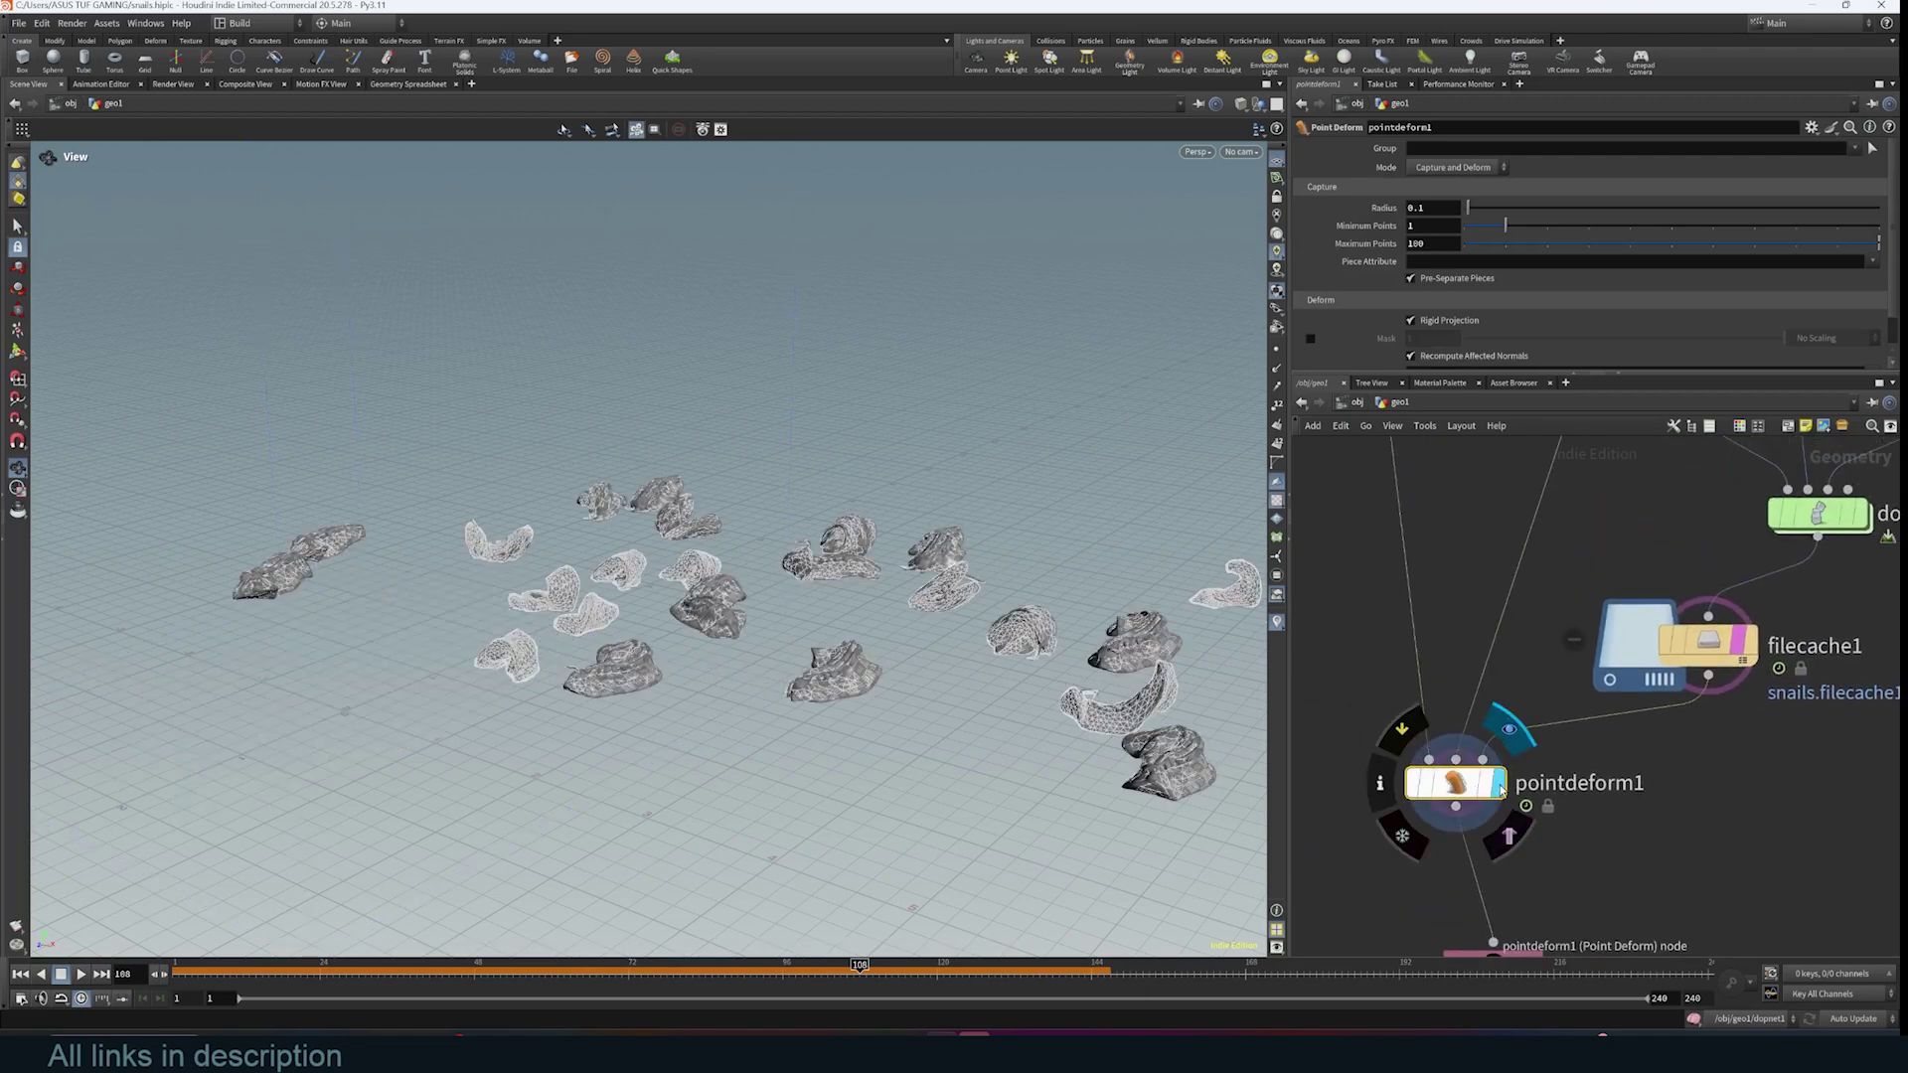
pyautogui.scroll(5, 966, 500)
pyautogui.scroll(2, 969, 517)
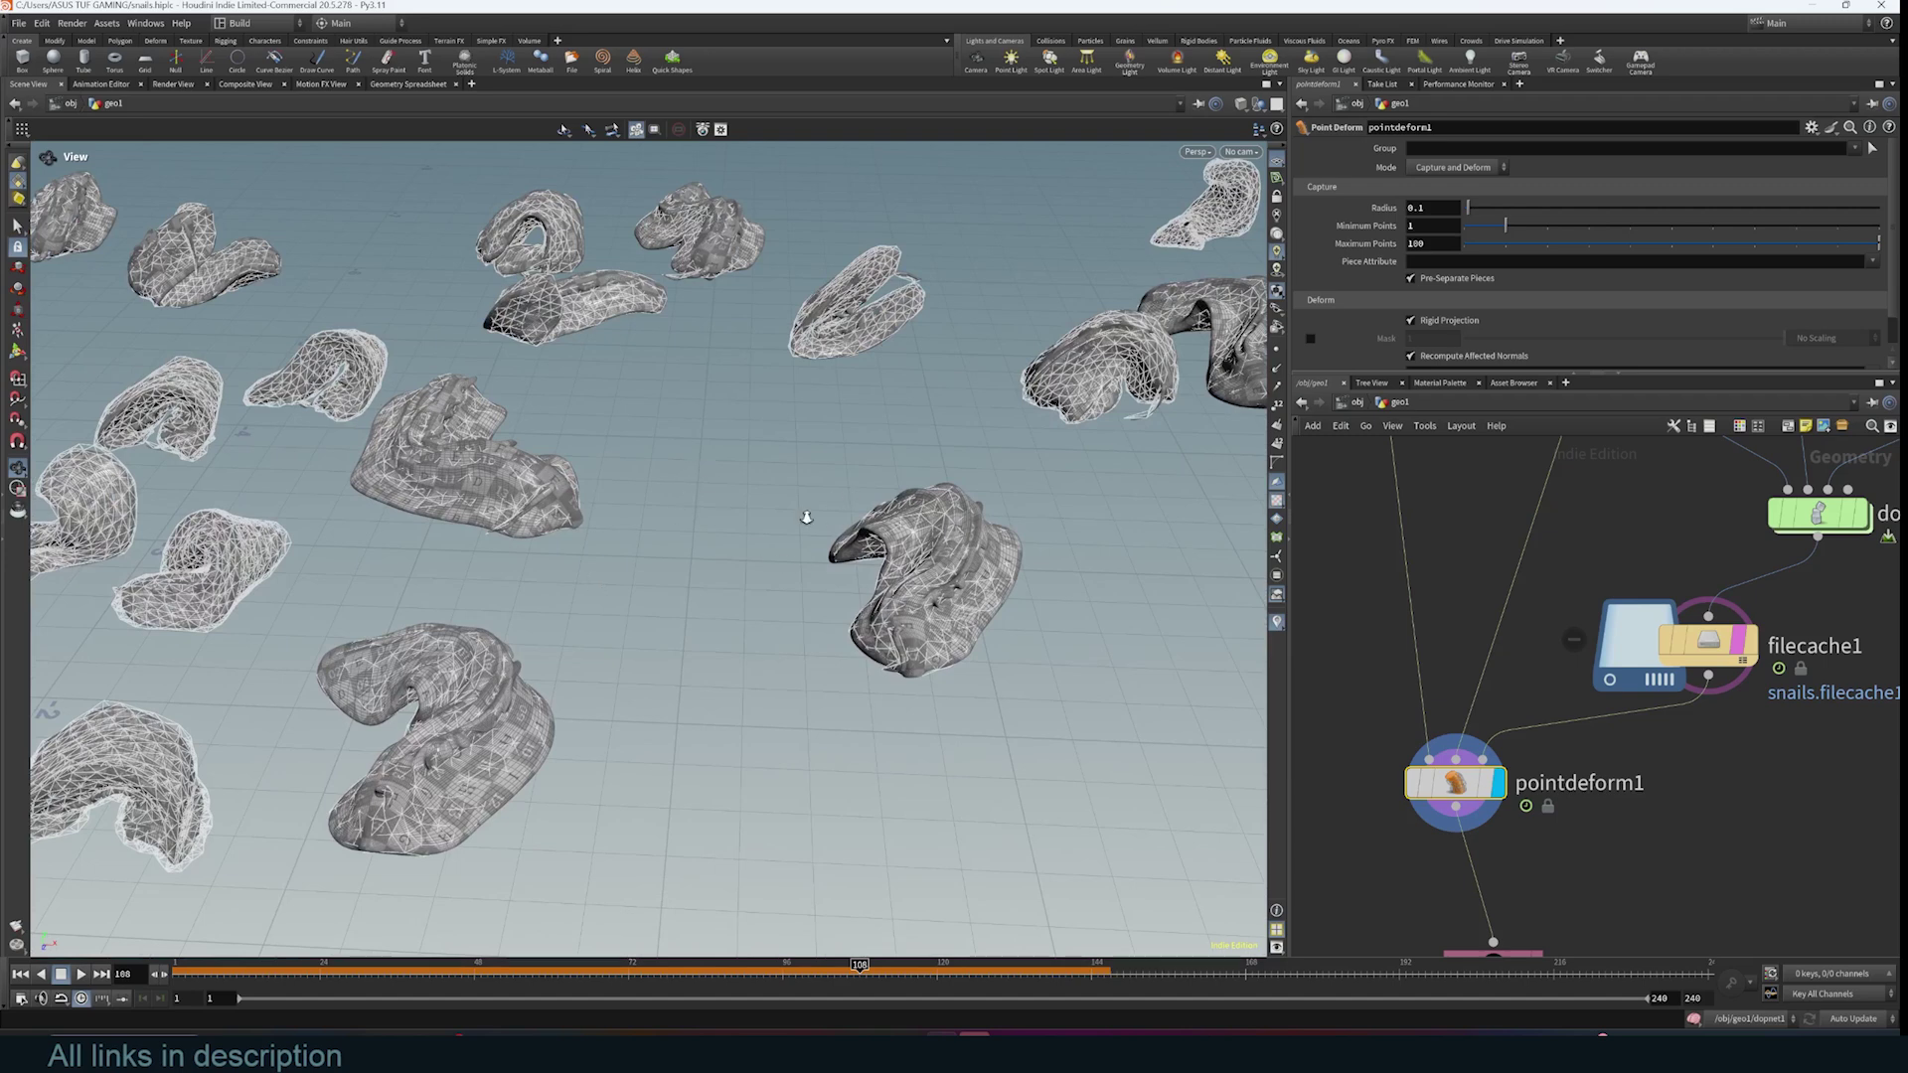
pyautogui.scroll(-5, 766, 535)
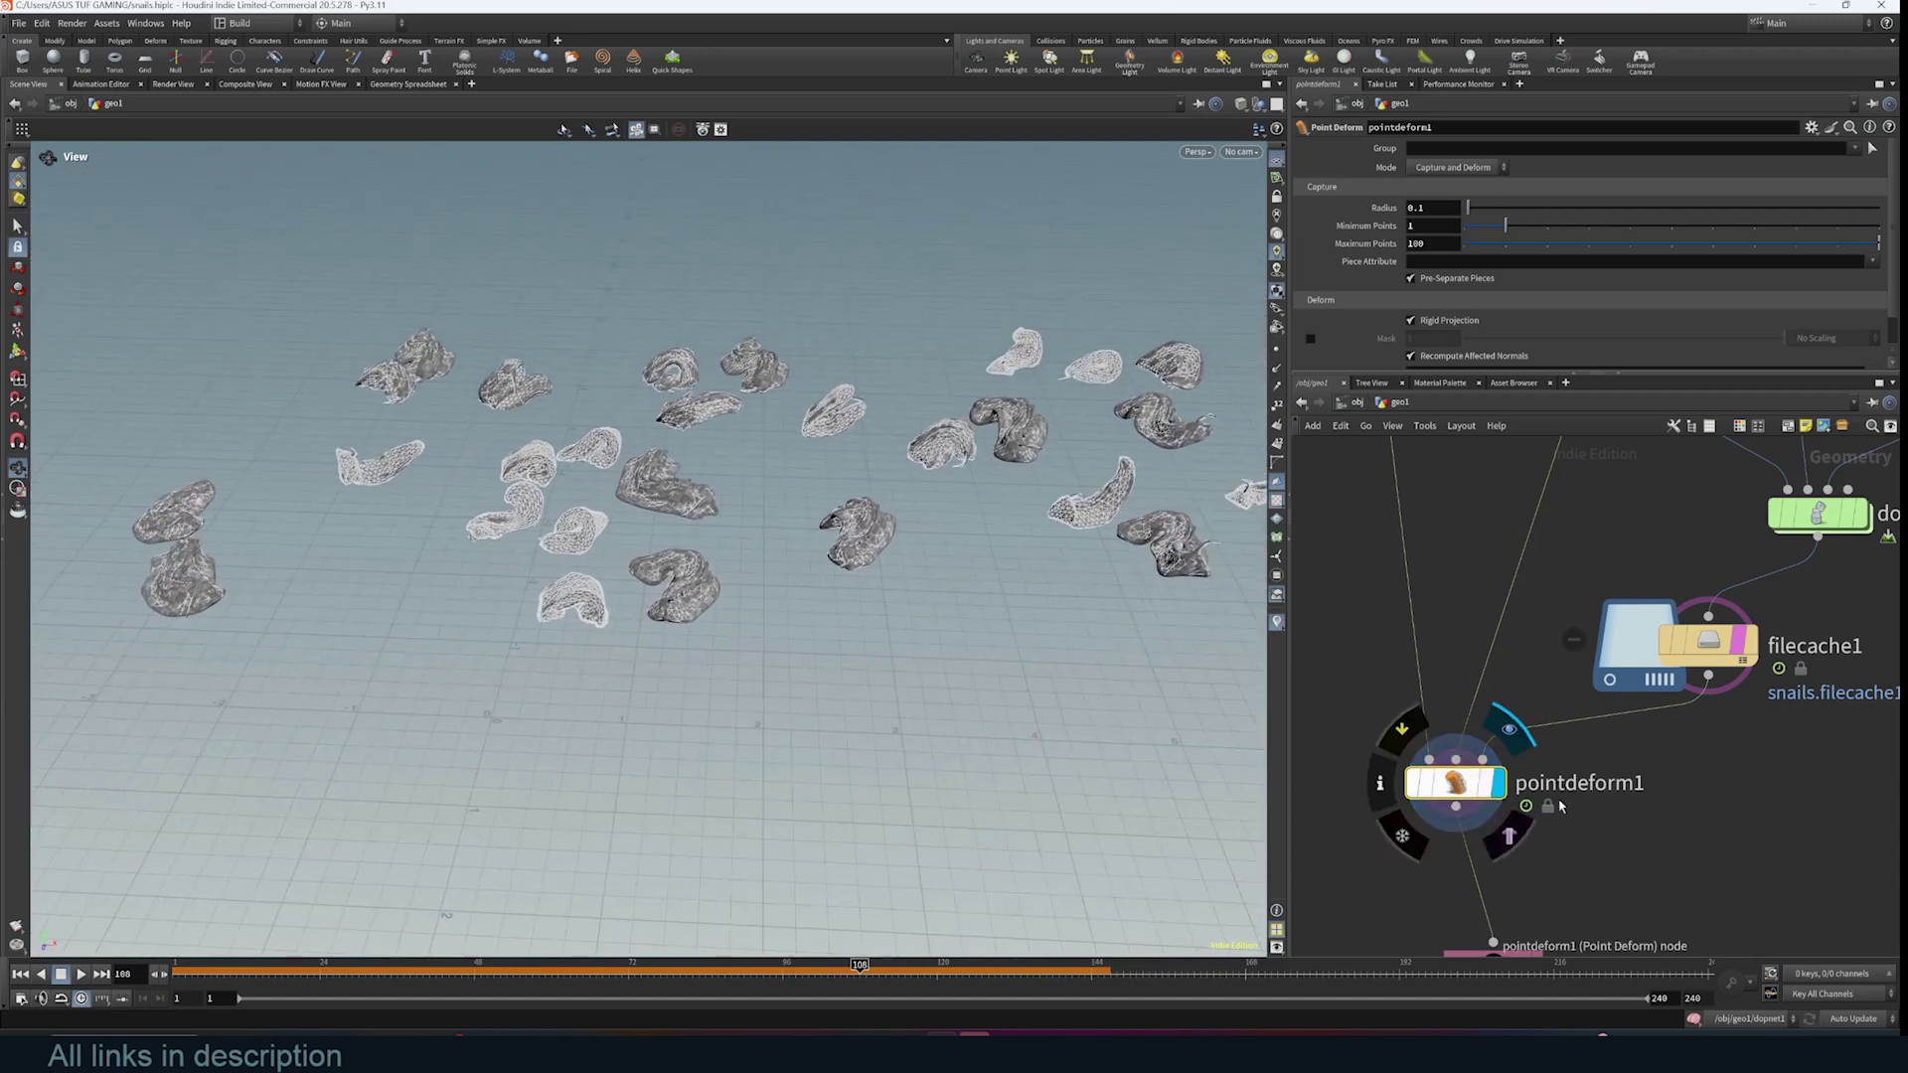
# - Display dopnet1's simulated slugs and return the timeline to the first frame
pyautogui.scroll(-3, 1662, 797)
pyautogui.scroll(3, 1662, 796)
pyautogui.moveTo(1661, 796); pyautogui.dragTo(1644, 737, button='middle')
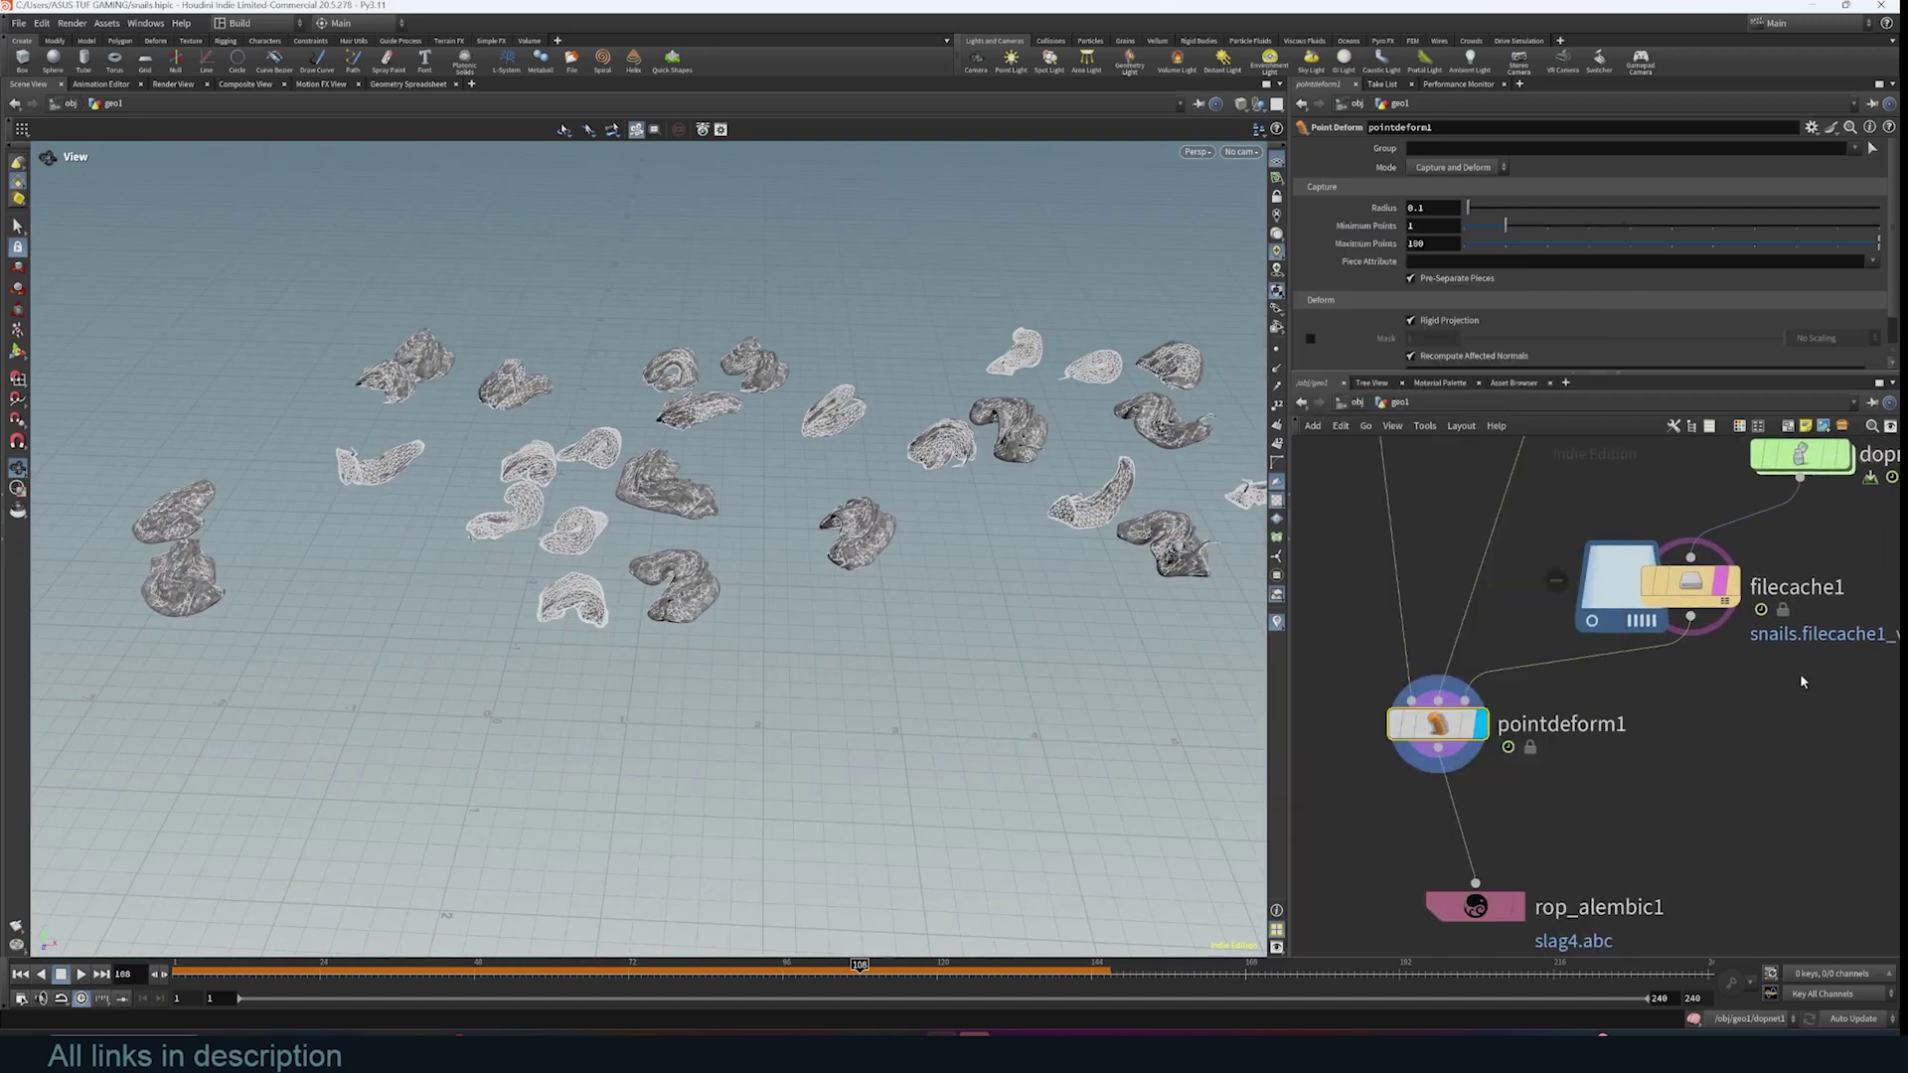
pyautogui.scroll(-2, 1801, 682)
pyautogui.moveTo(1790, 695); pyautogui.dragTo(1746, 763, button='middle')
pyautogui.moveTo(1793, 641); pyautogui.dragTo(1797, 593, button='middle')
pyautogui.scroll(1, 1795, 589)
pyautogui.click(1790, 534)
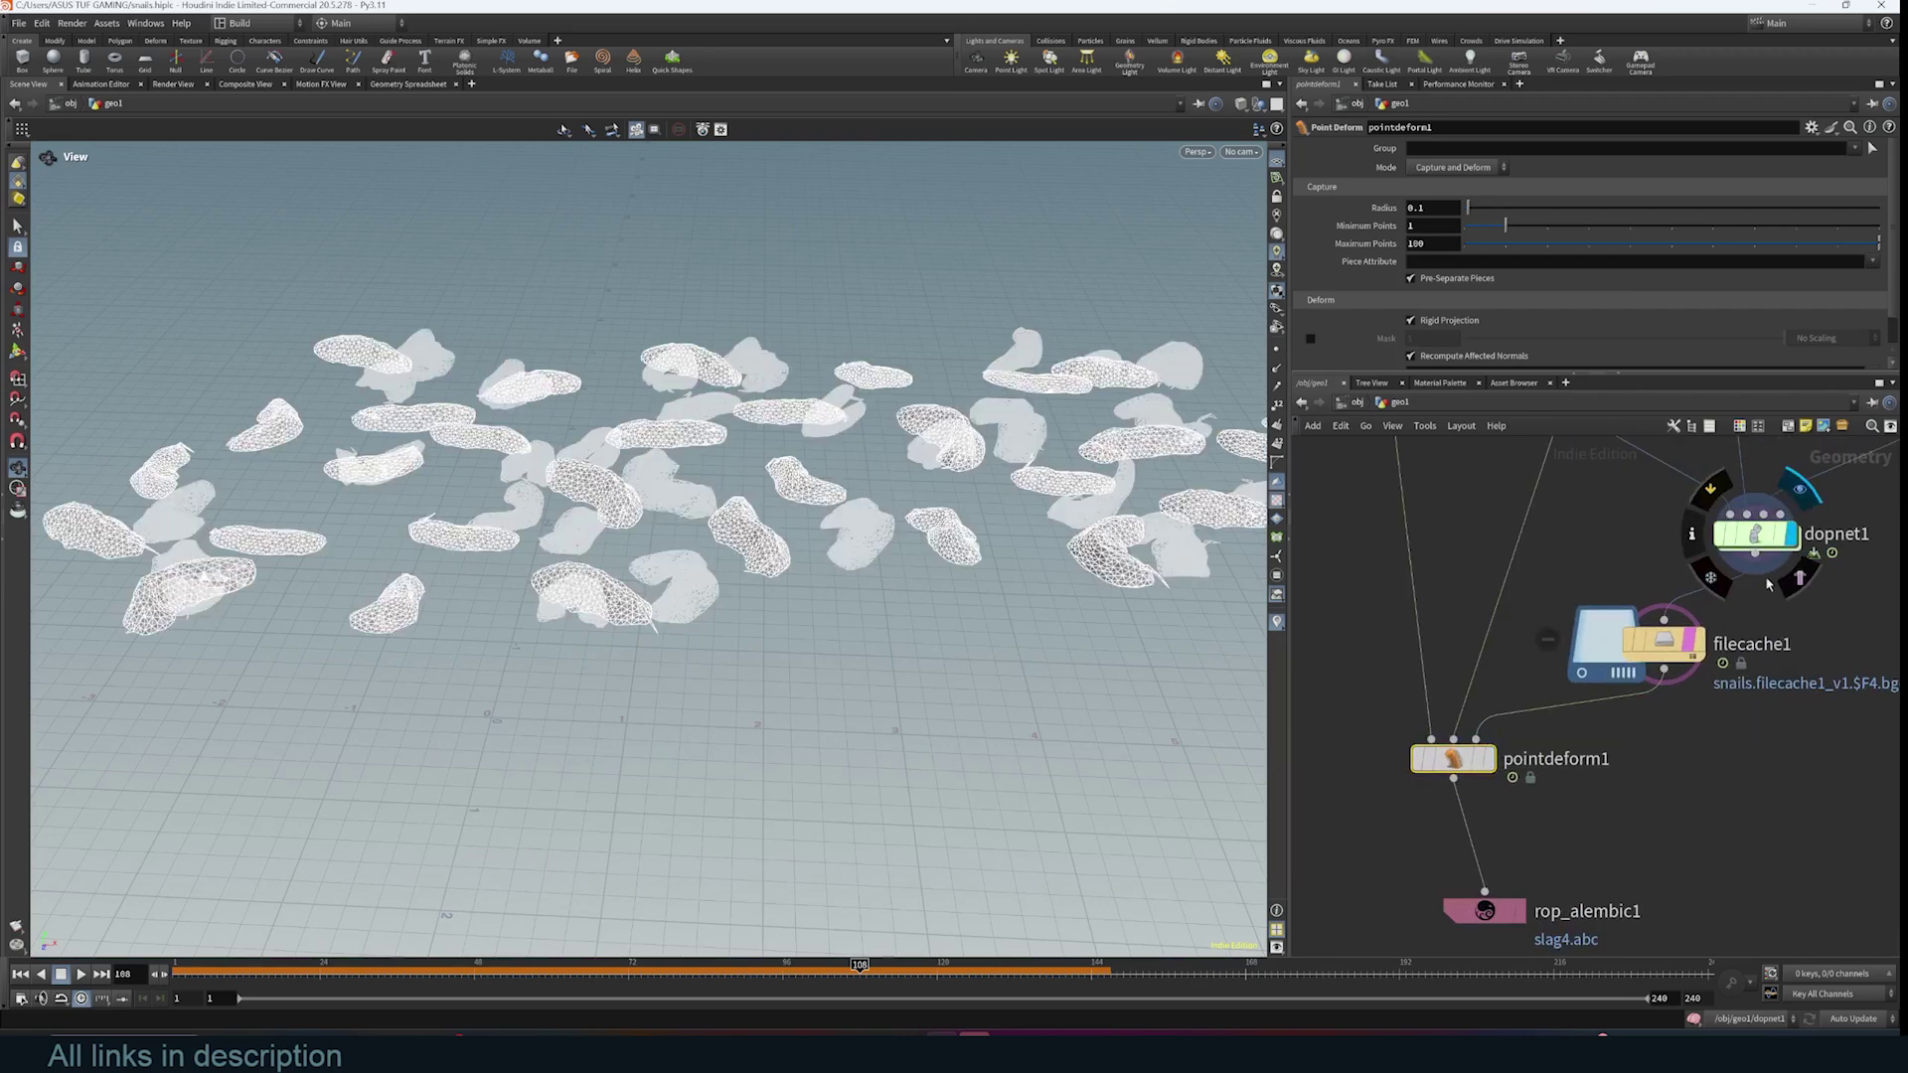
pyautogui.click(21, 975)
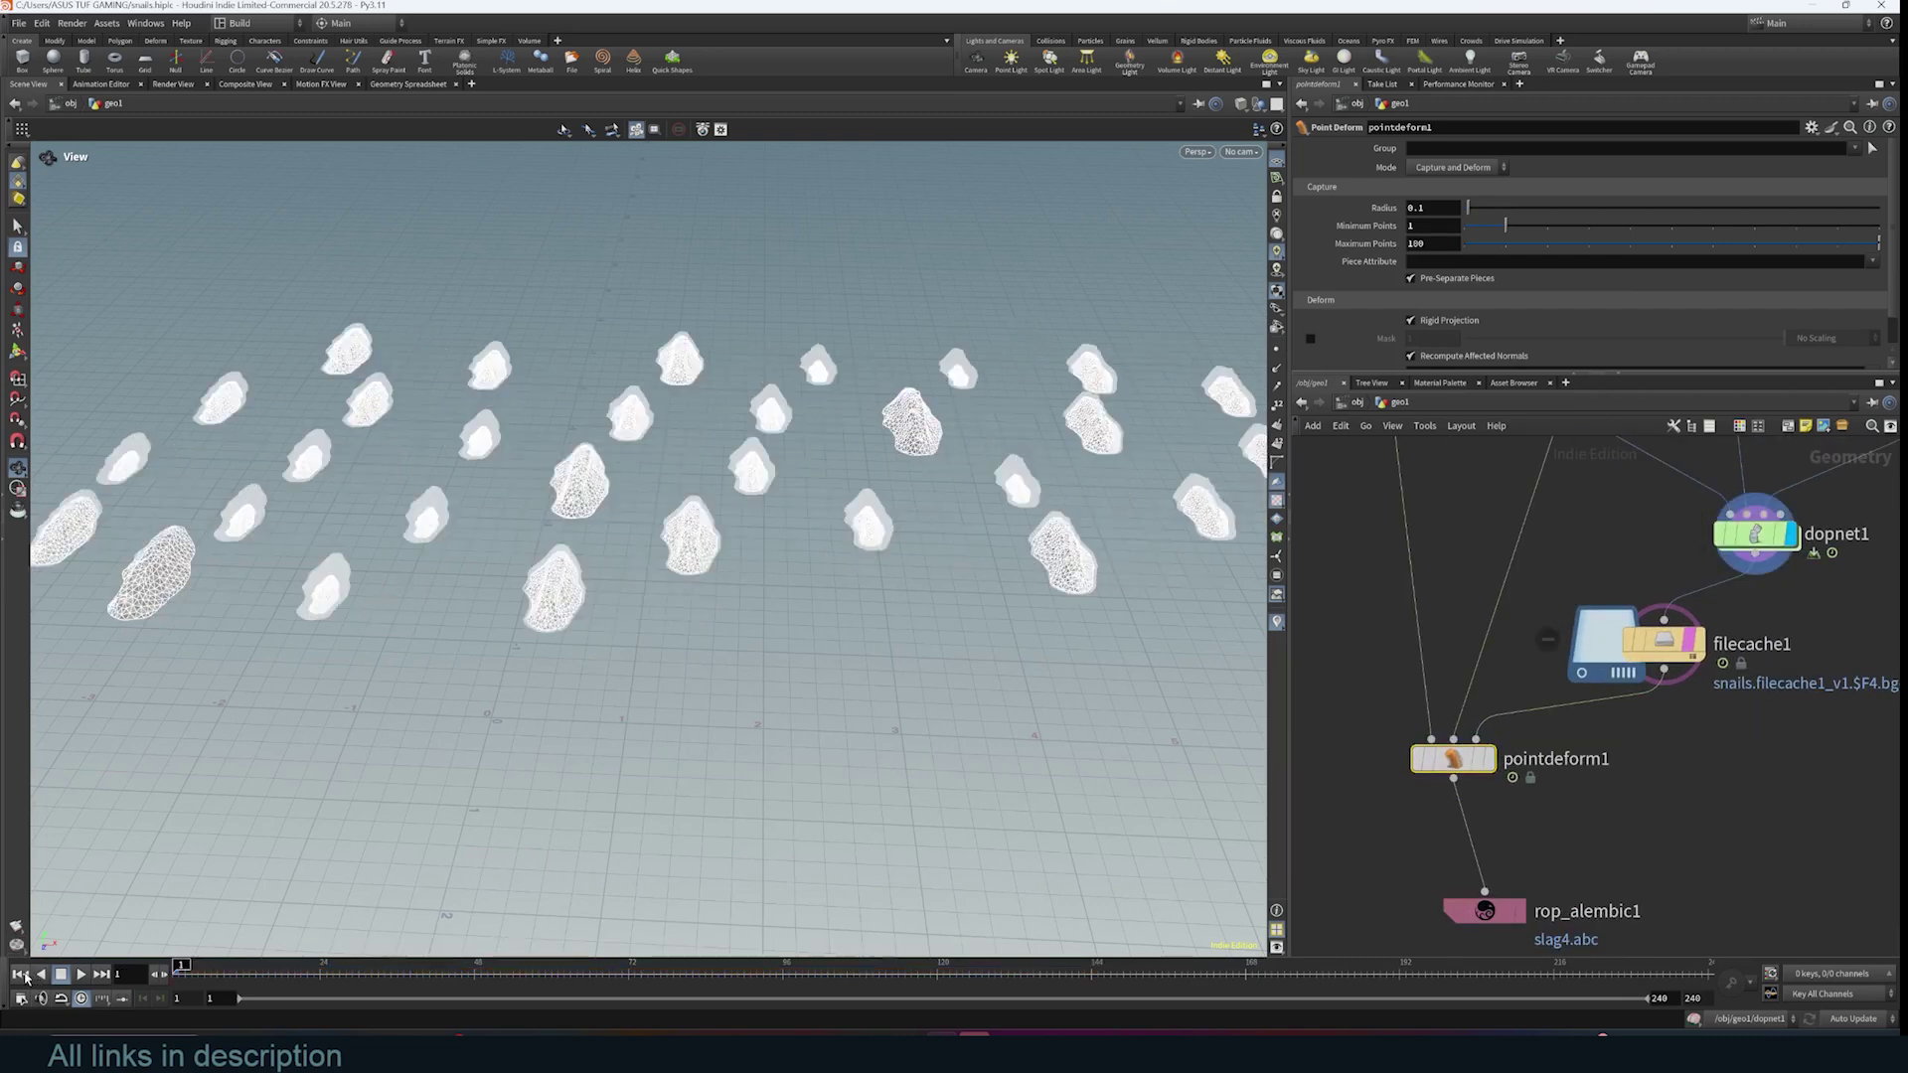
# - Set scatter1's forced total count to 2 and play the simulation with the reduced slugs
pyautogui.moveTo(1588, 618); pyautogui.dragTo(1477, 891, button='middle')
pyautogui.moveTo(991, 662); pyautogui.dragTo(772, 629)
pyautogui.scroll(-1, 1545, 773)
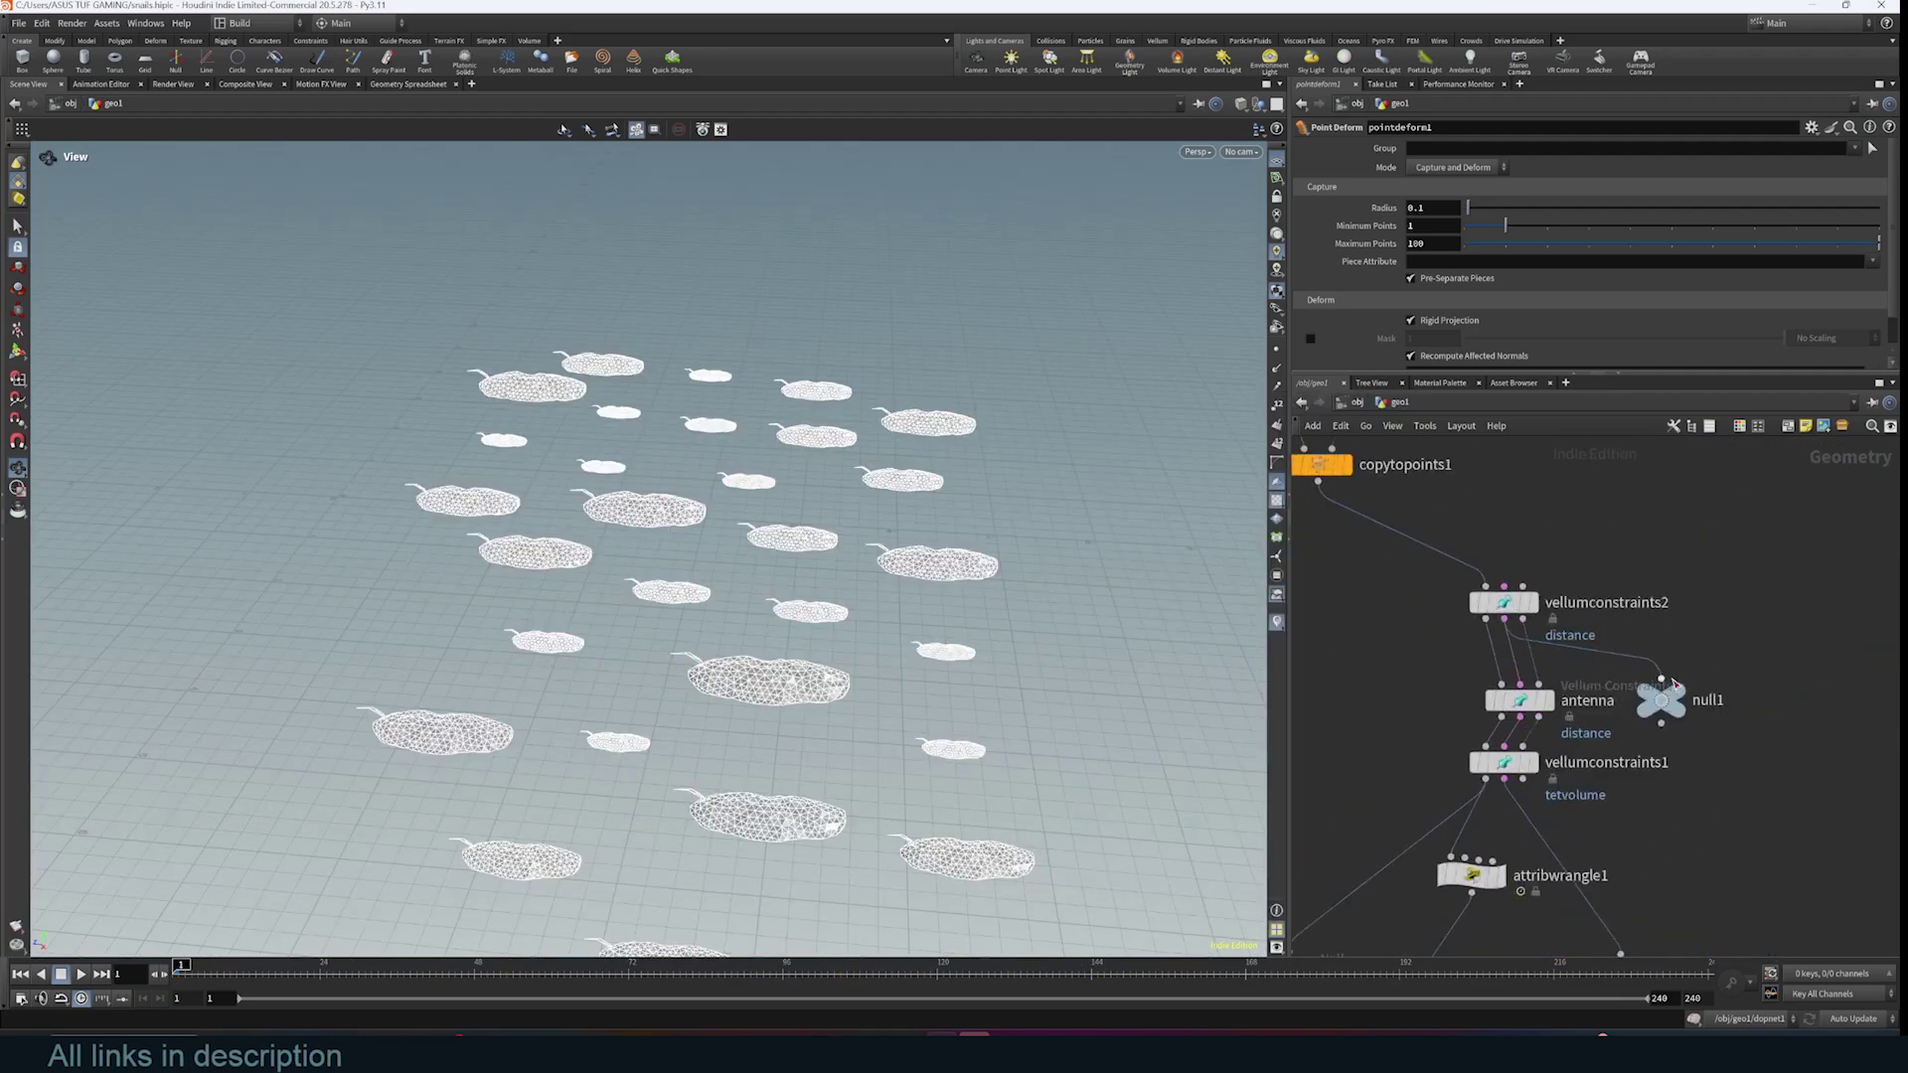
pyautogui.moveTo(1655, 457); pyautogui.dragTo(1725, 820, button='middle')
pyautogui.scroll(2, 1733, 746)
pyautogui.moveTo(1640, 707); pyautogui.dragTo(1793, 652, button='middle')
pyautogui.scroll(-2, 1605, 727)
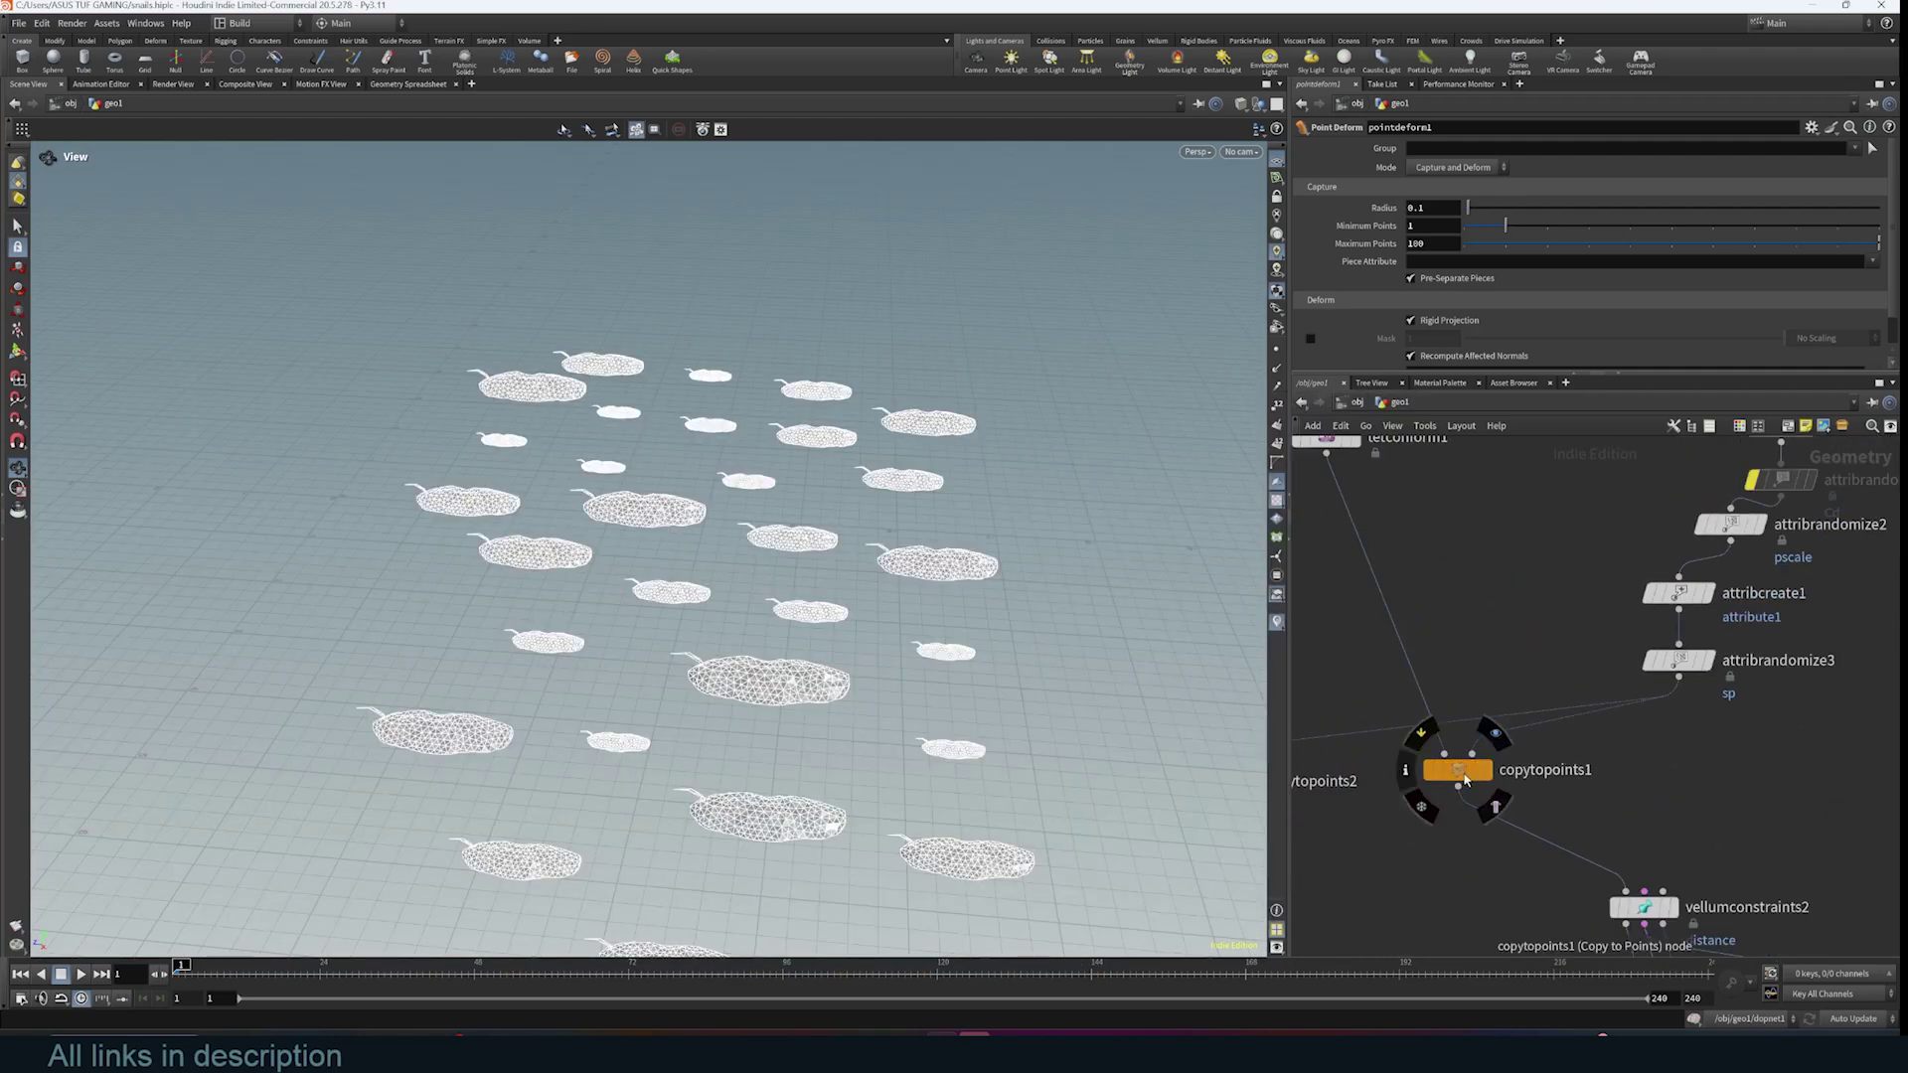
pyautogui.moveTo(1779, 427); pyautogui.dragTo(1729, 533, button='middle')
pyautogui.click(1731, 532)
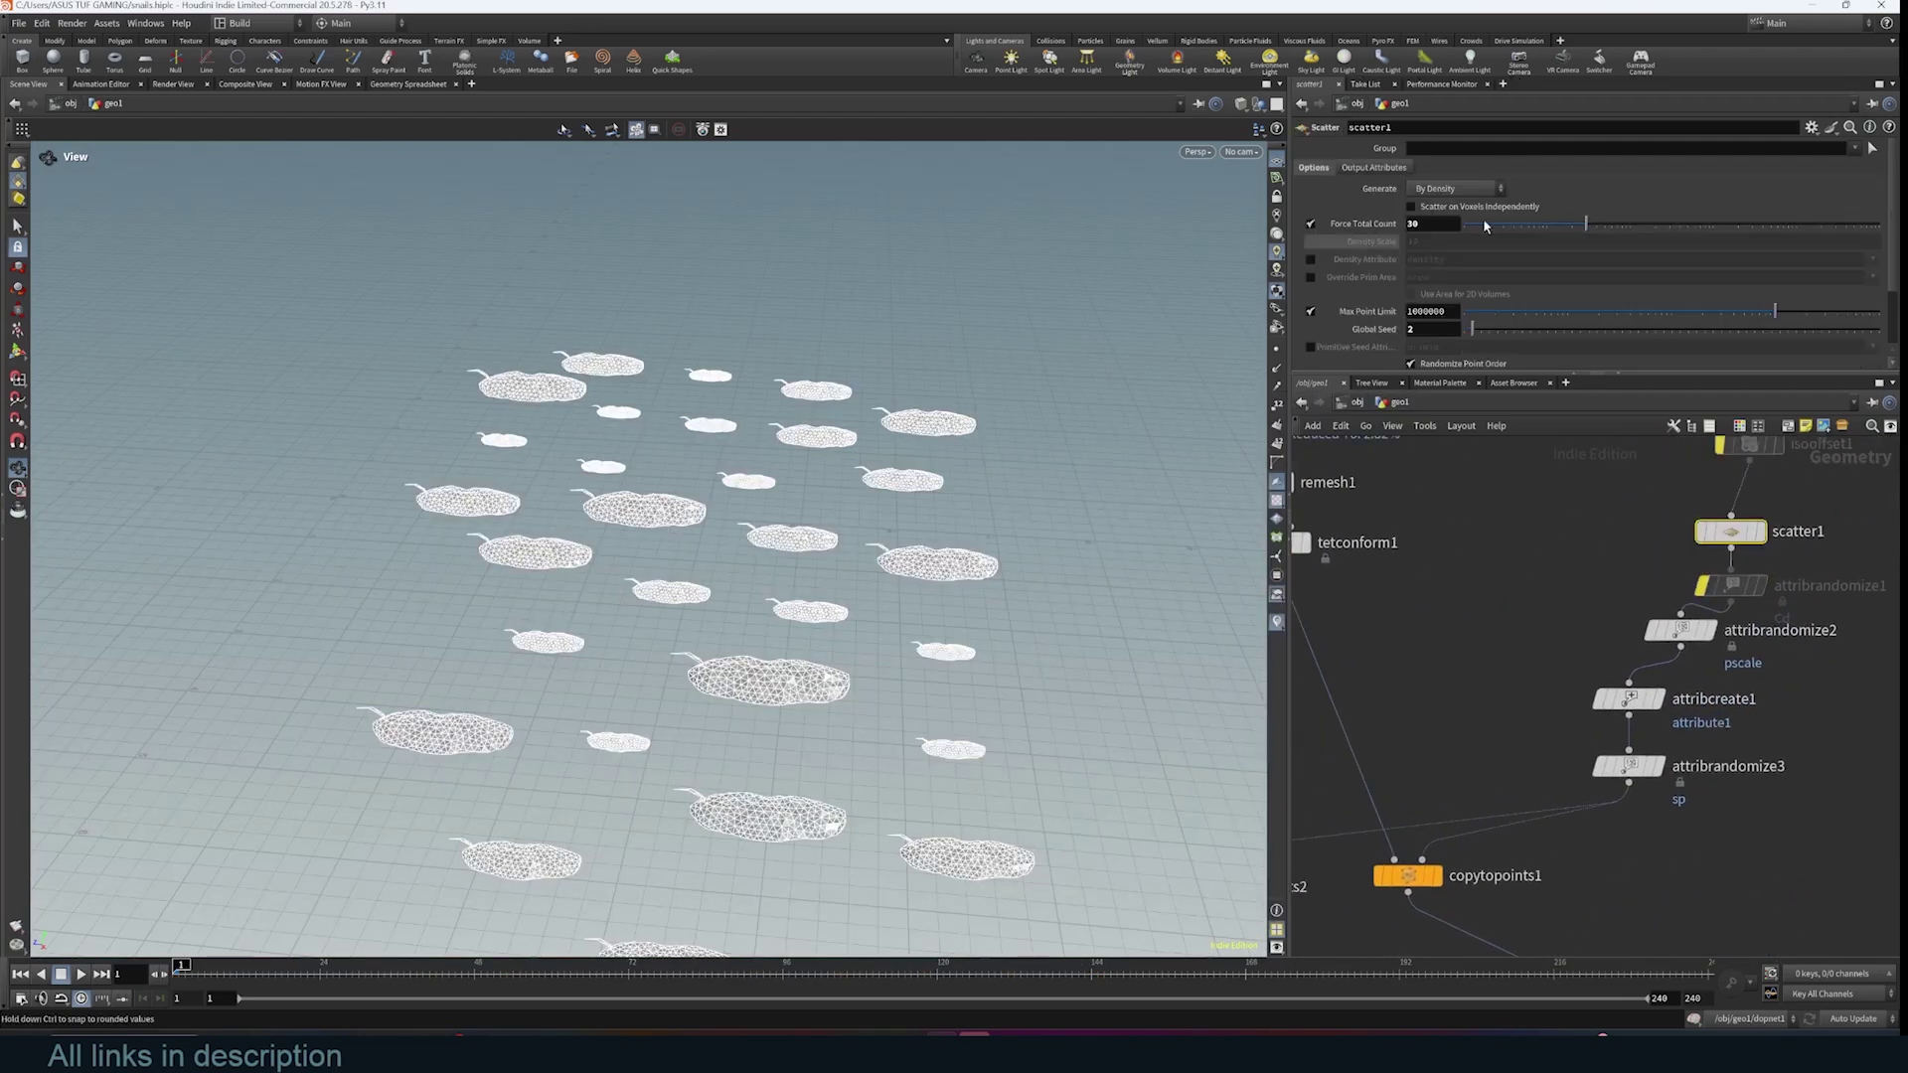
pyautogui.moveTo(1430, 224); pyautogui.dragTo(1402, 238)
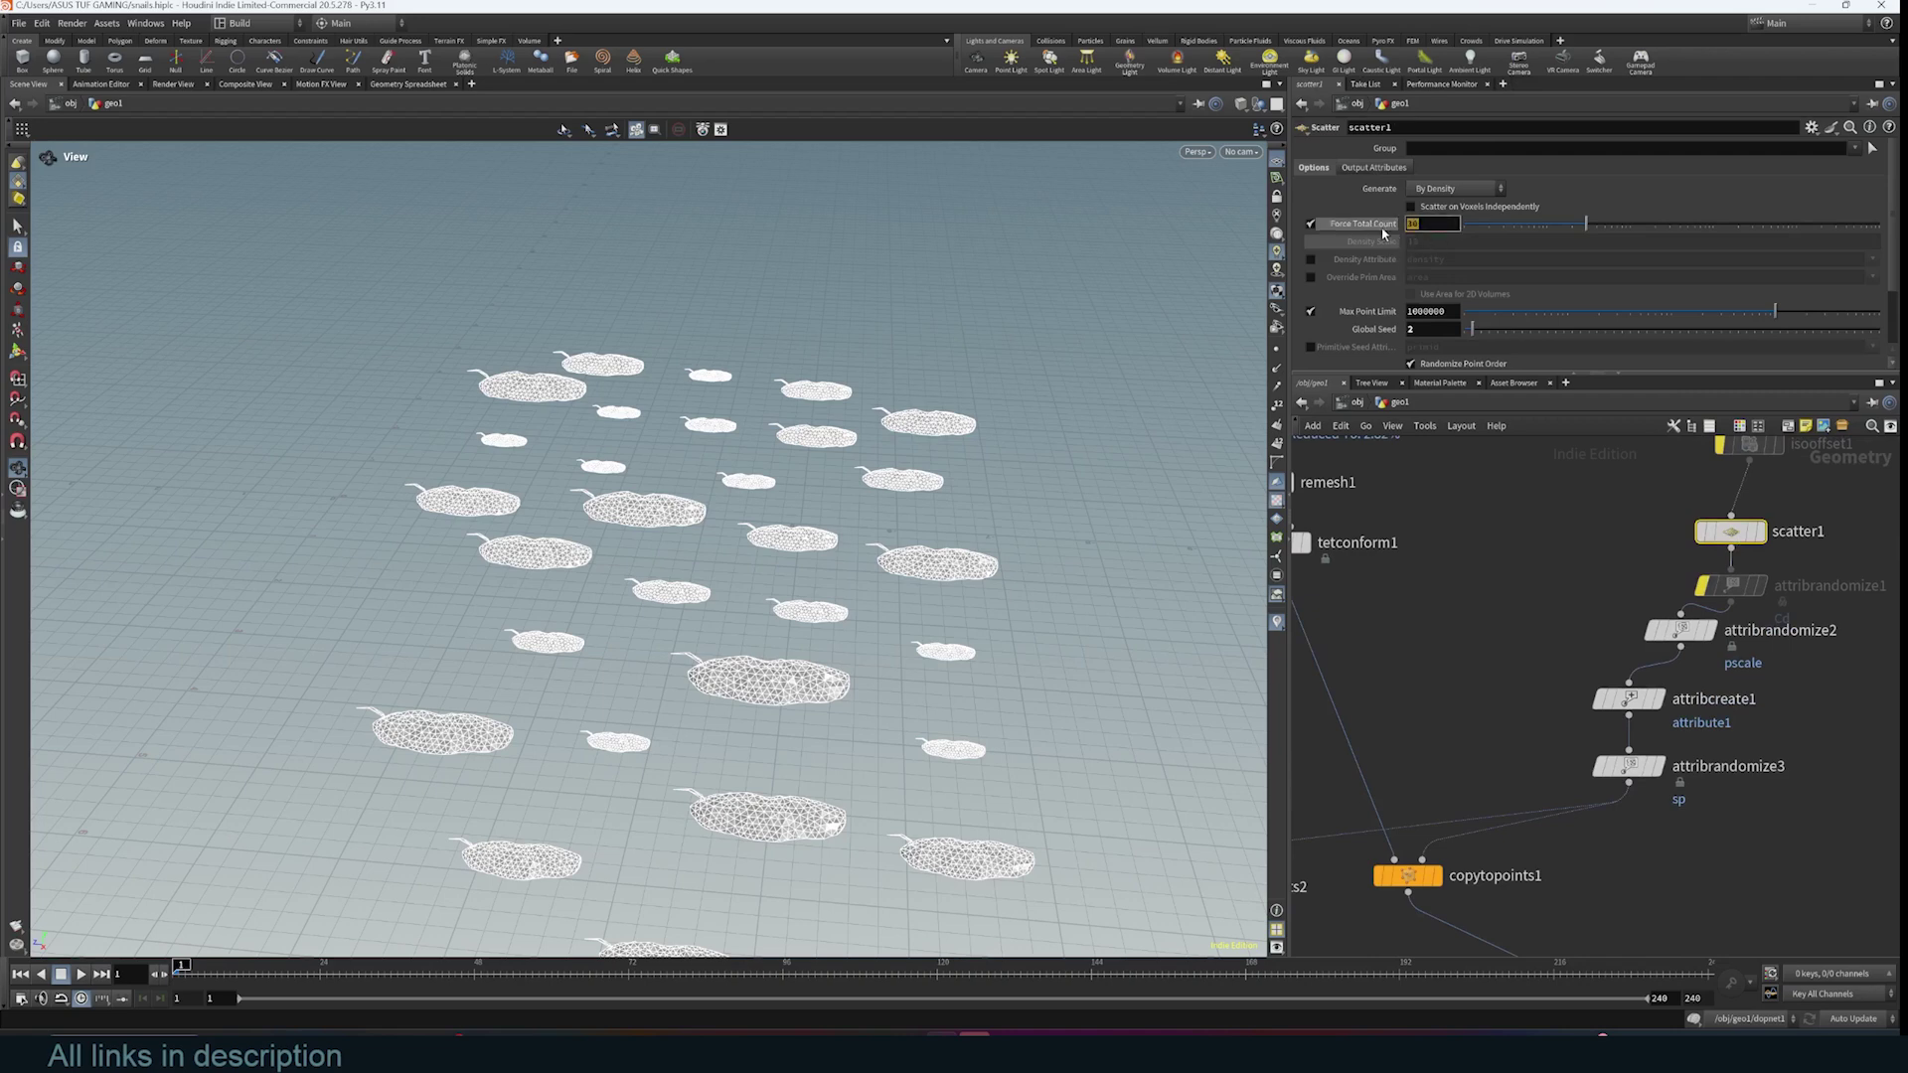
pyautogui.write('2')
pyautogui.press('Return')
pyautogui.moveTo(912, 639); pyautogui.dragTo(871, 513, button='middle')
pyautogui.click(83, 974)
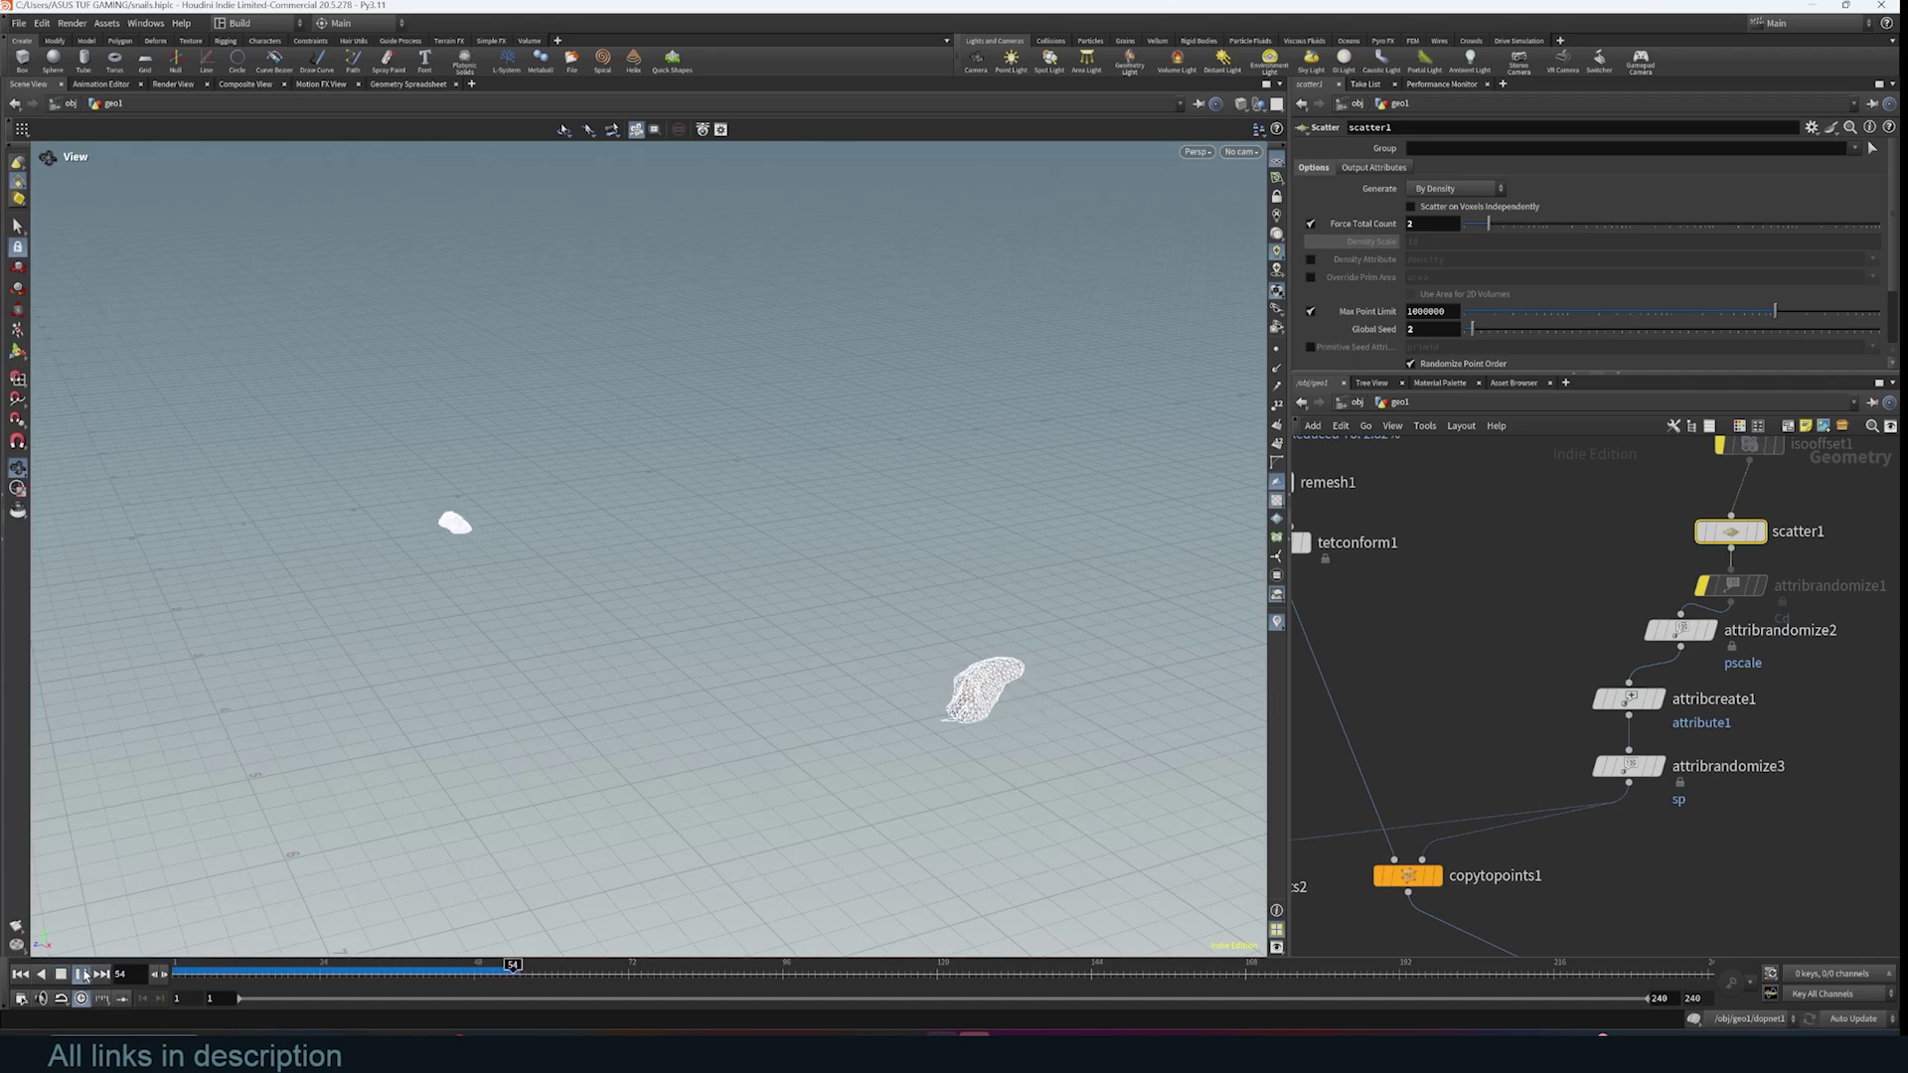
# - Set the Amp value of attribwrangle1 to 0.1
pyautogui.scroll(-3, 1767, 795)
pyautogui.moveTo(1767, 795); pyautogui.dragTo(1834, 720, button='middle')
pyautogui.click(1554, 730)
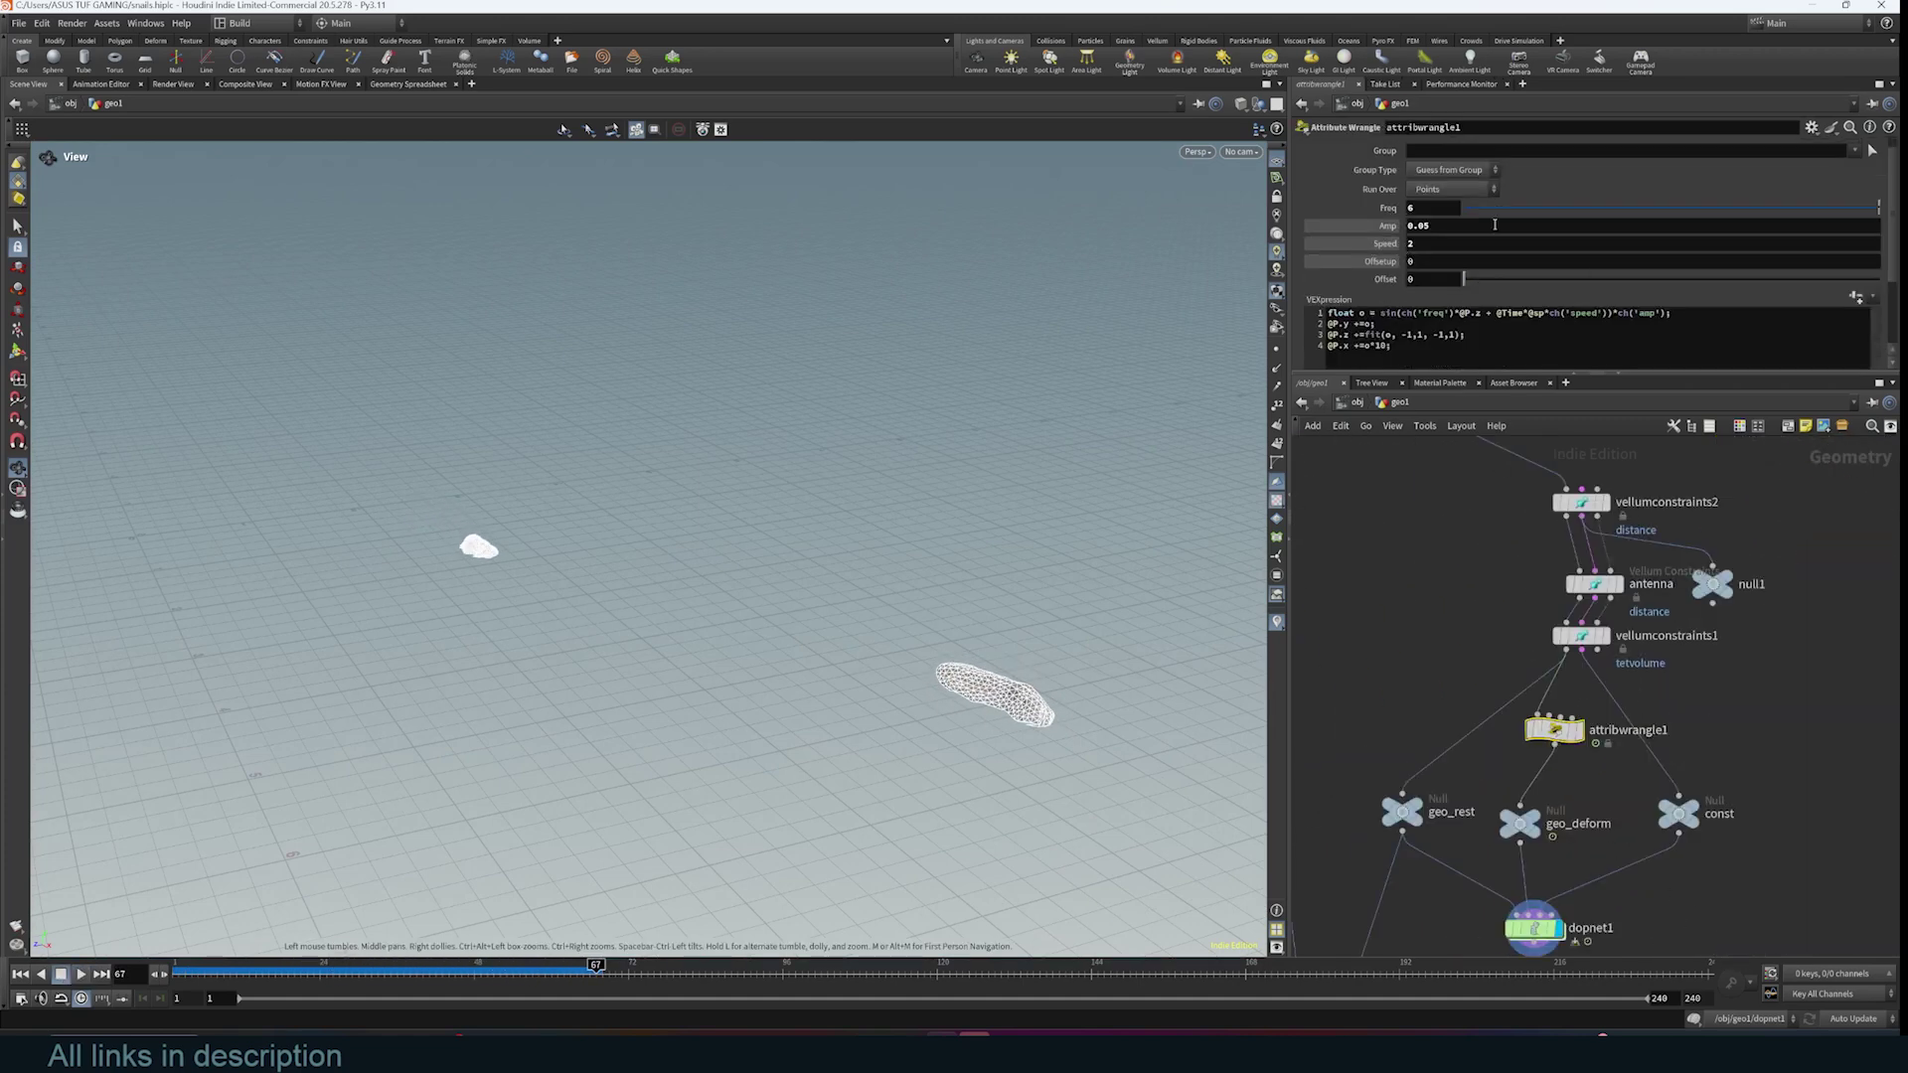
pyautogui.write('1')
pyautogui.press('Return')
# - Play the two-slug simulation from the first frame with the stronger wave, then rewind it
pyautogui.click(25, 977)
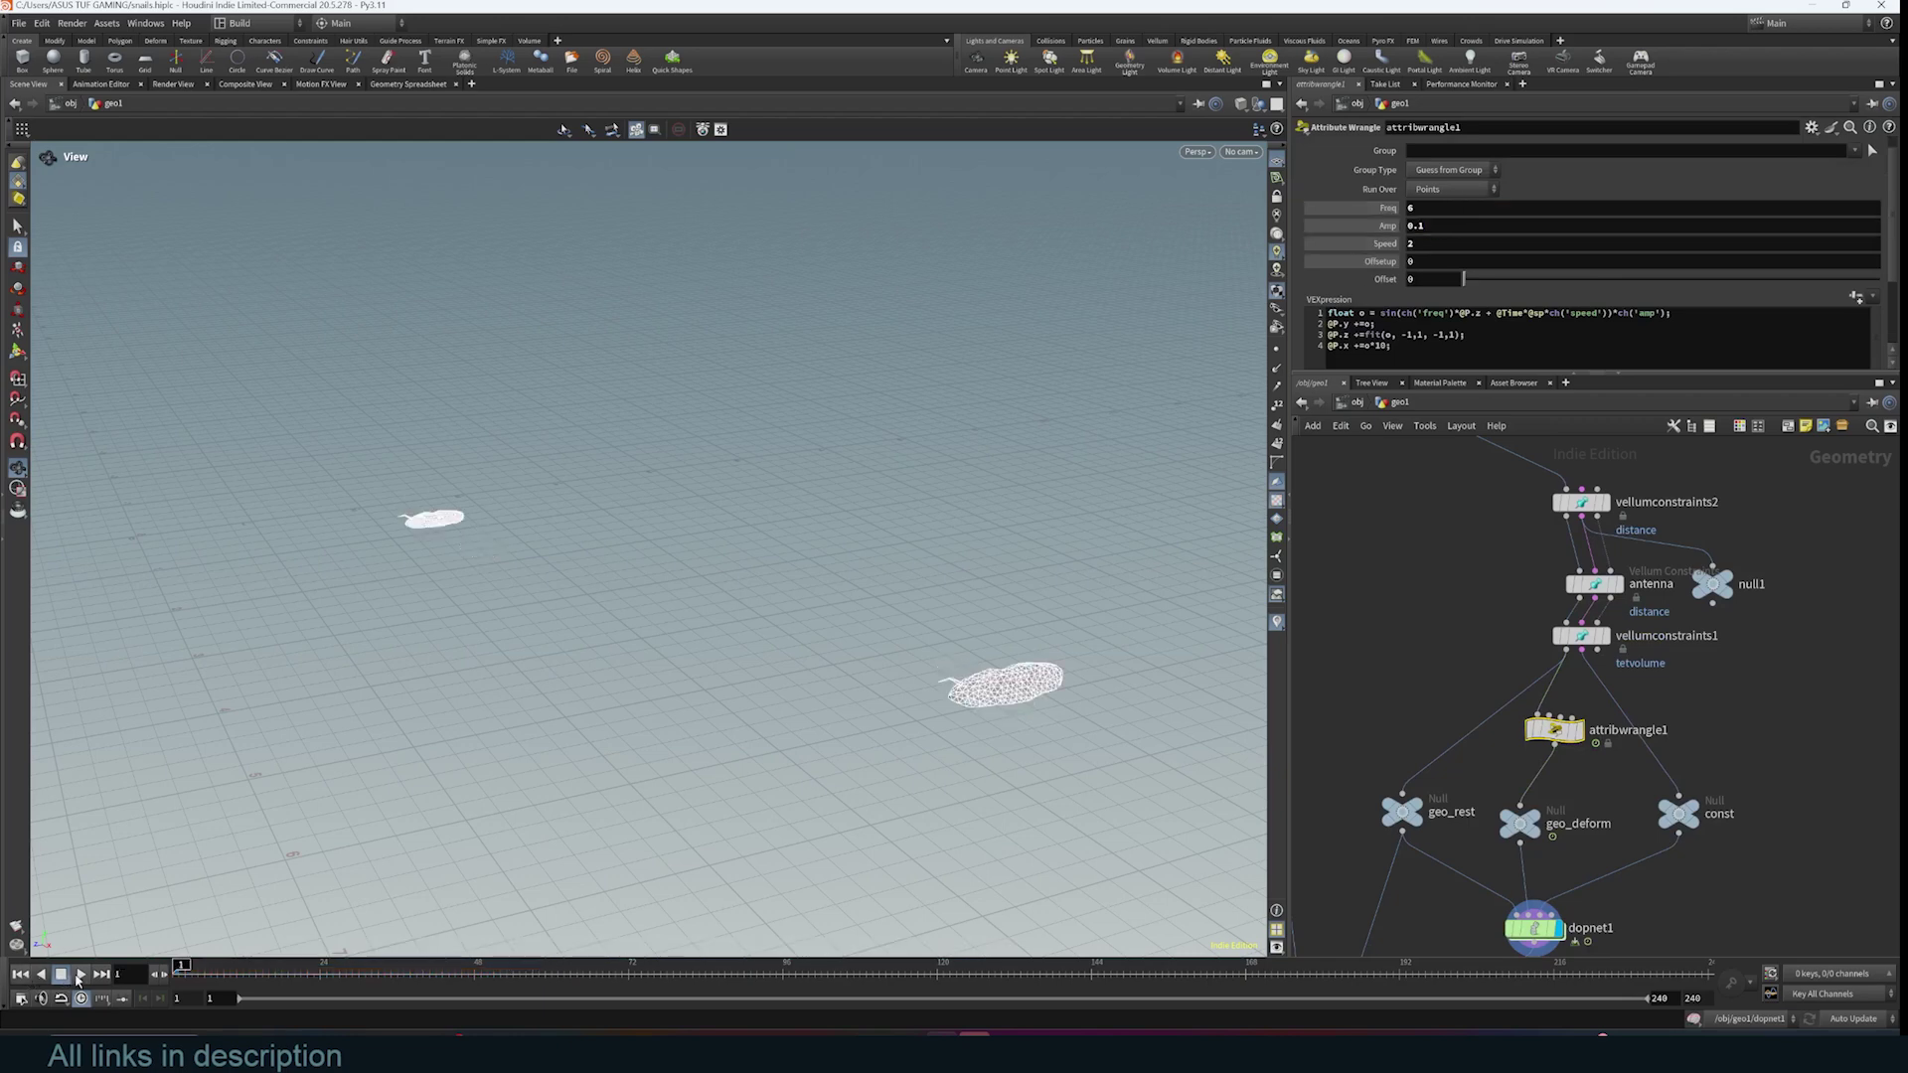
pyautogui.click(81, 976)
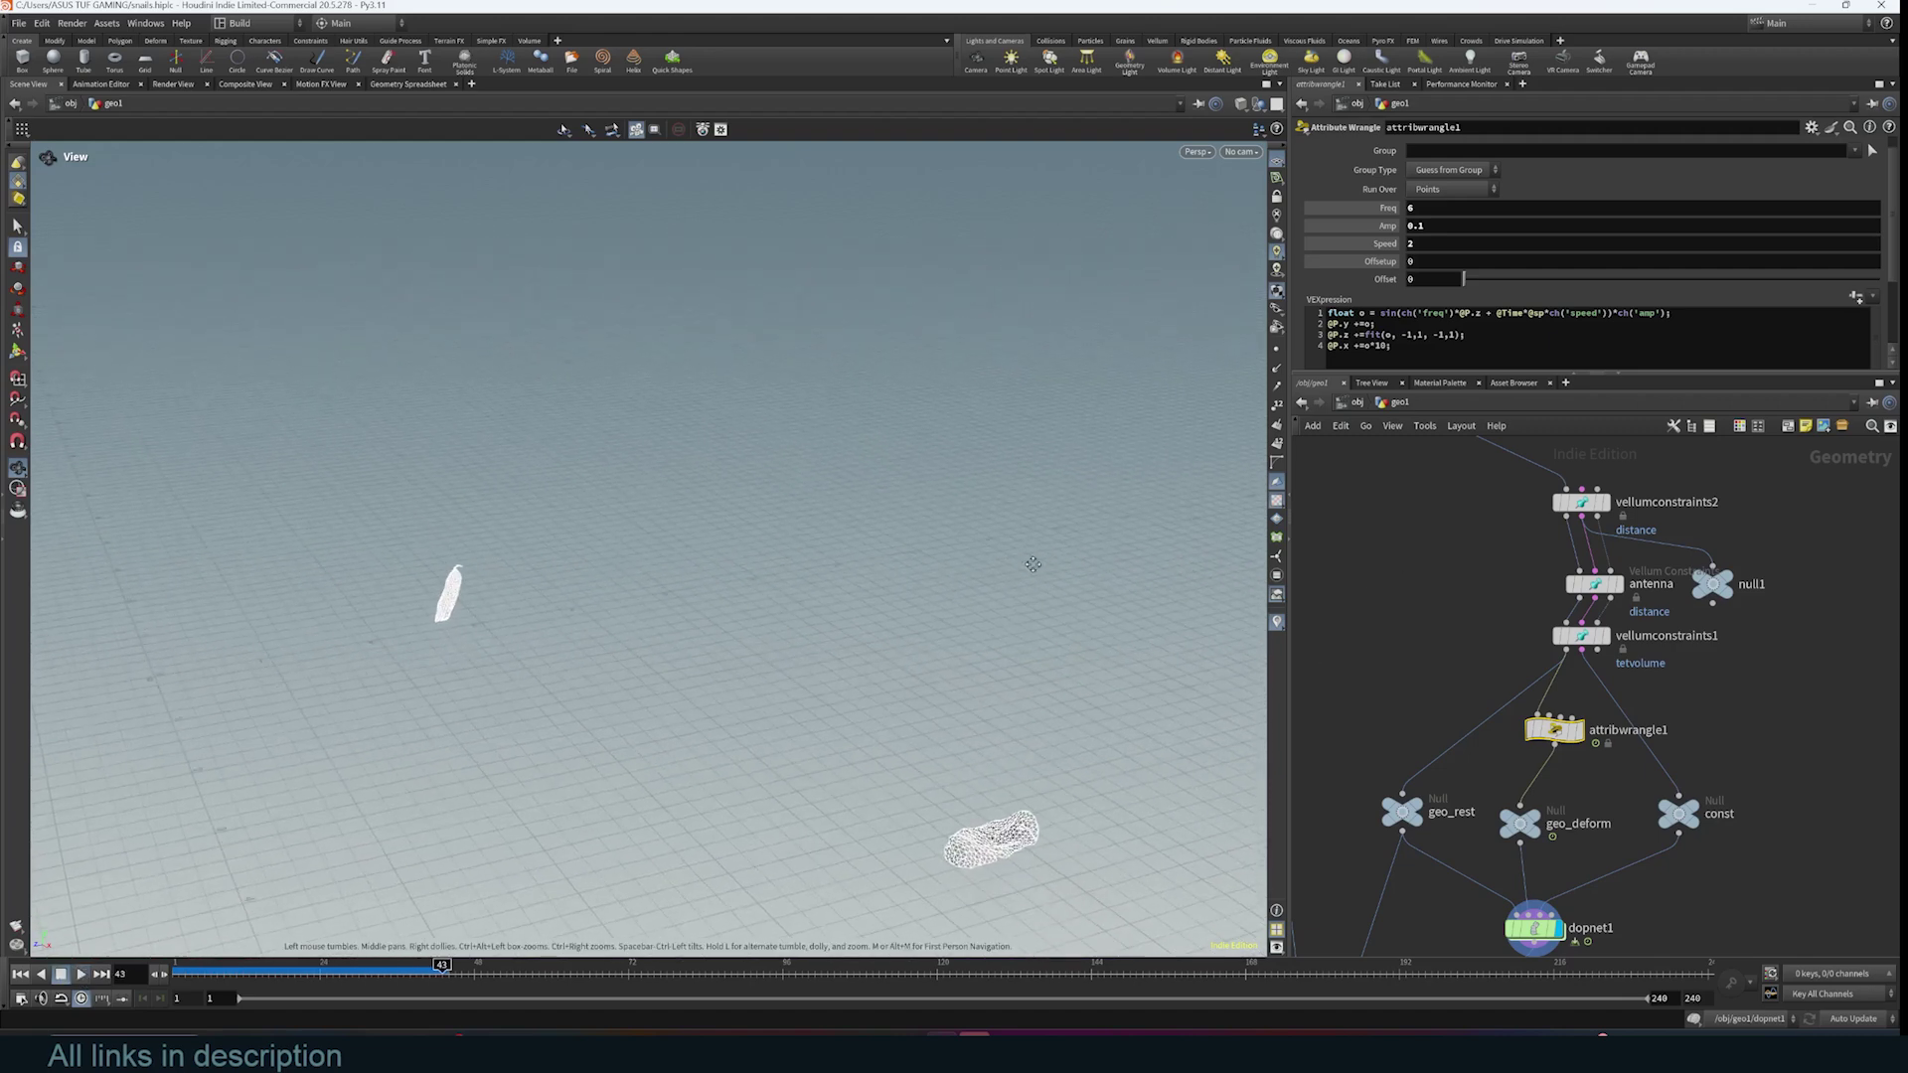
pyautogui.click(19, 977)
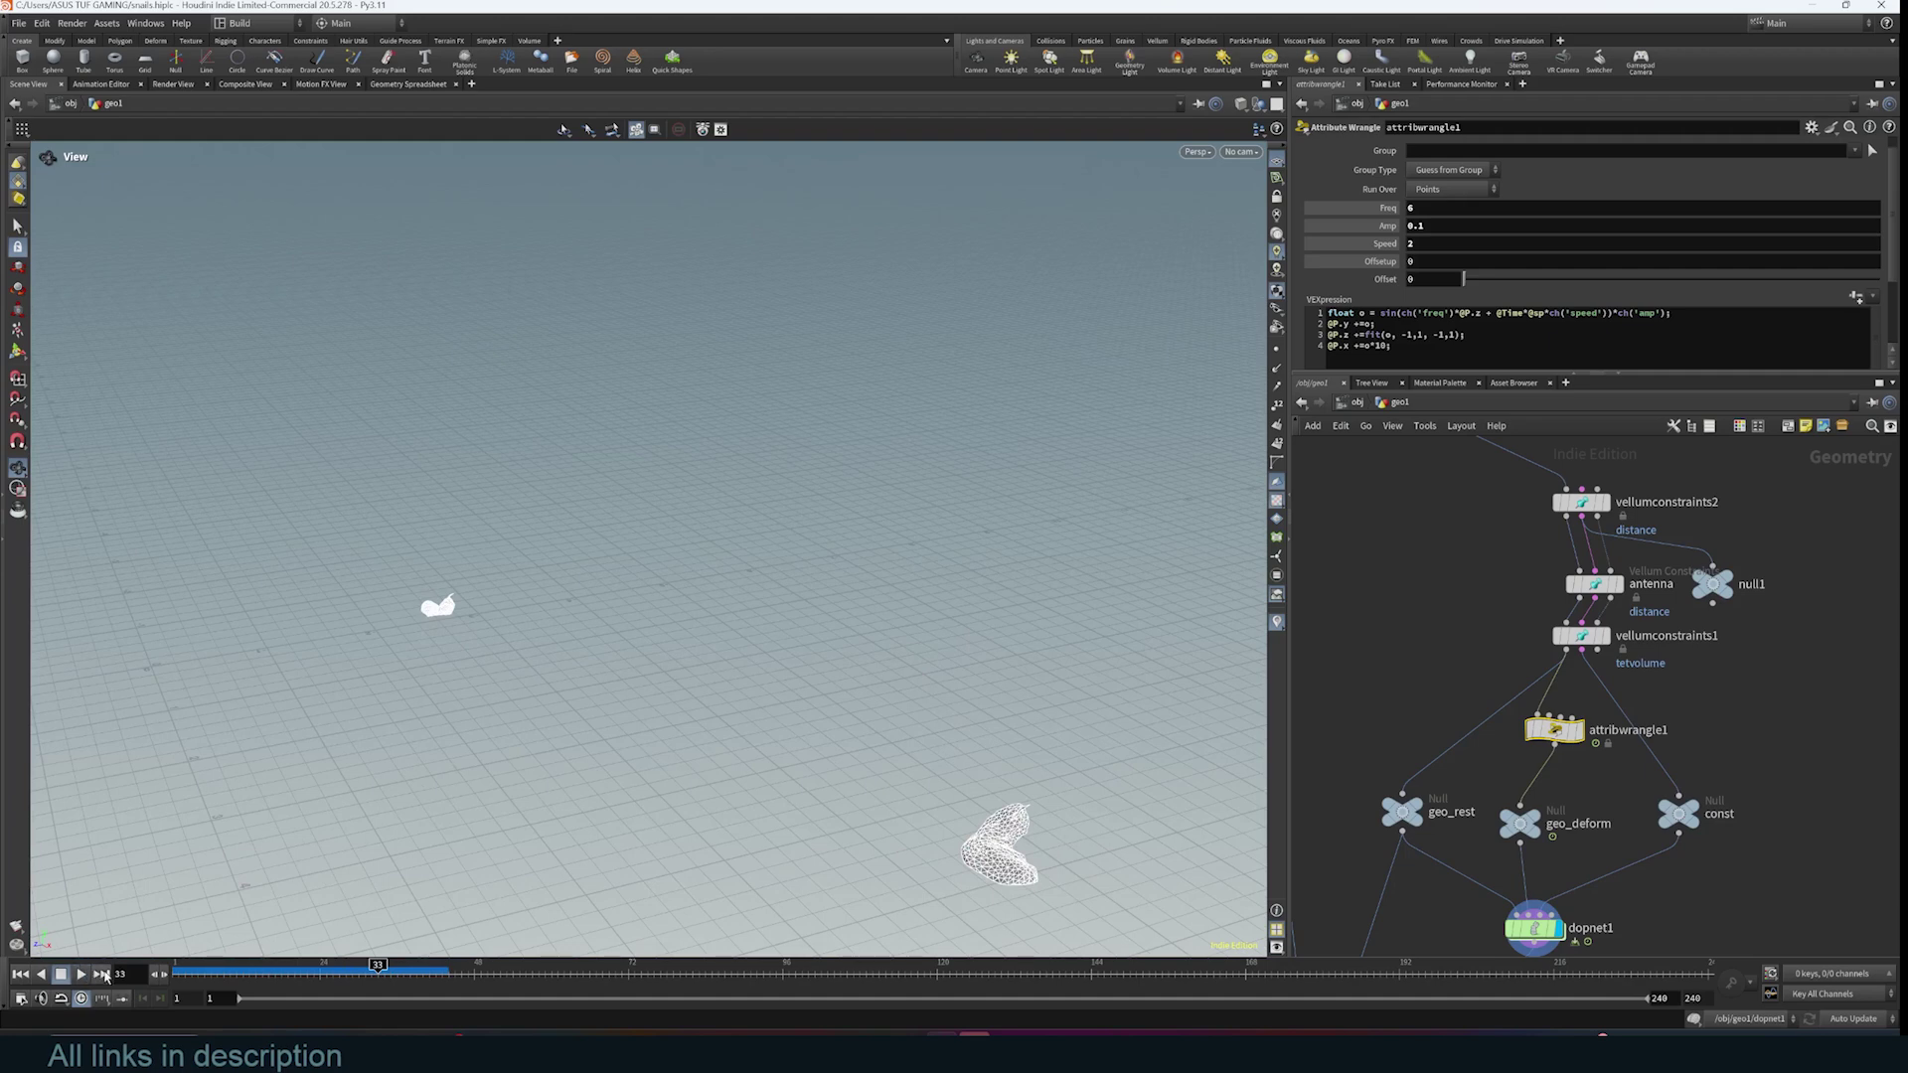
pyautogui.click(20, 975)
# - Set scatter1's forced total count to 50
pyautogui.moveTo(1458, 499); pyautogui.dragTo(1376, 737, button='middle')
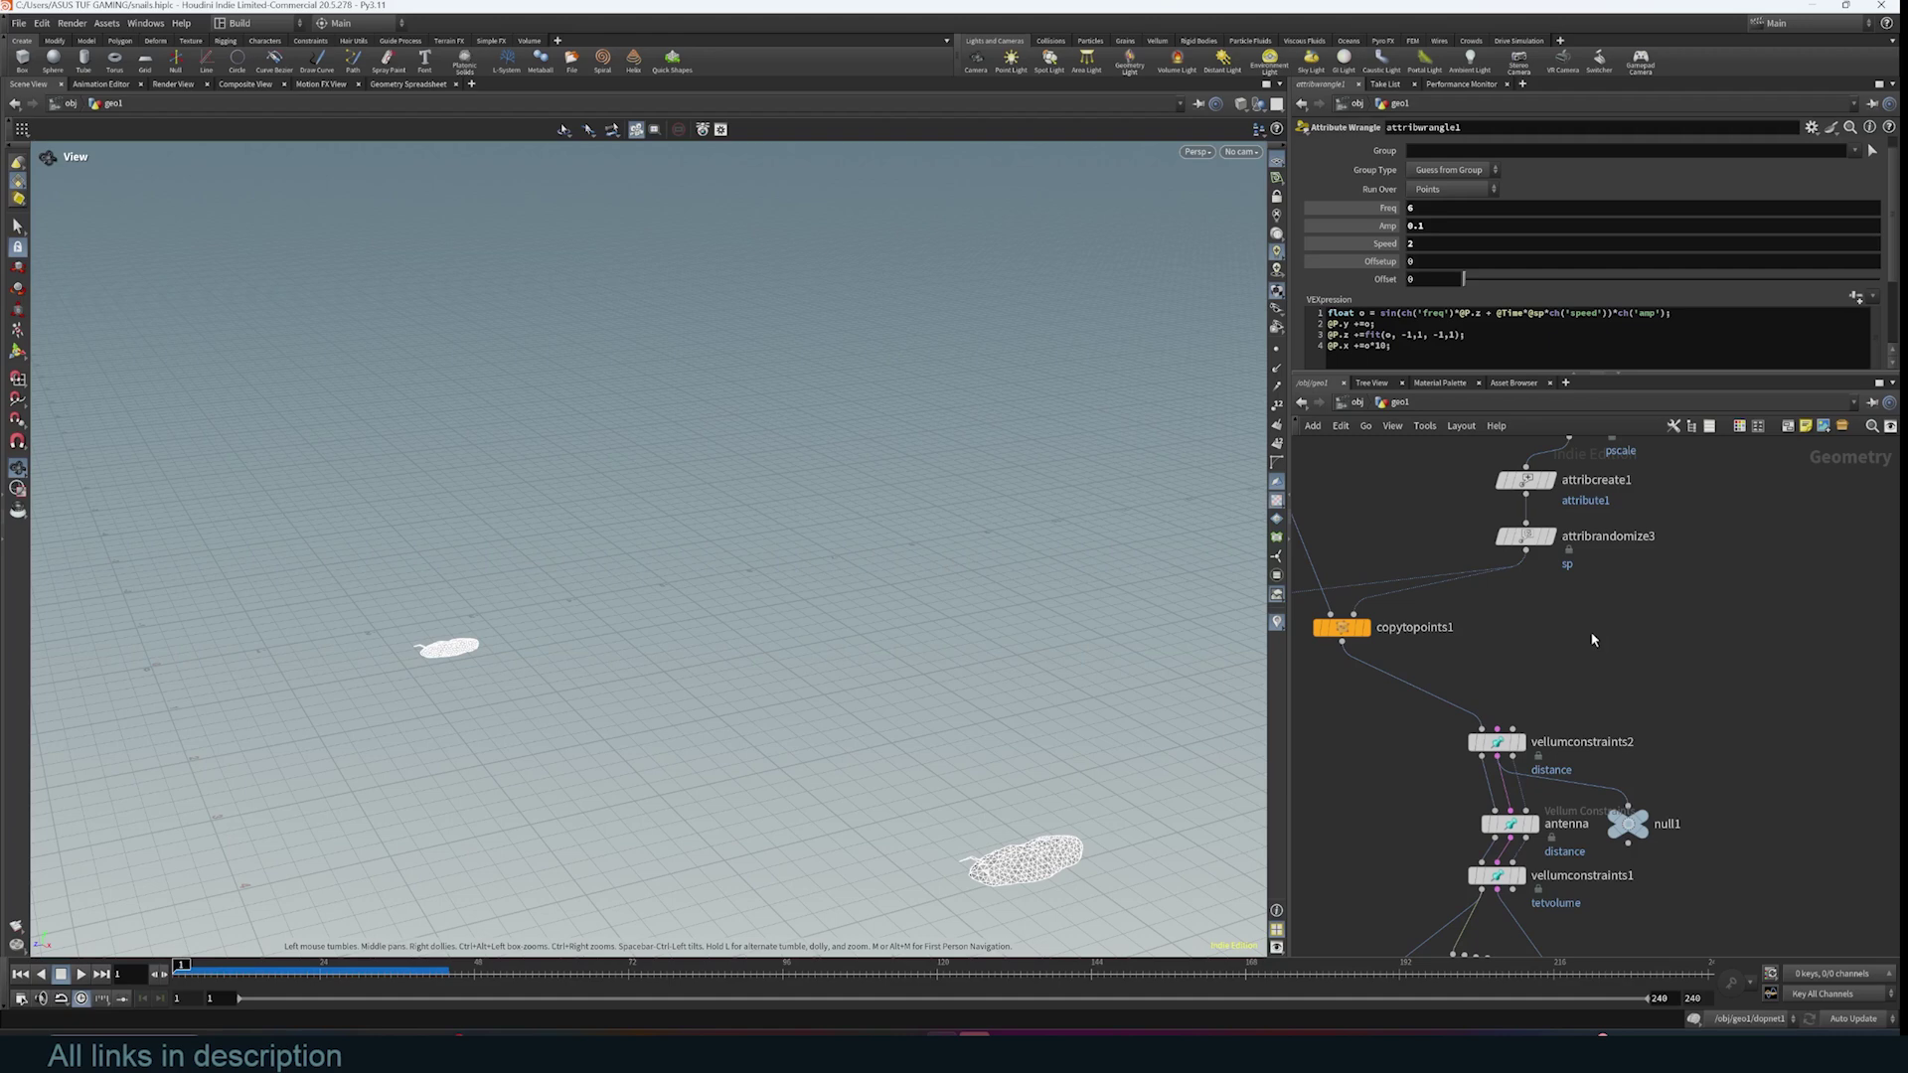
pyautogui.scroll(-3, 1608, 760)
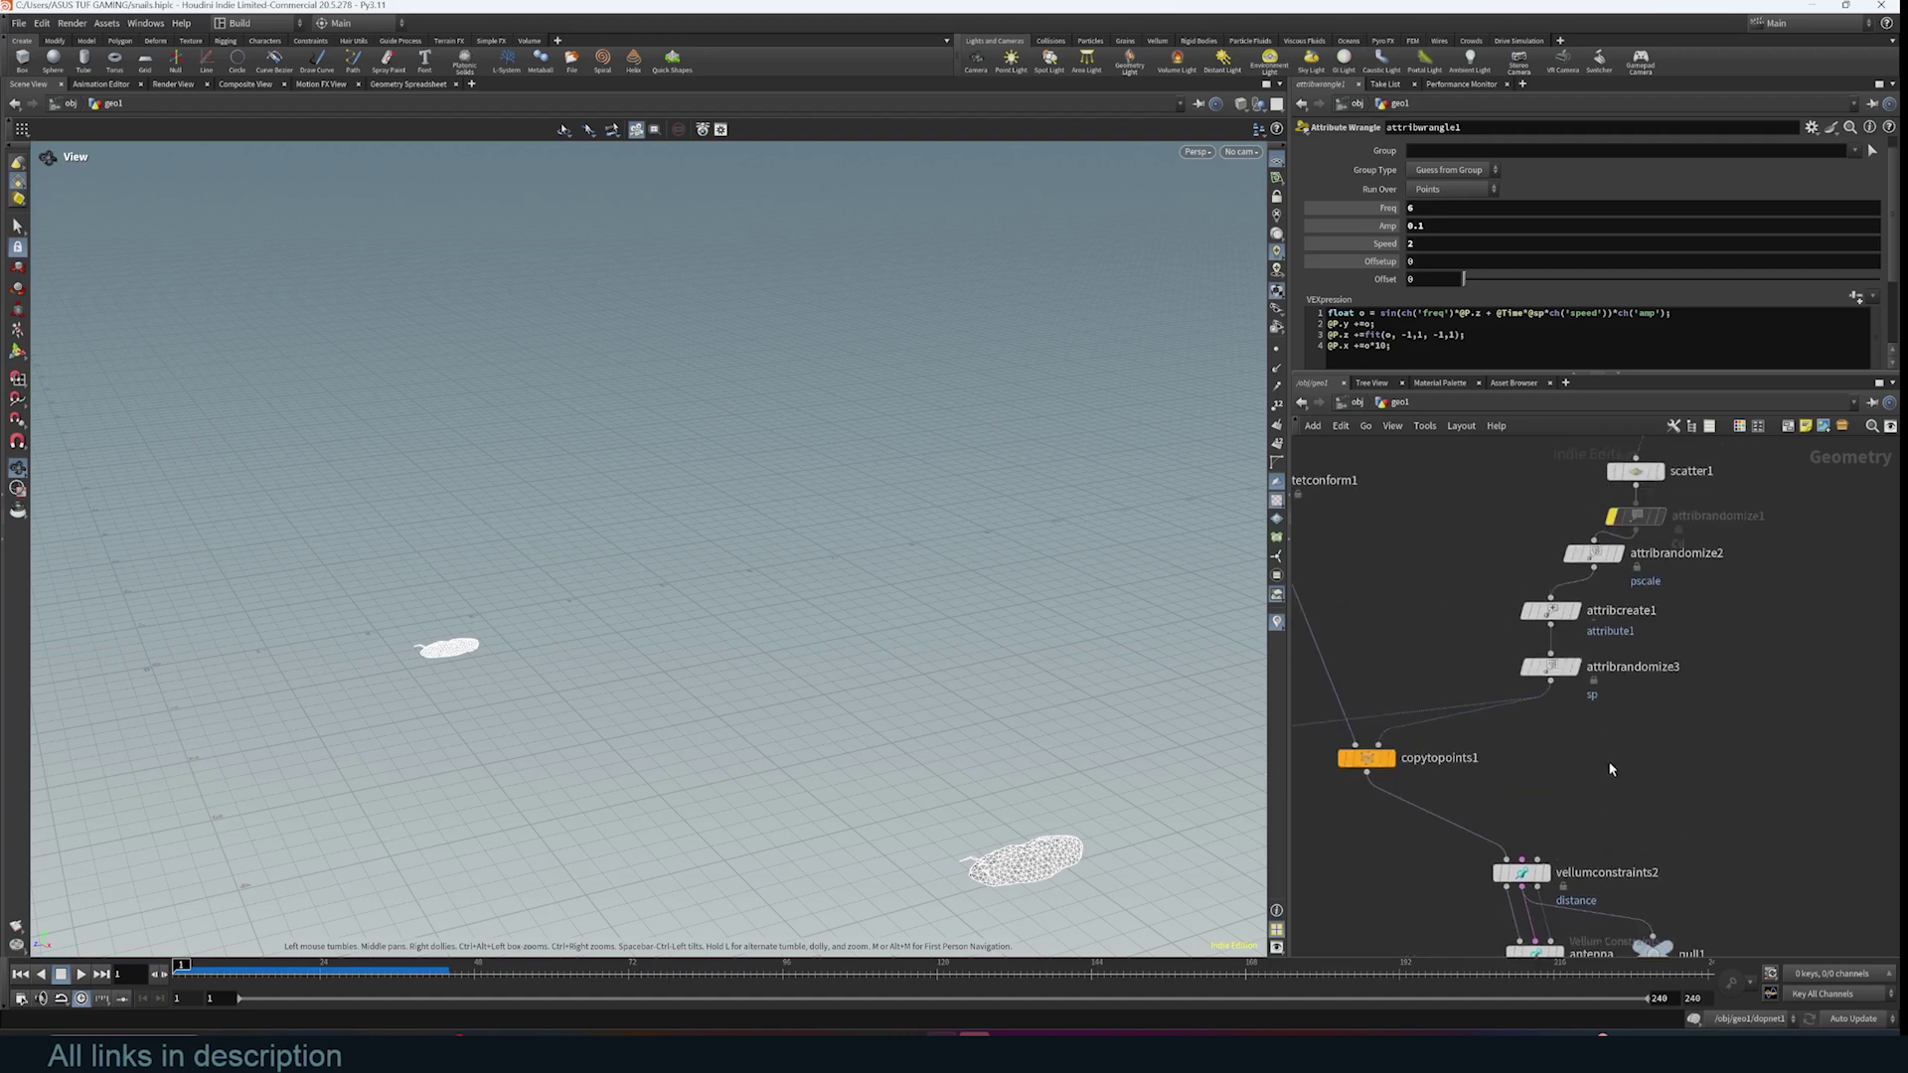
pyautogui.scroll(5, 1698, 678)
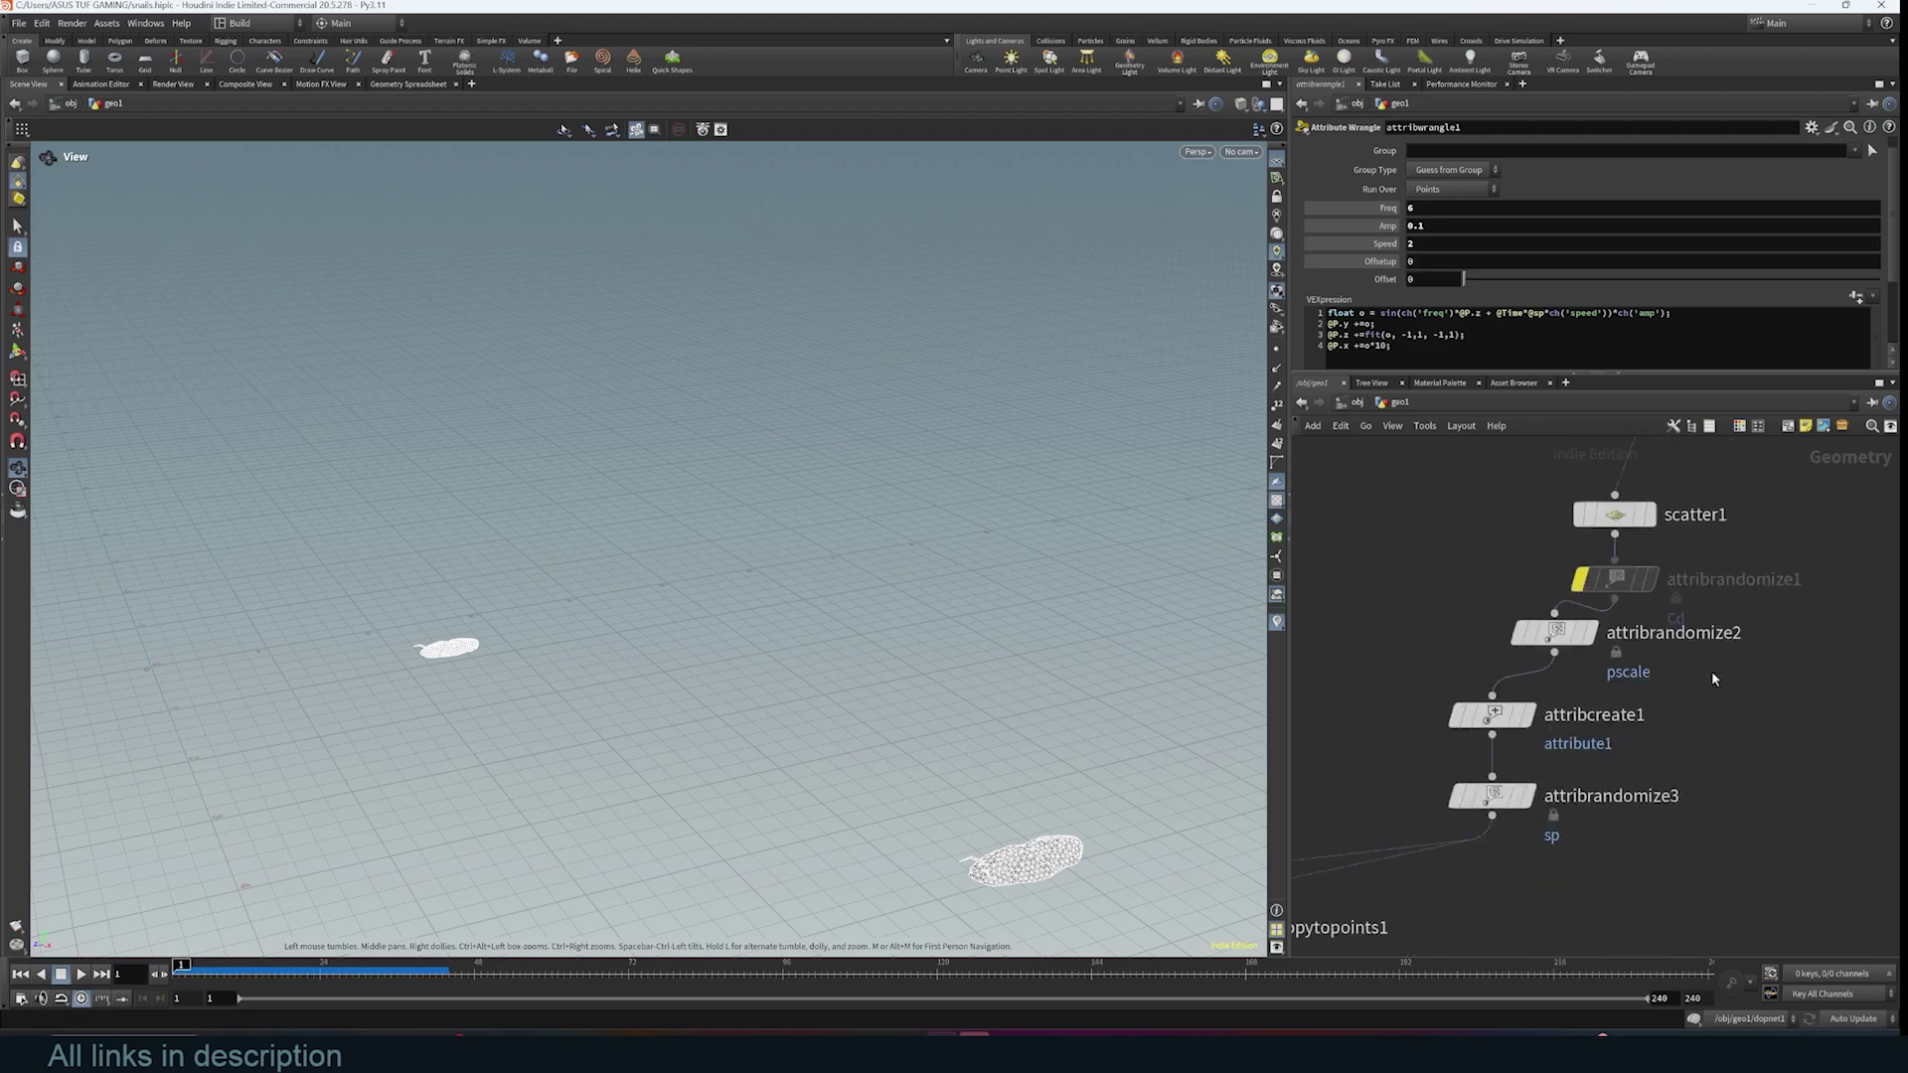
pyautogui.moveTo(1739, 669); pyautogui.dragTo(1725, 758, button='middle')
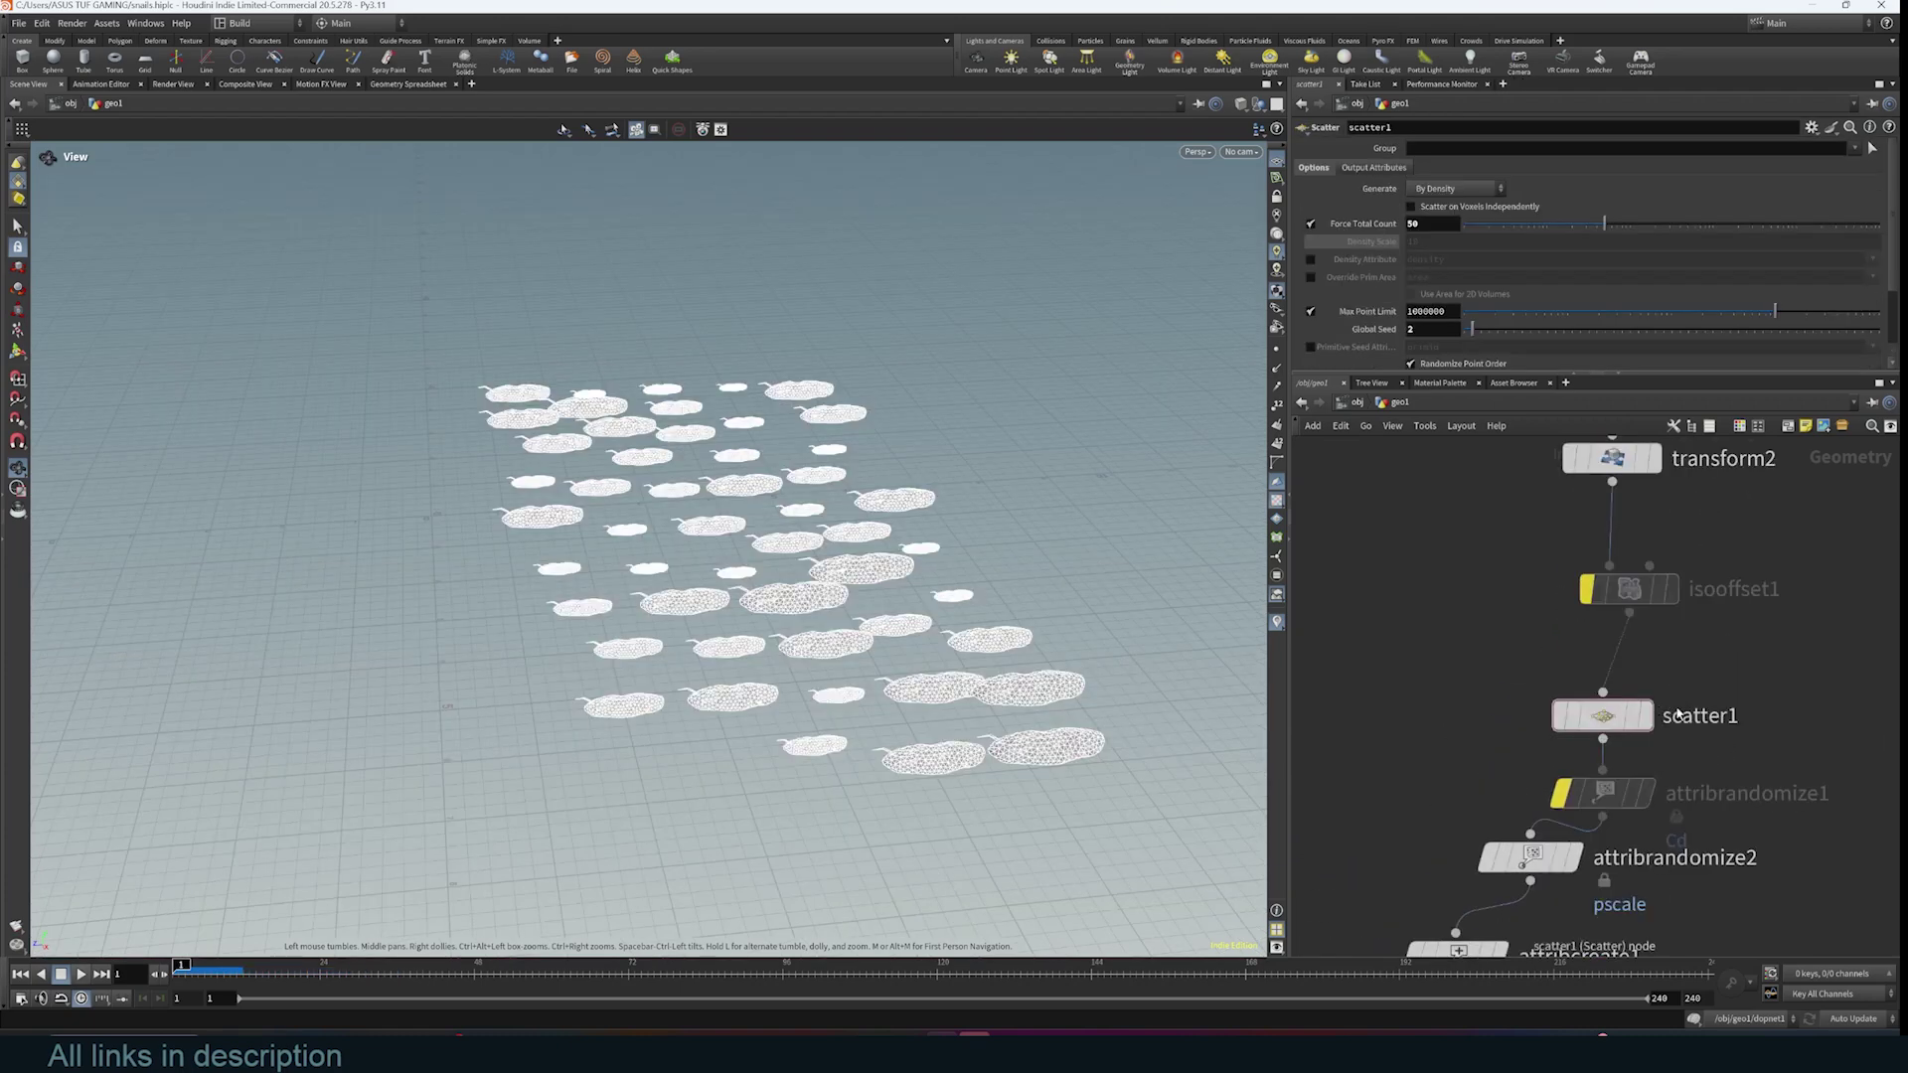
# - Feed box1 into transform2 and enable isooffset1, displaying scatter1's points spread through the box volume
pyautogui.moveTo(1673, 561); pyautogui.dragTo(1681, 708, button='middle')
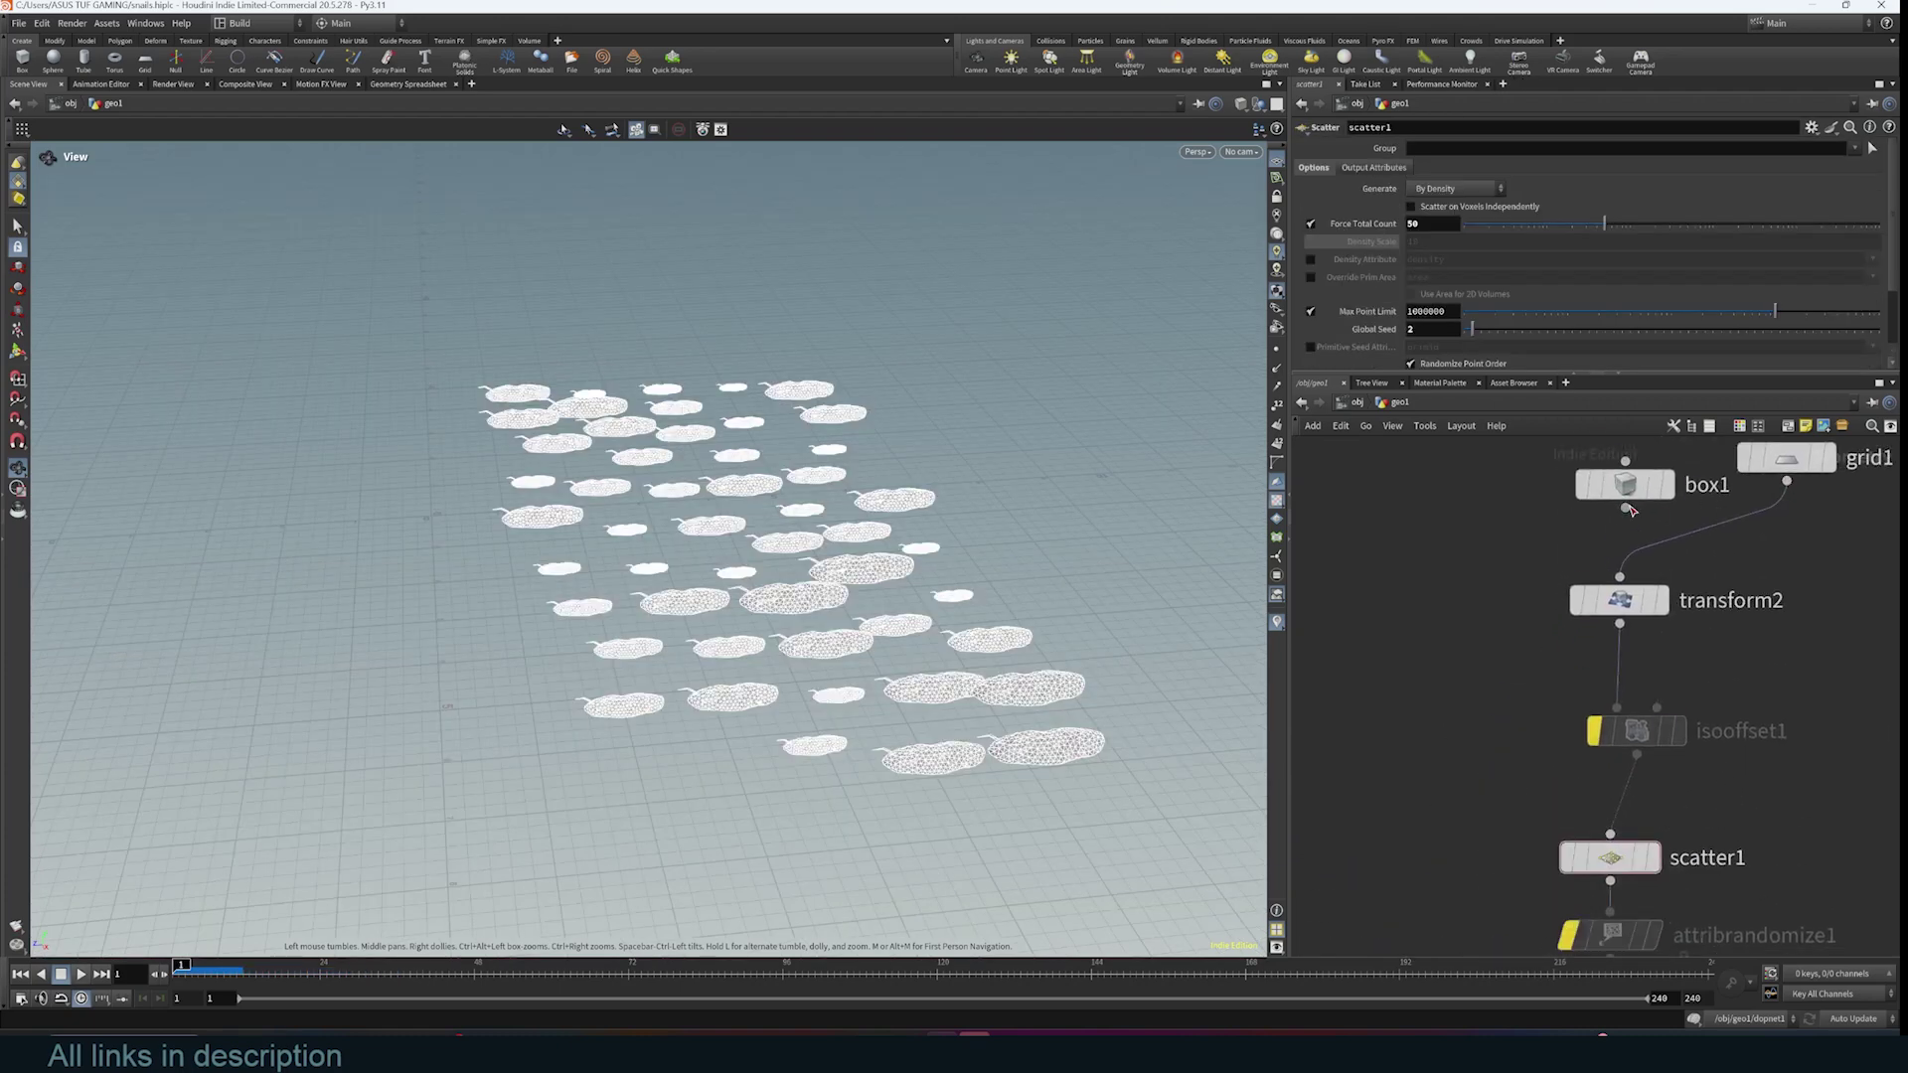
pyautogui.moveTo(1625, 508); pyautogui.dragTo(1640, 582)
pyautogui.click(1639, 731)
pyautogui.moveTo(626, 536); pyautogui.dragTo(853, 372)
pyautogui.scroll(-3, 993, 434)
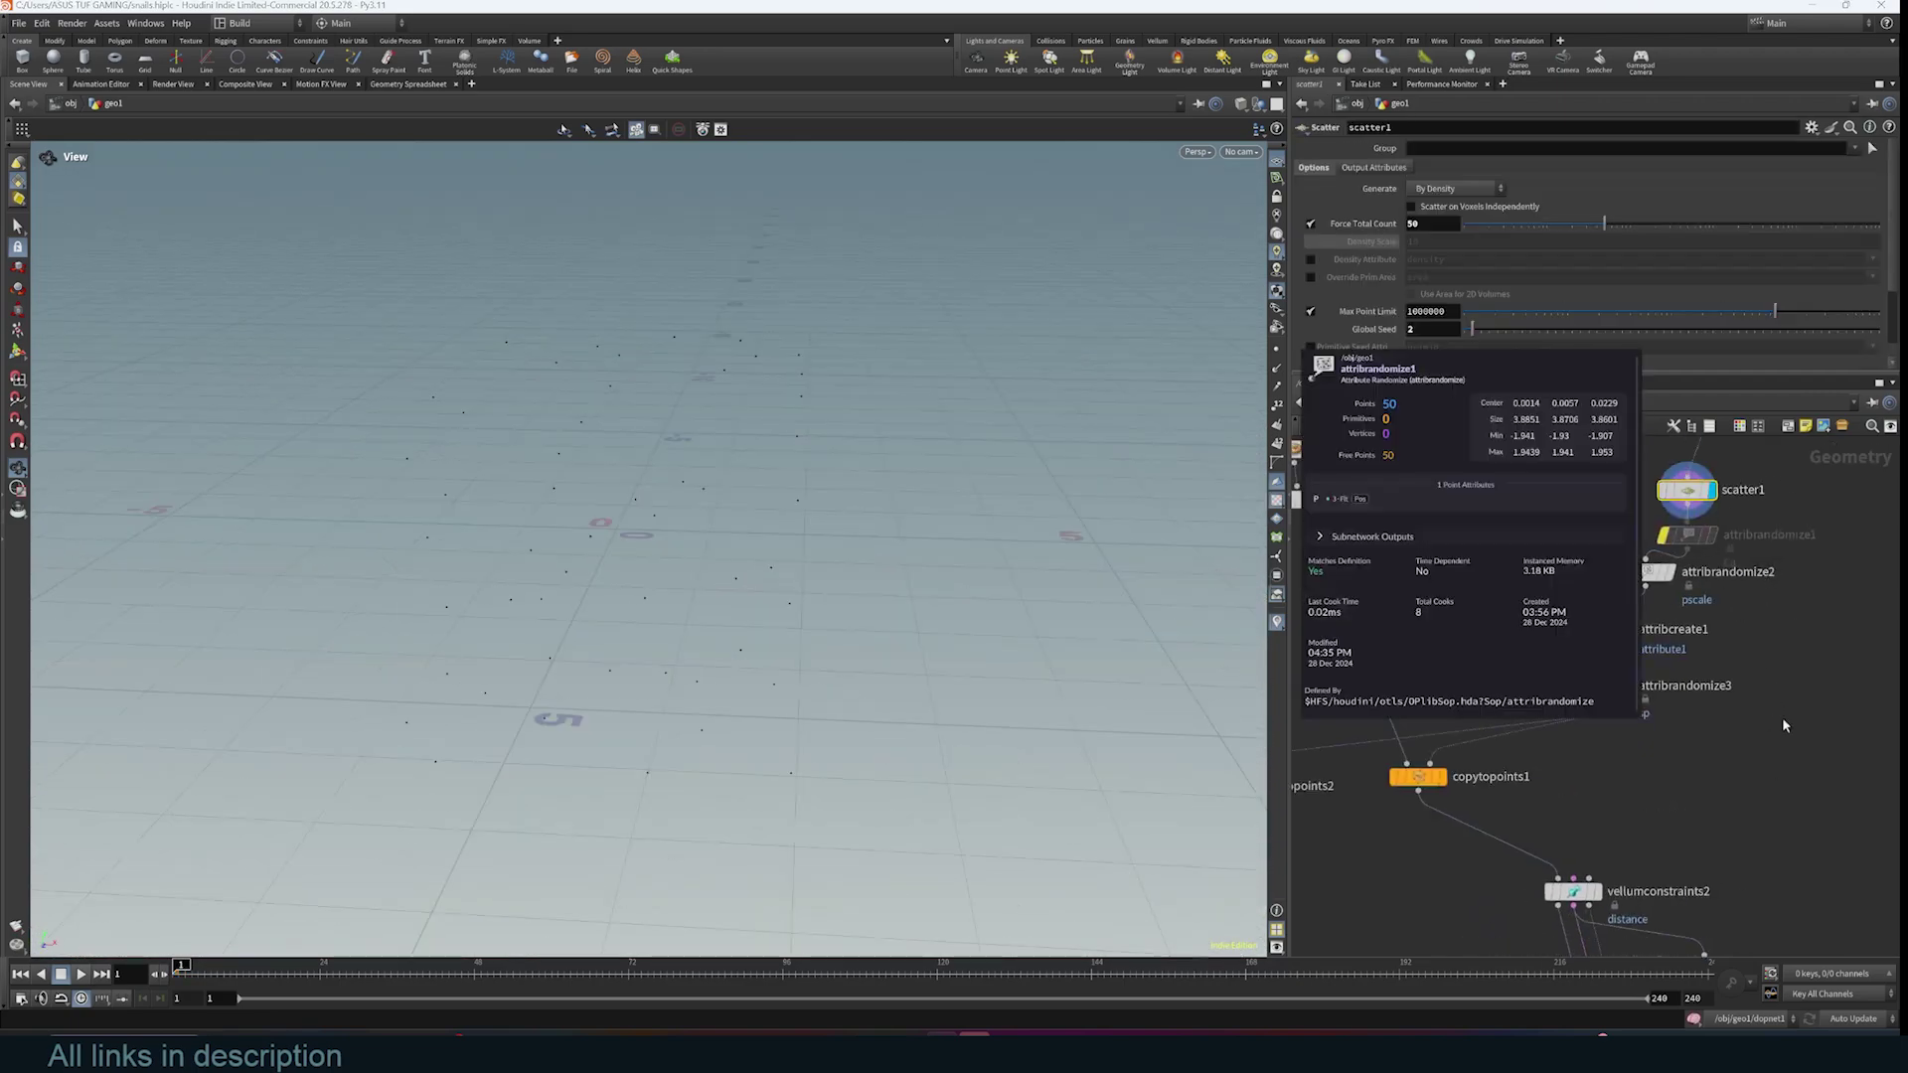
# - Display the output of the remesh1 node below polyreduce1
pyautogui.moveTo(1784, 726); pyautogui.dragTo(1791, 891, button='middle')
pyautogui.moveTo(1402, 494); pyautogui.dragTo(1580, 651, button='middle')
pyautogui.scroll(3, 1593, 639)
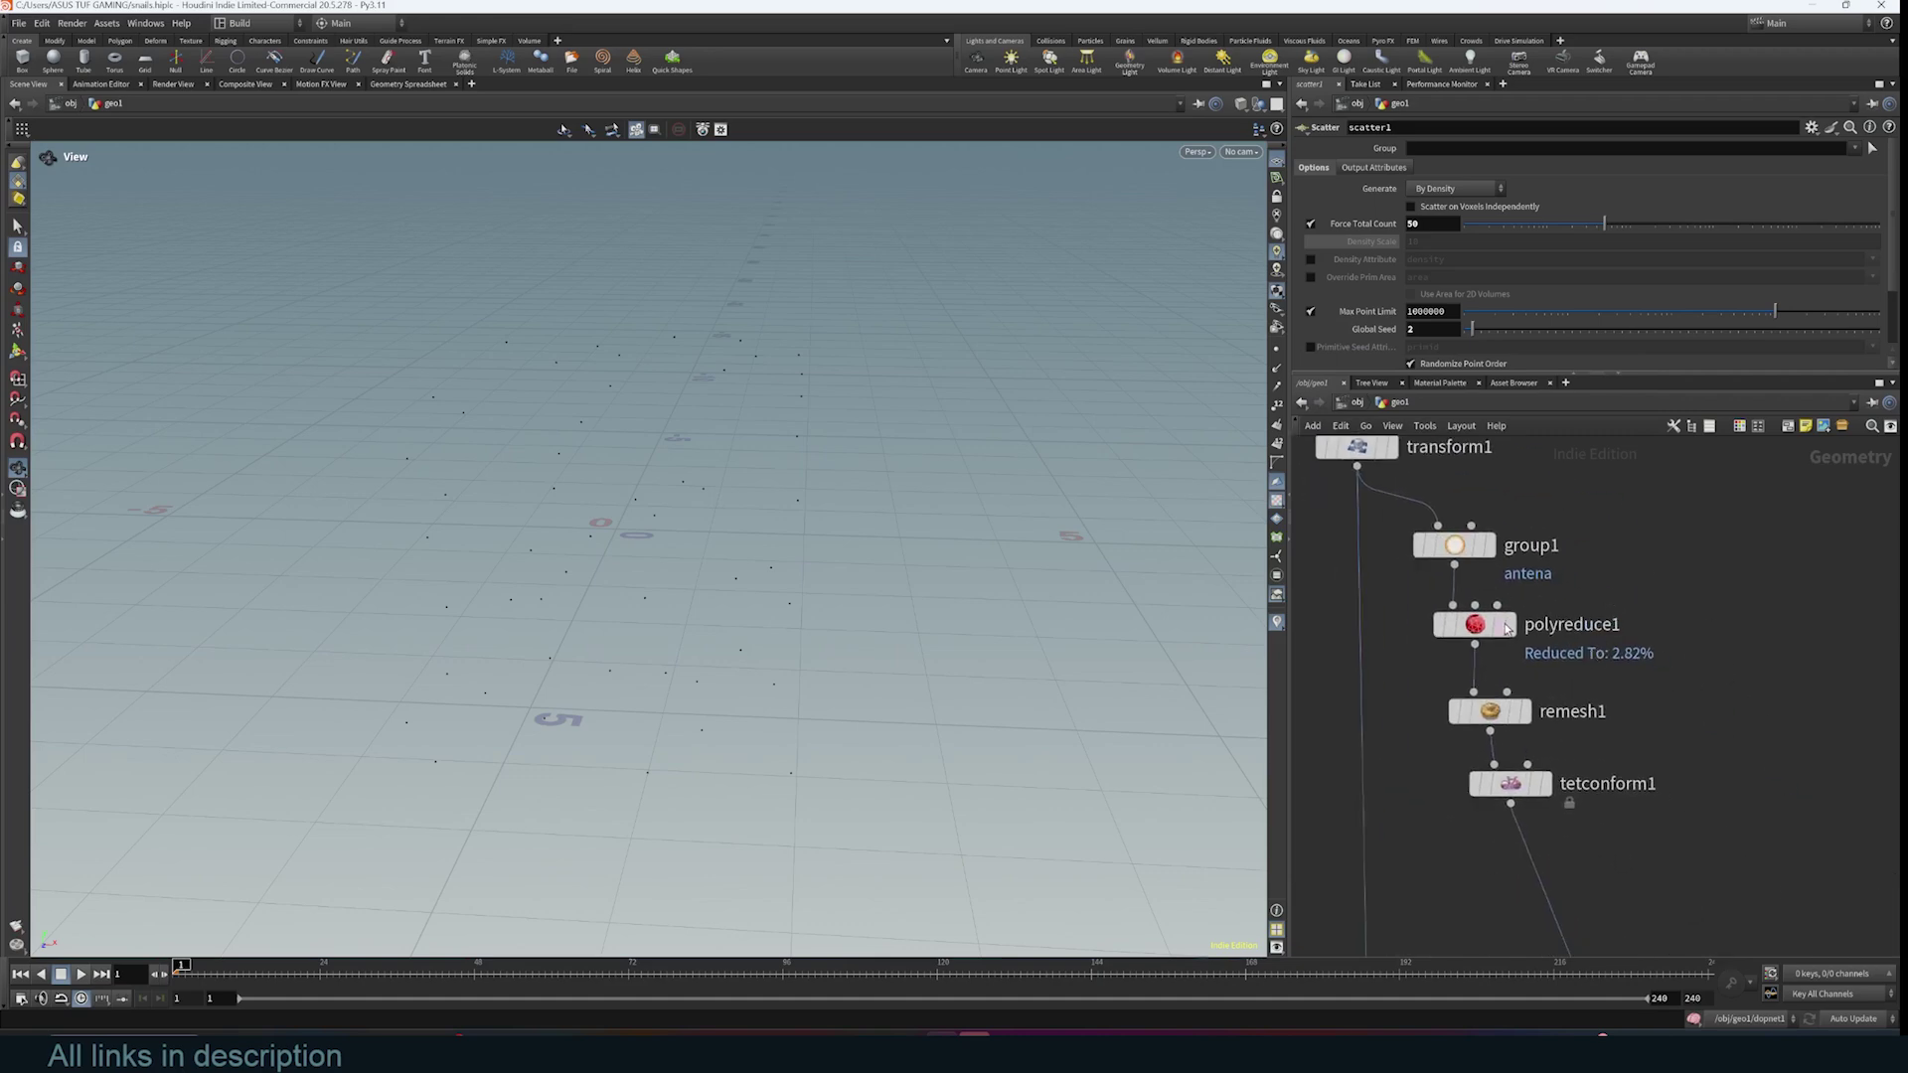
pyautogui.click(1526, 696)
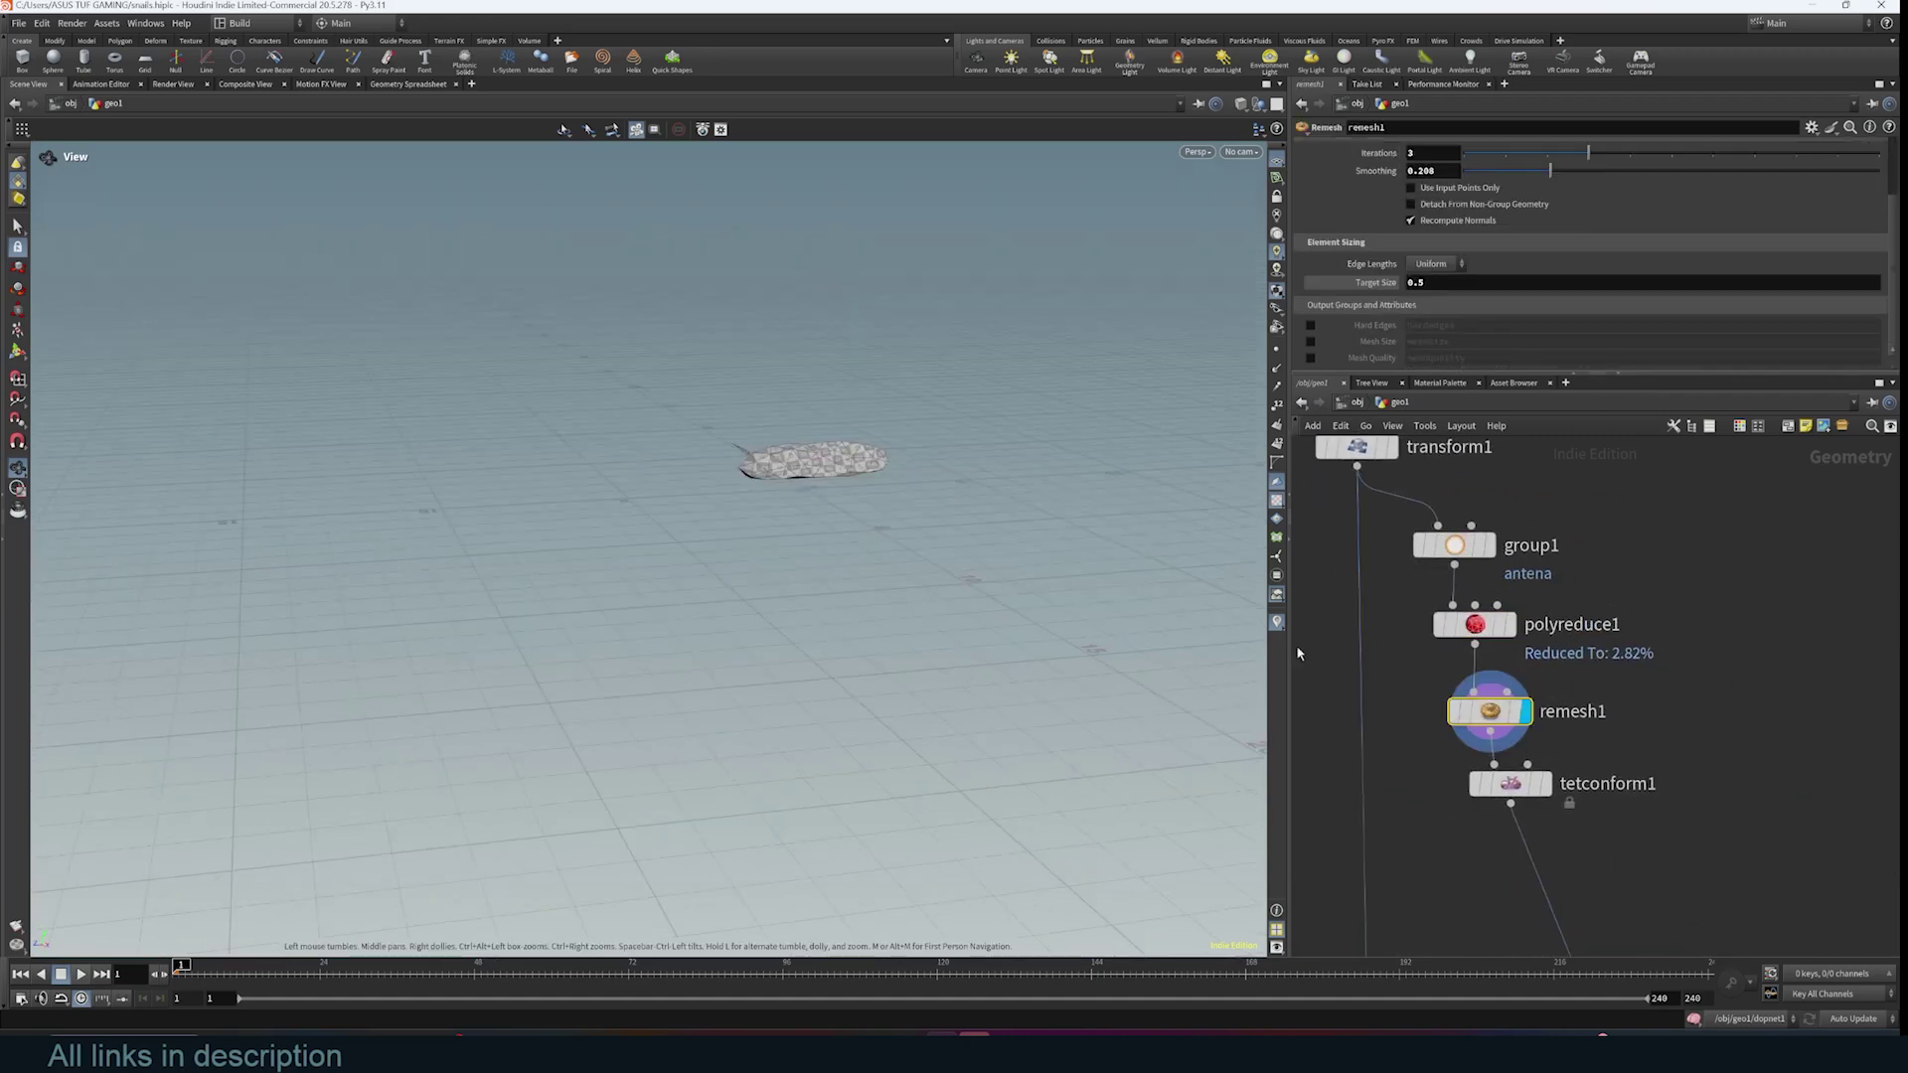
# - Display dopnet1 with the slugs scattered through the box volume and play the simulation from frame 1
pyautogui.scroll(-5, 1733, 754)
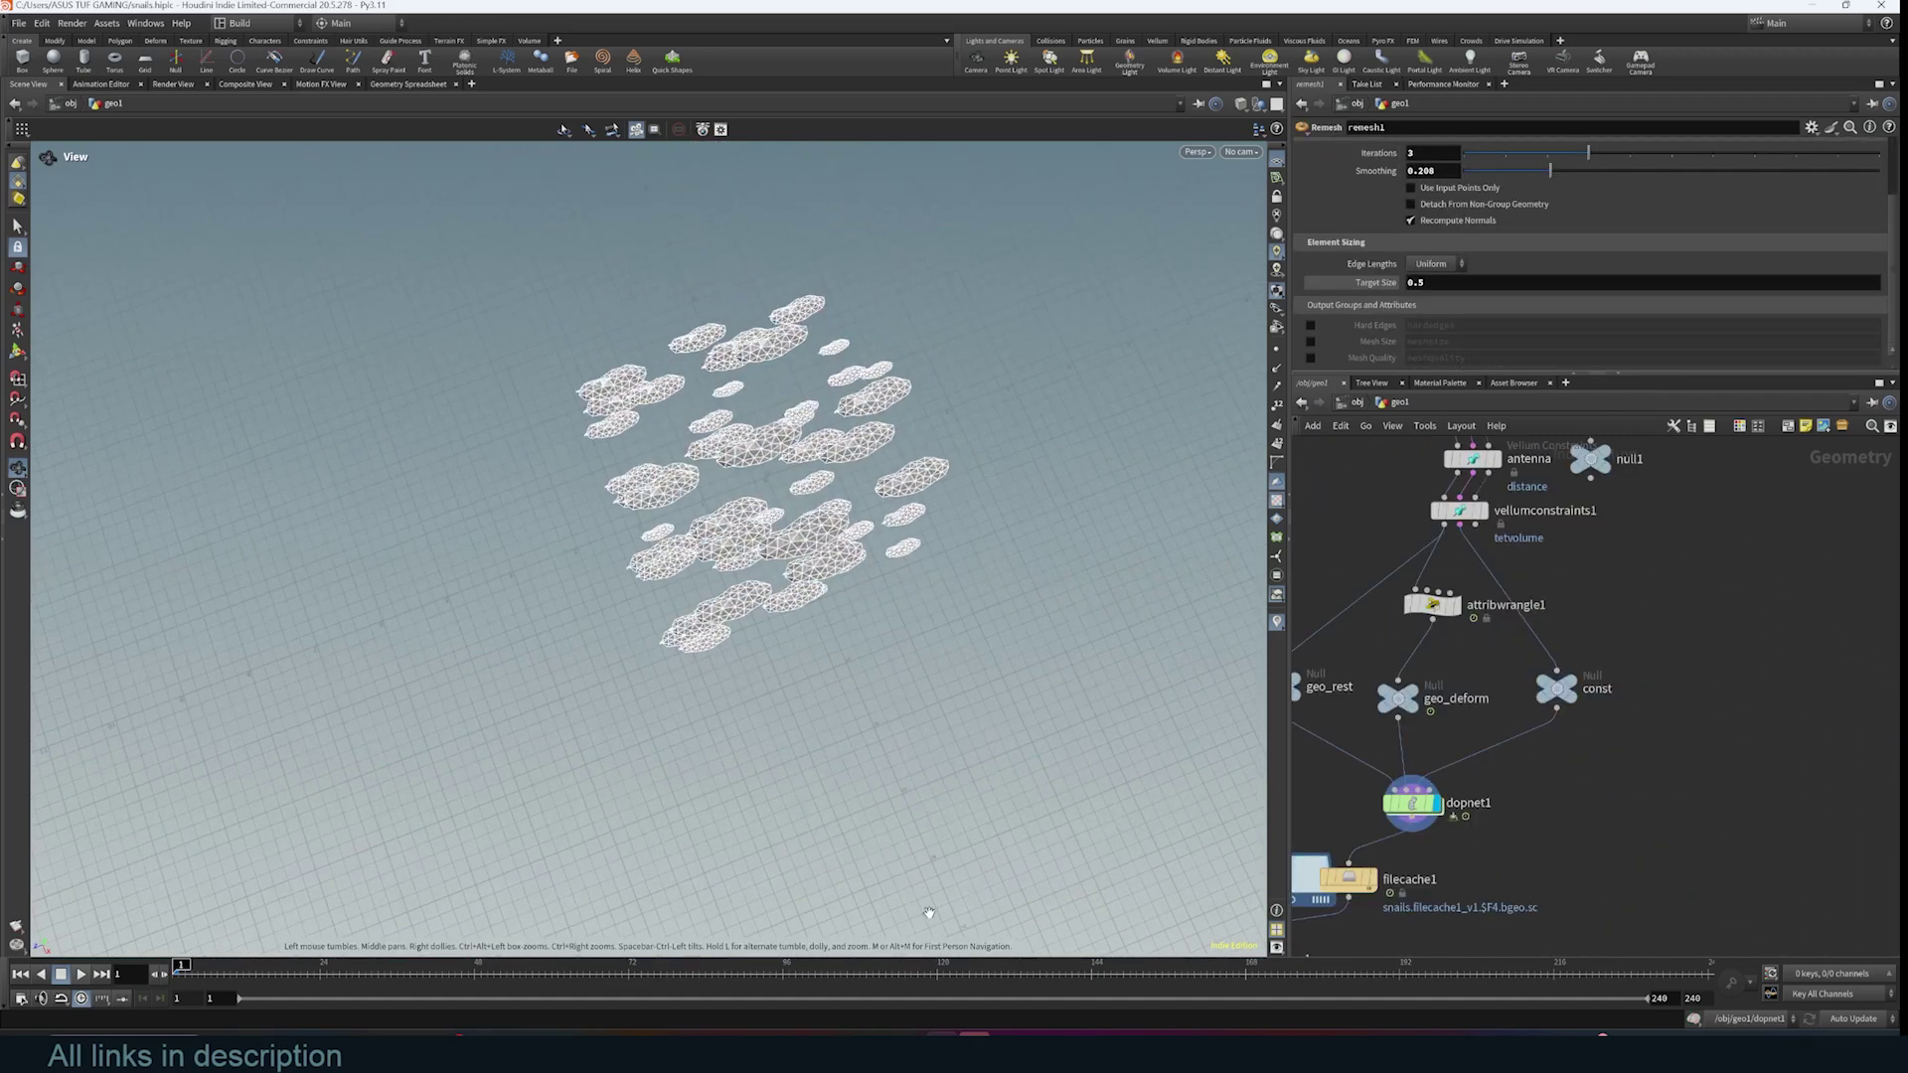
pyautogui.moveTo(928, 912); pyautogui.dragTo(737, 609)
pyautogui.moveTo(736, 610); pyautogui.dragTo(750, 736, button='middle')
pyautogui.click(80, 975)
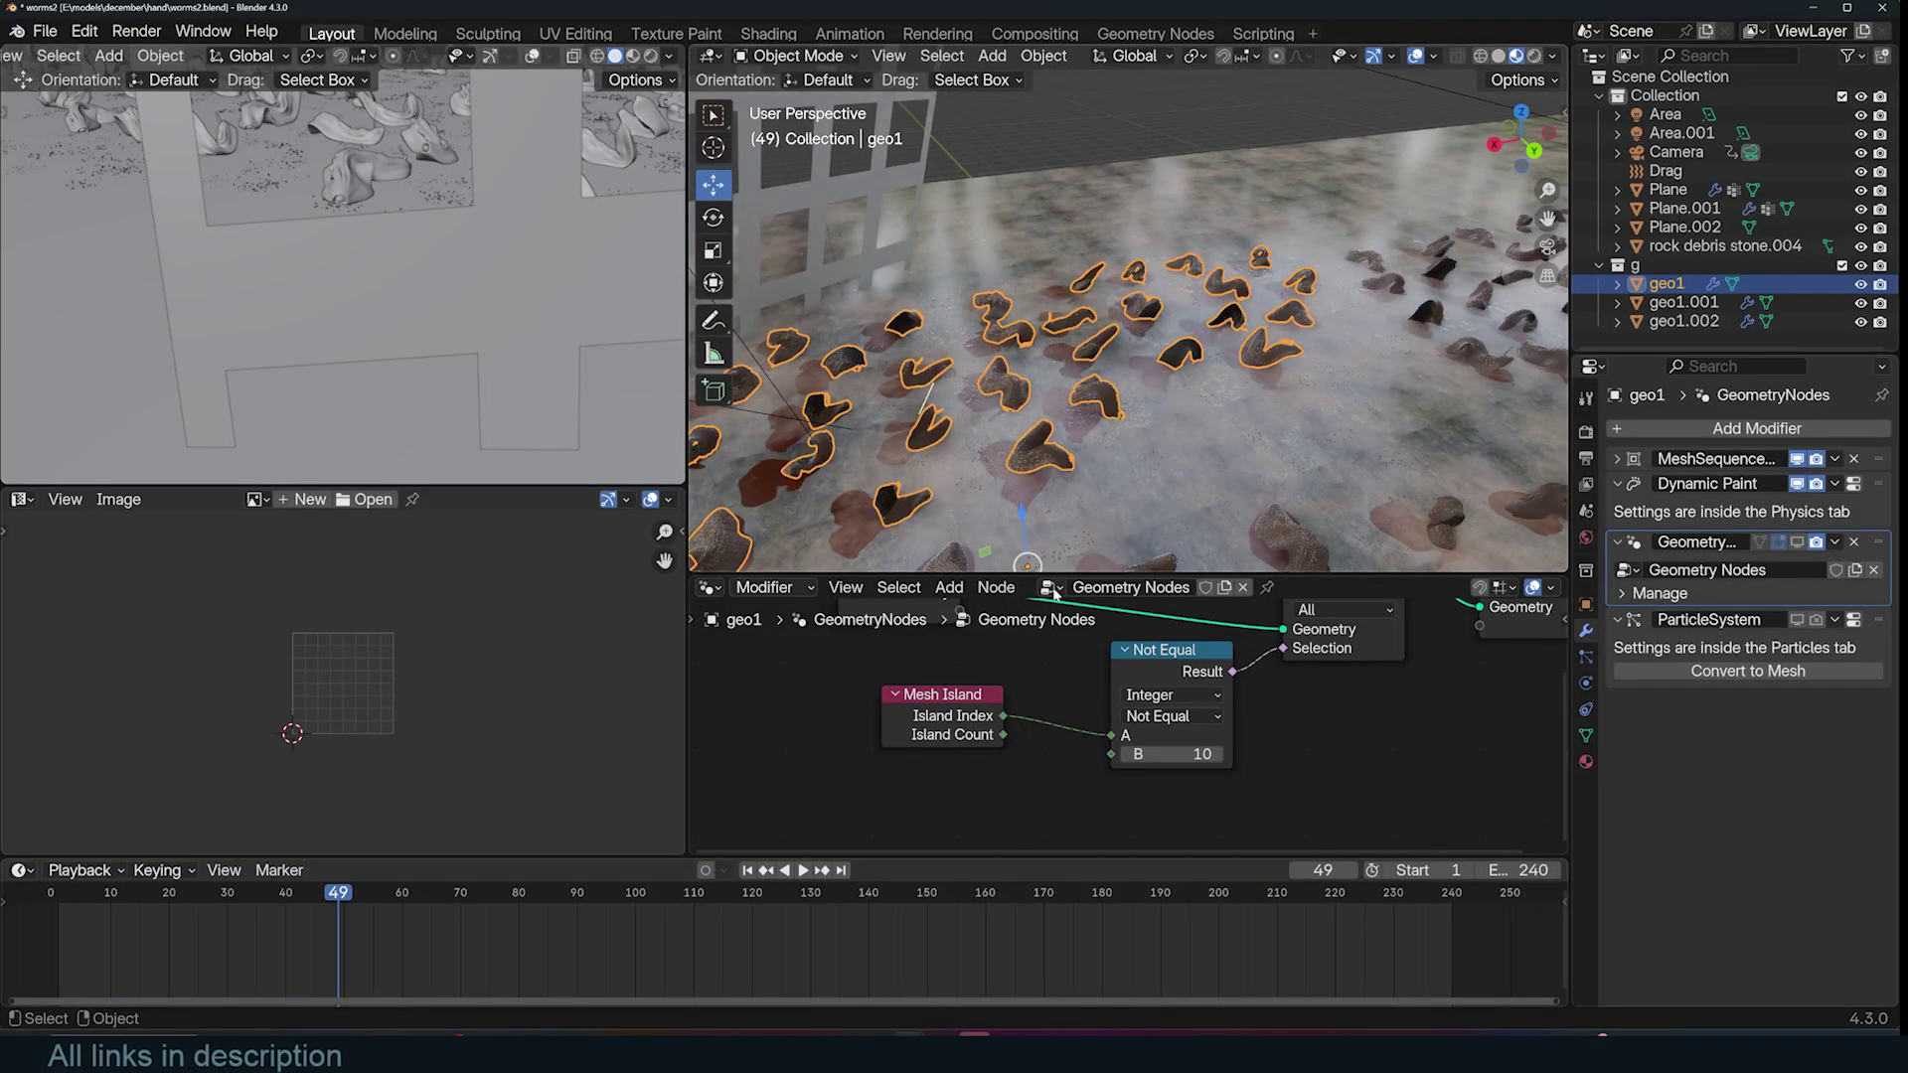
# - In Blender, show geo1's Geometry Nodes modifier in the viewport and set B of the Not Equal node to 2, isolating a single slug
pyautogui.moveTo(941, 1049)
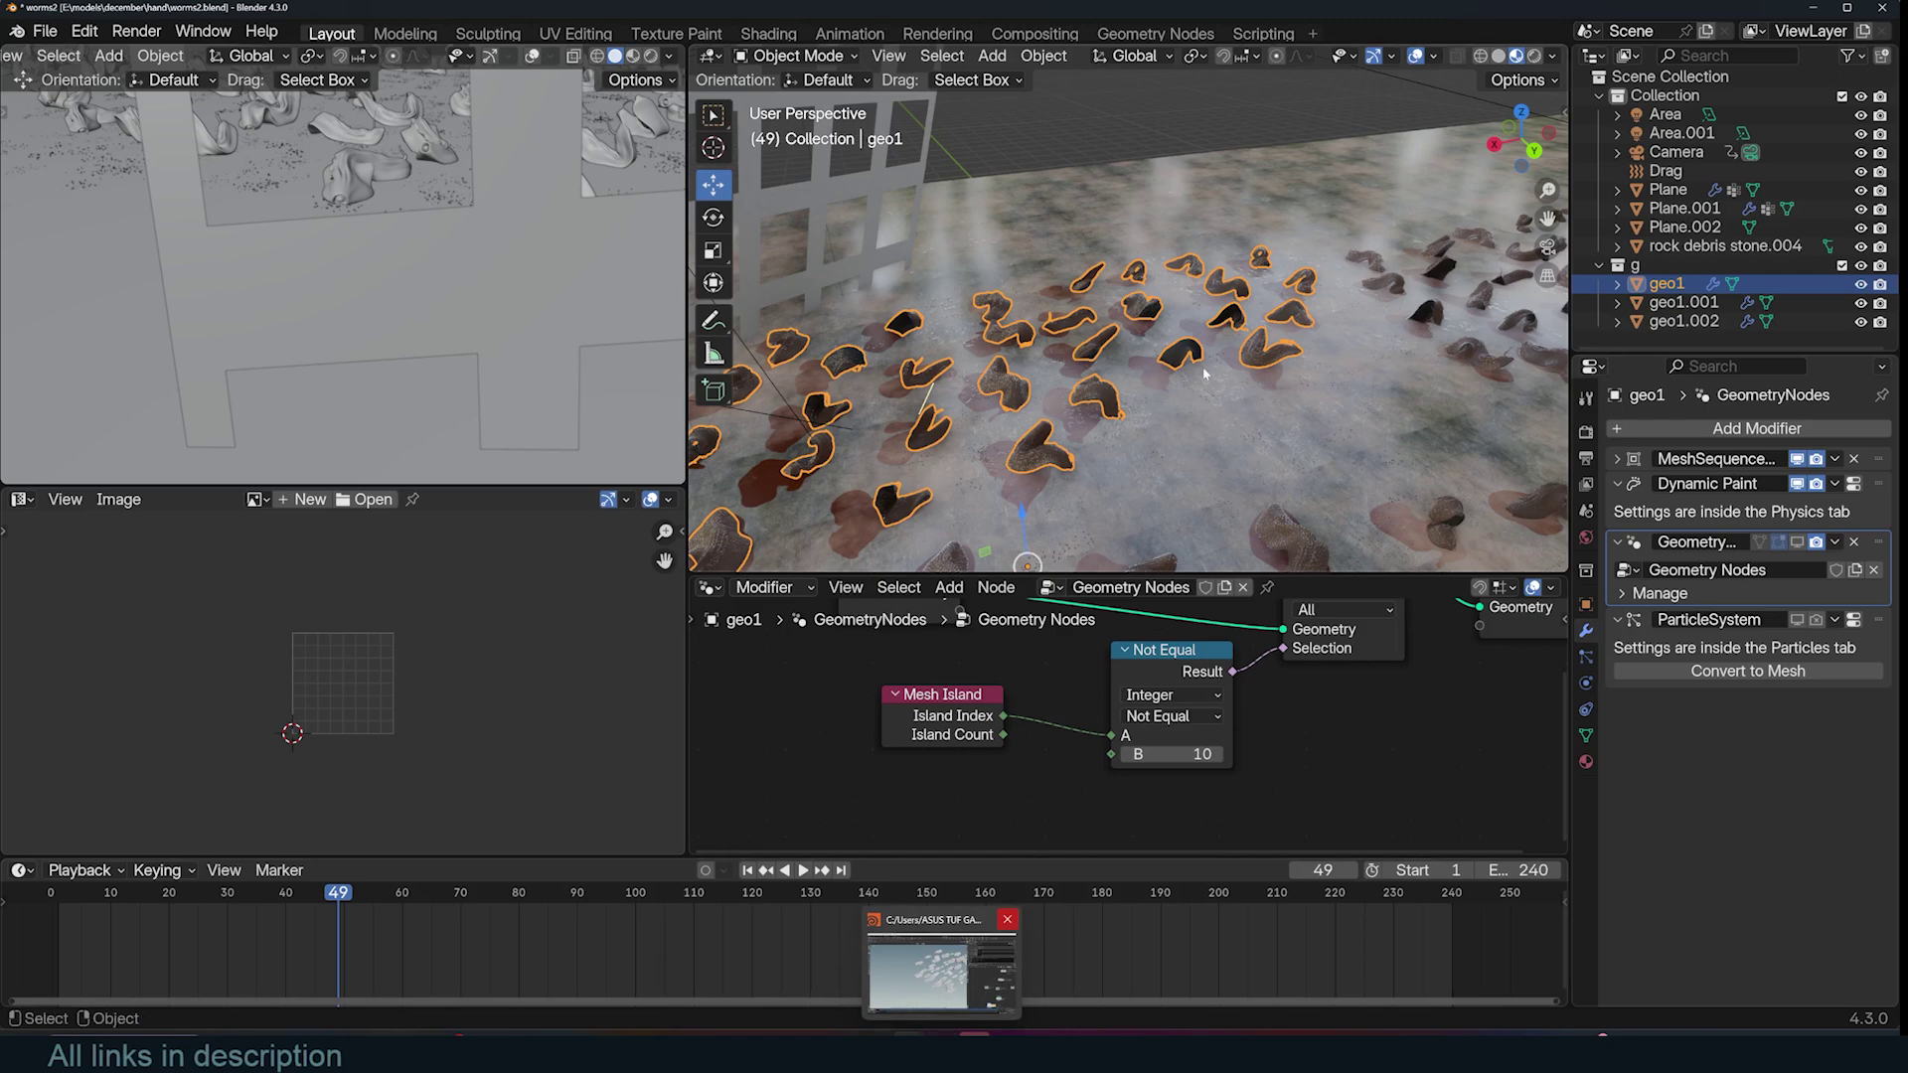
pyautogui.keyDown('shift'); pyautogui.moveTo(833, 422); pyautogui.dragTo(1008, 353, button='middle'); pyautogui.keyUp('shift')
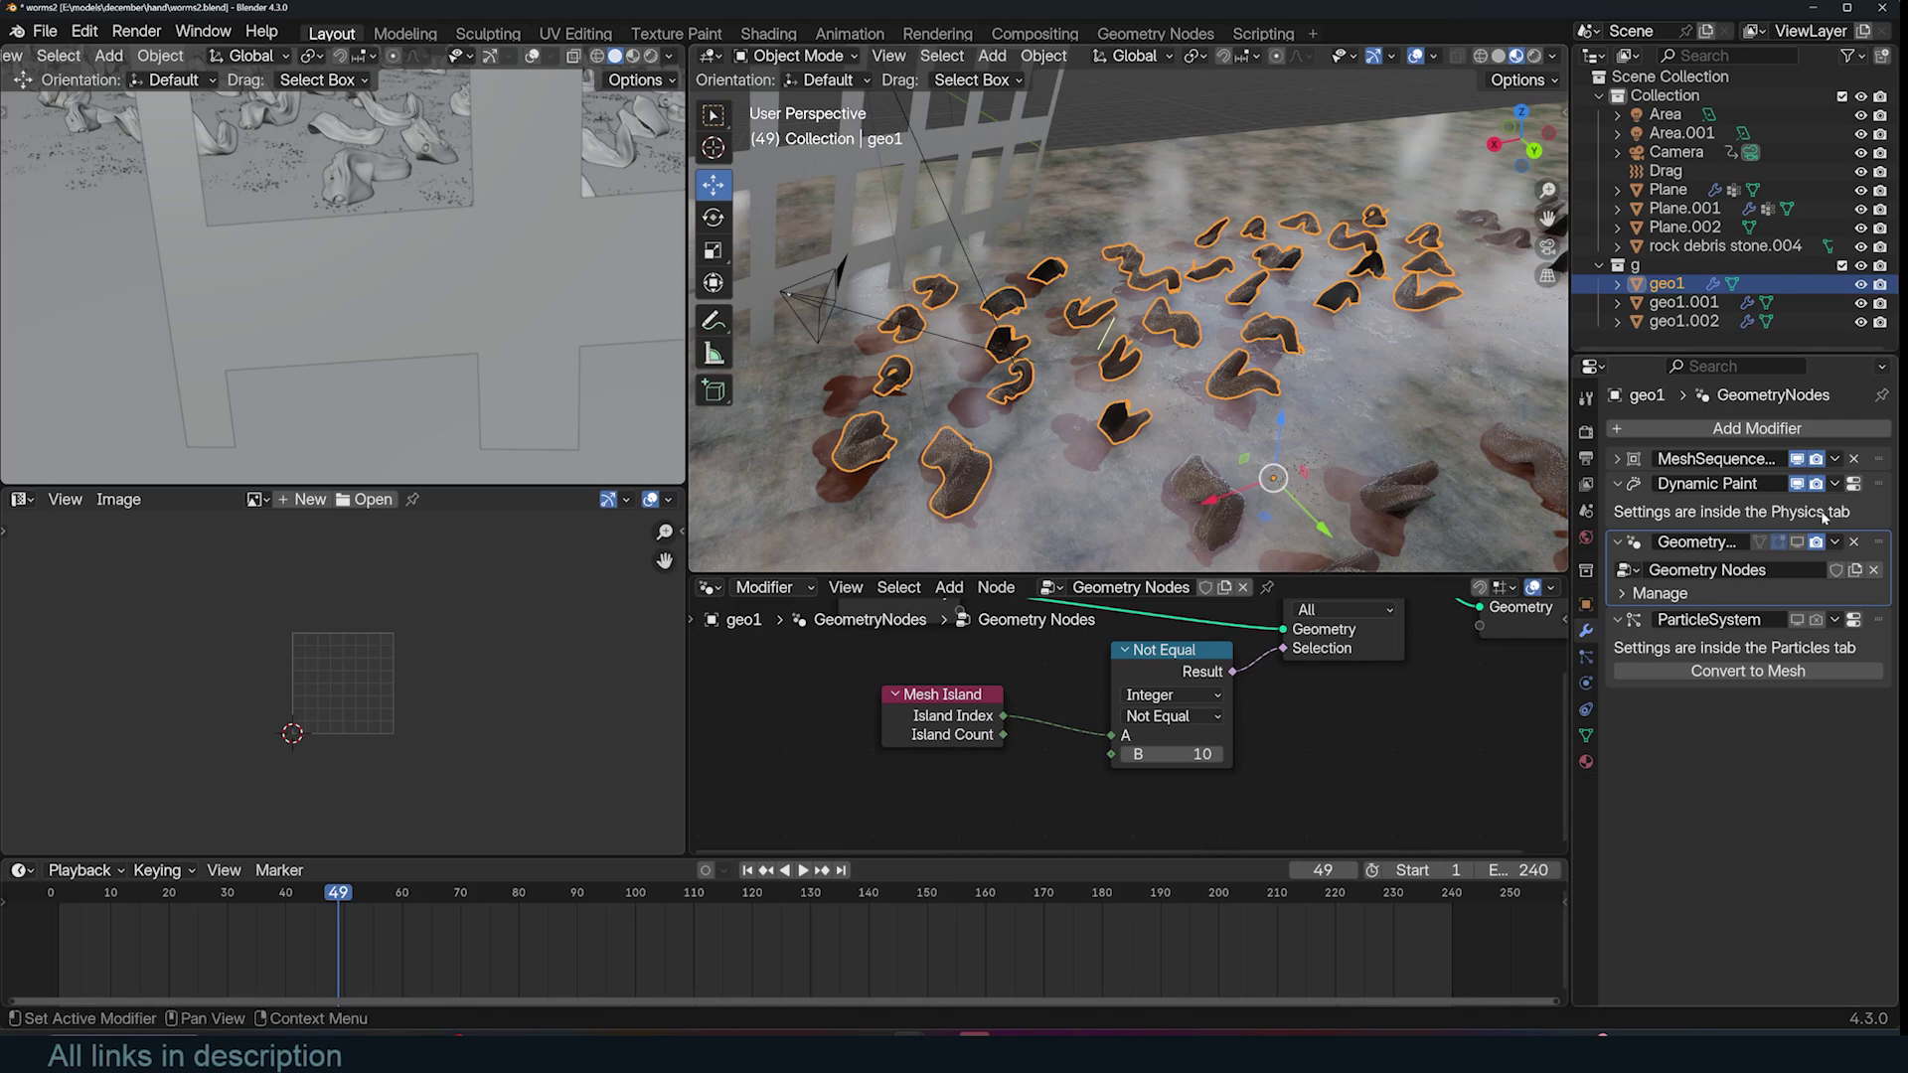
pyautogui.moveTo(1273, 340); pyautogui.dragTo(1222, 332, button='middle')
pyautogui.scroll(1, 1223, 332)
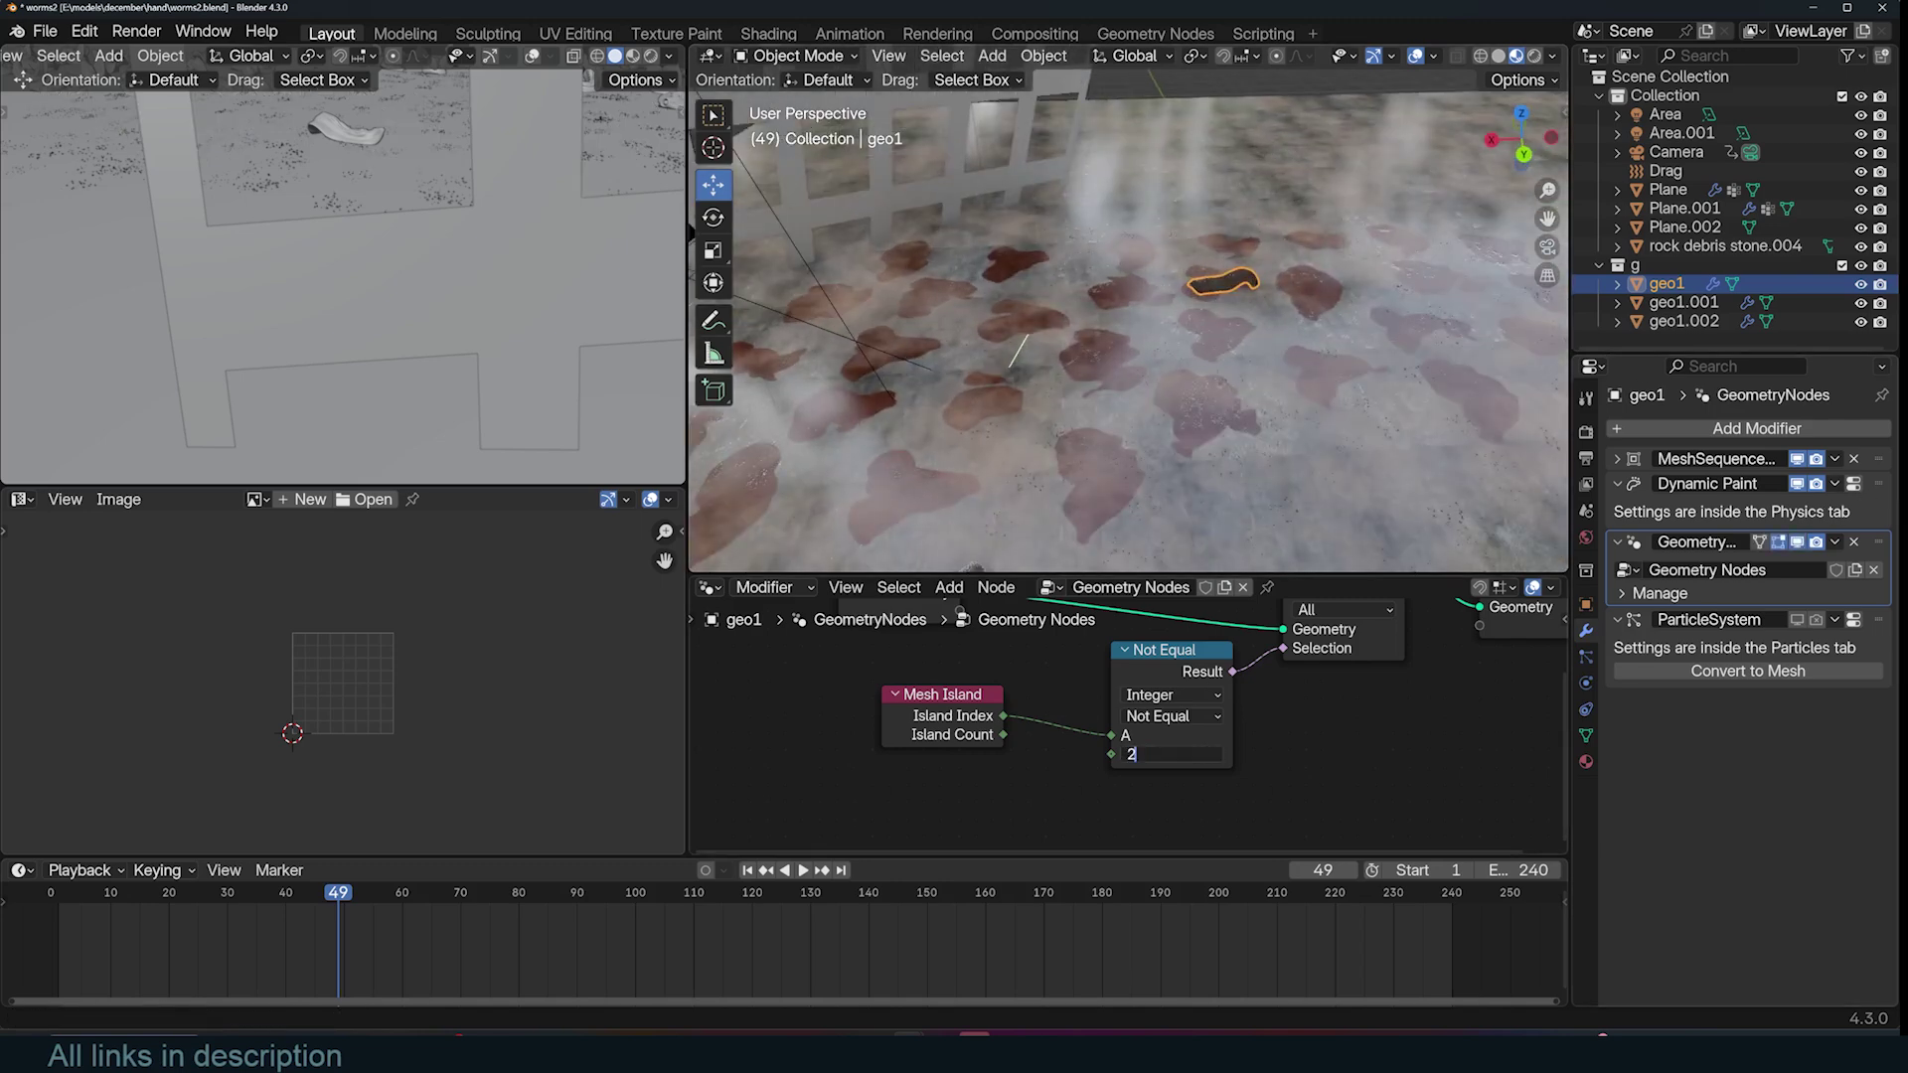
pyautogui.press('Return')
pyautogui.moveTo(1253, 527); pyautogui.dragTo(1276, 358, button='middle')
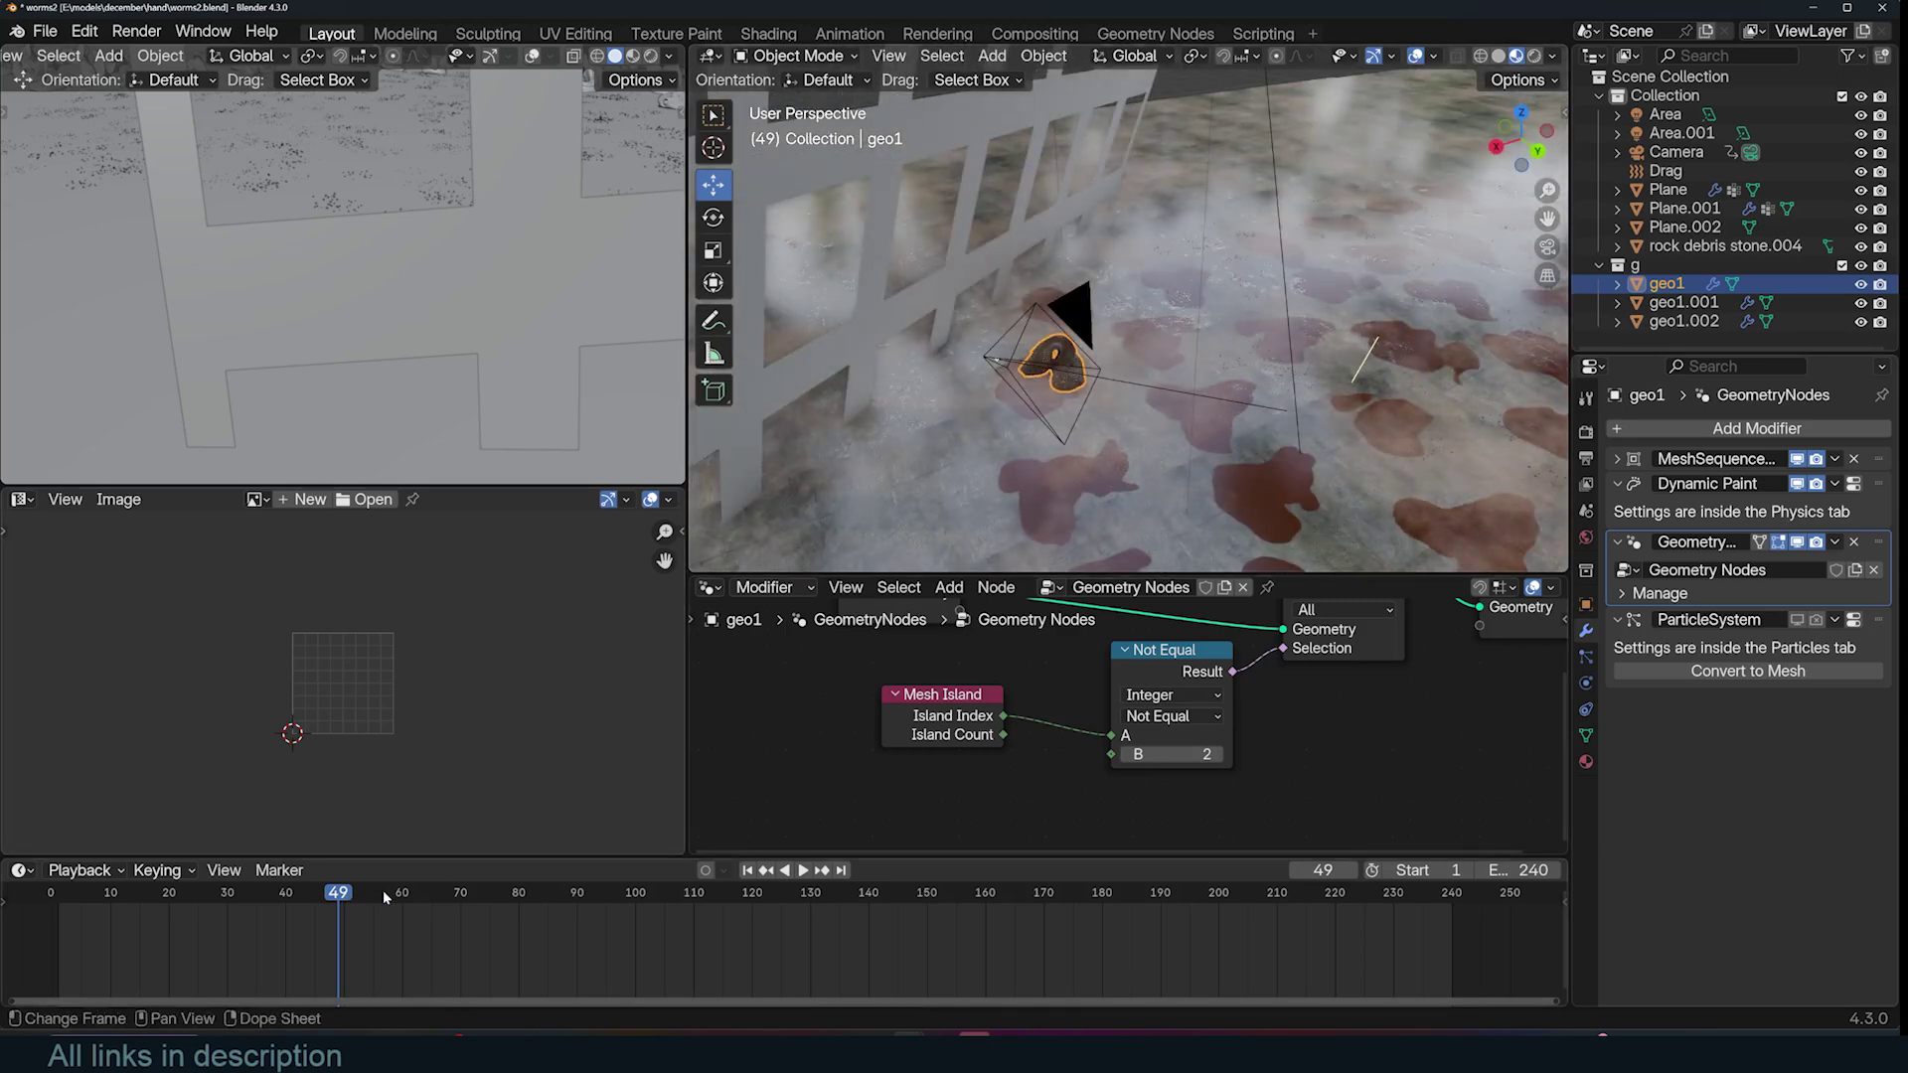